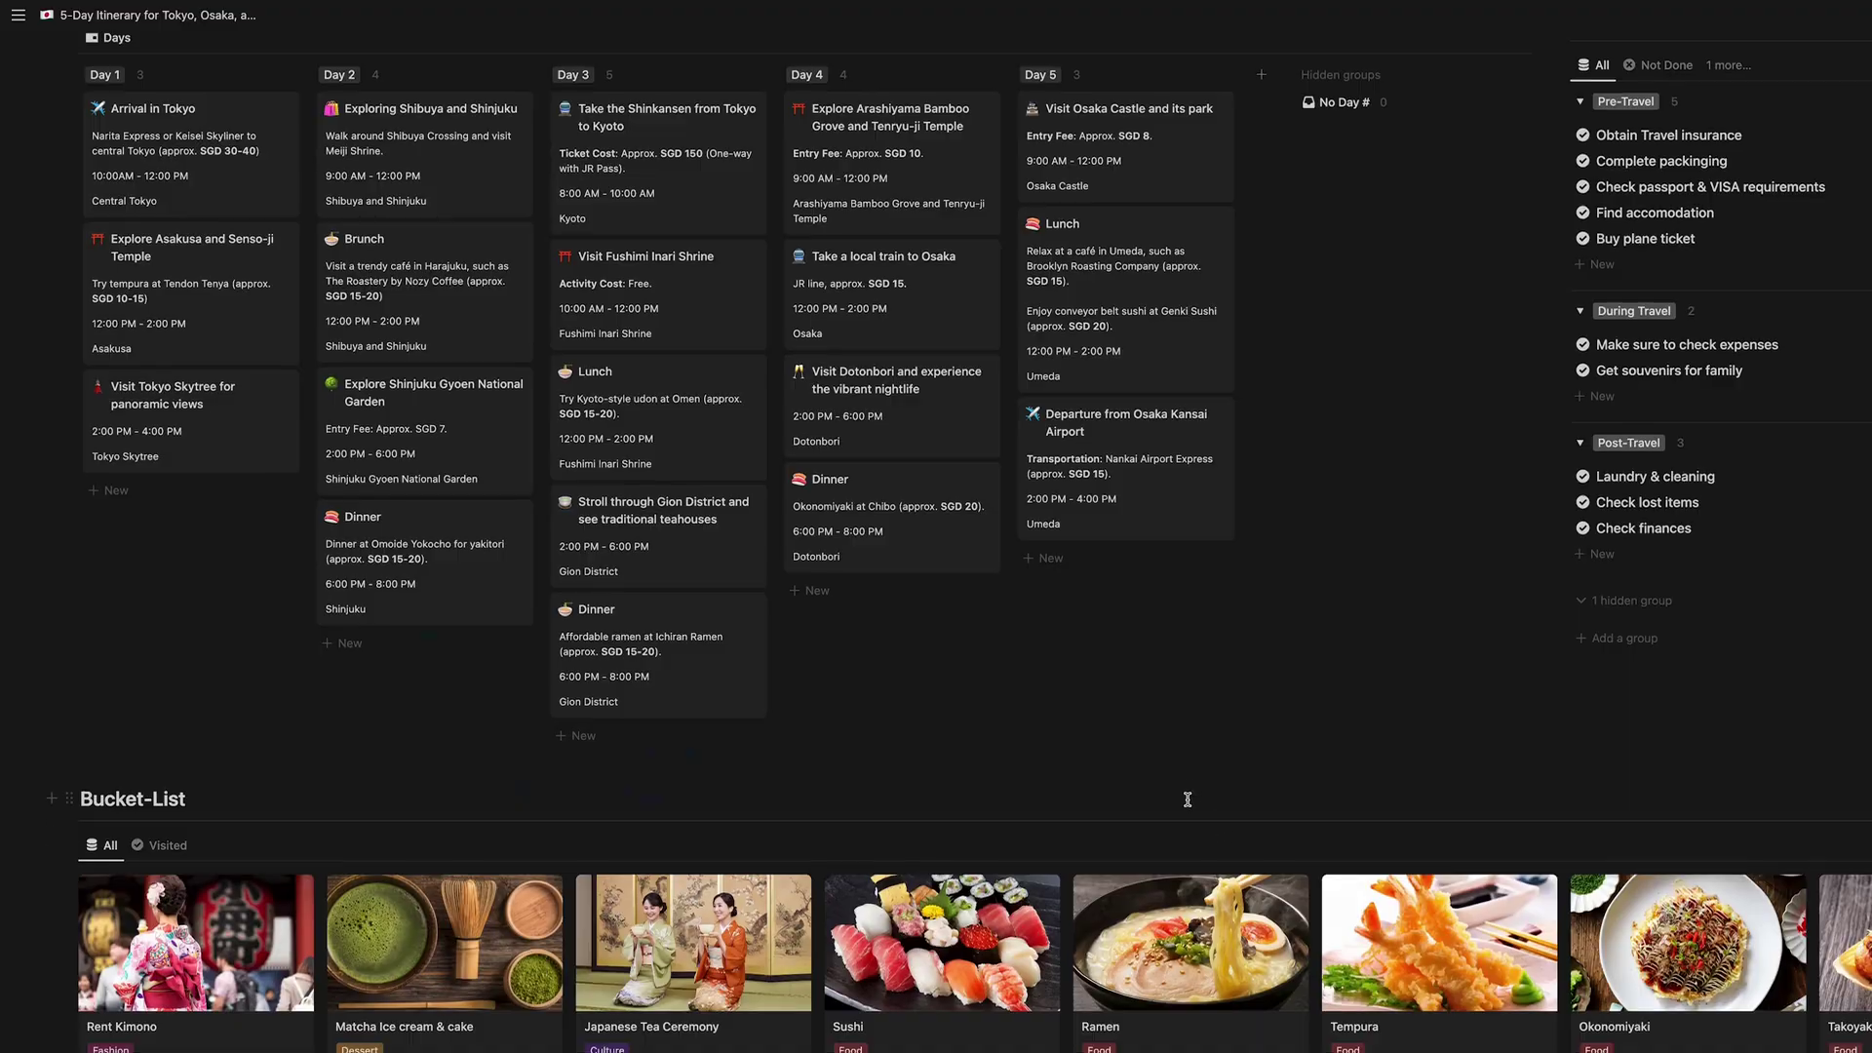
Zoom the map into Munich's Old Town to view the places saved in the Munich, Germany list
{"action": "scroll", "coordinate": [1050, 770], "scroll_direction": "down", "scroll_amount": 5}
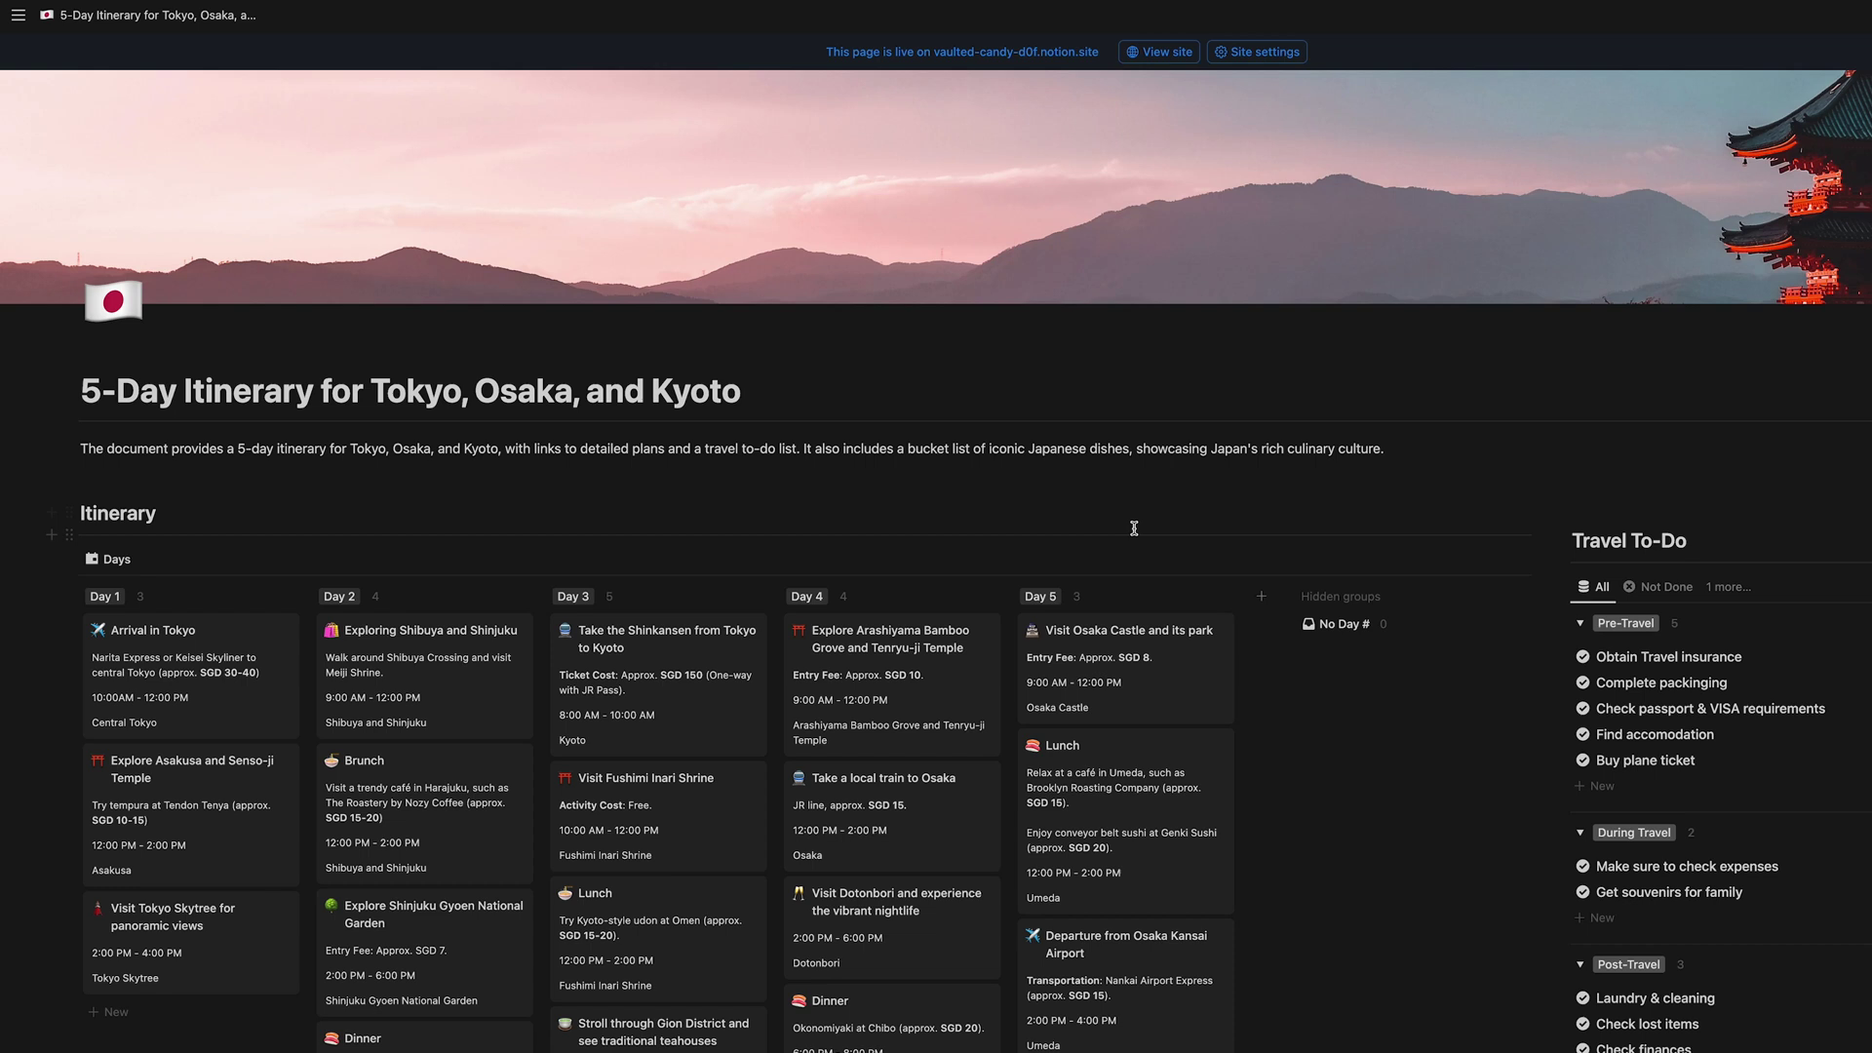
{"action": "scroll", "coordinate": [1380, 606], "scroll_direction": "down", "scroll_amount": 3}
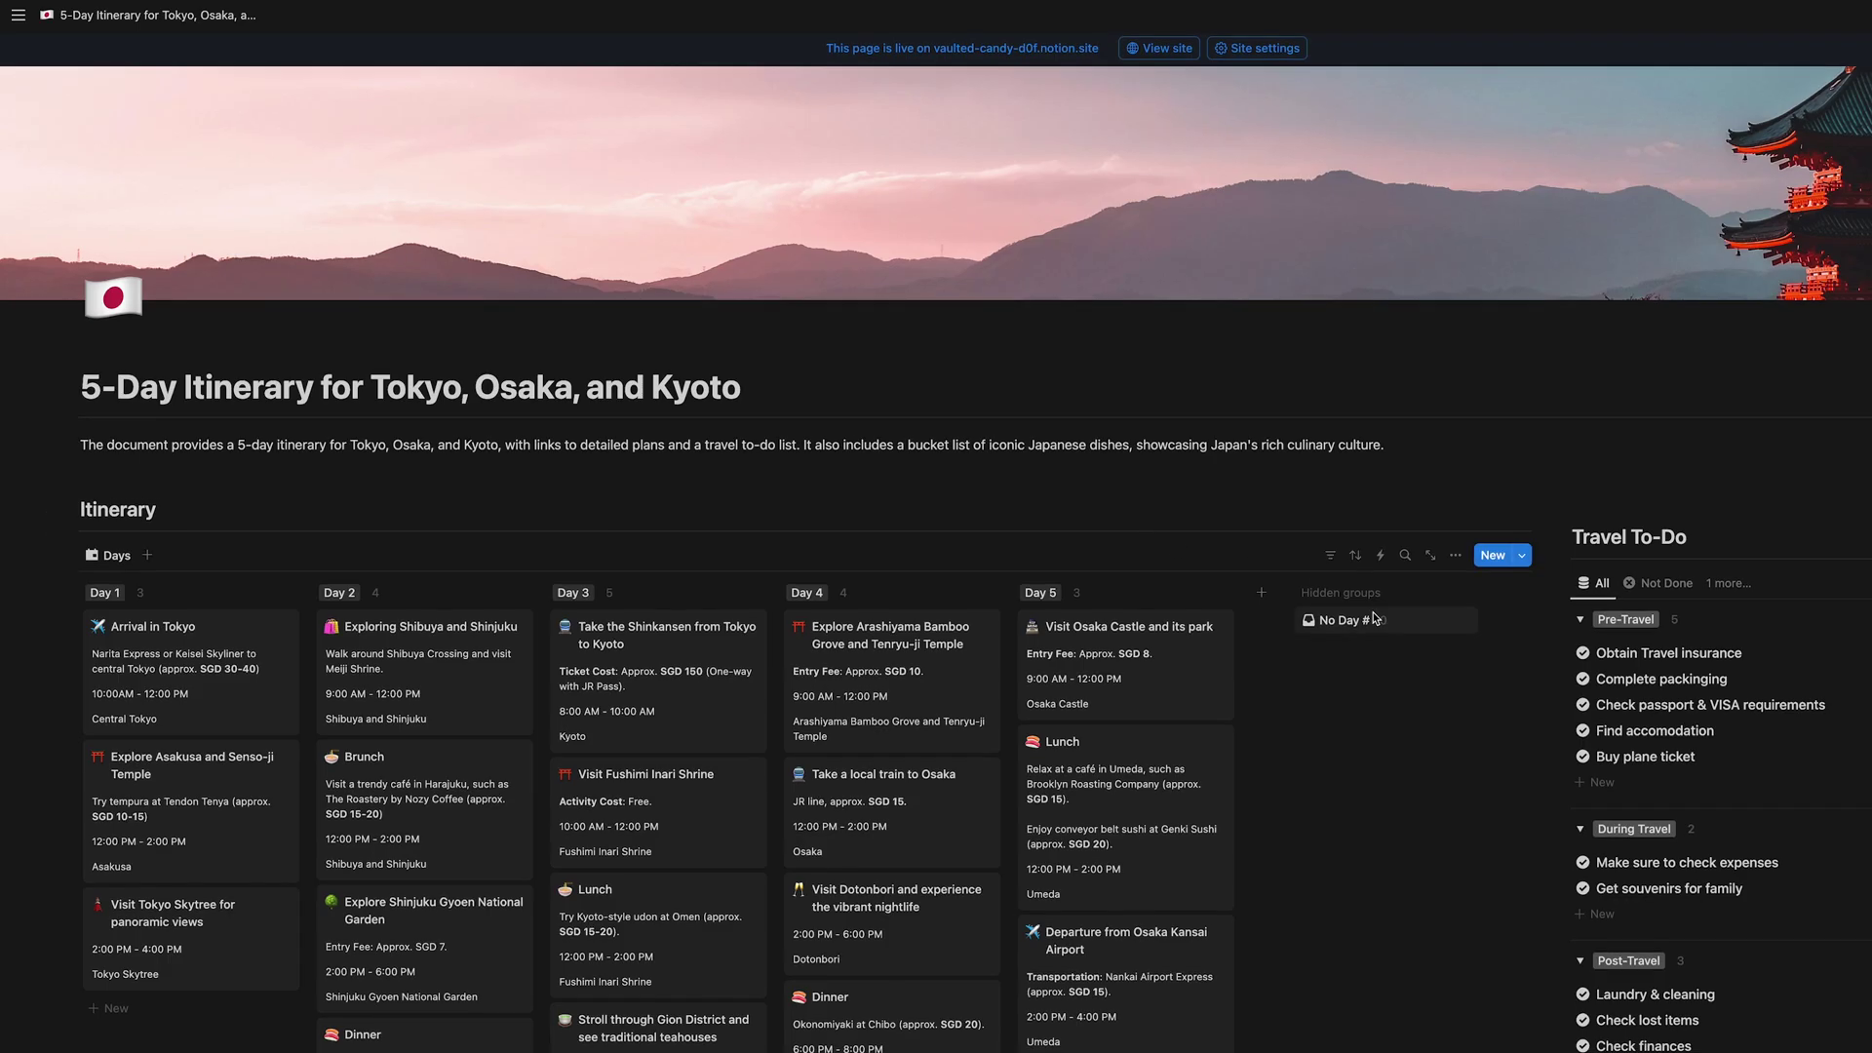
{"action": "scroll", "coordinate": [295, 373], "scroll_direction": "down", "scroll_amount": 10}
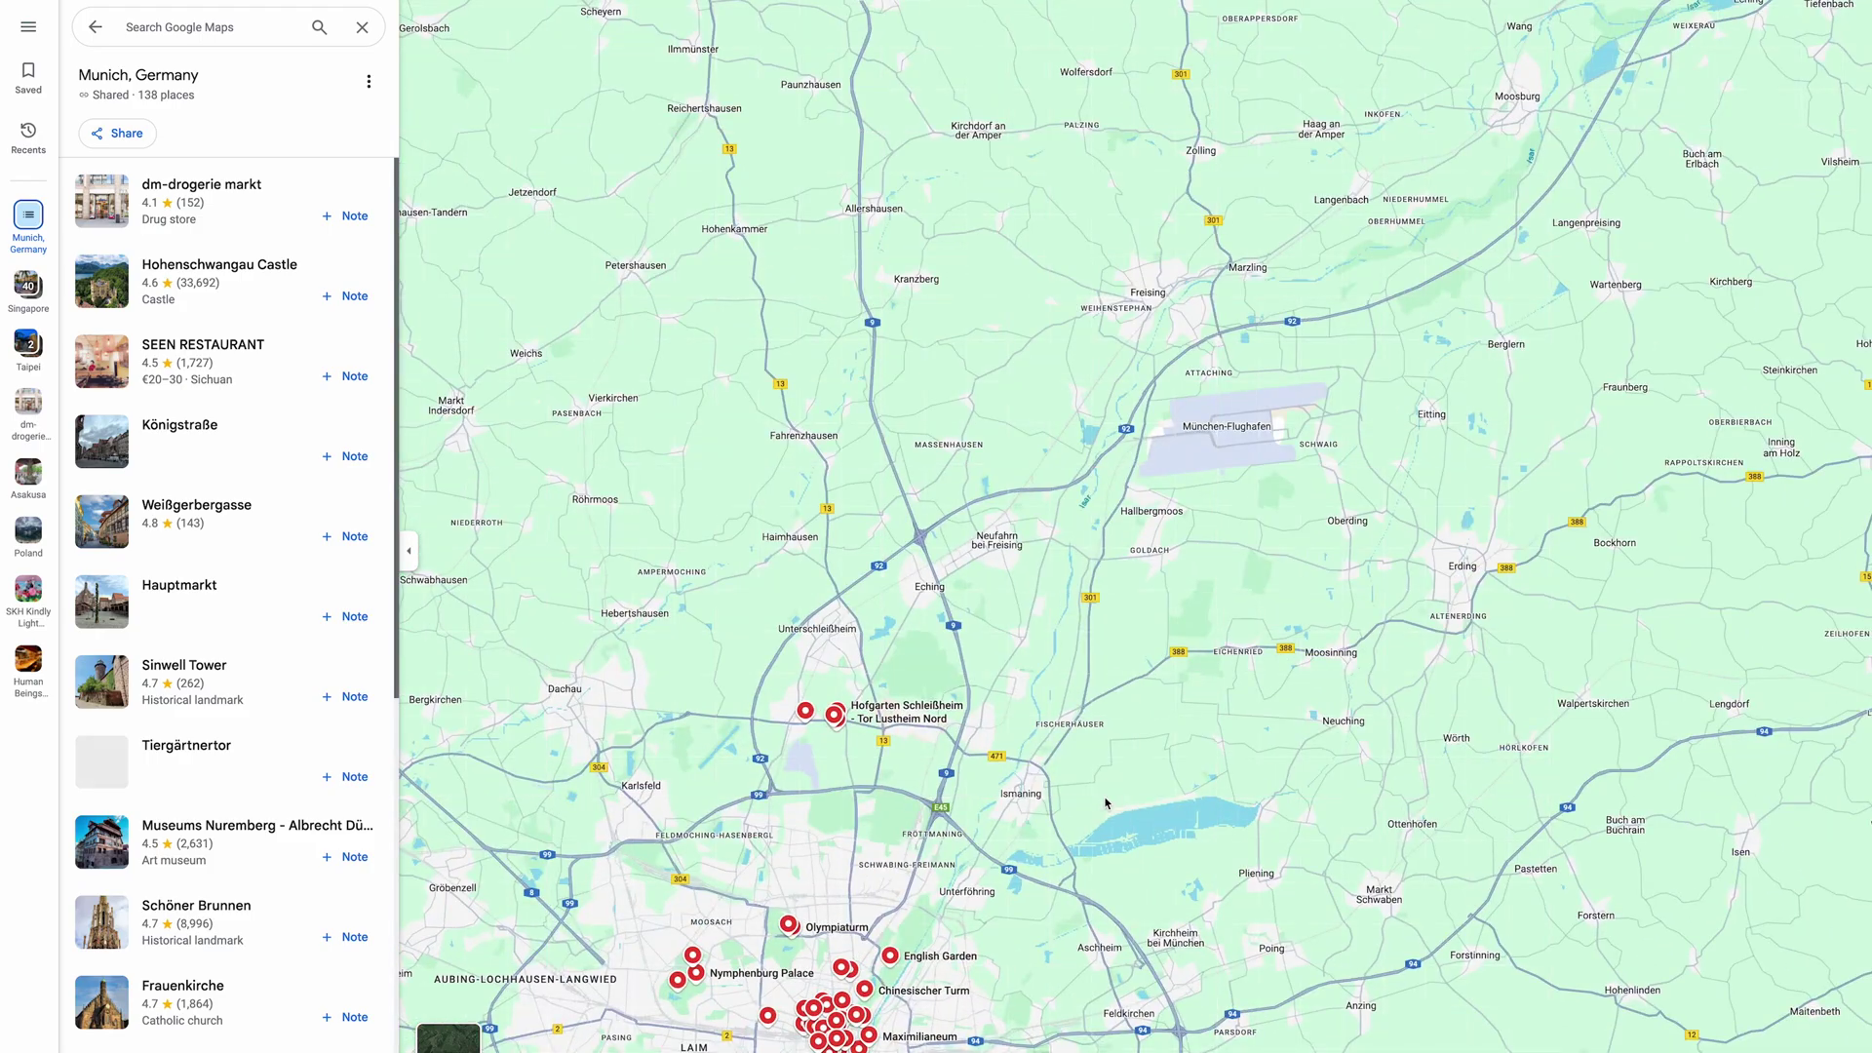
{"action": "scroll", "coordinate": [1264, 661], "scroll_direction": "up", "scroll_amount": 10}
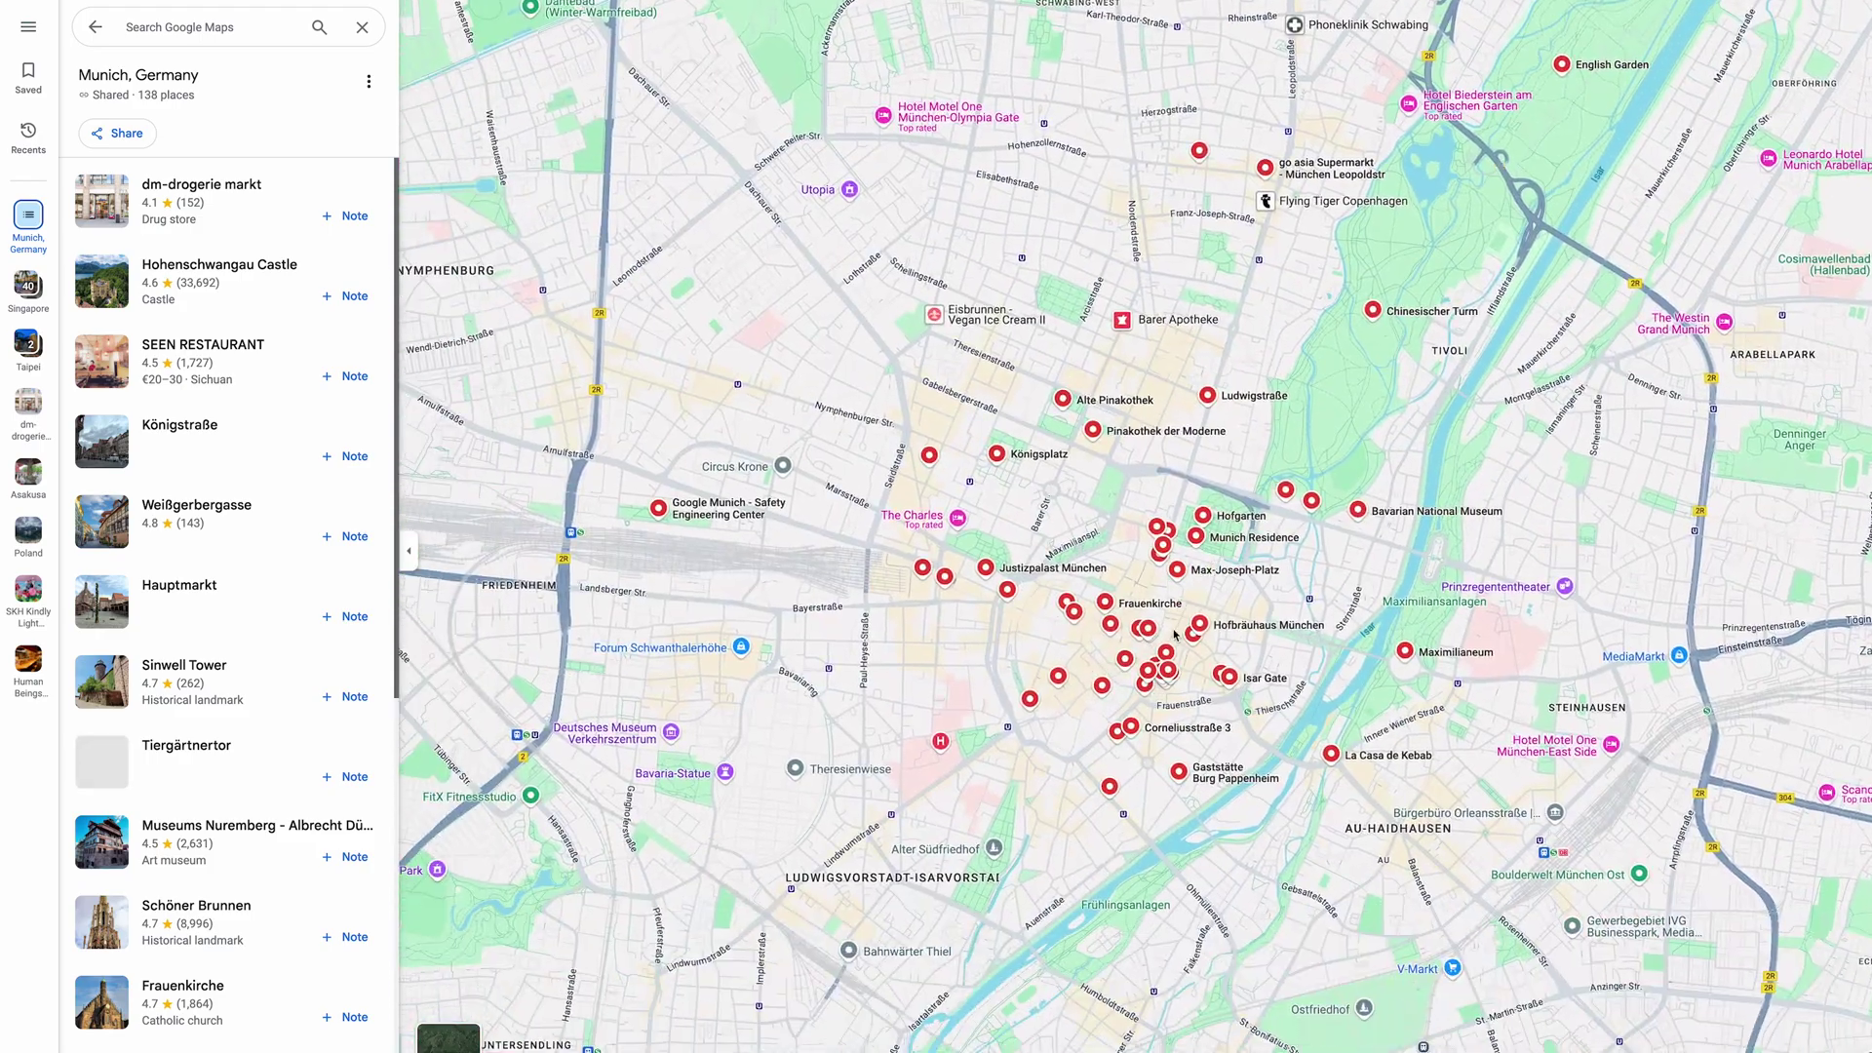
{"action": "scroll", "coordinate": [1147, 675], "scroll_direction": "down", "scroll_amount": 2}
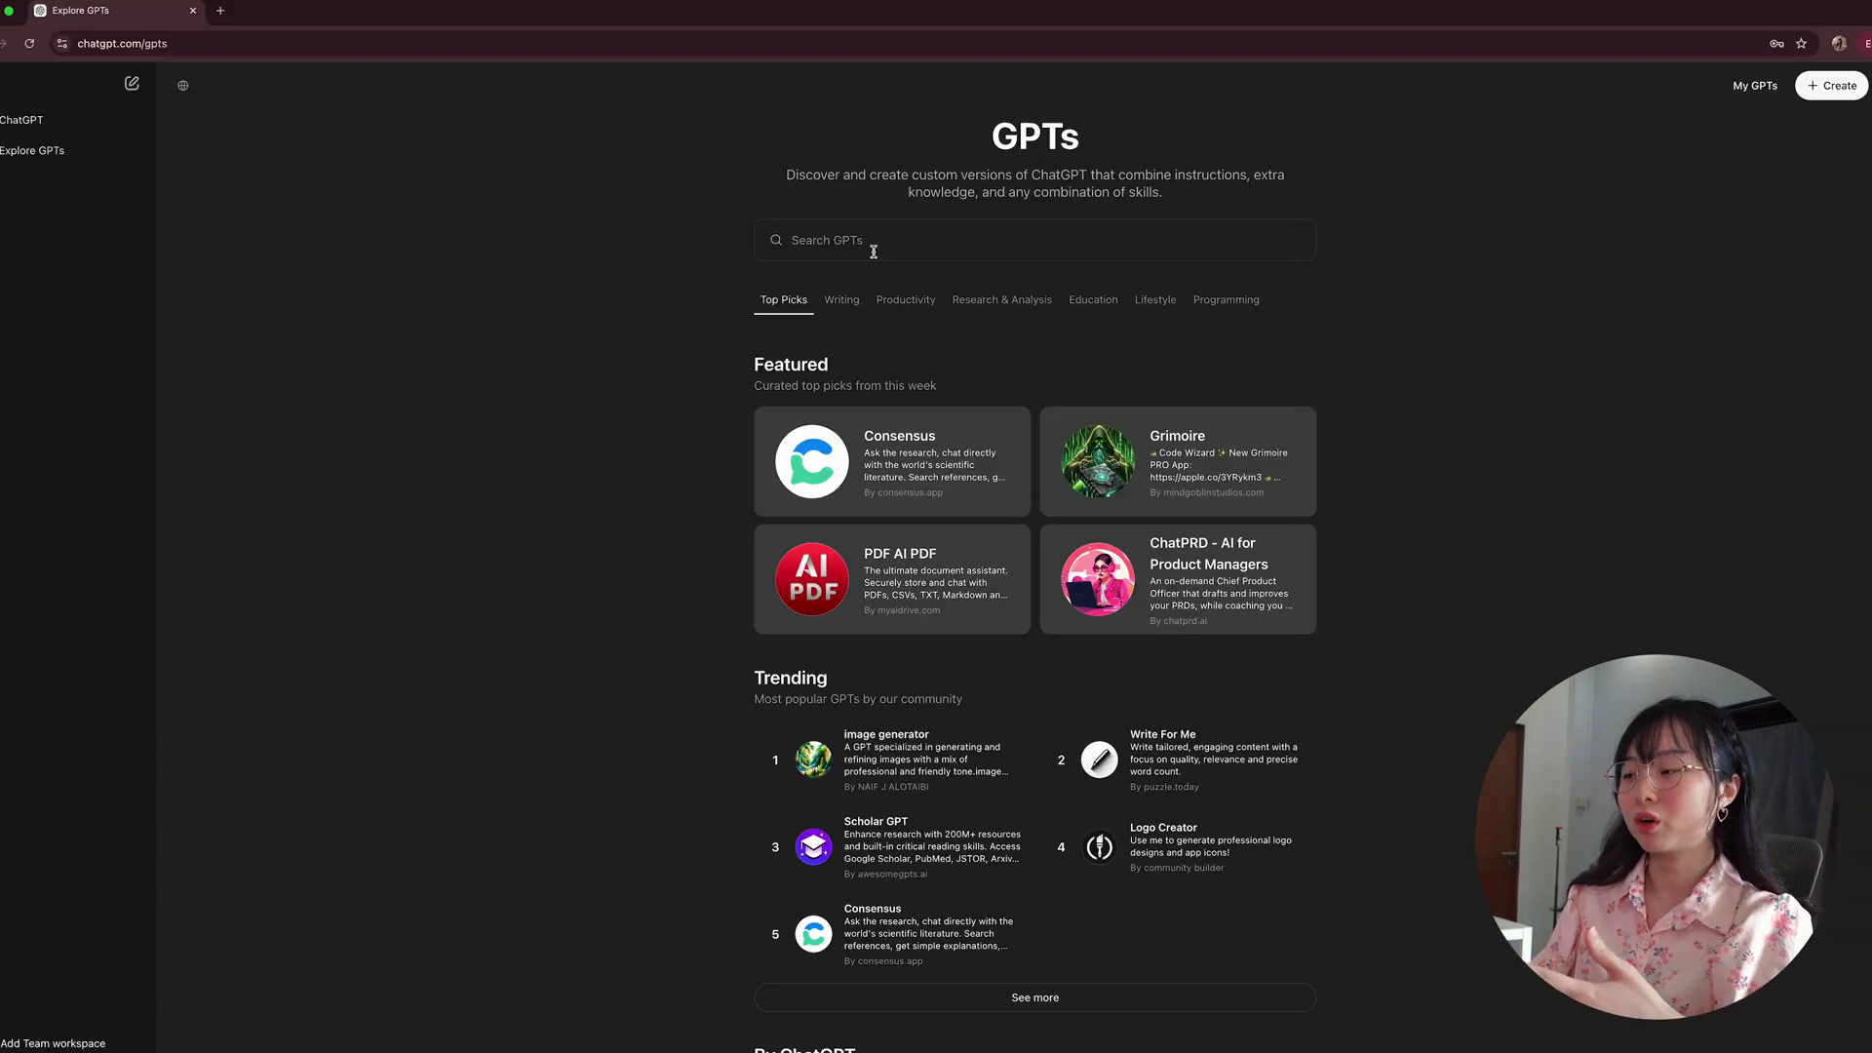
Search GPTs for 'travel', open the Travel Guide GPT and read its description
{"action": "left_click", "coordinate": [873, 251]}
{"action": "type", "text": "travel"}
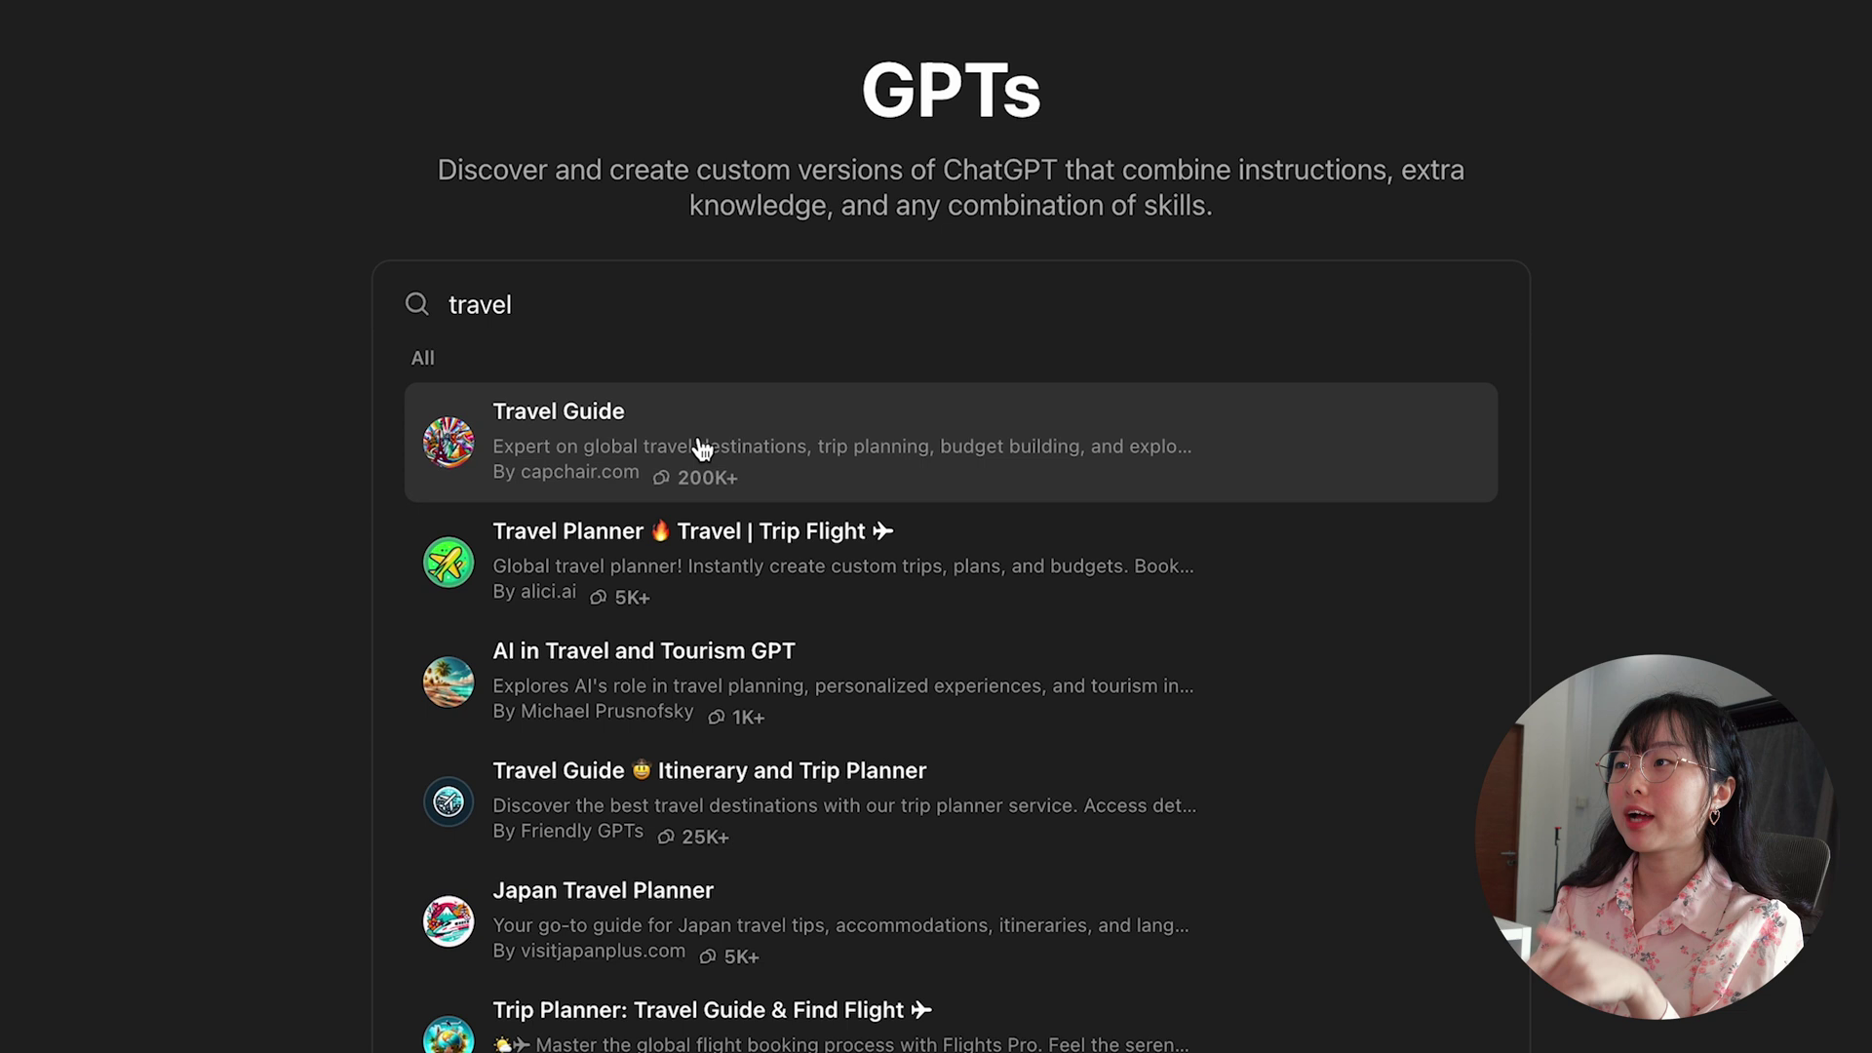
{"action": "left_click", "coordinate": [702, 449]}
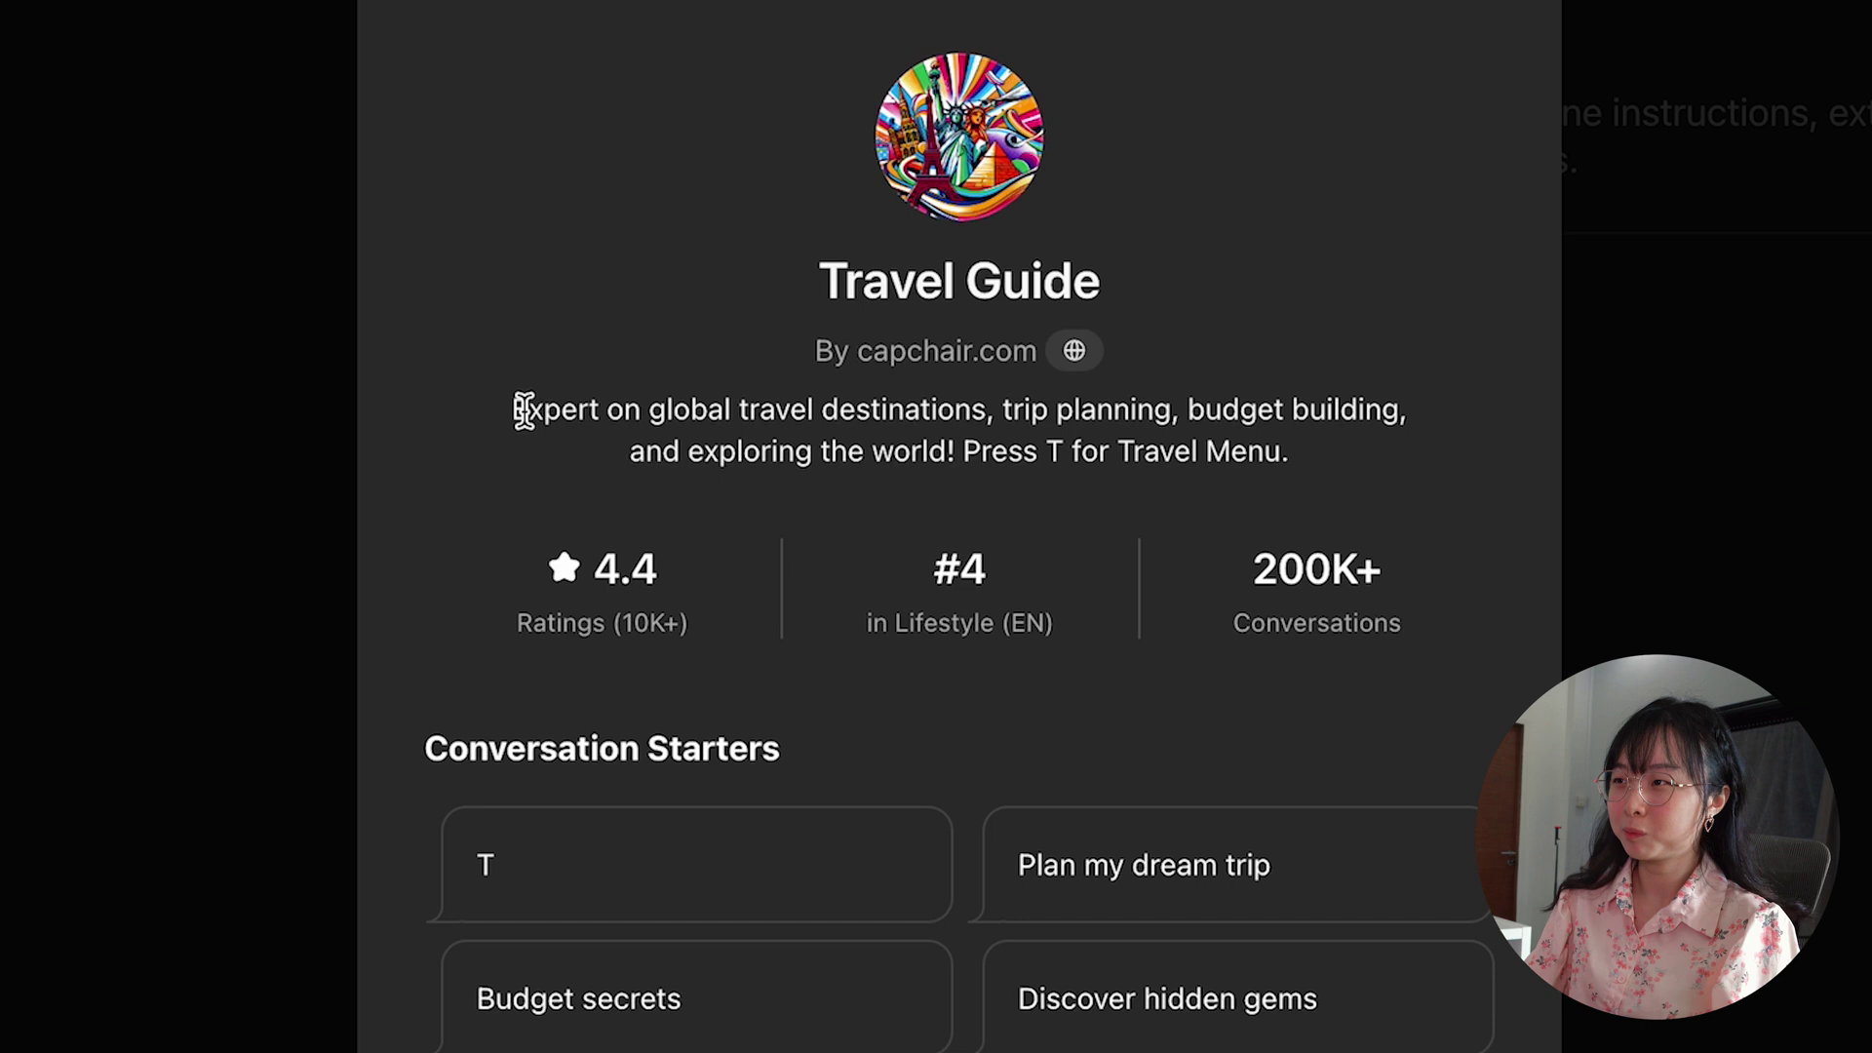
{"action": "left_click_drag", "start_coordinate": [777, 282], "coordinate": [1027, 288]}
{"action": "left_click_drag", "start_coordinate": [1216, 422], "coordinate": [1278, 417]}
{"action": "left_click", "coordinate": [1150, 410]}
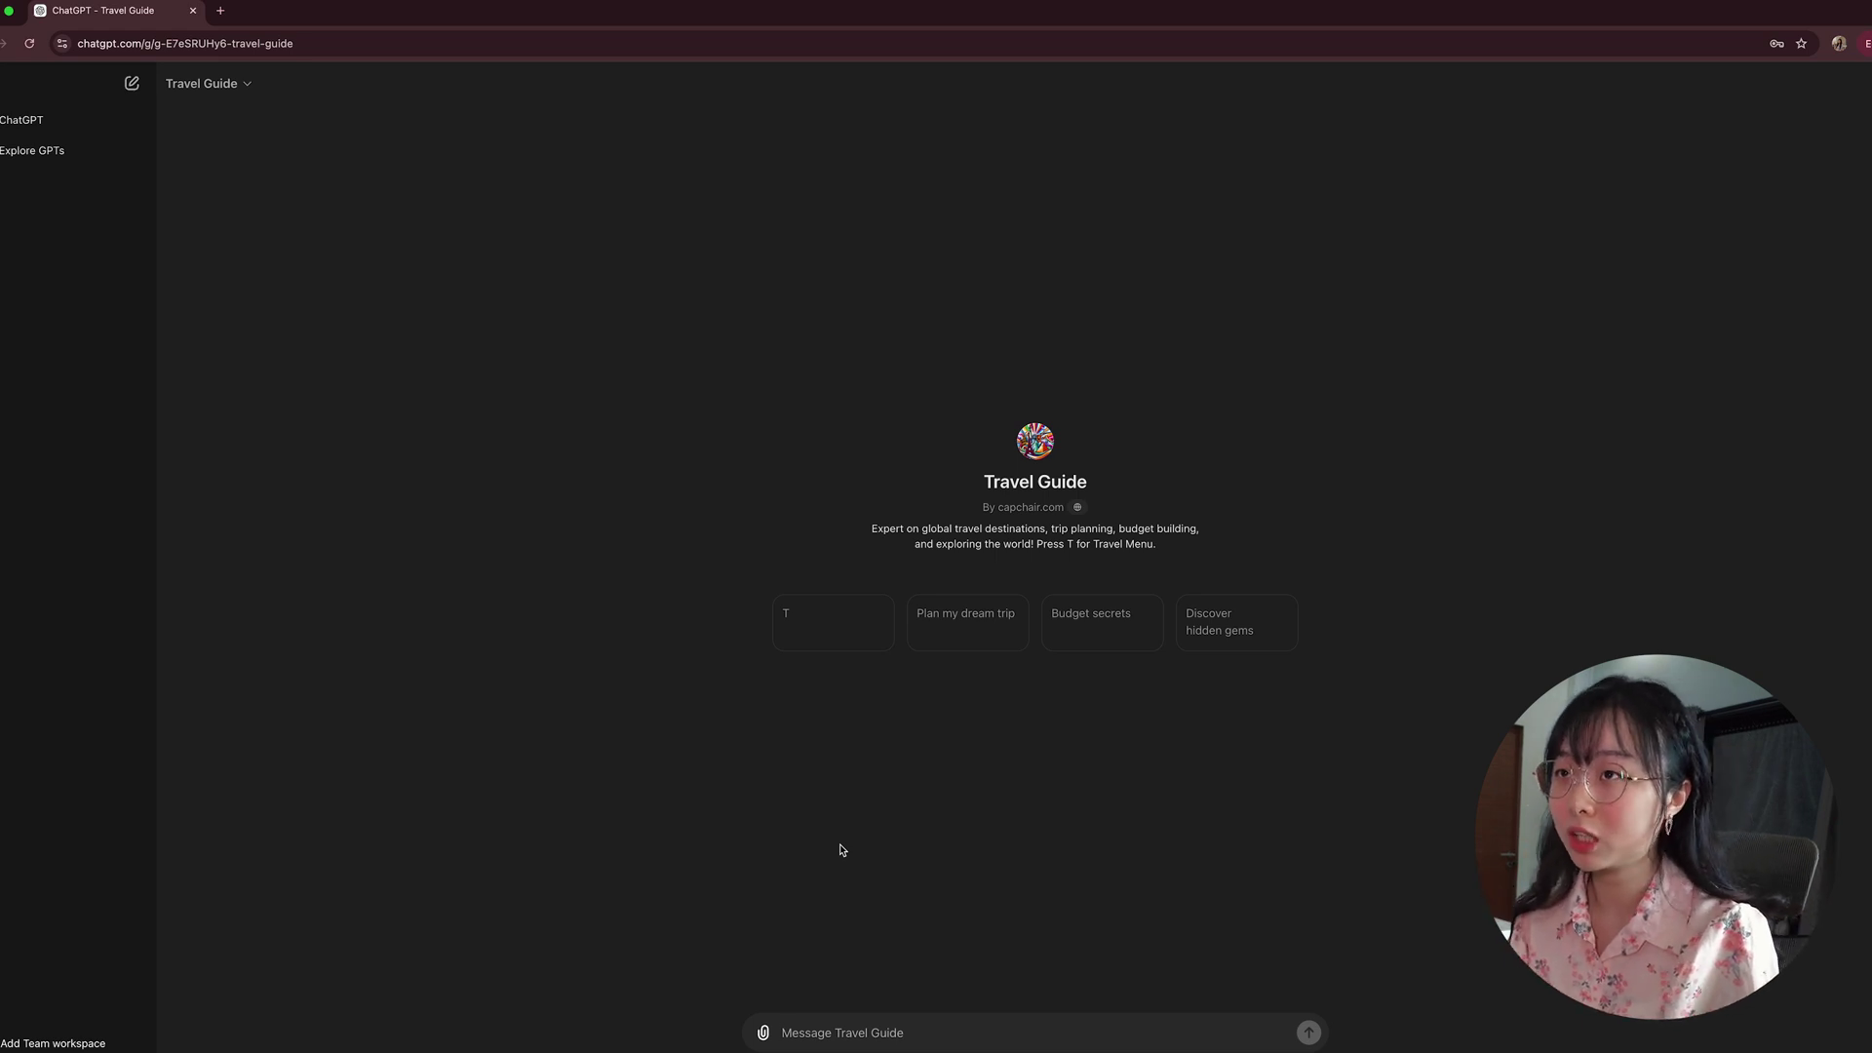
Paste the itinerary prompt, replace [Destination] with 'Japan -- Tokyo, Osaka, Kyoto', and send it
{"action": "type", "text": "I am planning a 5-day trip to [Destination]. Please create a detailed itinerary including must-see attractions, local experiences, and hidden gems for each day. Suggest activities for morning, afternoon, and evening, and include transportation options between places. Recommend restaurants for breakfast, lunch, and dinner, focusing on both local cuisine and popular spots. Include cultural experiences or events specific to the area. Provide alternative suggestions for different weather conditions or preferences. Estimate costs for each day, covering transportation, meals, and activities, based on a moderate budget. Lastly, include travel tips such as the best time to visit, necessary reservations, or special items to pack."}
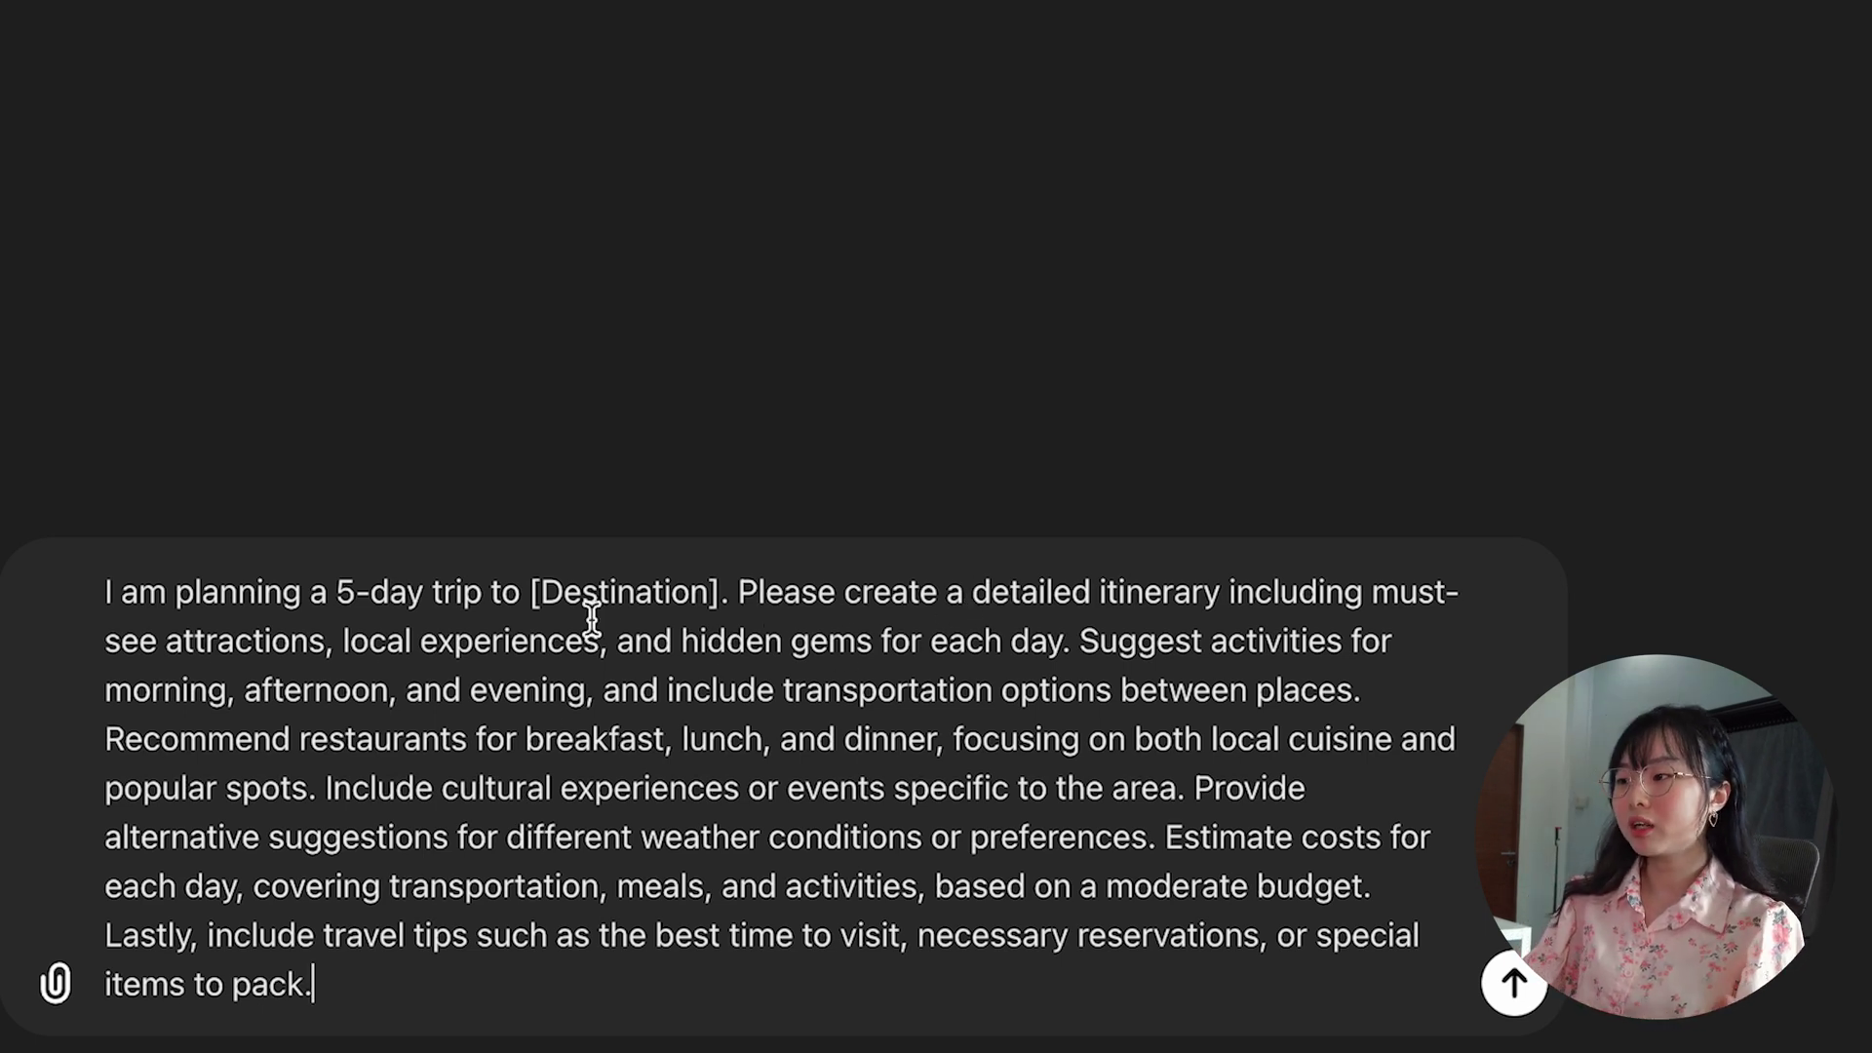
{"action": "left_click_drag", "start_coordinate": [436, 645], "coordinate": [583, 643]}
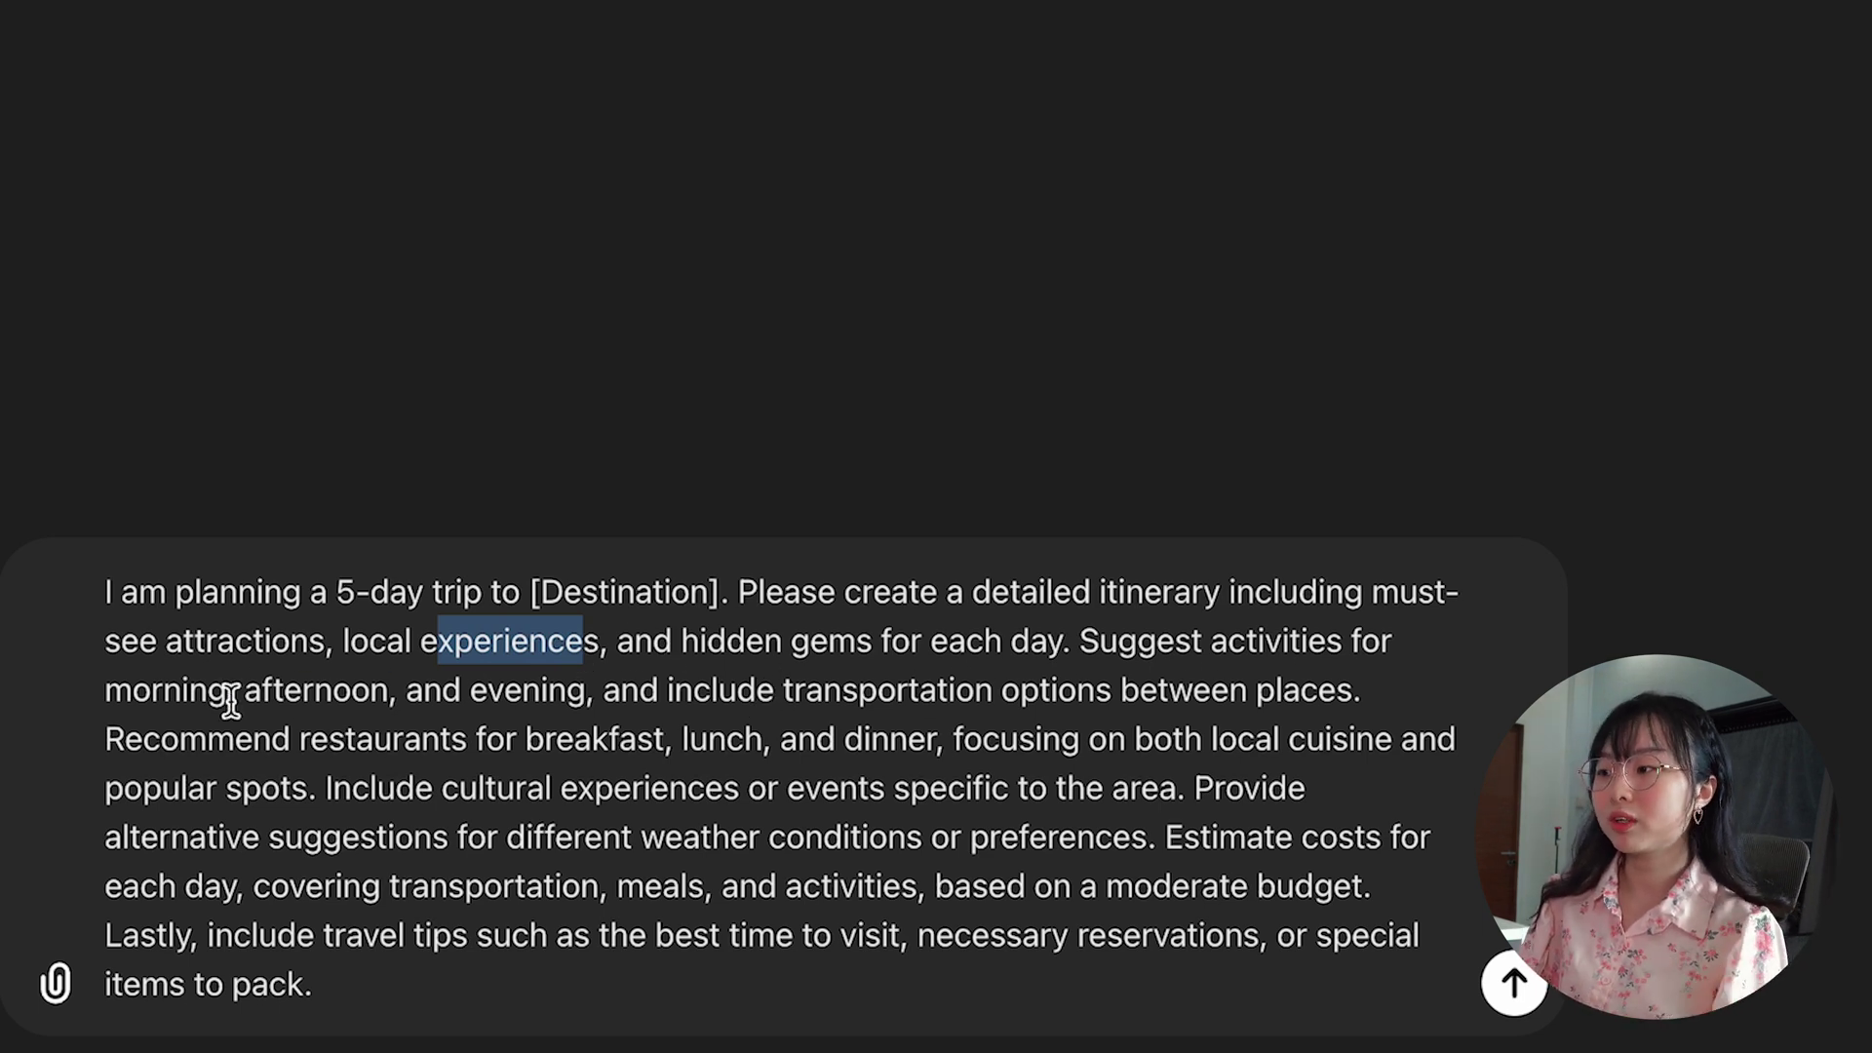
{"action": "left_click_drag", "start_coordinate": [758, 690], "coordinate": [1318, 691]}
{"action": "left_click_drag", "start_coordinate": [179, 739], "coordinate": [441, 741]}
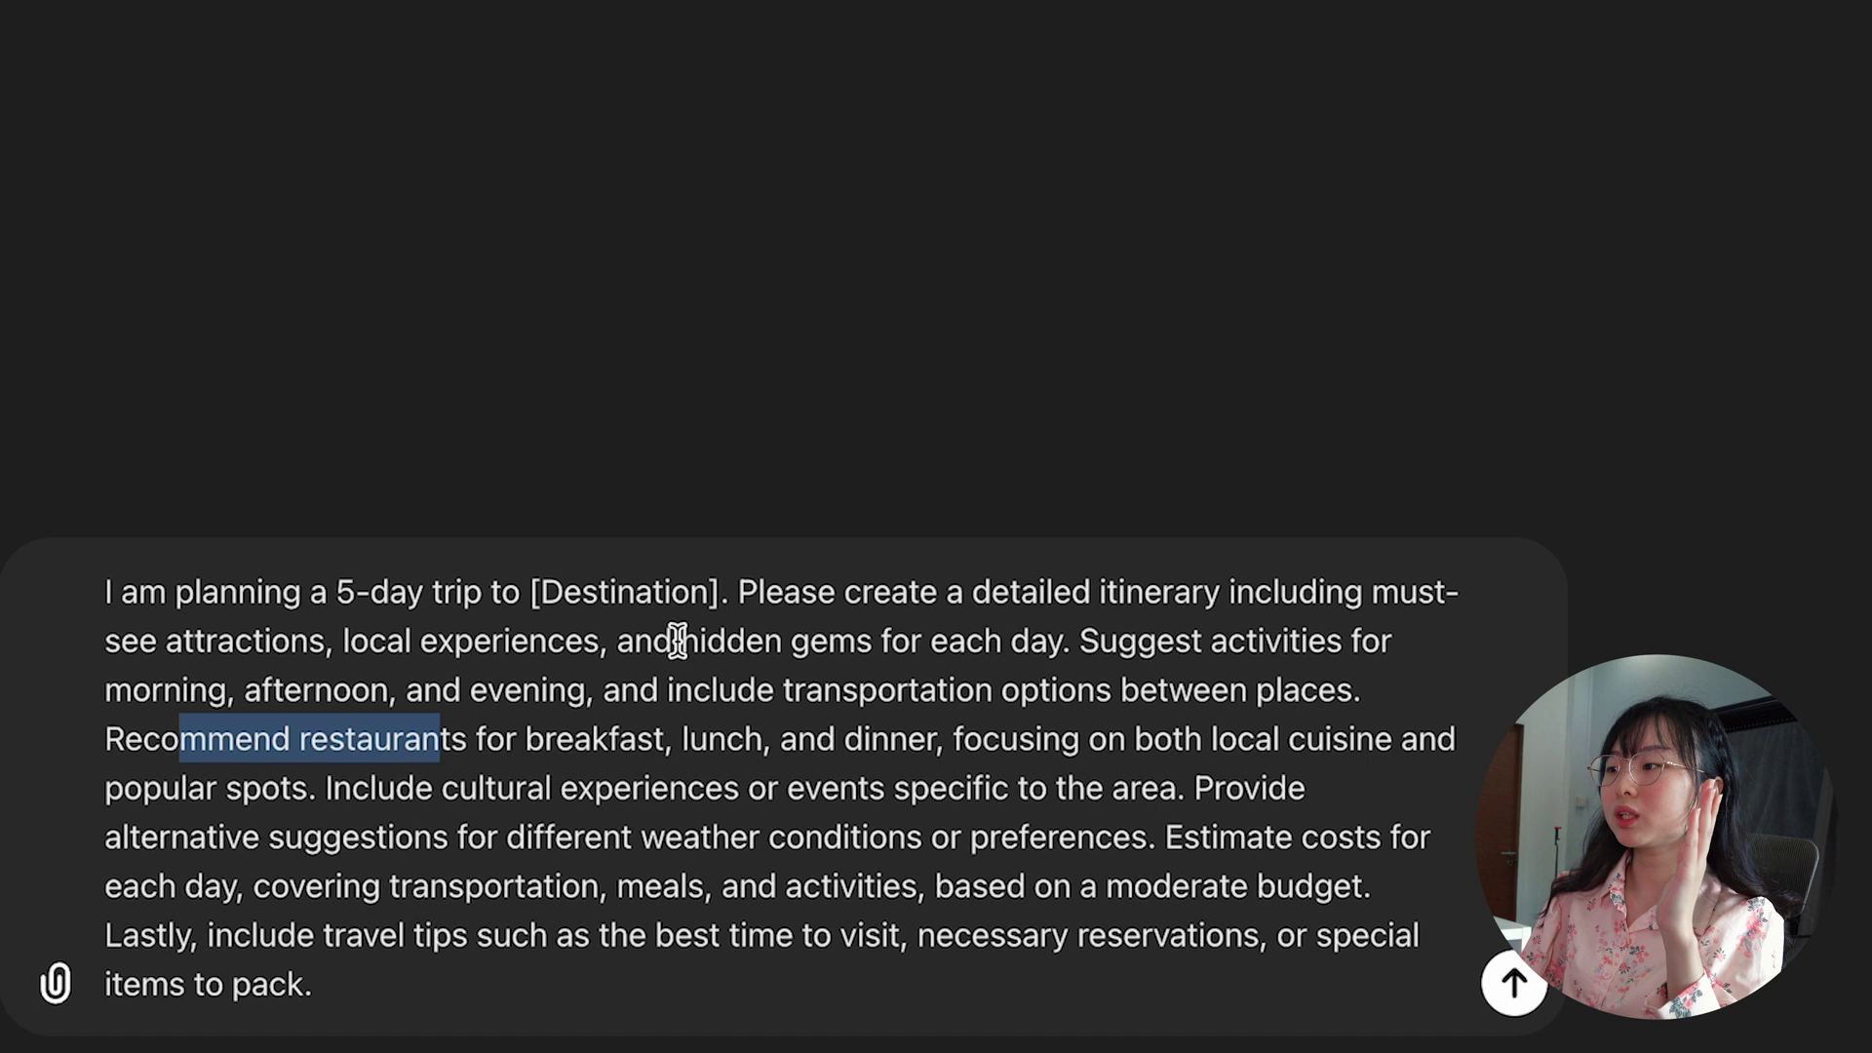
{"action": "left_click_drag", "start_coordinate": [730, 594], "coordinate": [531, 591]}
{"action": "key", "text": "BackSpace"}
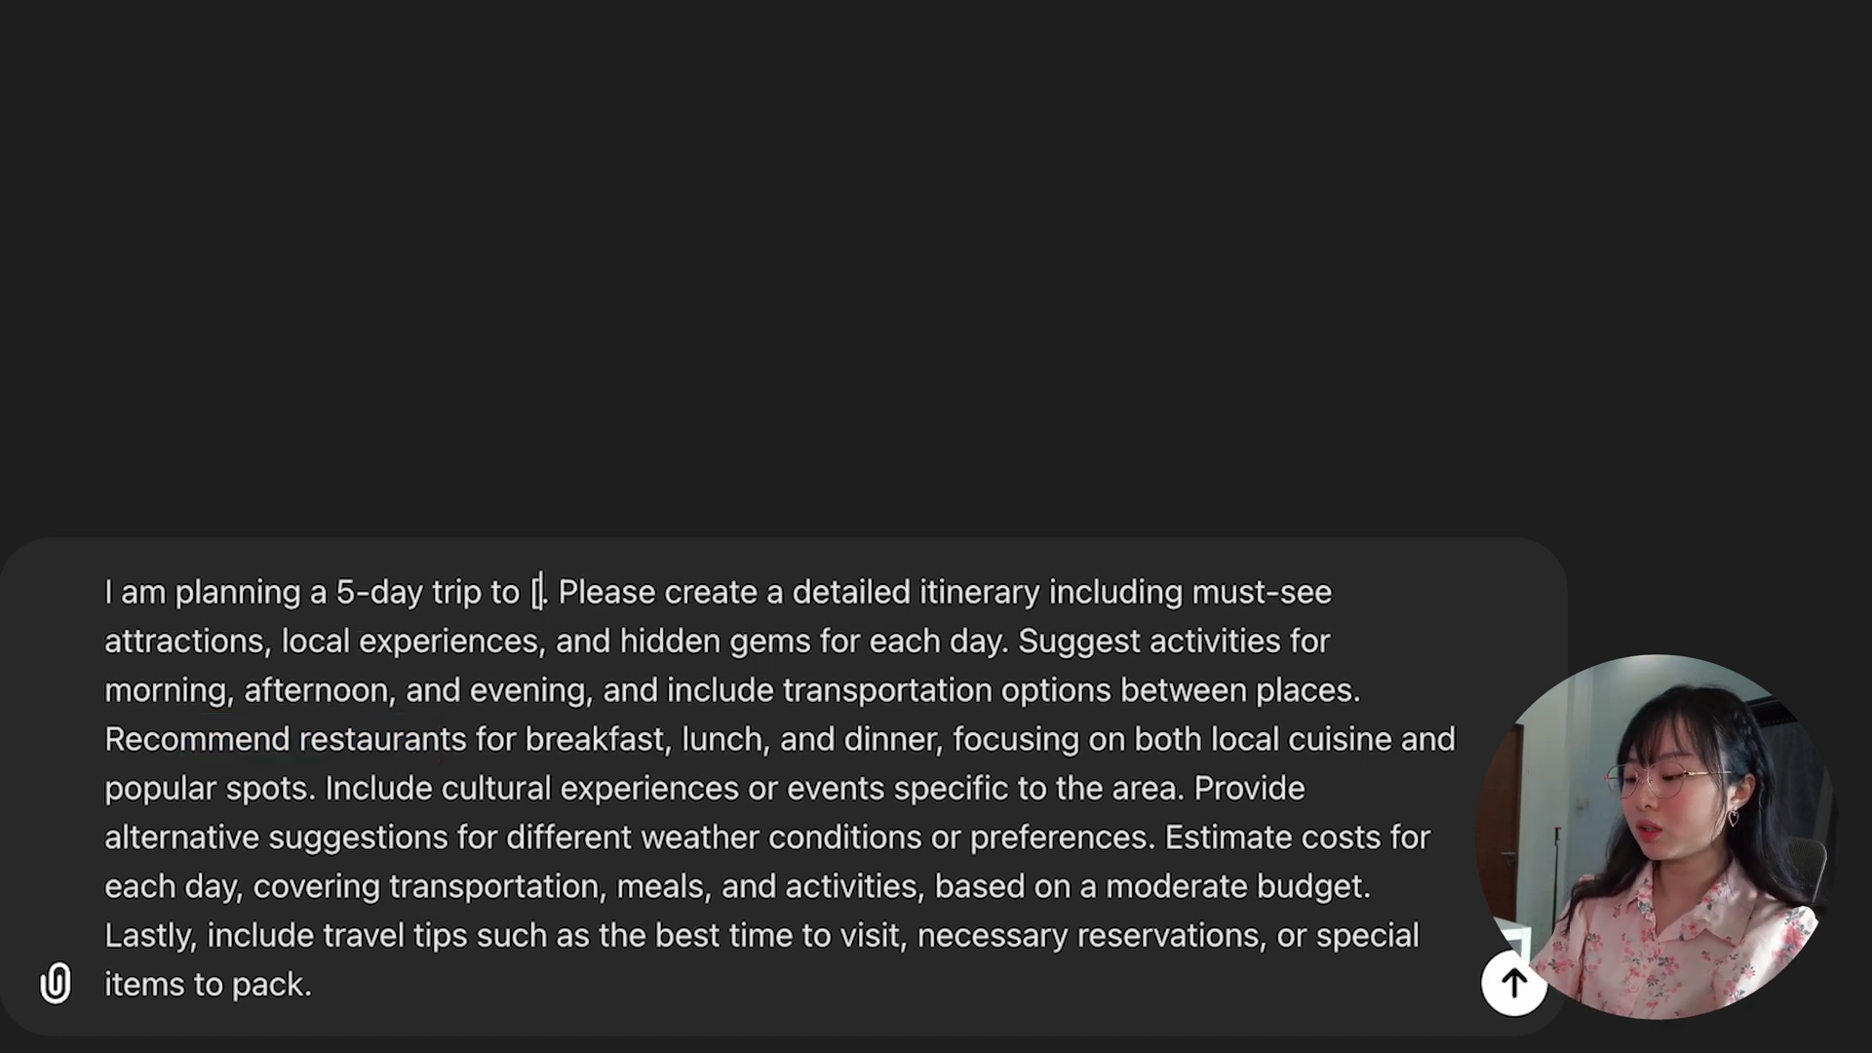
{"action": "type", "text": "Japan -- Tokyo"}
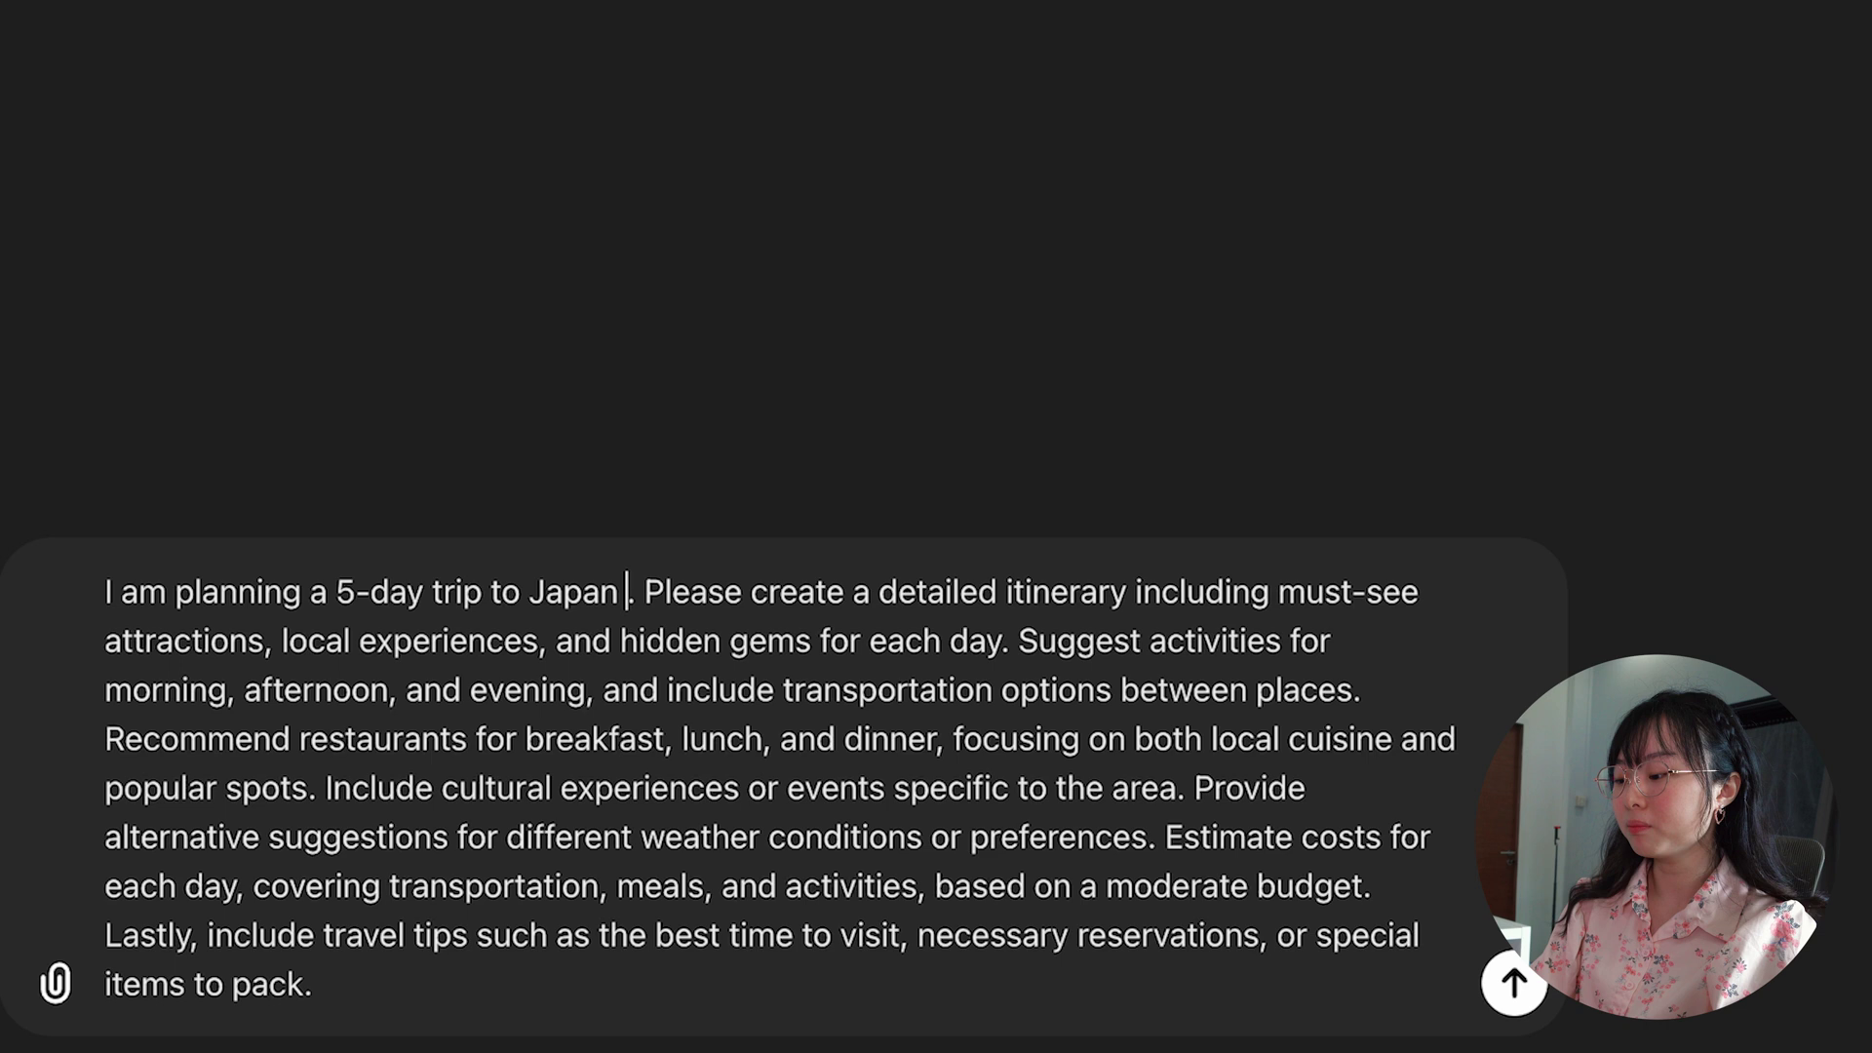
{"action": "type", "text": ", Osaka, "}
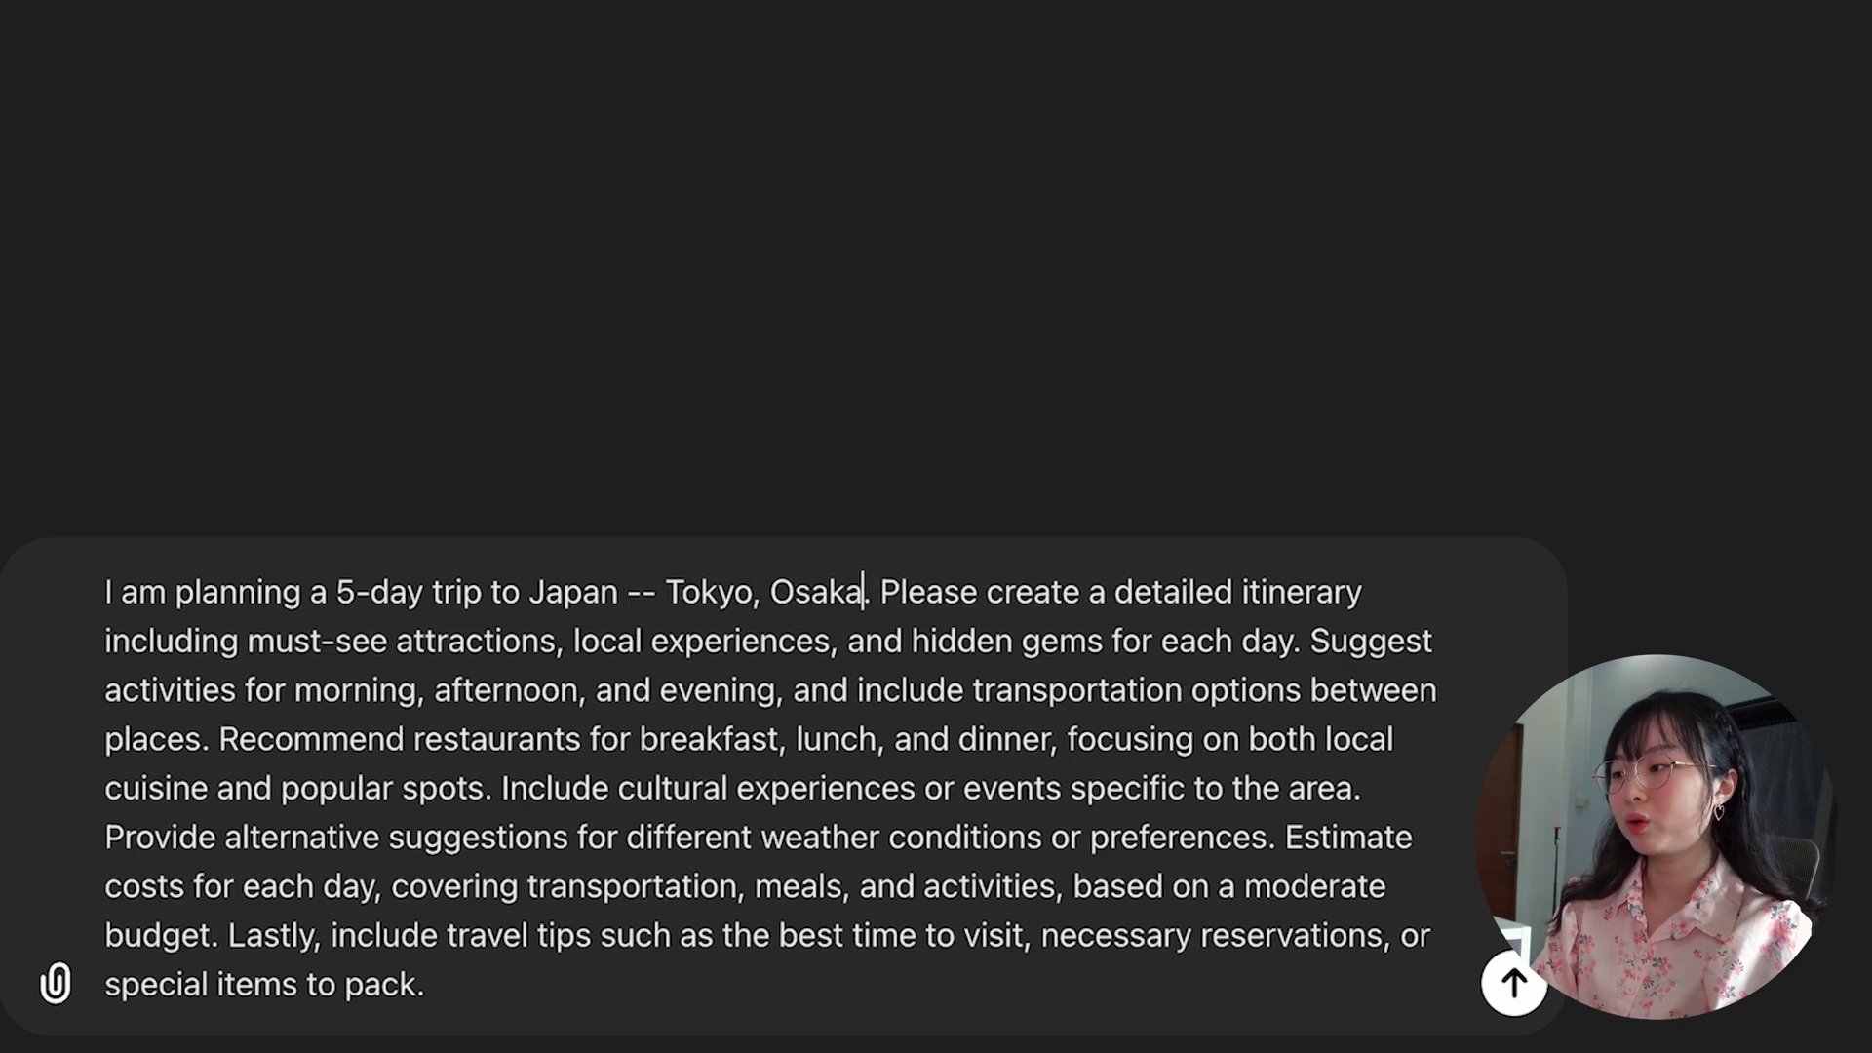
{"action": "type", "text": "Kyoto"}
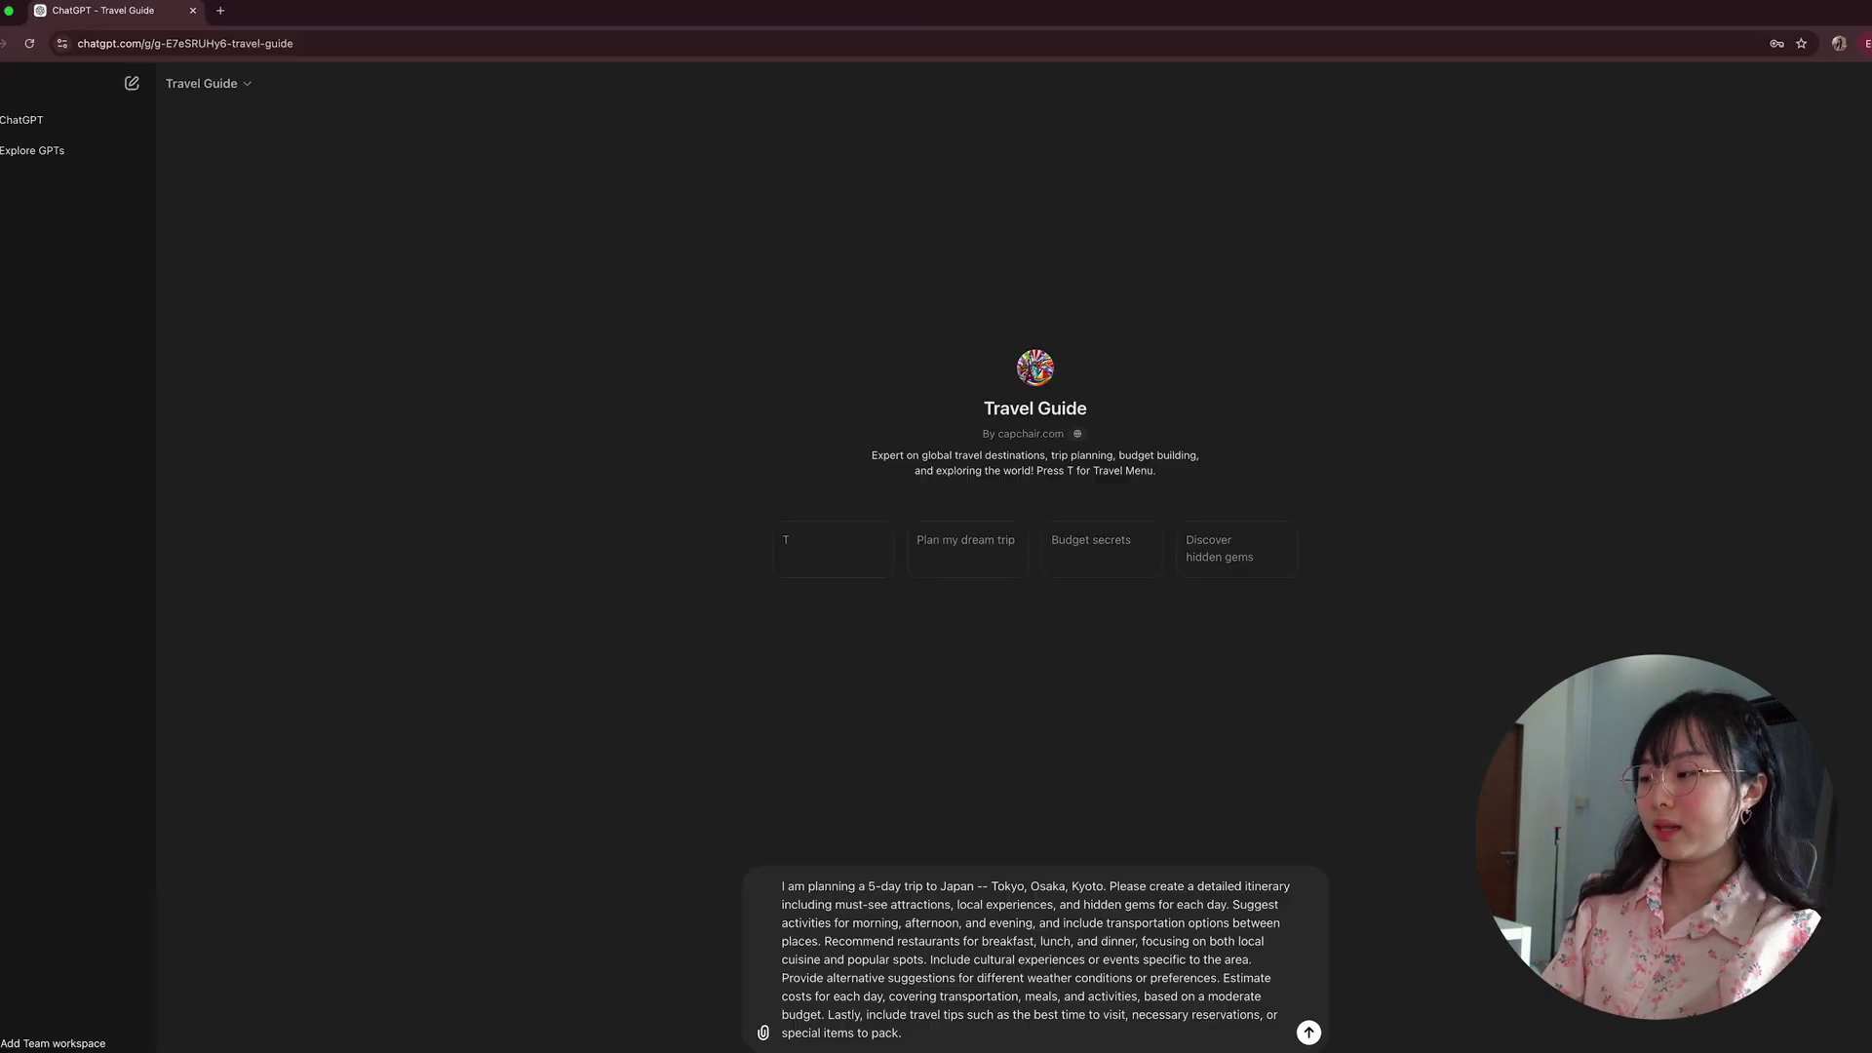
{"action": "key", "text": "Return"}
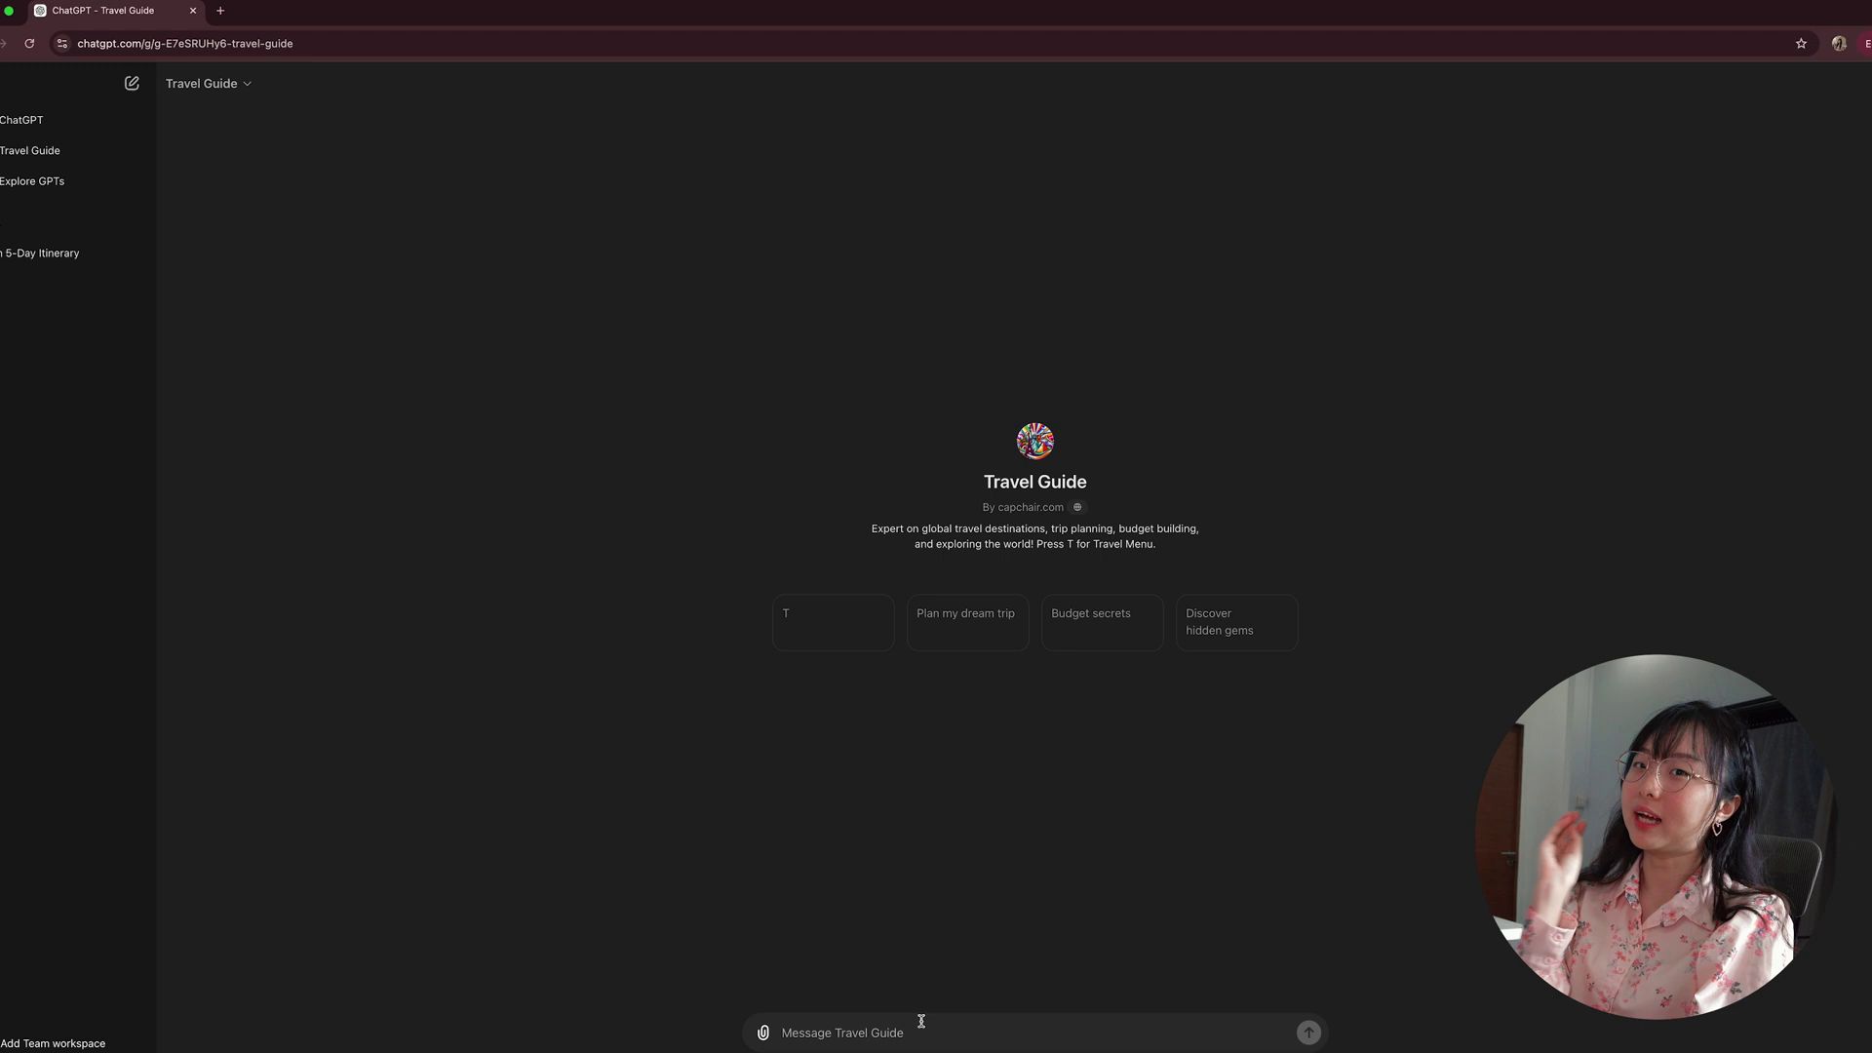
Send the detailed November 2024 Japan trip prompt and review the SGD prices and Scoot airline suggestion
{"action": "type", "text": "I'm planning a 5-day trip to Japan — Tokyo, Osaka, and Kyoto — in November 2024 with a friend from Singapore. My goal is to relax, enjoy the scenery, visit cafes, and experience the must-see attractions without overspending. Please suggest the best dates in November to visit based on weather, and recommend the best-value airline options to Japan. Provide a detailed 5-day itinerary that includes must-visit locations, cafes, or scenic spots to relax, modes of transportation with costs, and approximate costs of activities and tickets. Let me know if I should pre-book tickets, reserve restaurants, or book hotels in advance. Include food options that are affordable but highly recommended, and ensure the itinerary is budget-friendly while covering essential experiences for a first-time visitor. Please list all prices in SGD."}
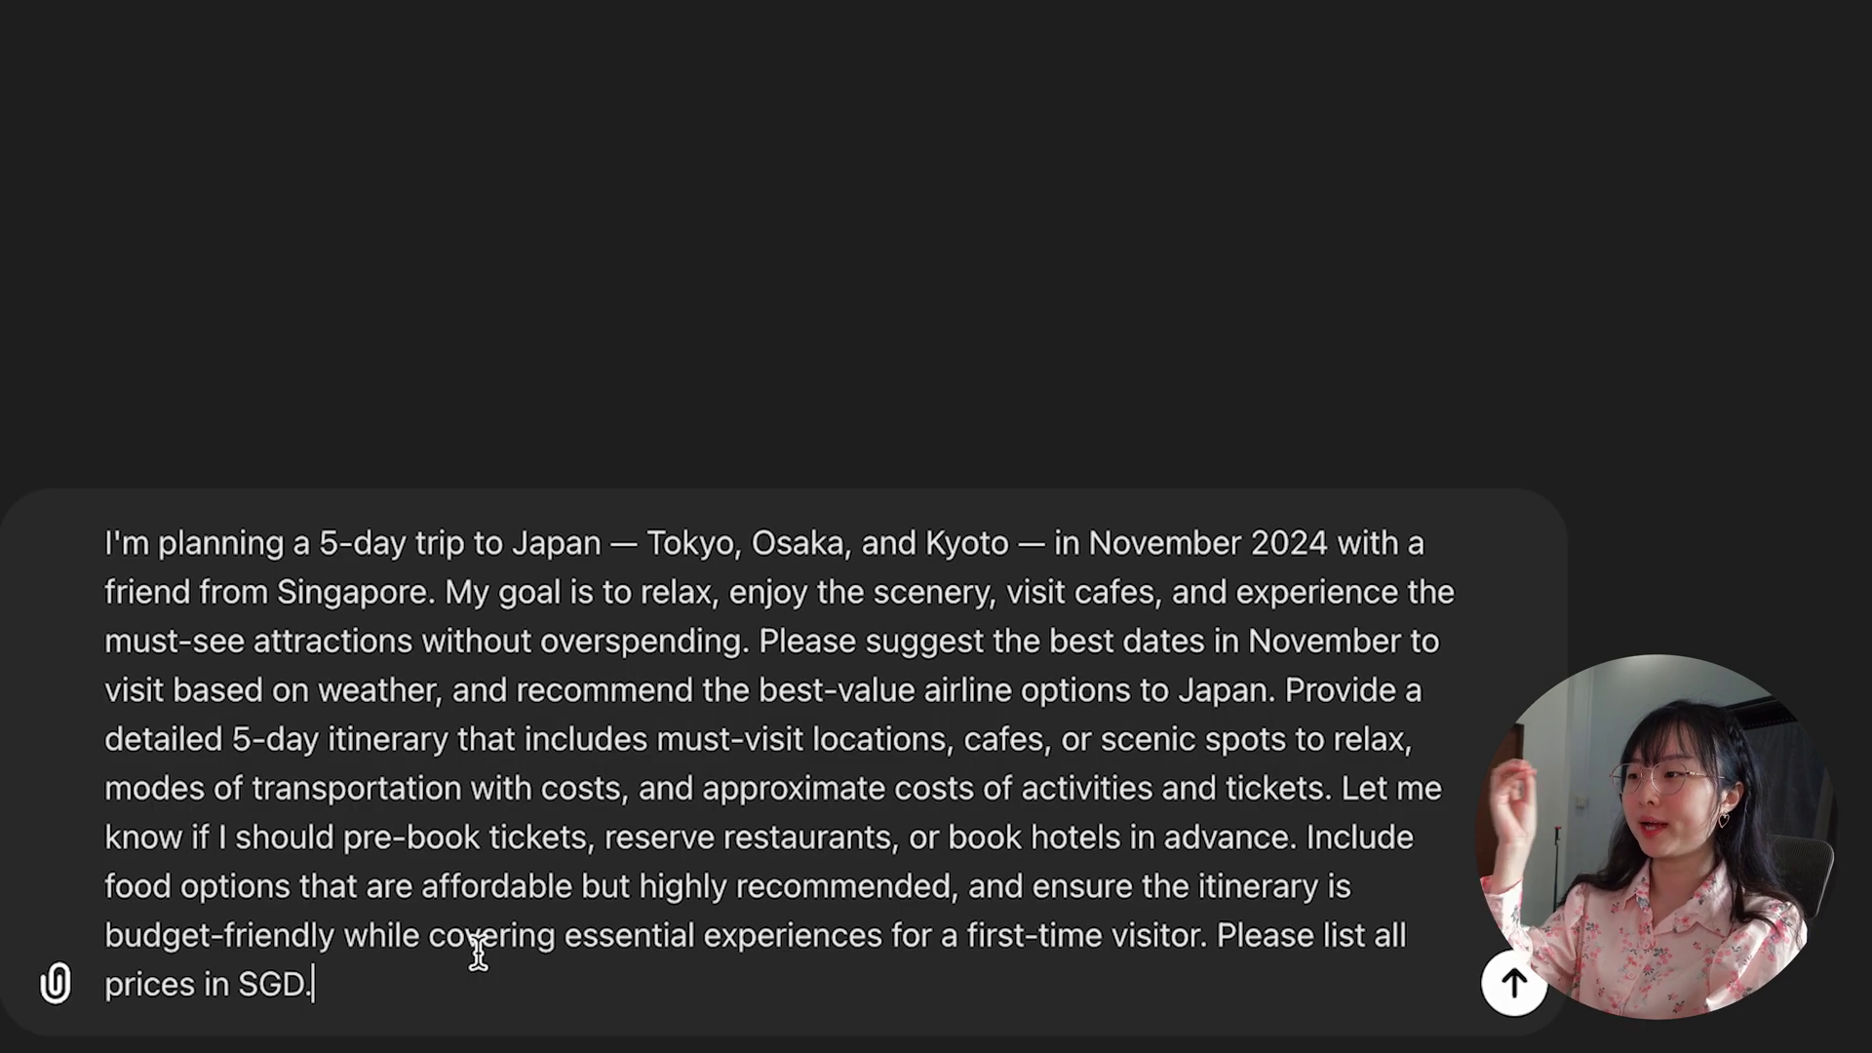
{"action": "key", "text": "Return"}
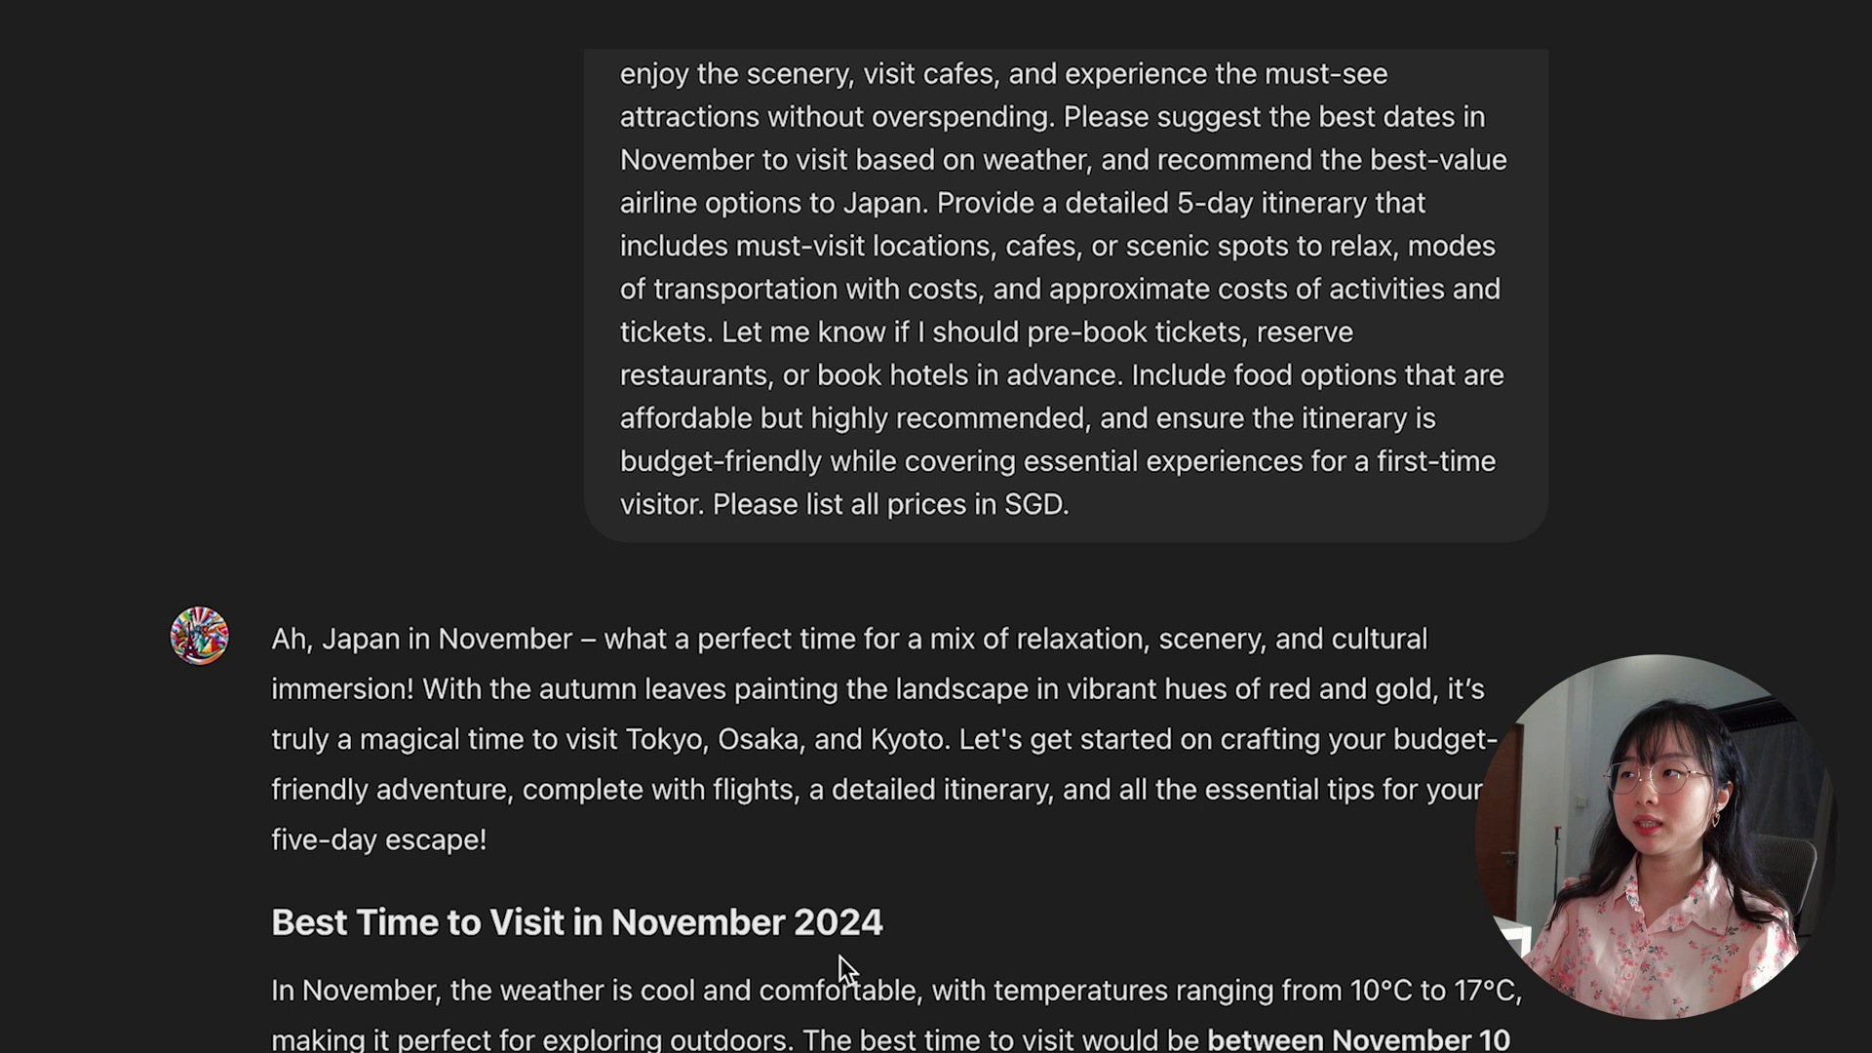
{"action": "left_click_drag", "start_coordinate": [1245, 275], "coordinate": [1312, 295]}
{"action": "left_click_drag", "start_coordinate": [1506, 495], "coordinate": [727, 496]}
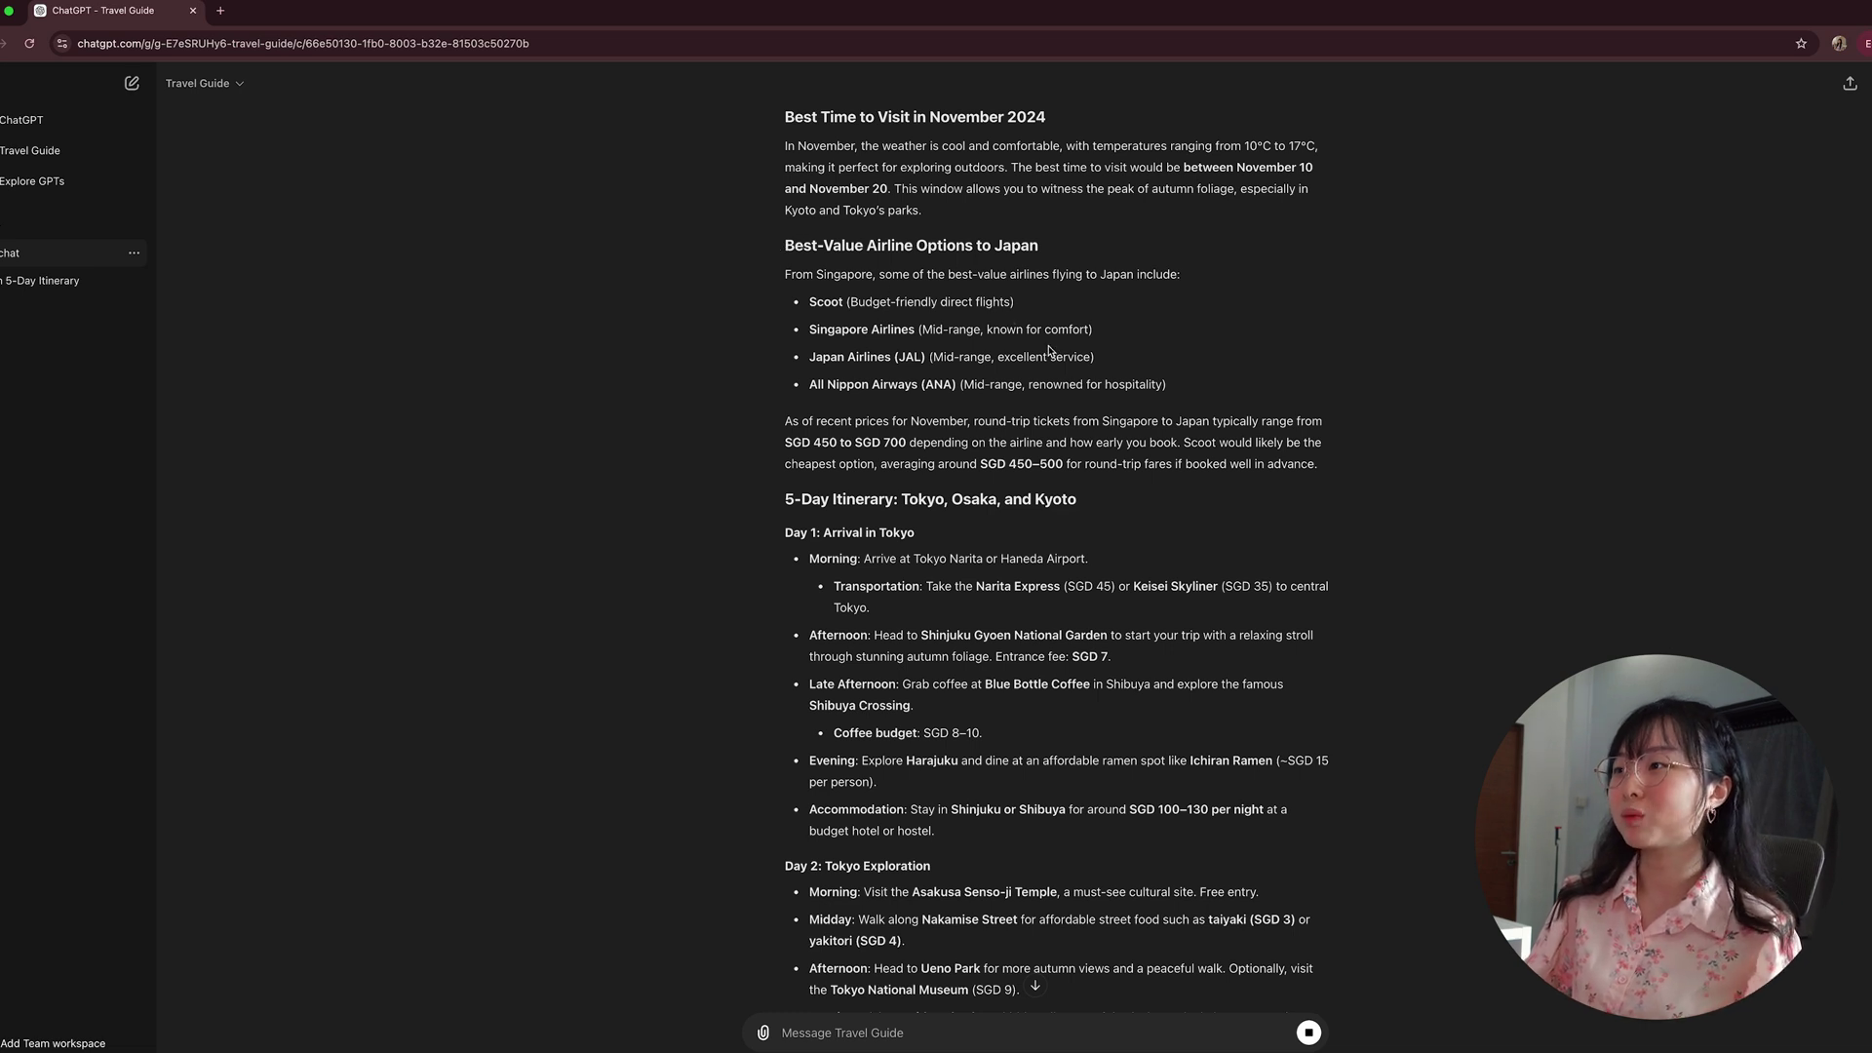
{"action": "scroll", "coordinate": [1044, 351], "scroll_direction": "down", "scroll_amount": 1}
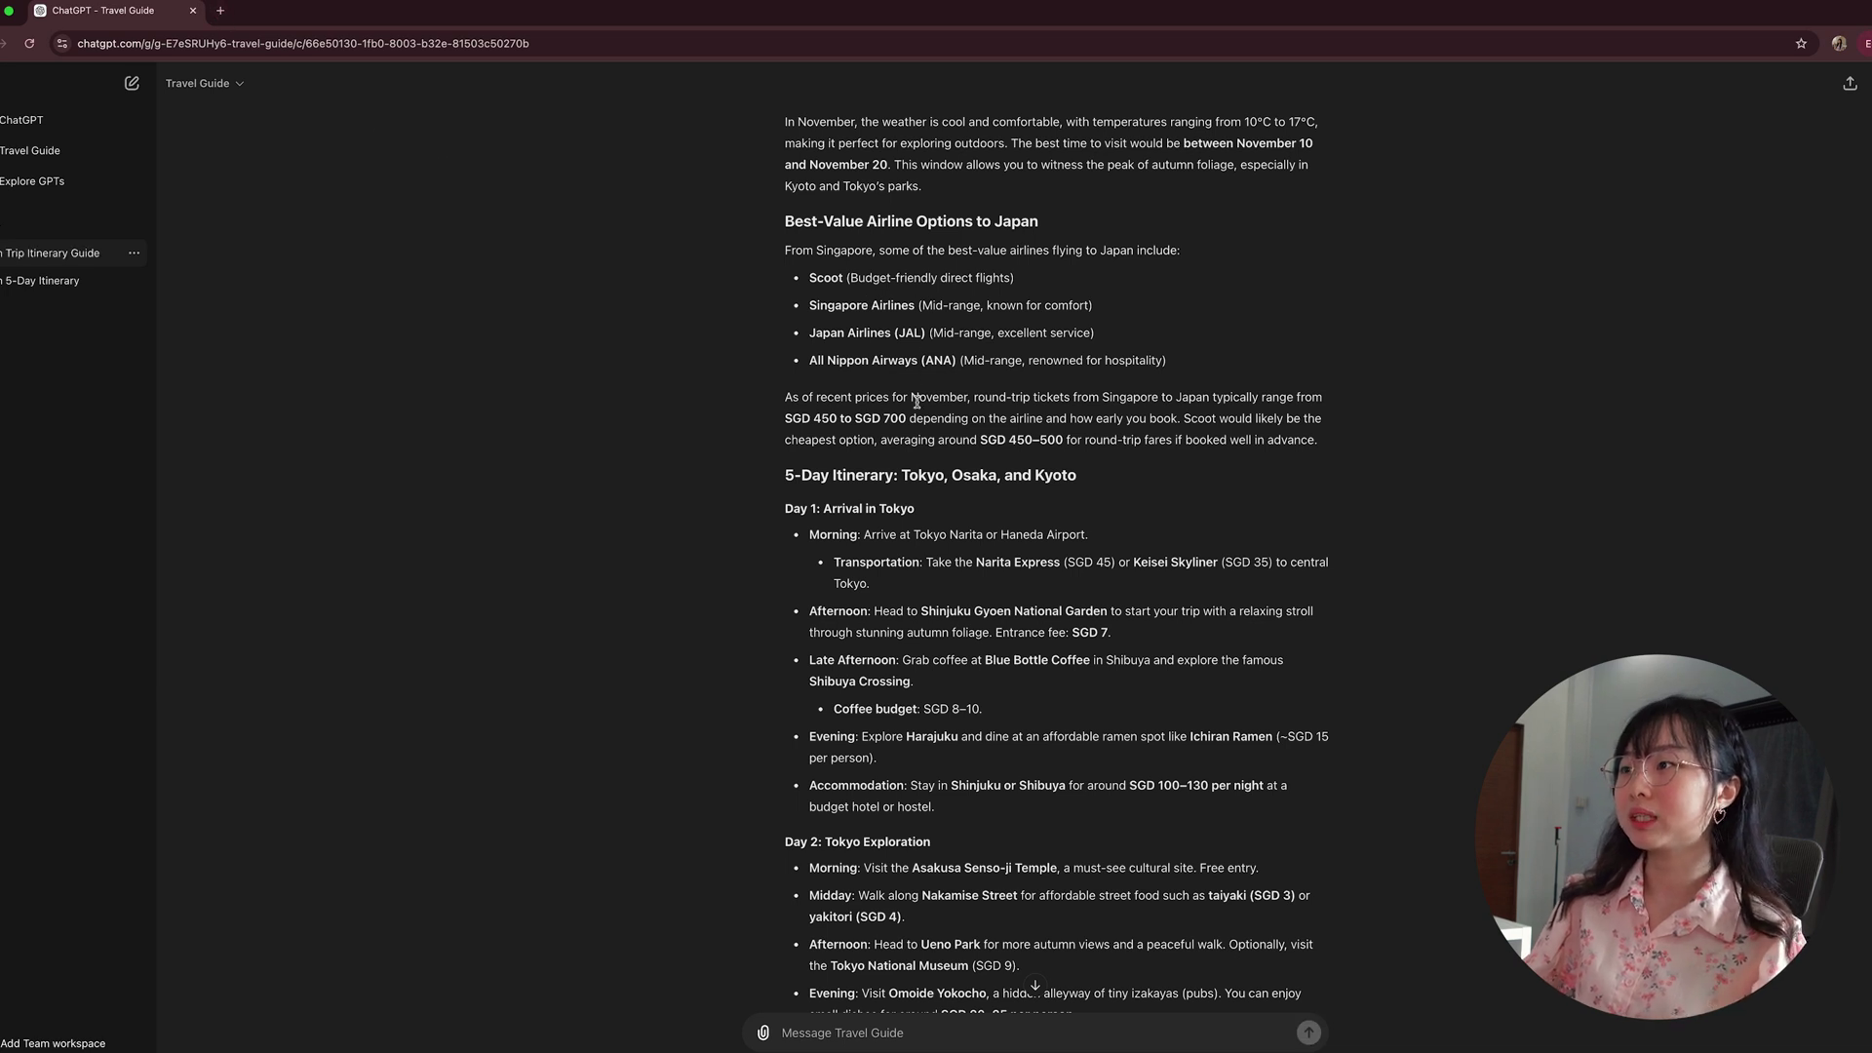
{"action": "left_click_drag", "start_coordinate": [818, 277], "coordinate": [997, 300]}
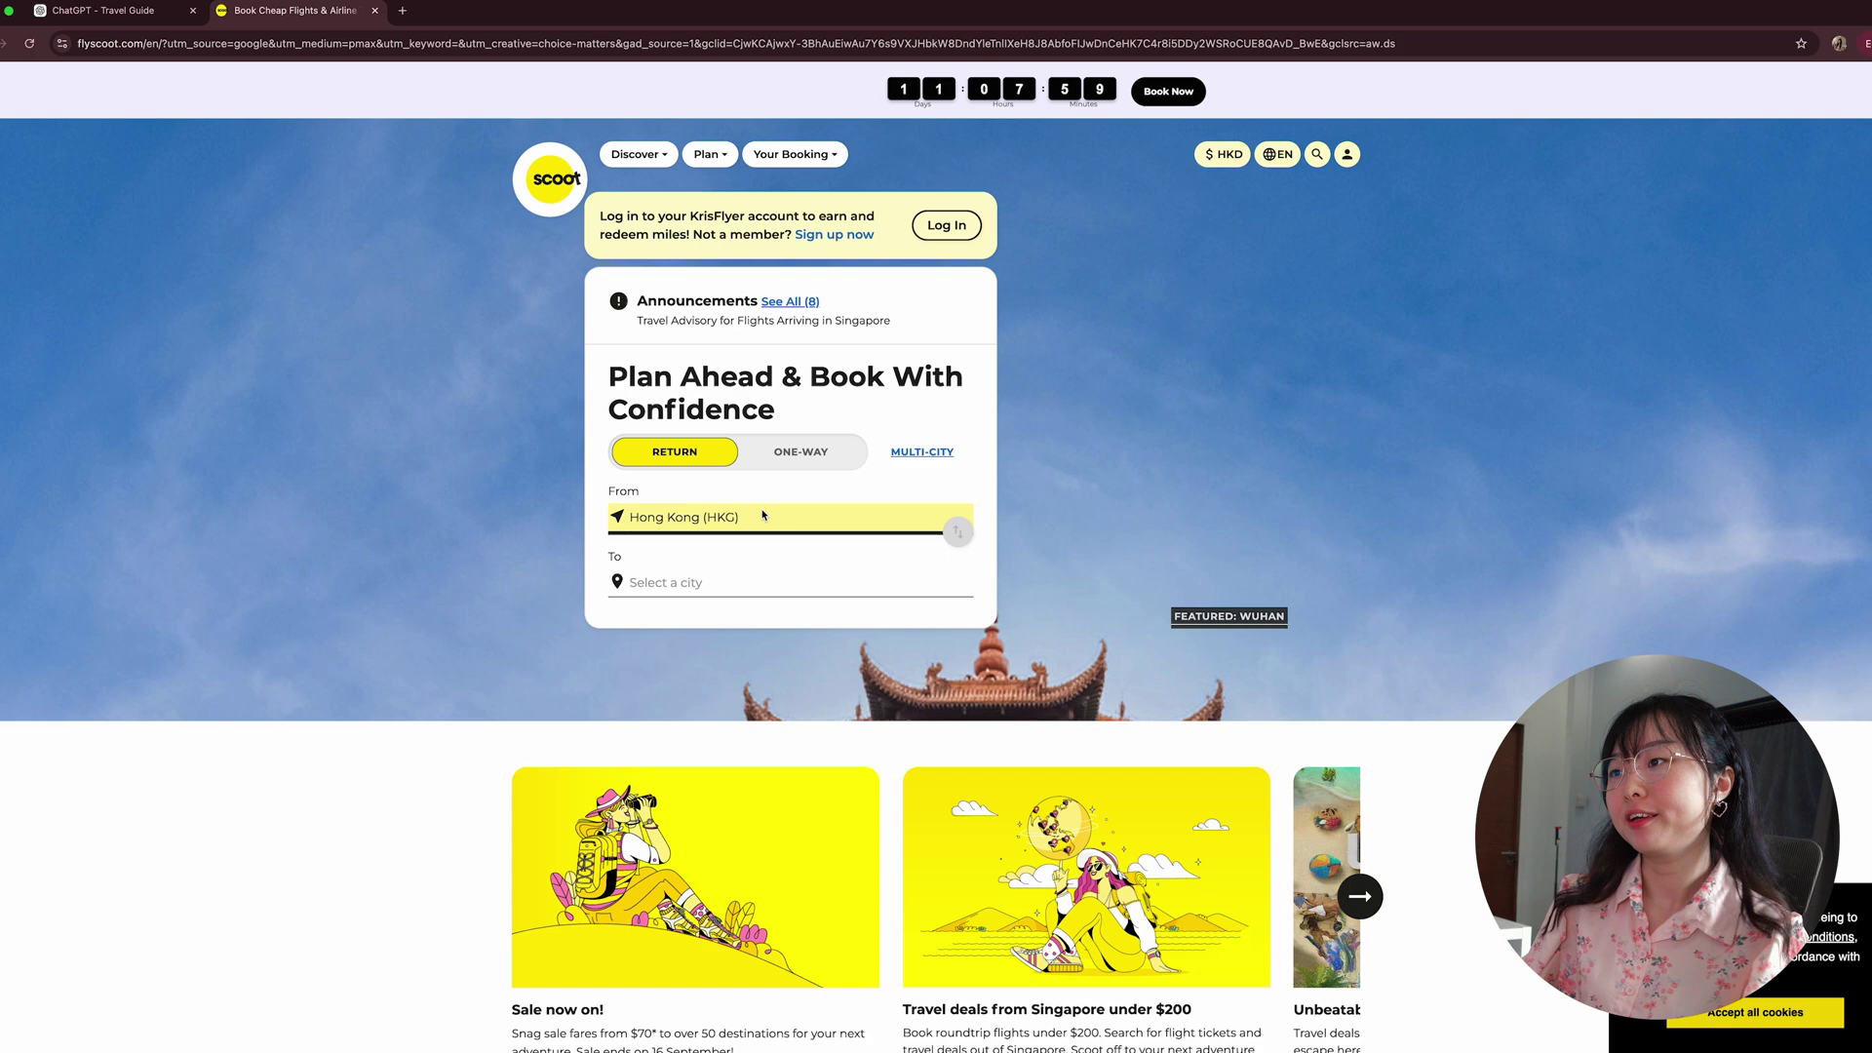
Search Scoot fares from Singapore to Tokyo Narita for 1–5 November 2024, then view later dates
{"action": "left_click", "coordinate": [757, 514]}
{"action": "type", "text": "singapore"}
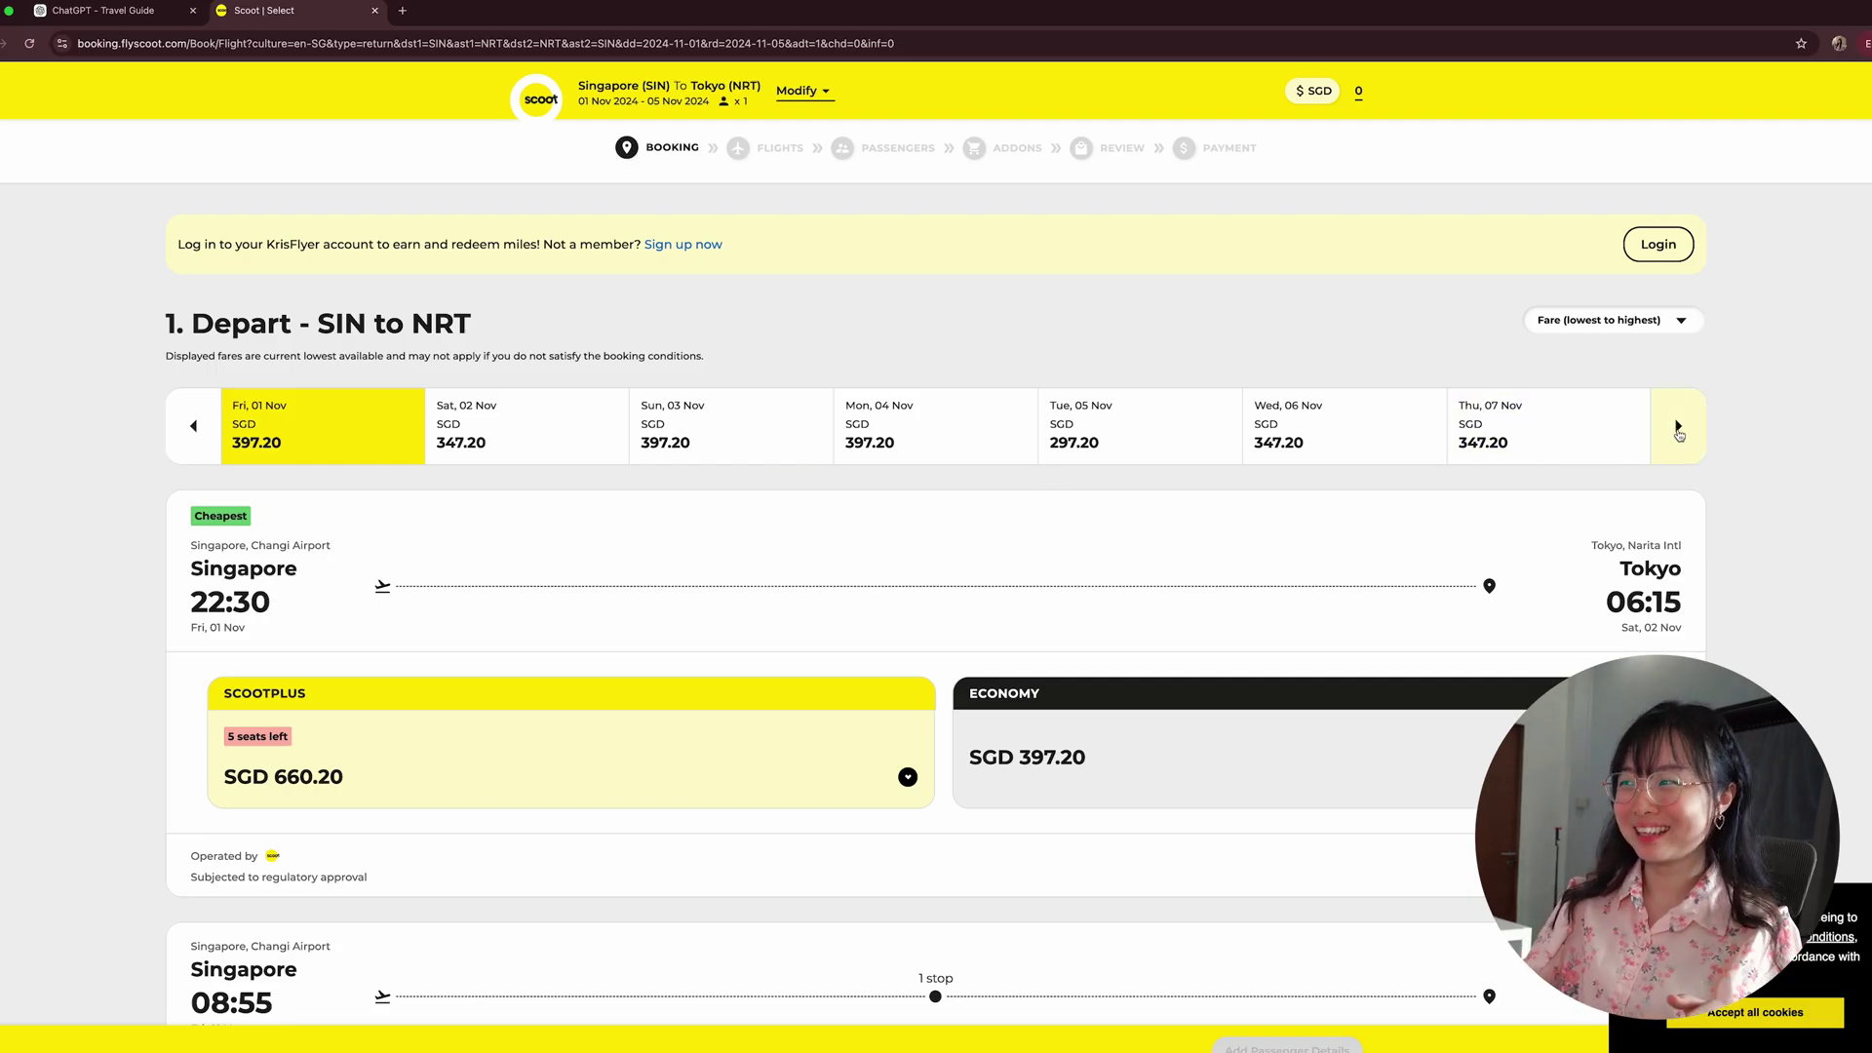
{"action": "left_click", "coordinate": [1679, 429]}
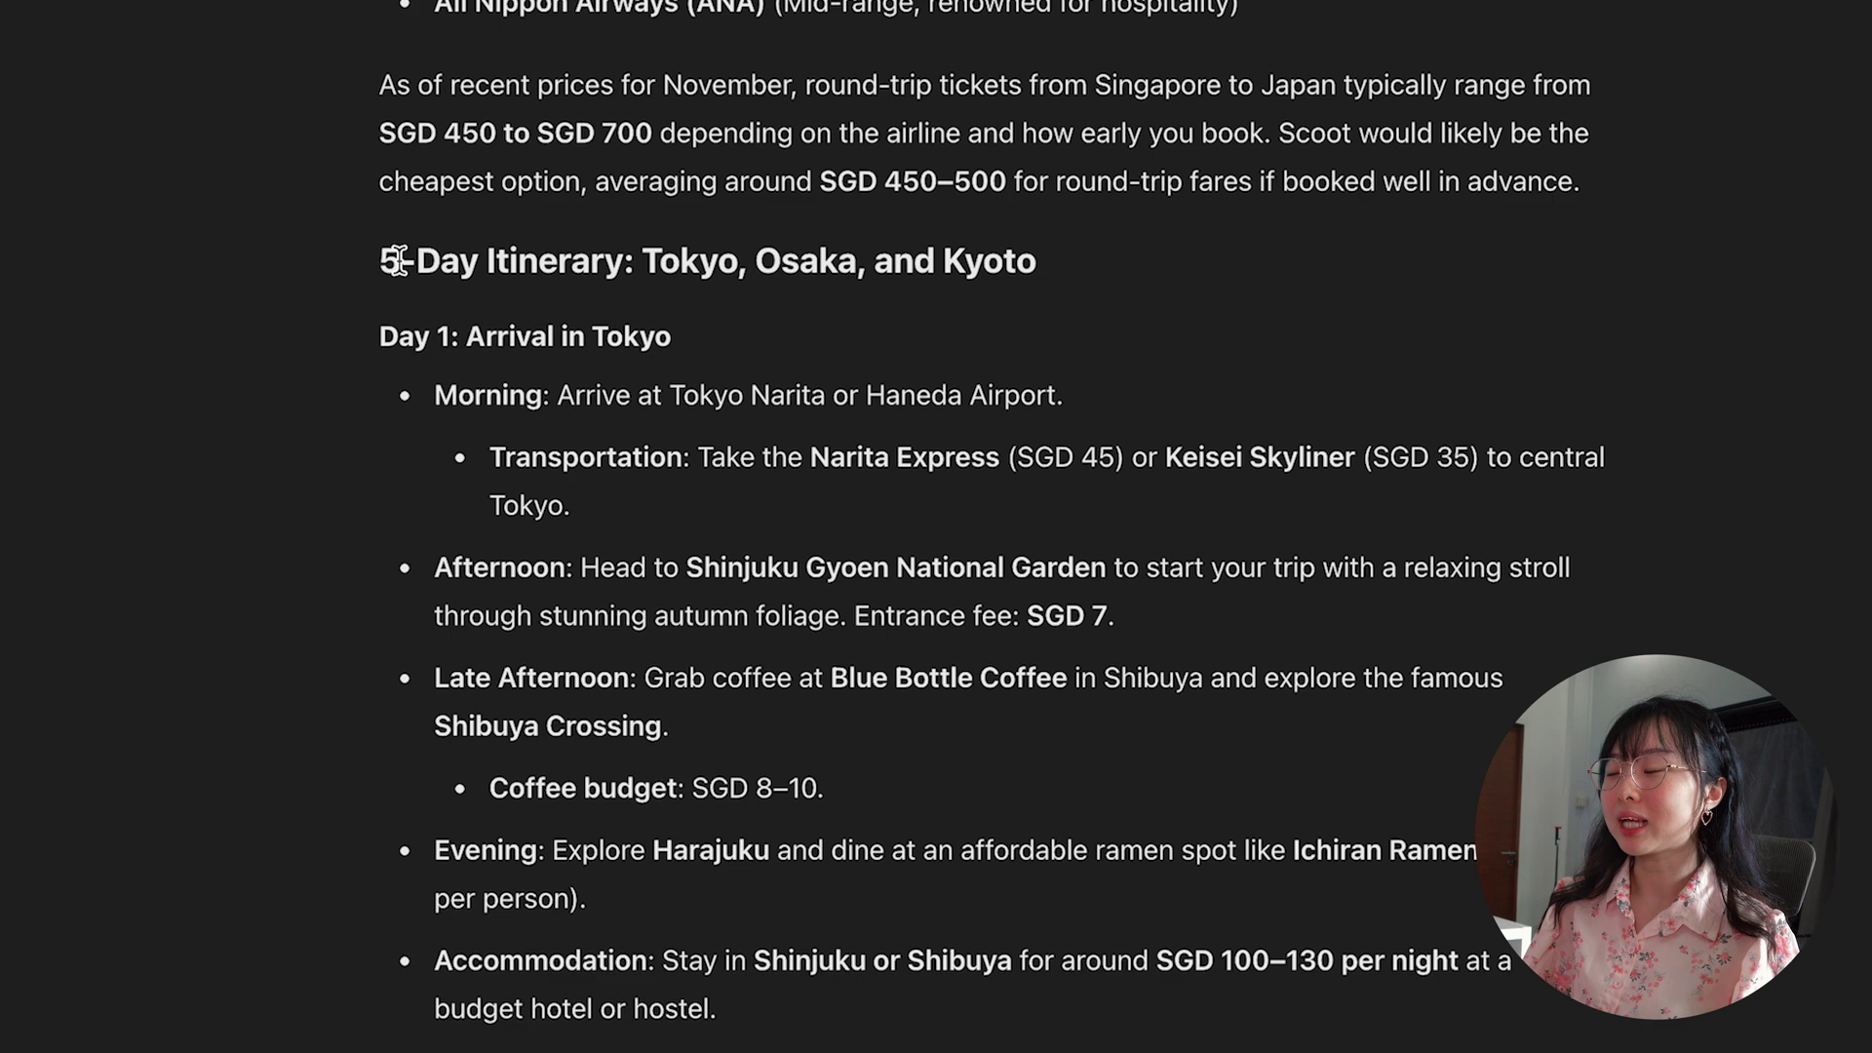
Scroll to the Day 2 plan and select the place name Asakusa in the morning temple bullet
{"action": "left_click_drag", "start_coordinate": [395, 260], "coordinate": [669, 347]}
{"action": "left_click", "coordinate": [668, 347]}
{"action": "scroll", "coordinate": [660, 372], "scroll_direction": "down", "scroll_amount": 8}
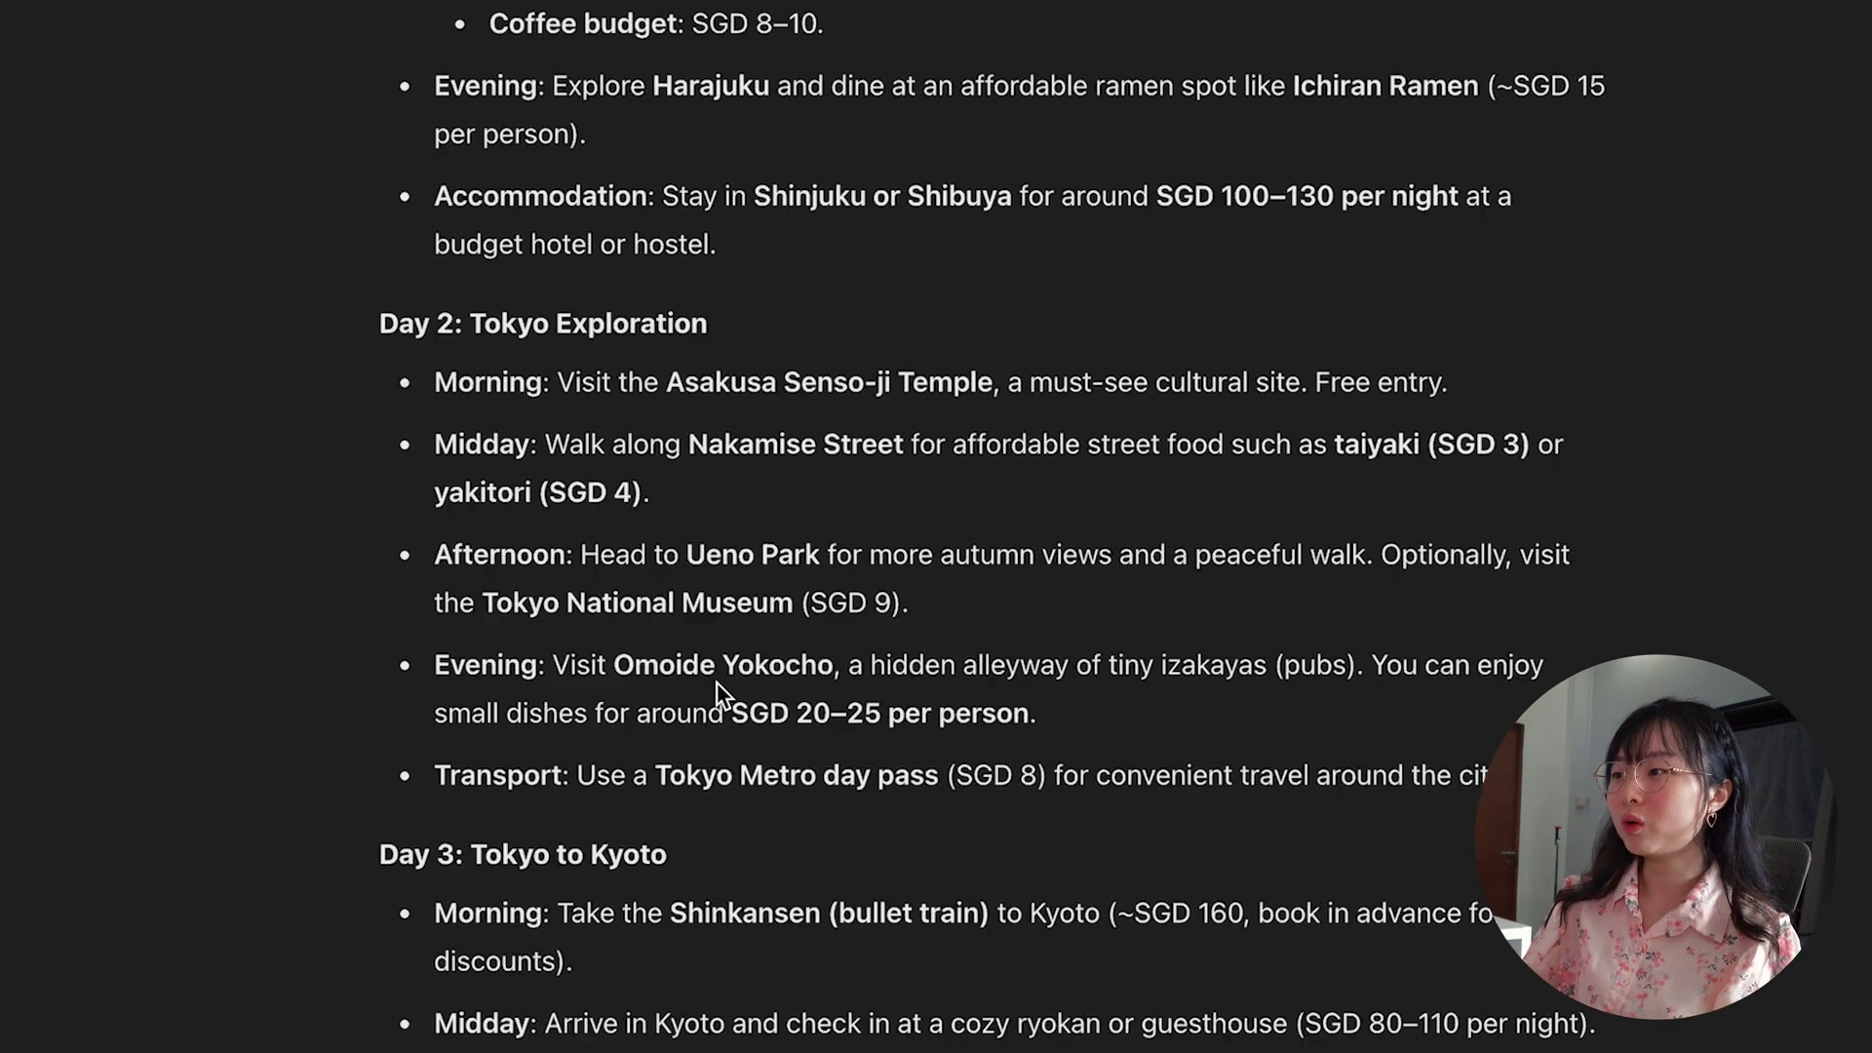
{"action": "scroll", "coordinate": [717, 683], "scroll_direction": "down", "scroll_amount": 19}
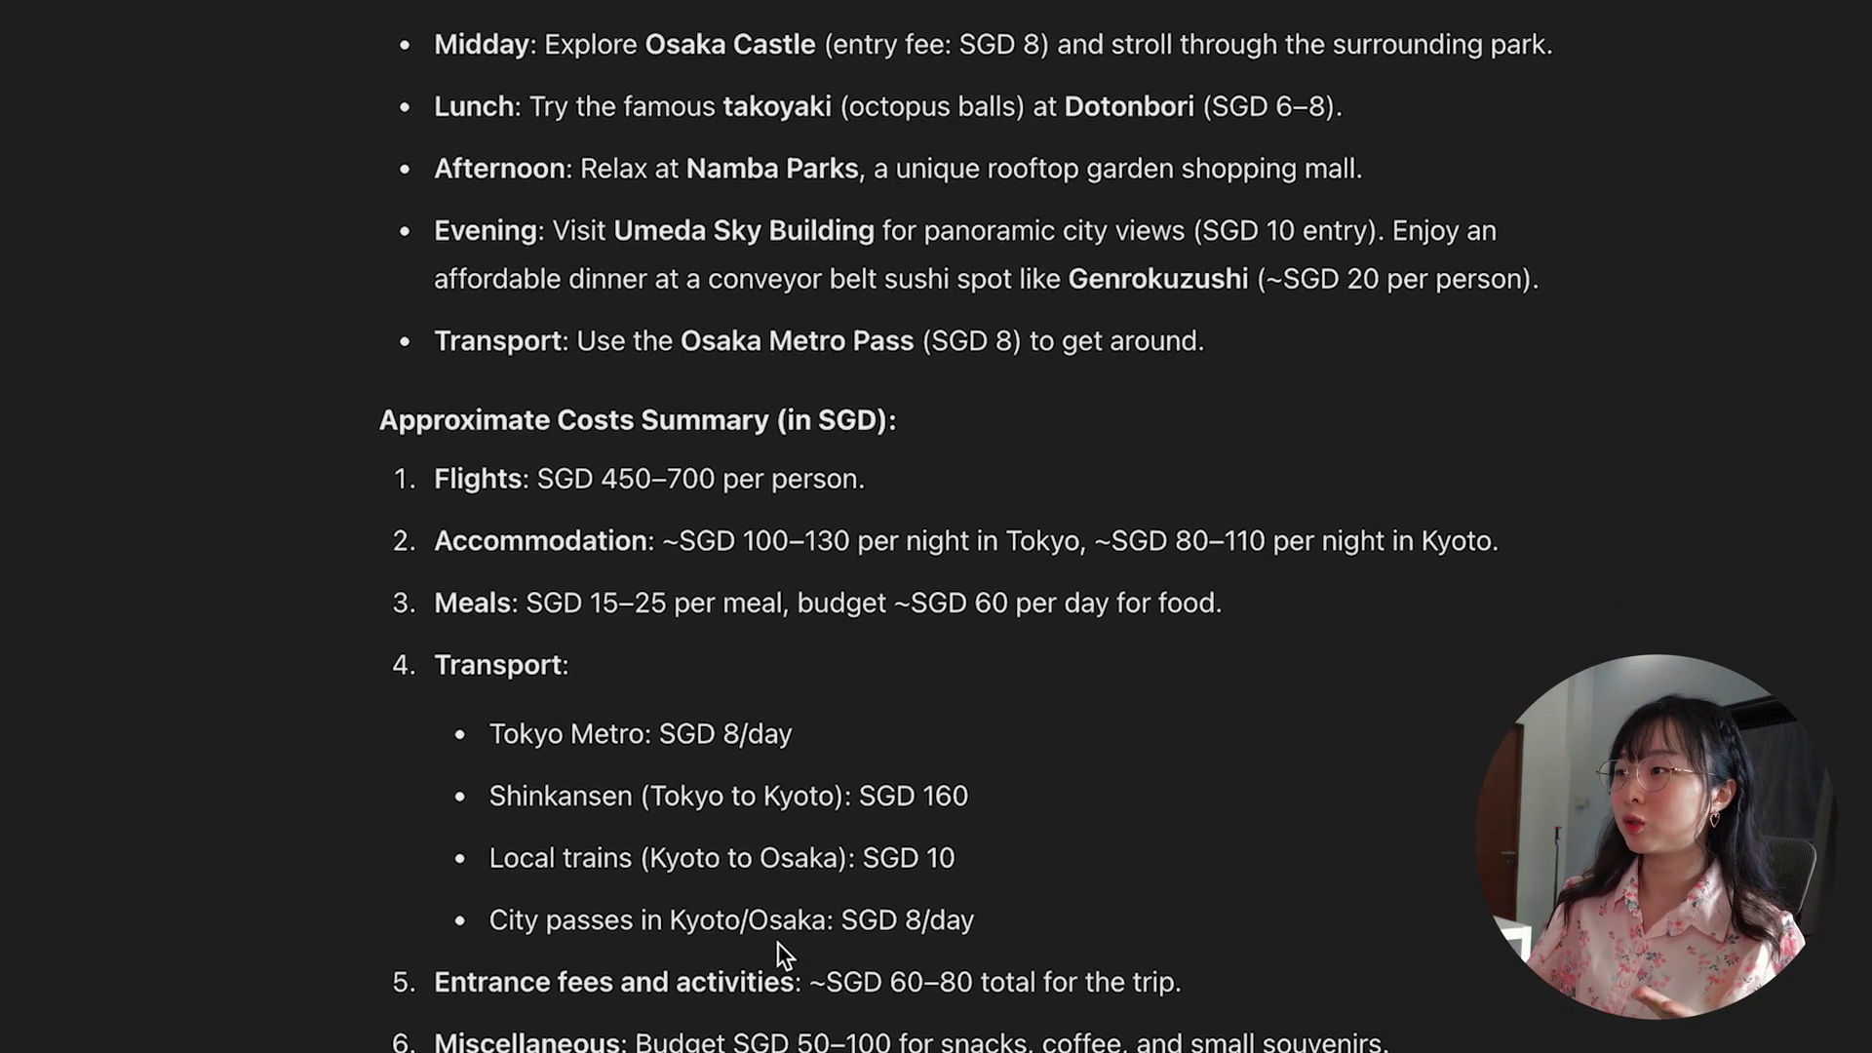
{"action": "scroll", "coordinate": [776, 942], "scroll_direction": "down", "scroll_amount": 1}
{"action": "scroll", "coordinate": [839, 836], "scroll_direction": "up", "scroll_amount": 20}
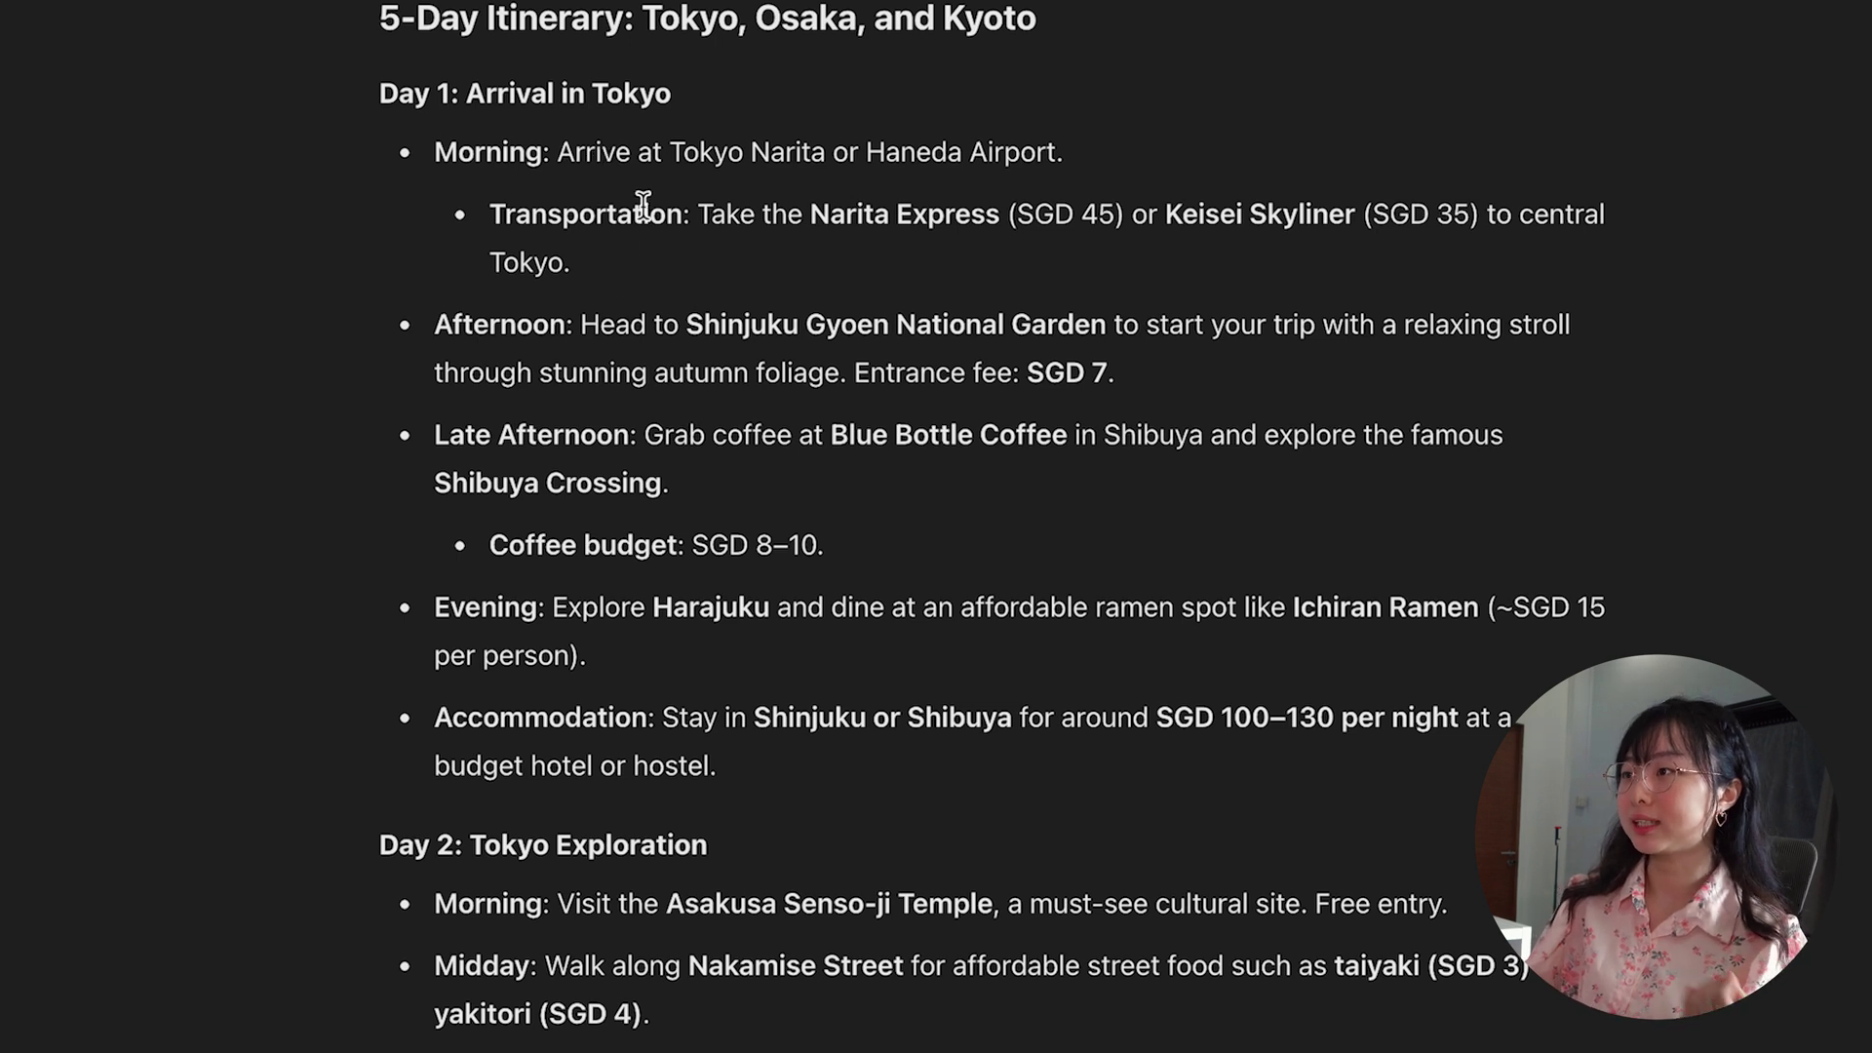
{"action": "scroll", "coordinate": [846, 312], "scroll_direction": "down", "scroll_amount": 4}
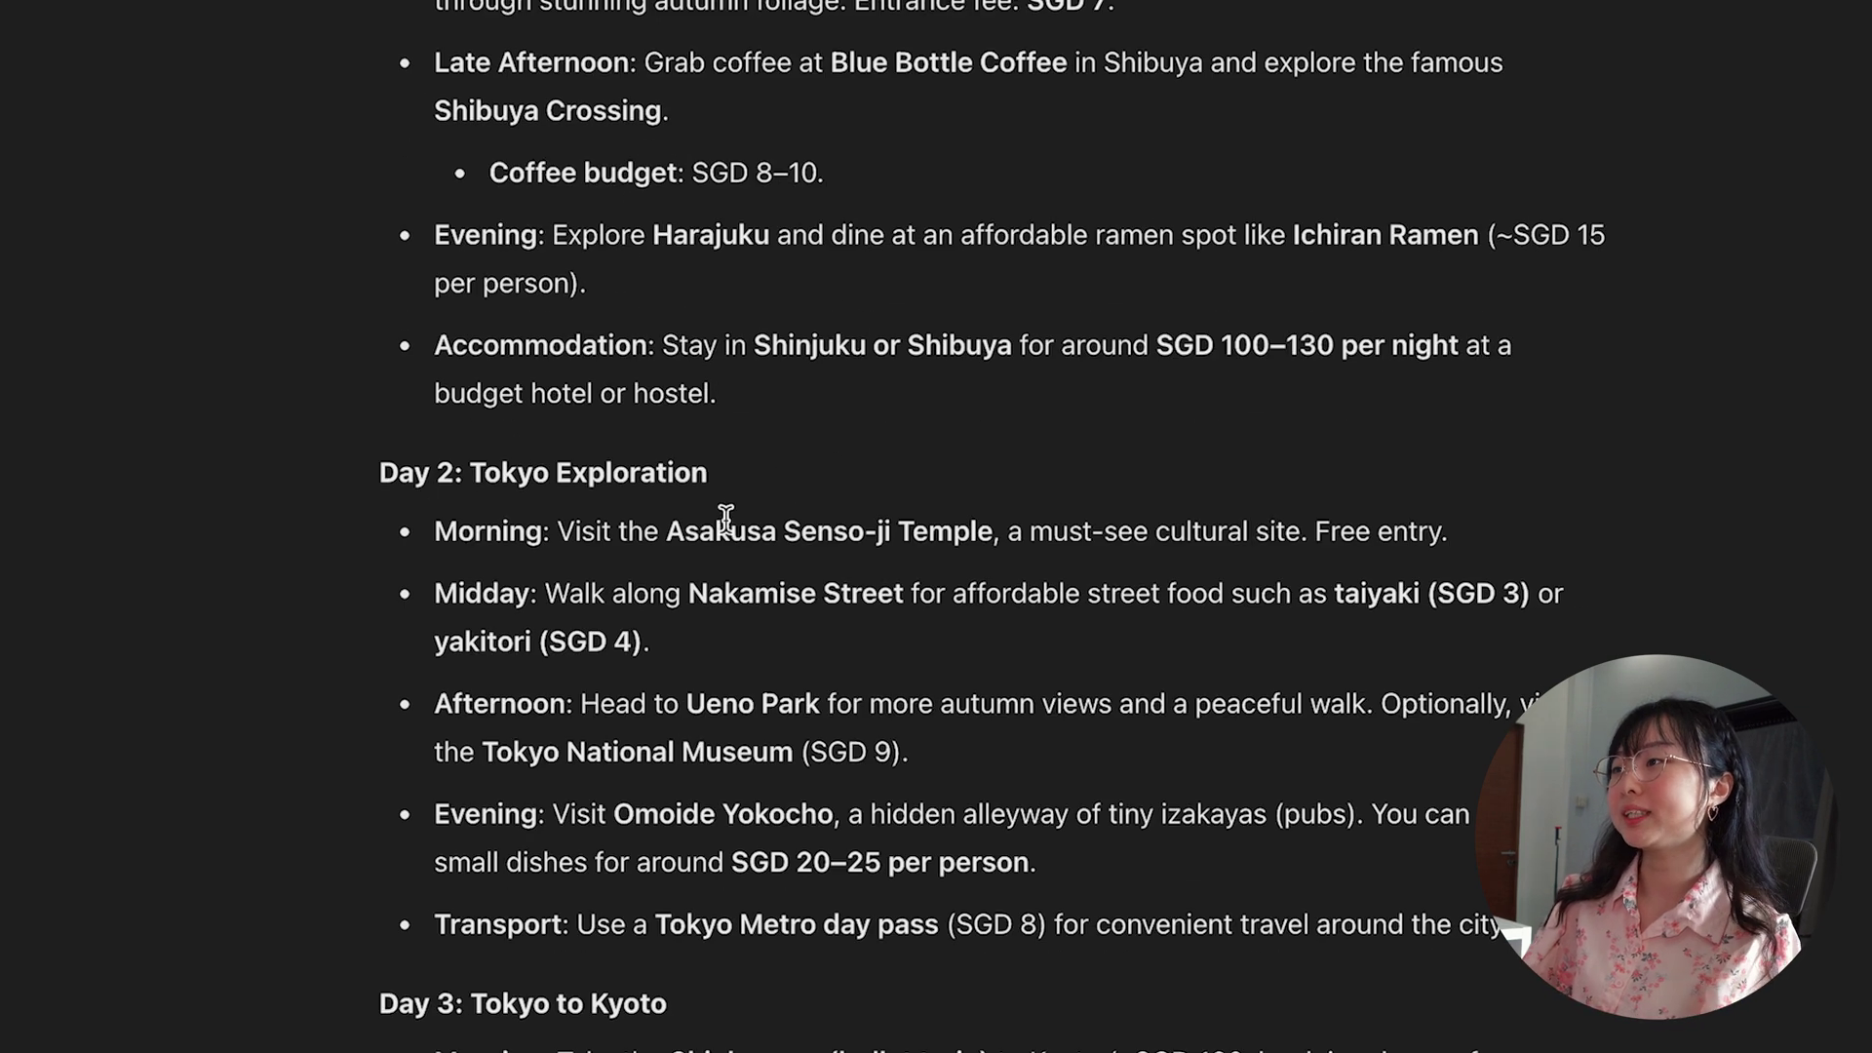
{"action": "double_click", "coordinate": [694, 539]}
{"action": "key", "text": "super+c"}
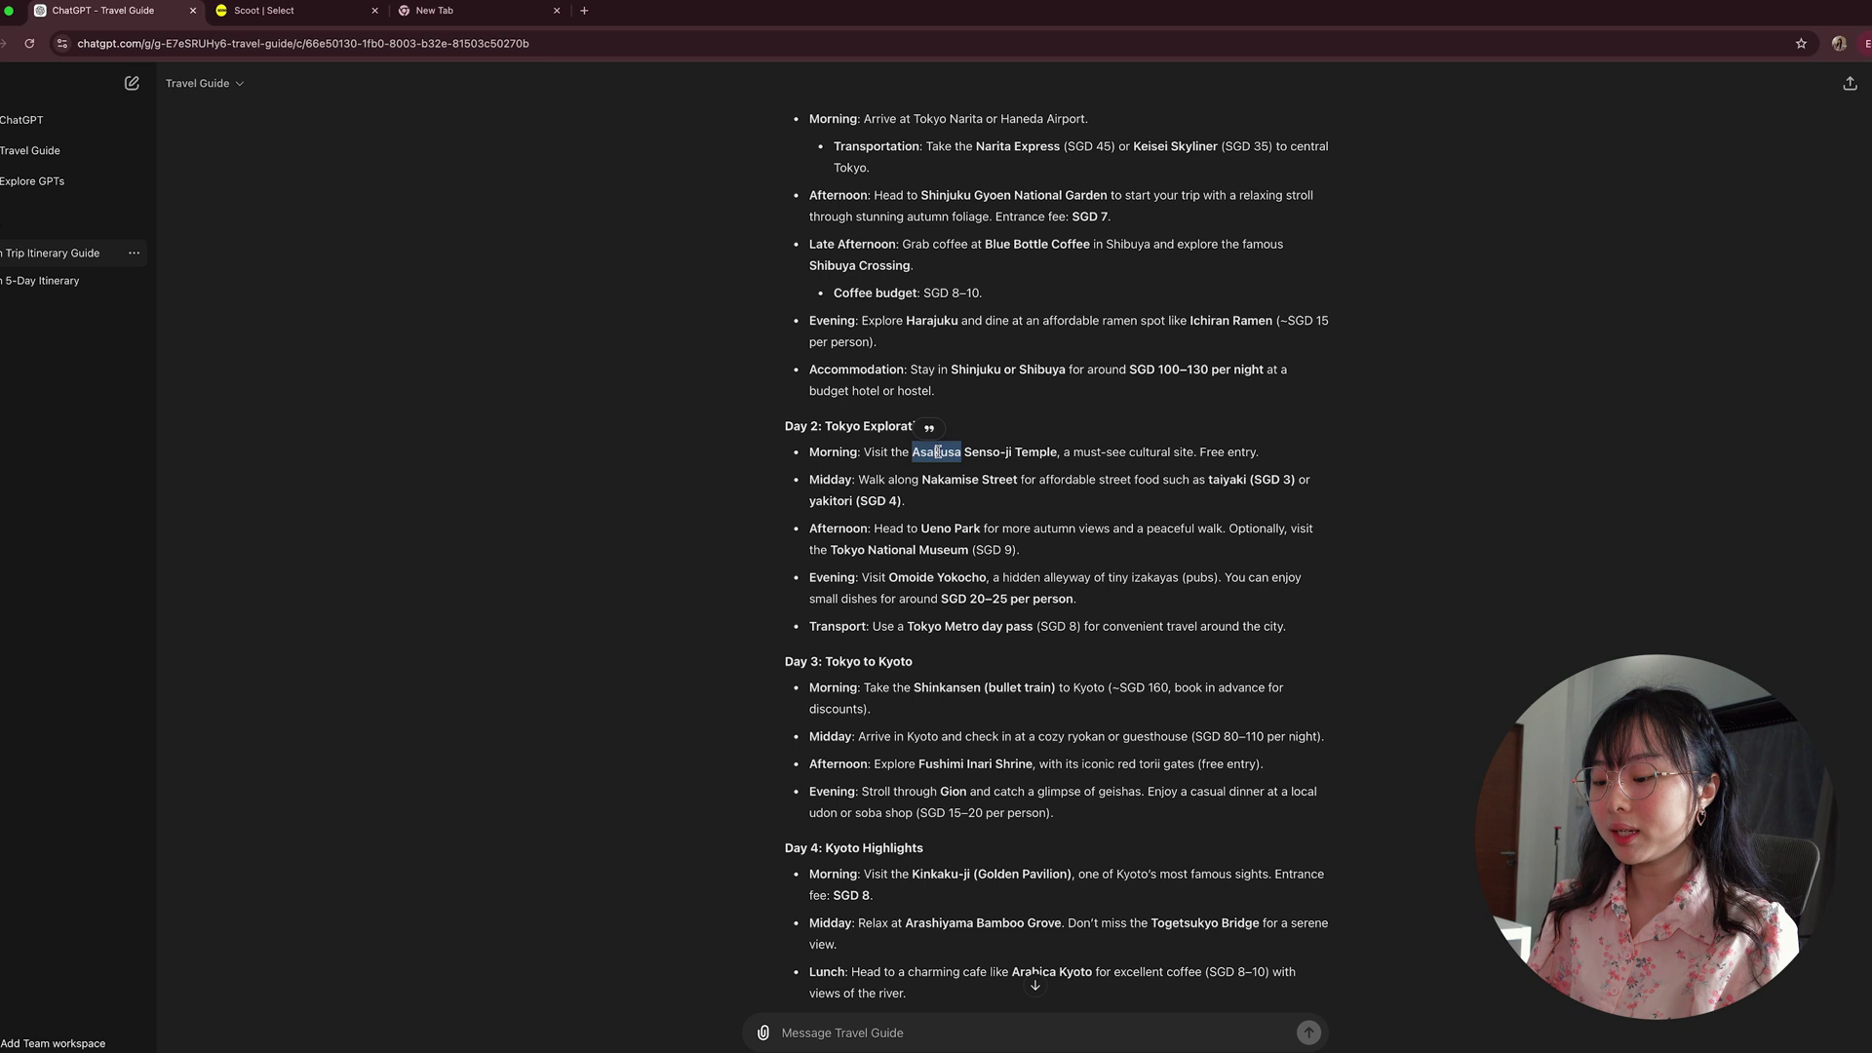
Search the web for 'Asakusa to do' in the new tab
{"action": "left_click", "coordinate": [508, 12]}
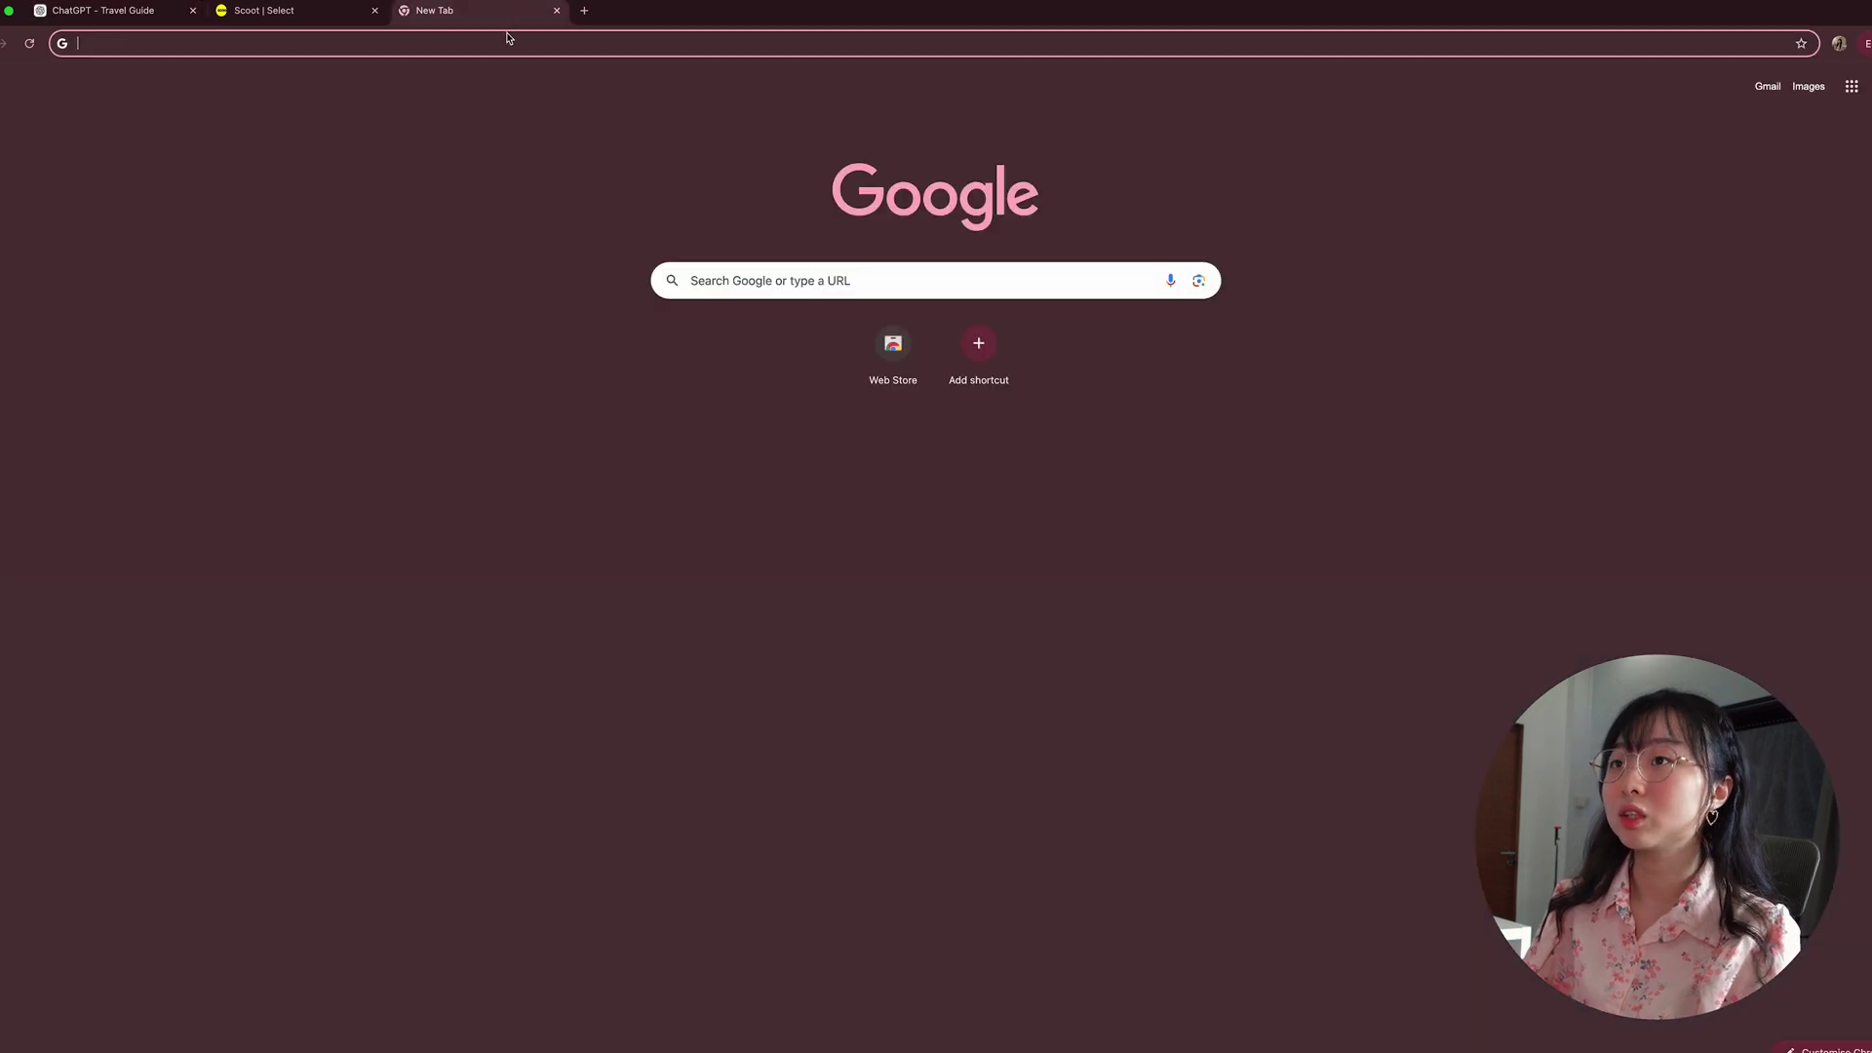
{"action": "key", "text": "super+v"}
{"action": "type", "text": "to do"}
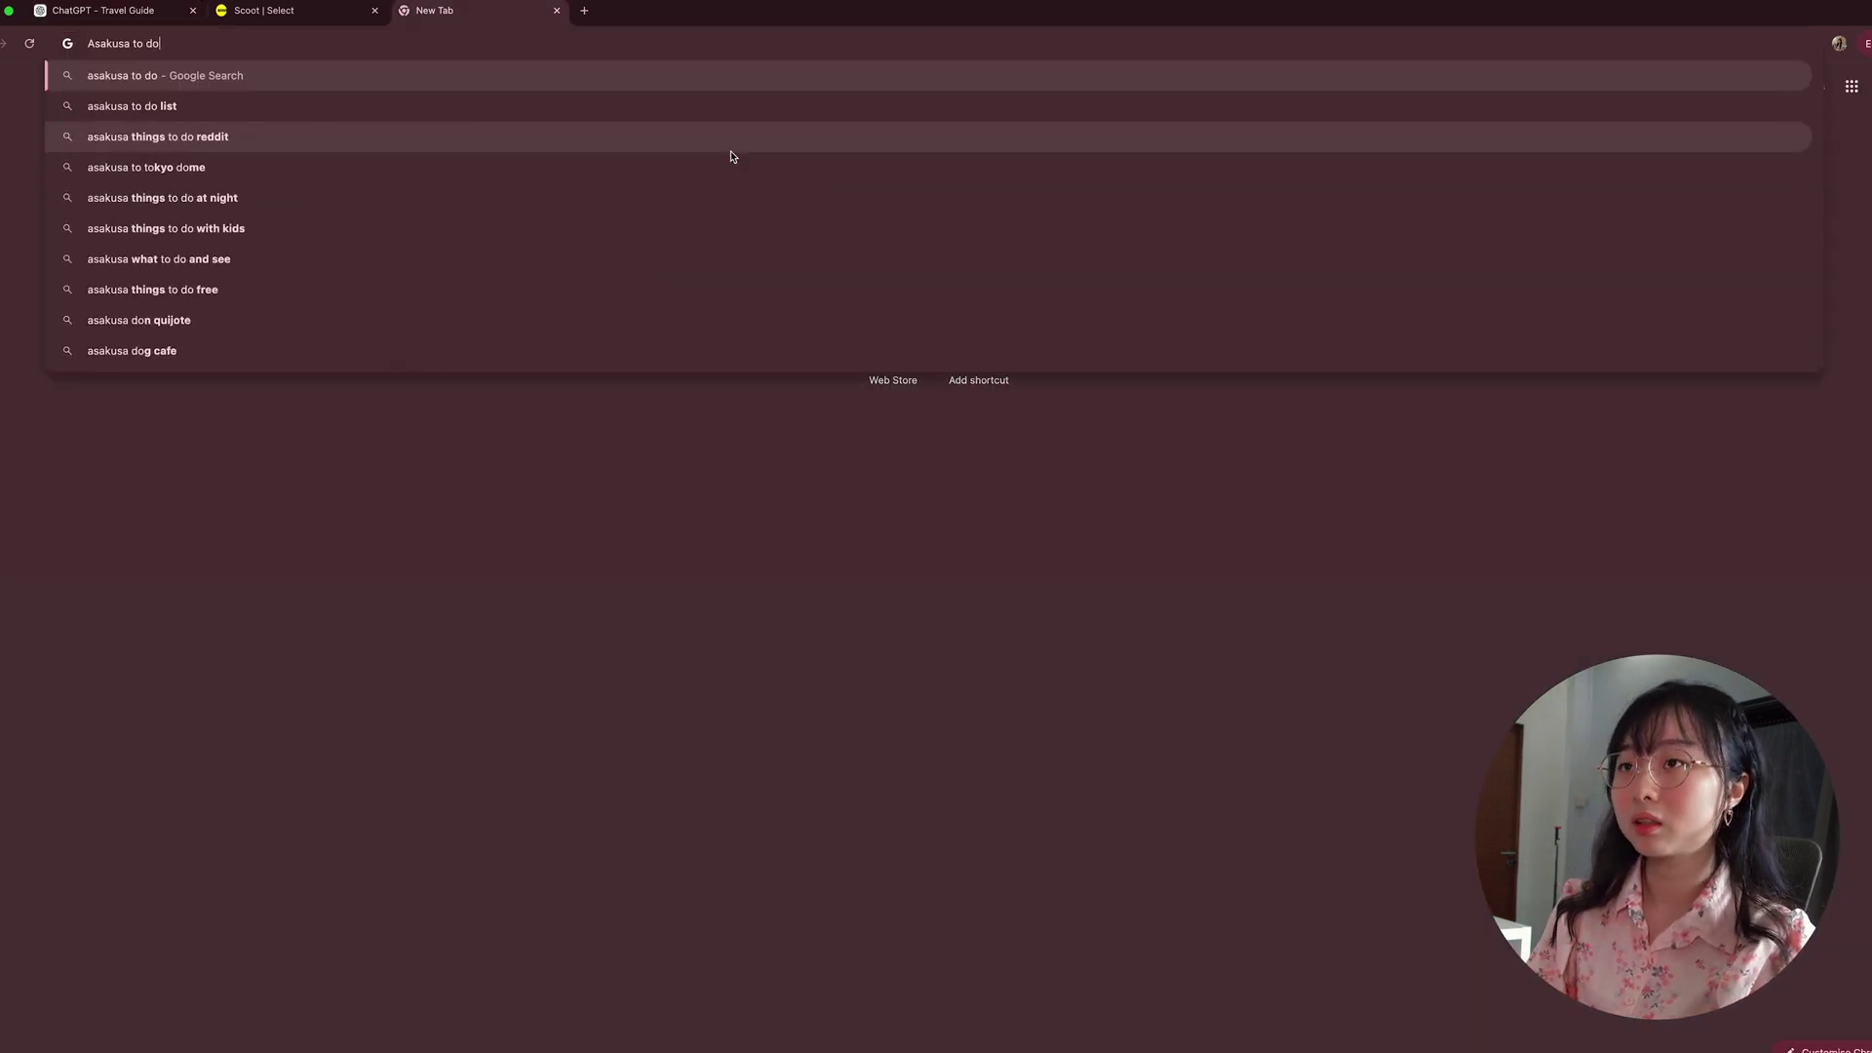
{"action": "key", "text": "Return"}
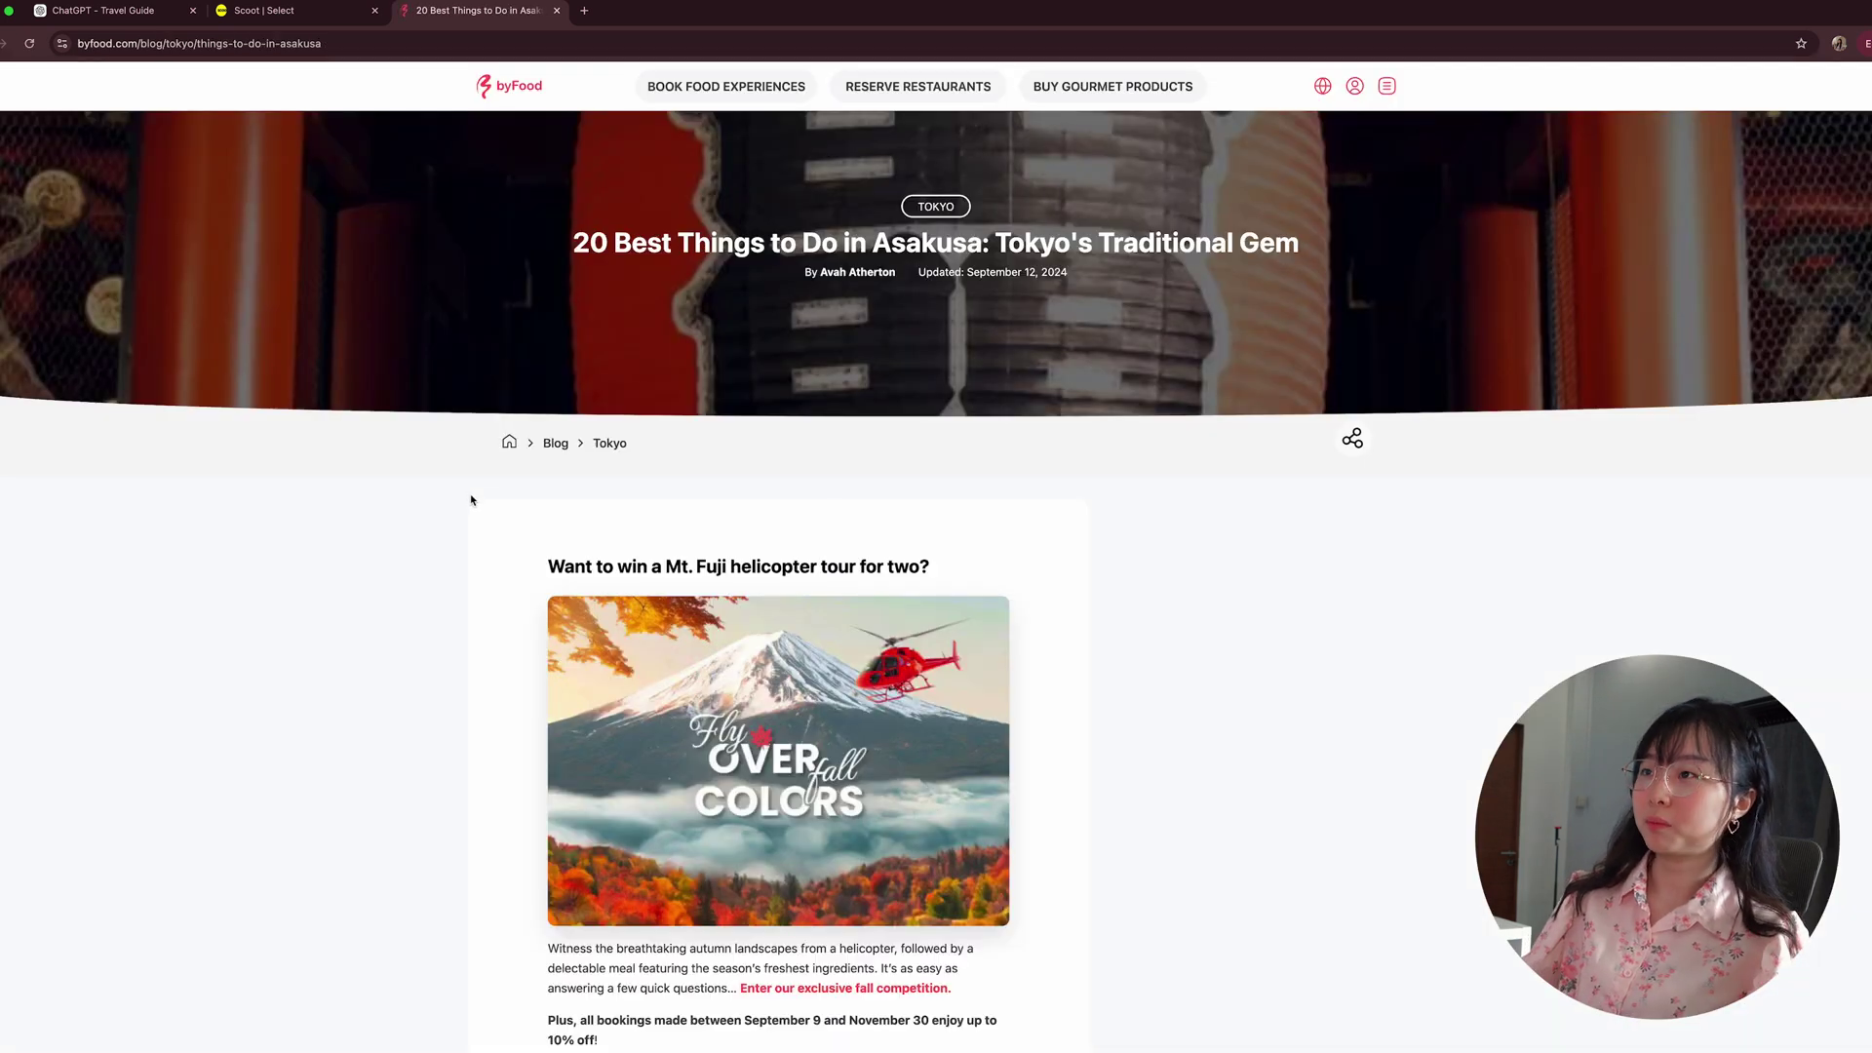
Place the Asakusa article tab beside ChatGPT and clear the Asakusa selection in the chat
{"action": "scroll", "coordinate": [800, 387], "scroll_direction": "down", "scroll_amount": 10}
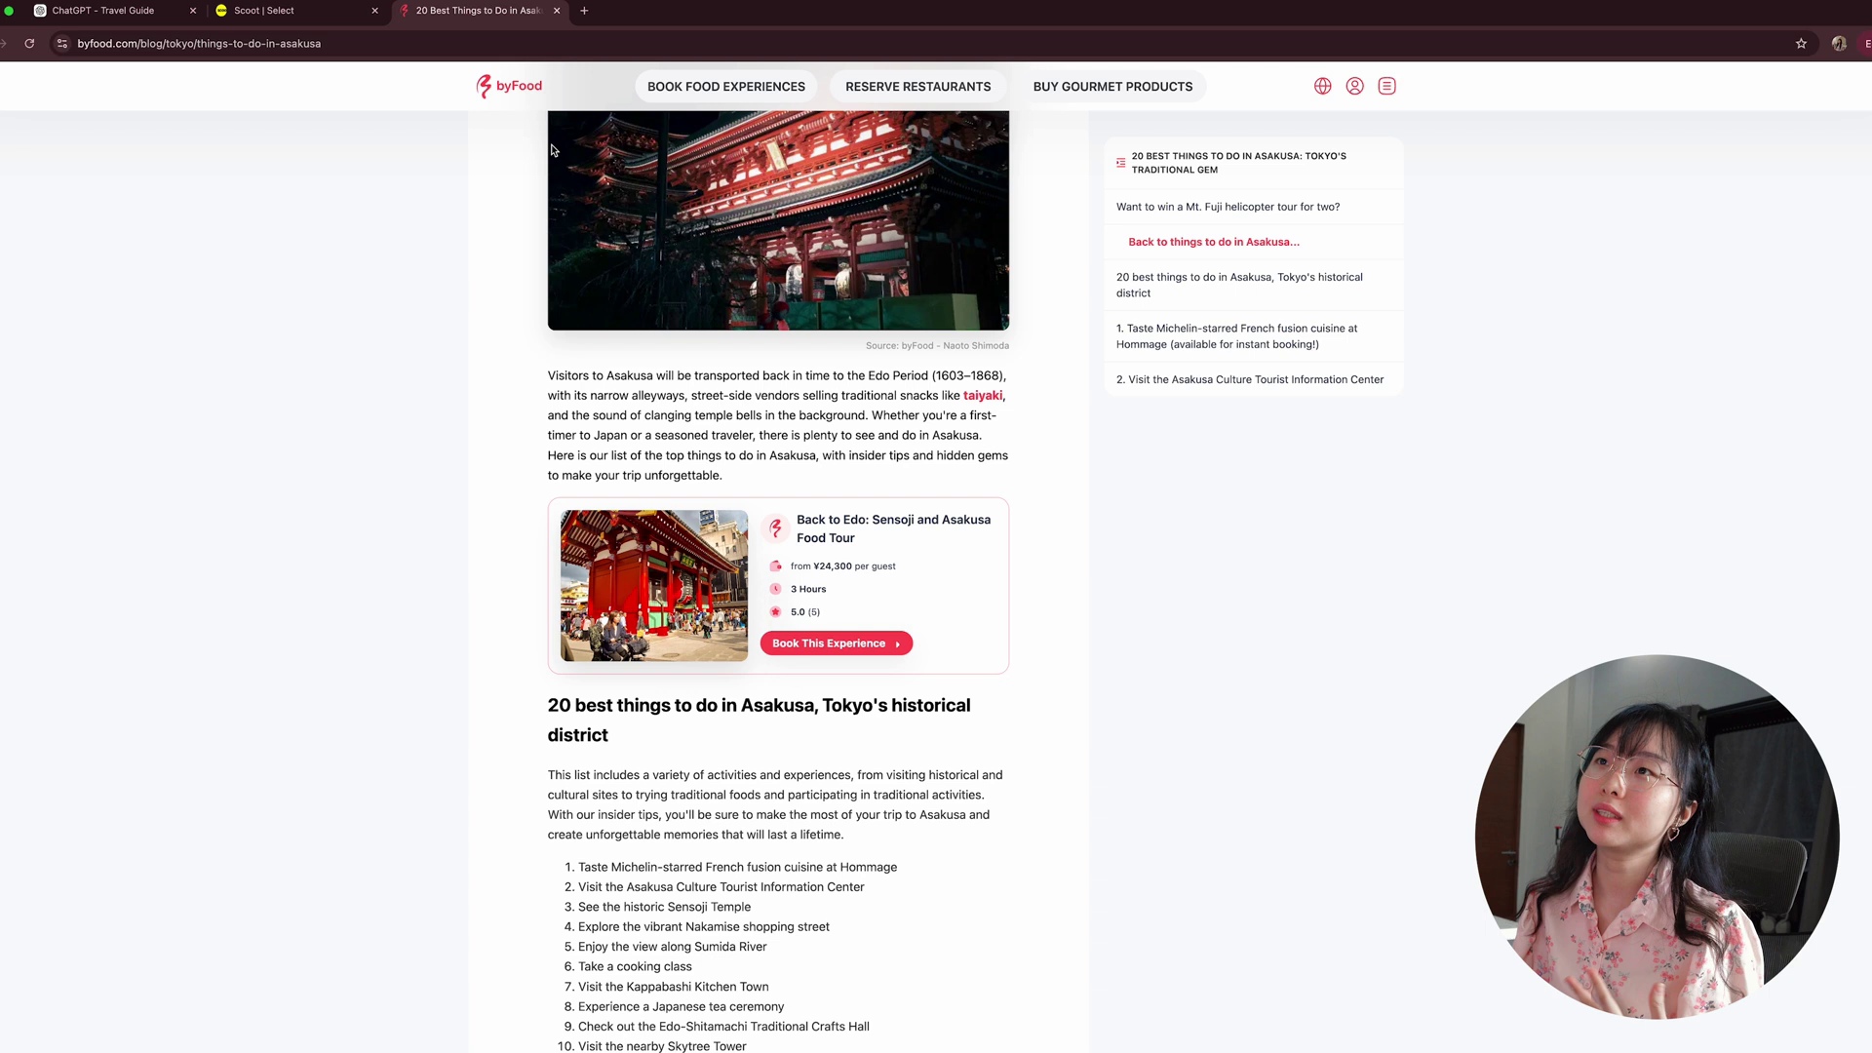
{"action": "left_click_drag", "start_coordinate": [468, 10], "coordinate": [293, 11]}
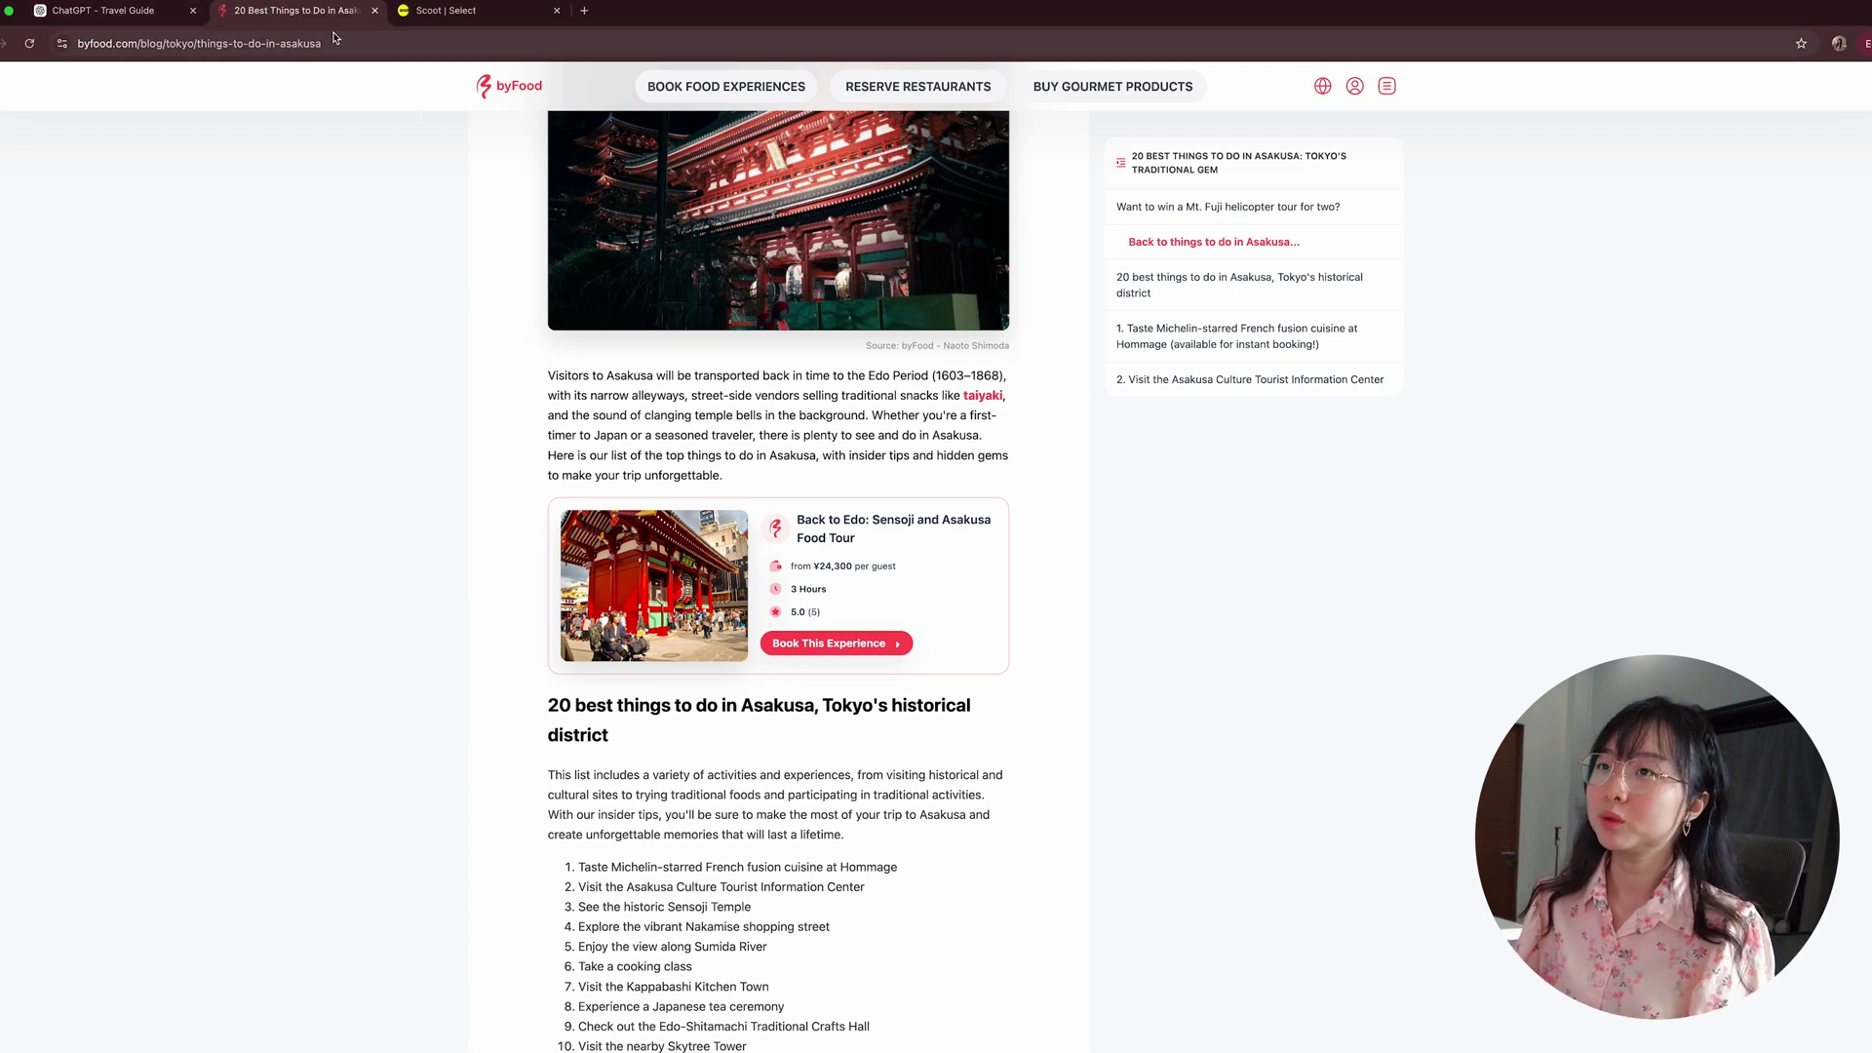
{"action": "left_click", "coordinate": [96, 11]}
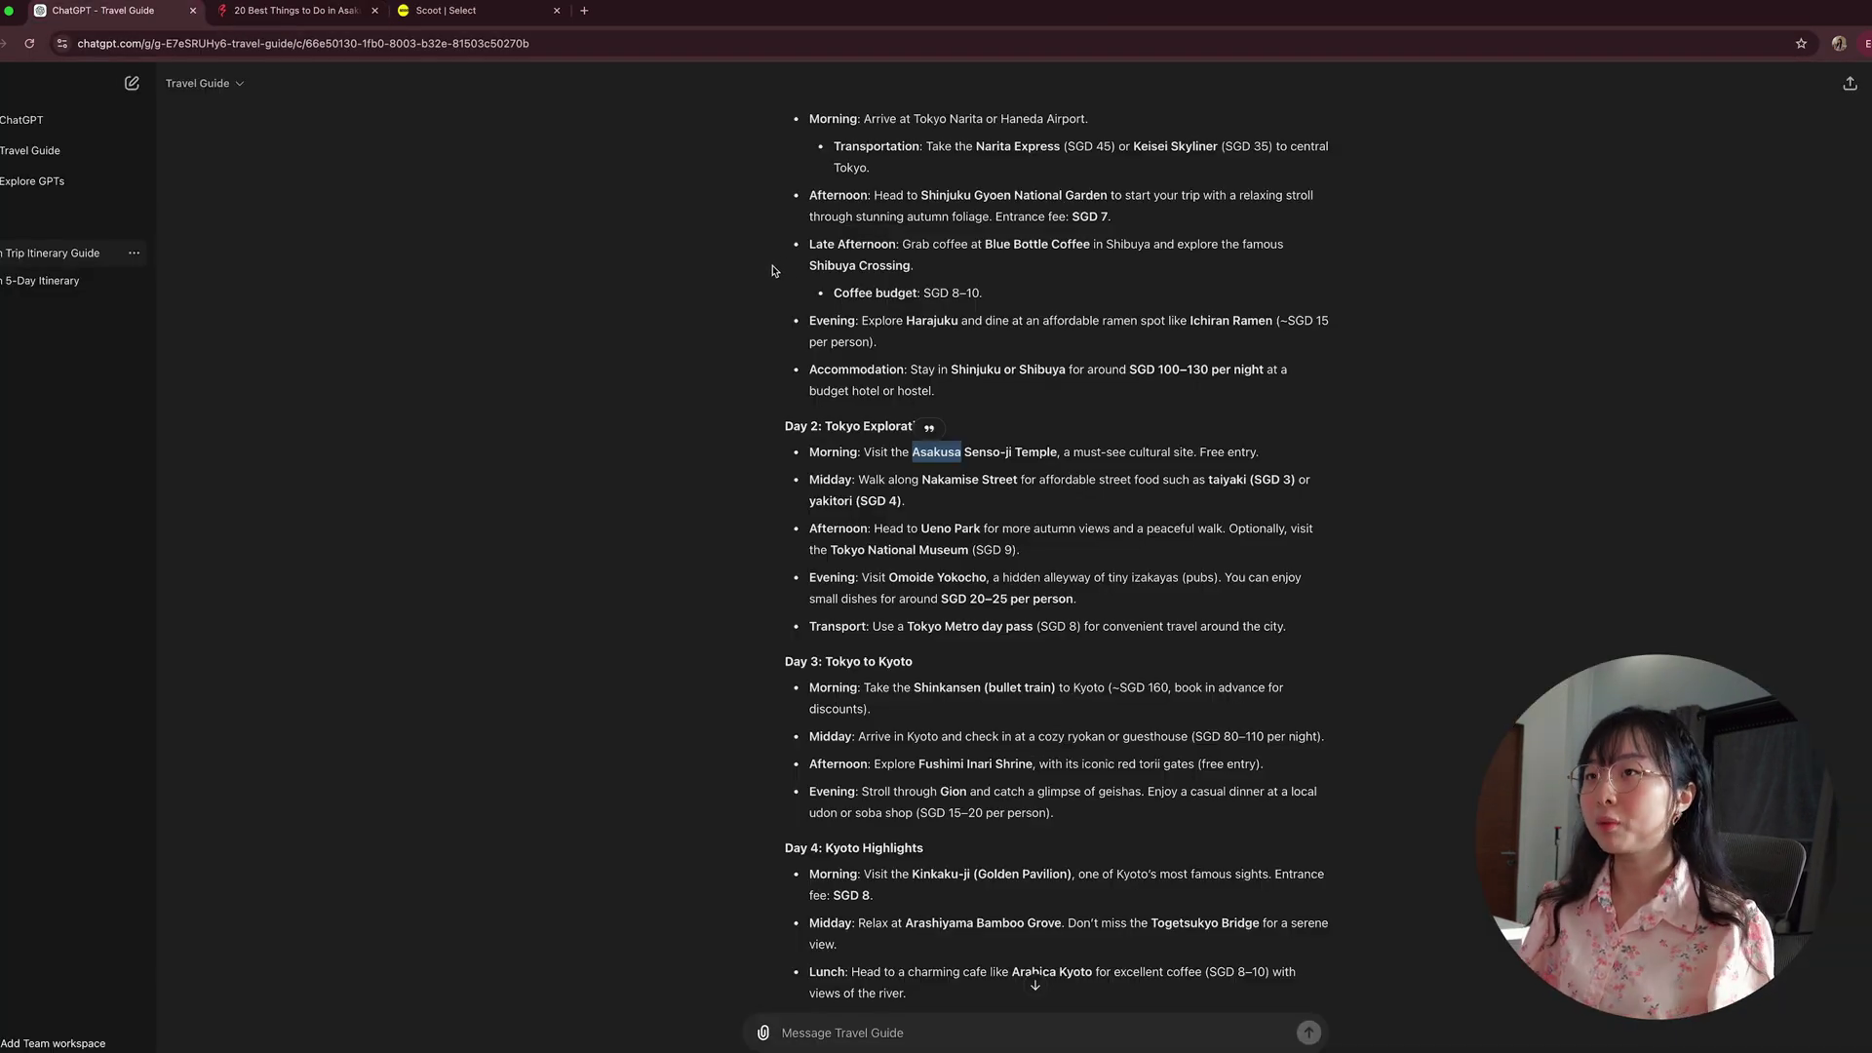
{"action": "left_click", "coordinate": [844, 311]}
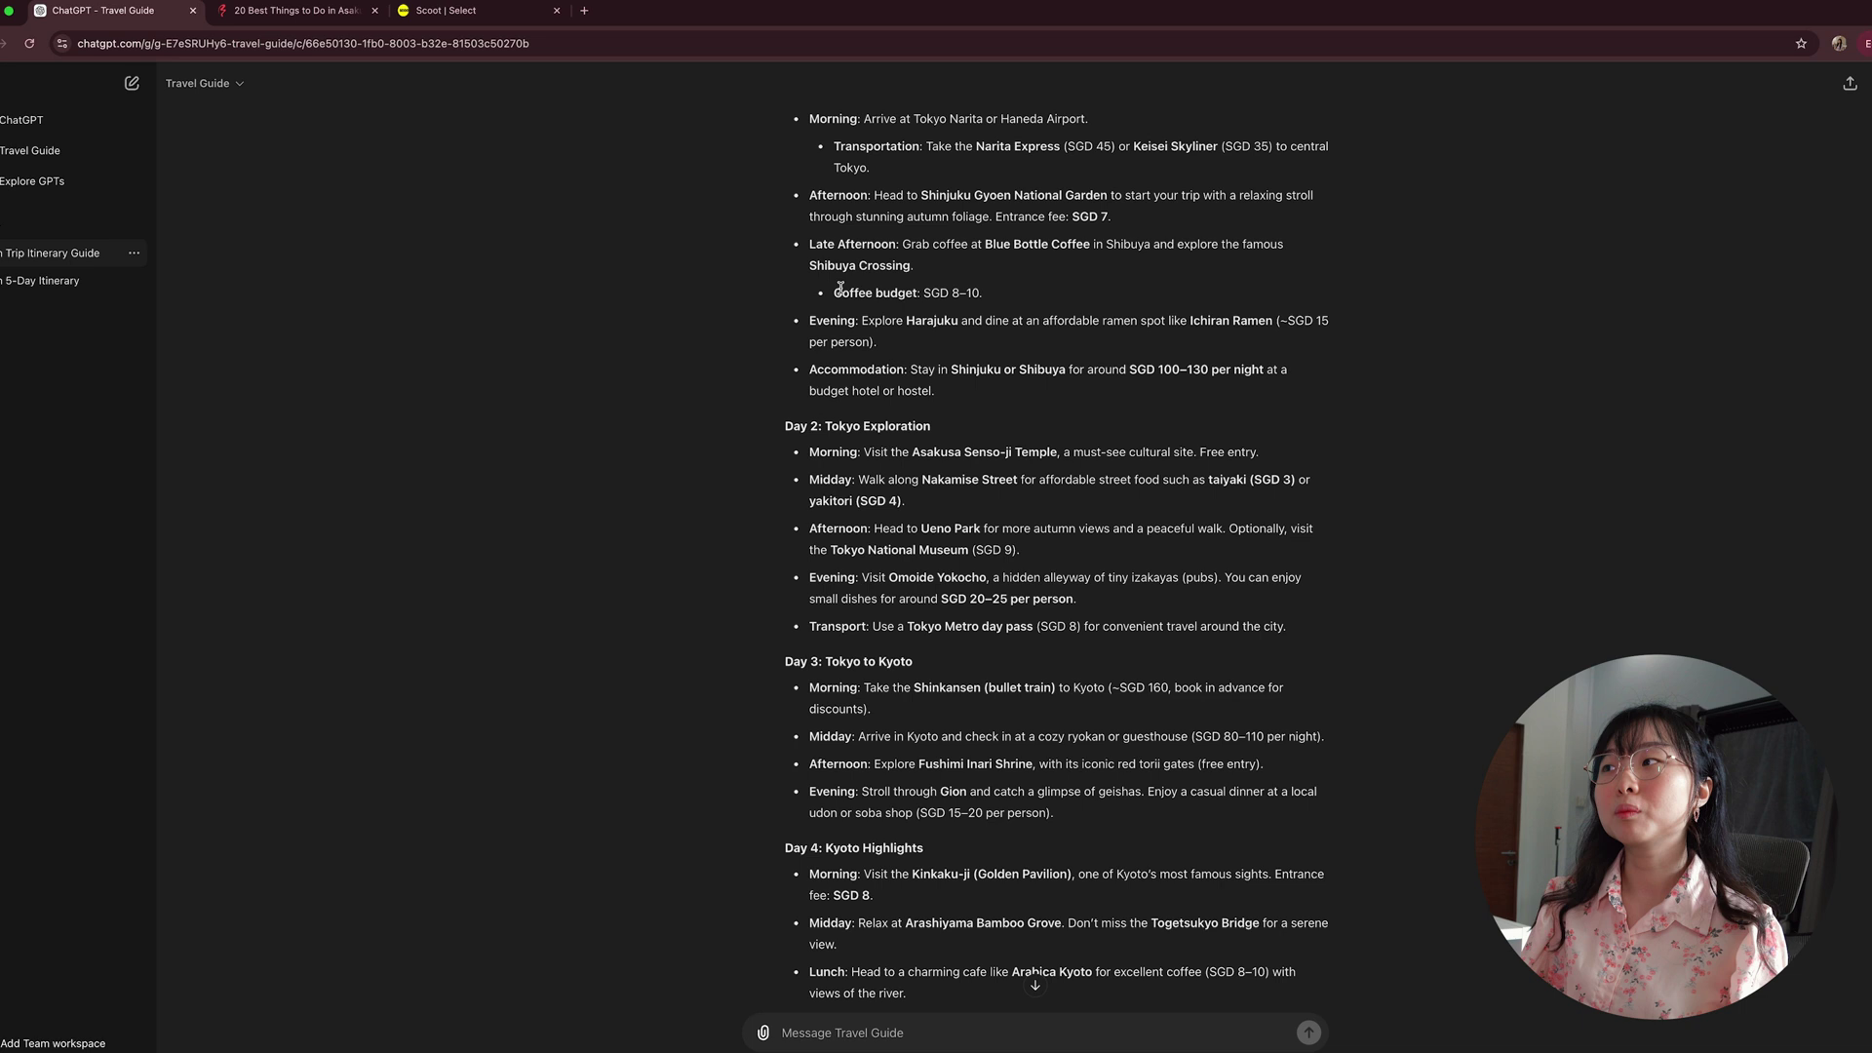
Read through byFood's list of 20 Asakusa activities, then return to the ChatGPT itinerary
{"action": "left_click", "coordinate": [274, 11]}
{"action": "scroll", "coordinate": [1091, 460], "scroll_direction": "down", "scroll_amount": 3}
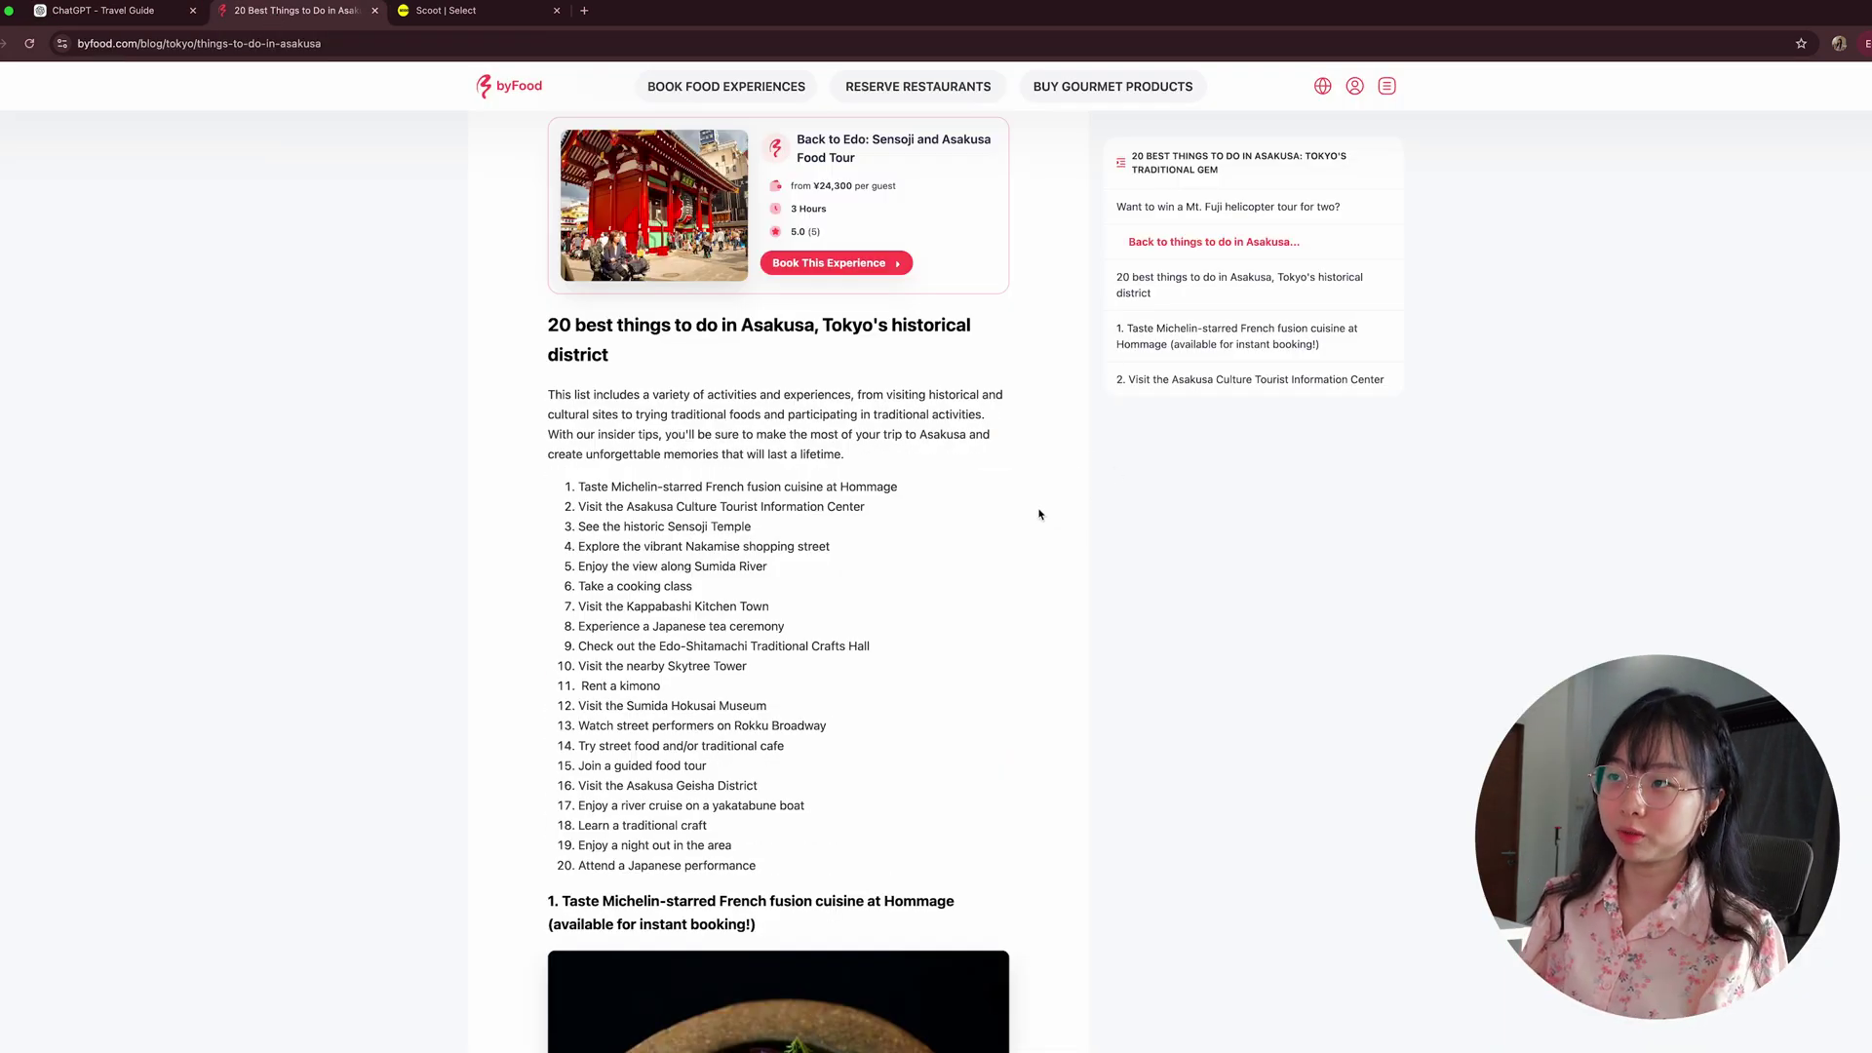
{"action": "scroll", "coordinate": [1036, 513], "scroll_direction": "down", "scroll_amount": 1}
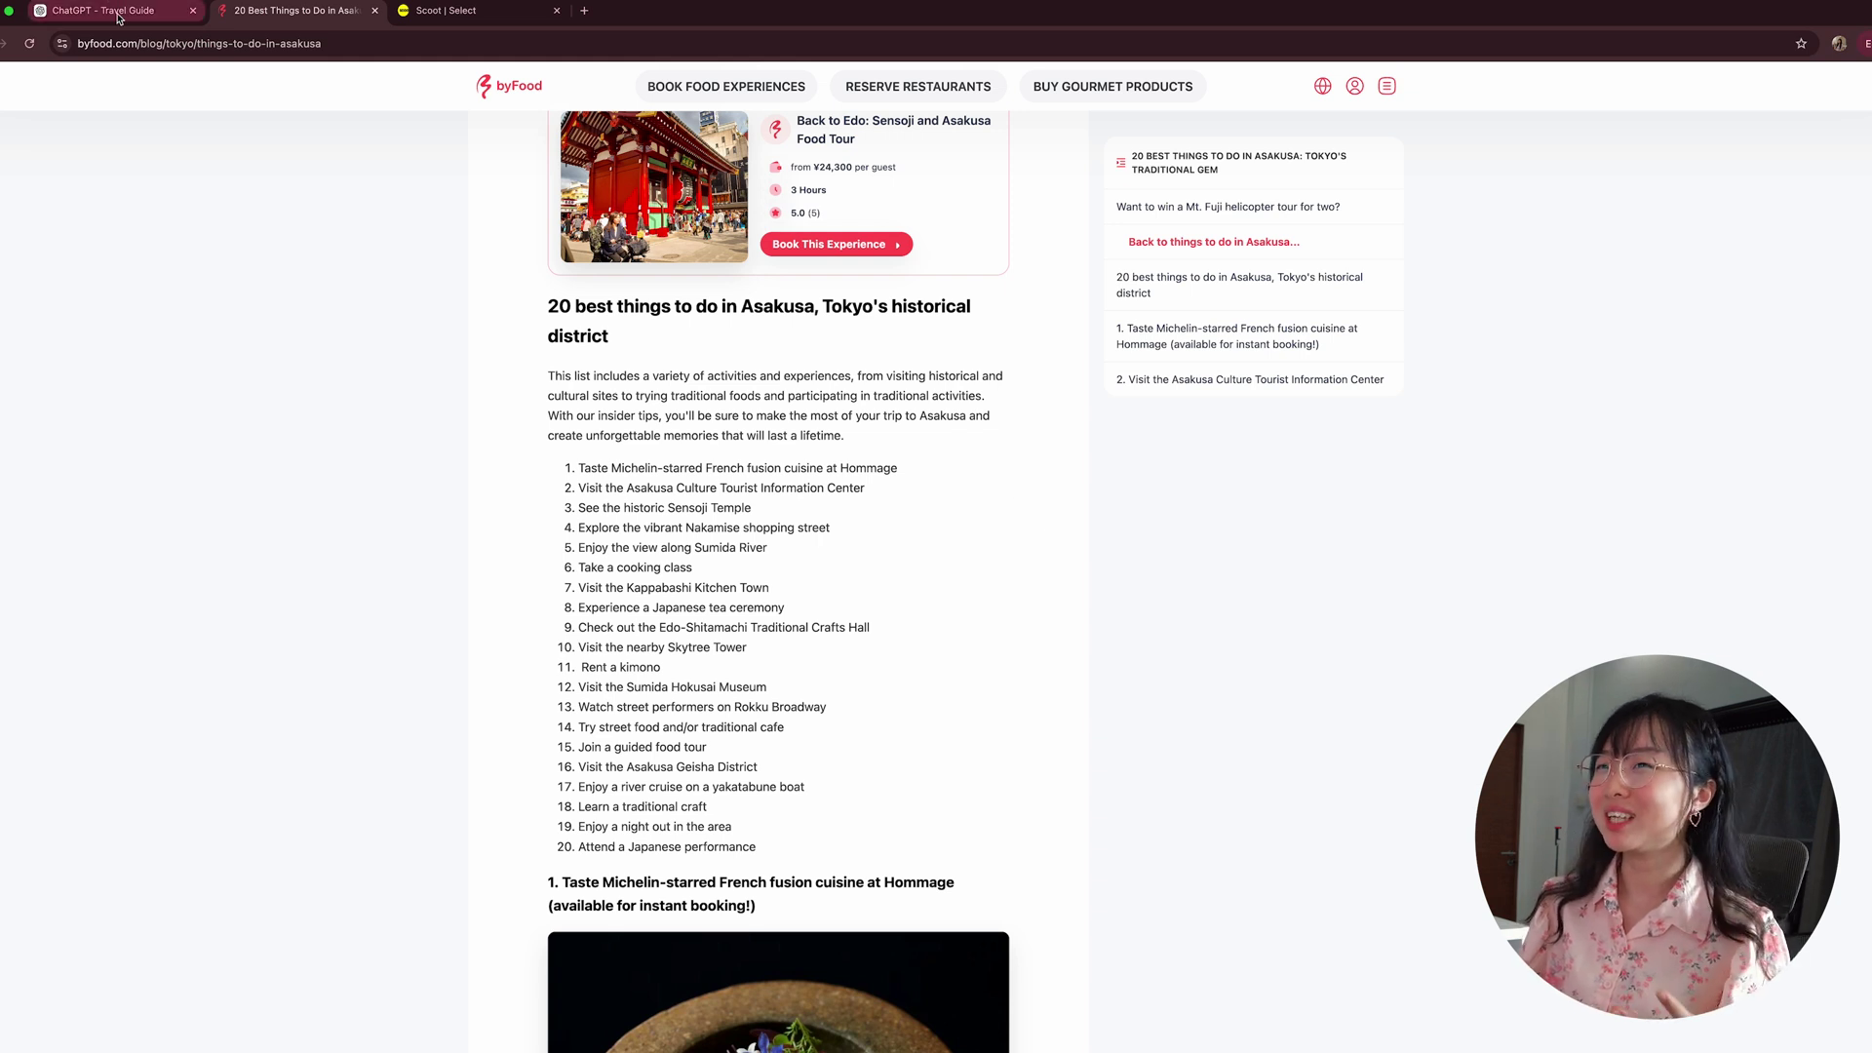
{"action": "scroll", "coordinate": [928, 484], "scroll_direction": "down", "scroll_amount": 2}
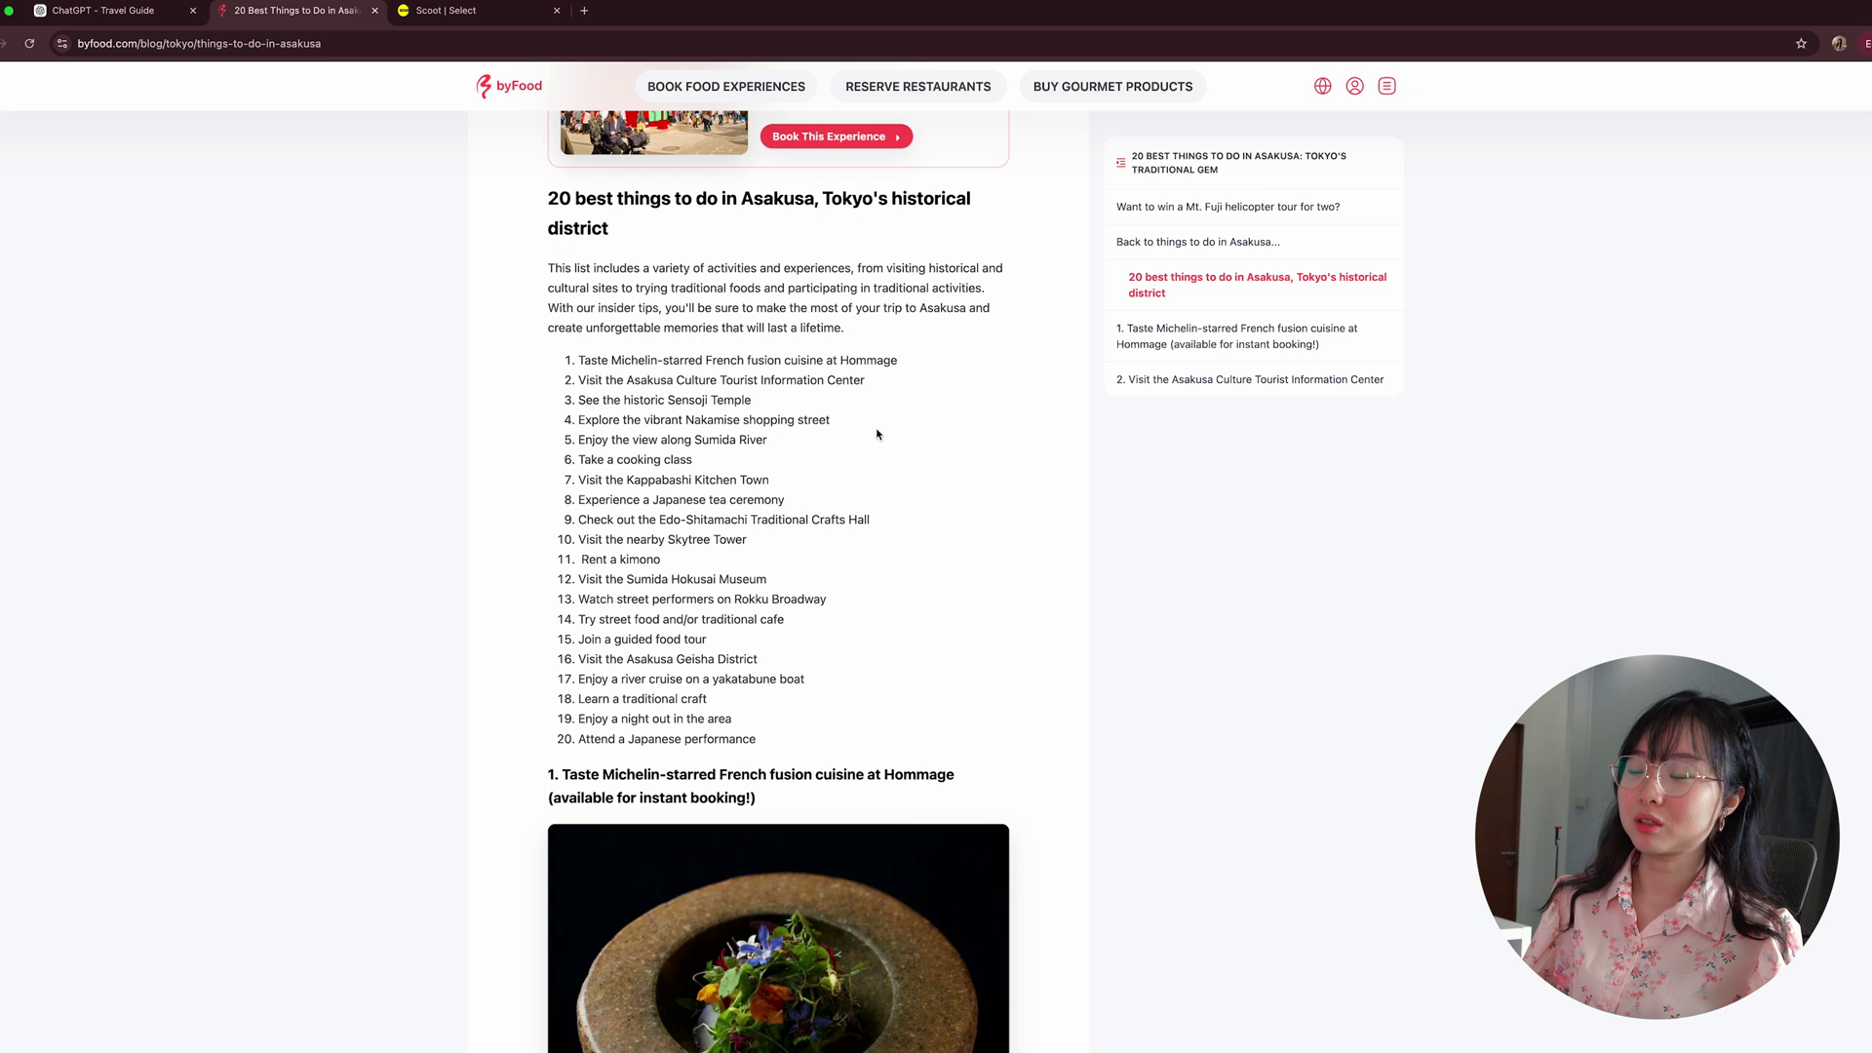
{"action": "scroll", "coordinate": [877, 434], "scroll_direction": "down", "scroll_amount": 2}
{"action": "scroll", "coordinate": [876, 434], "scroll_direction": "up", "scroll_amount": 4}
{"action": "left_click_drag", "start_coordinate": [579, 434], "coordinate": [905, 791]}
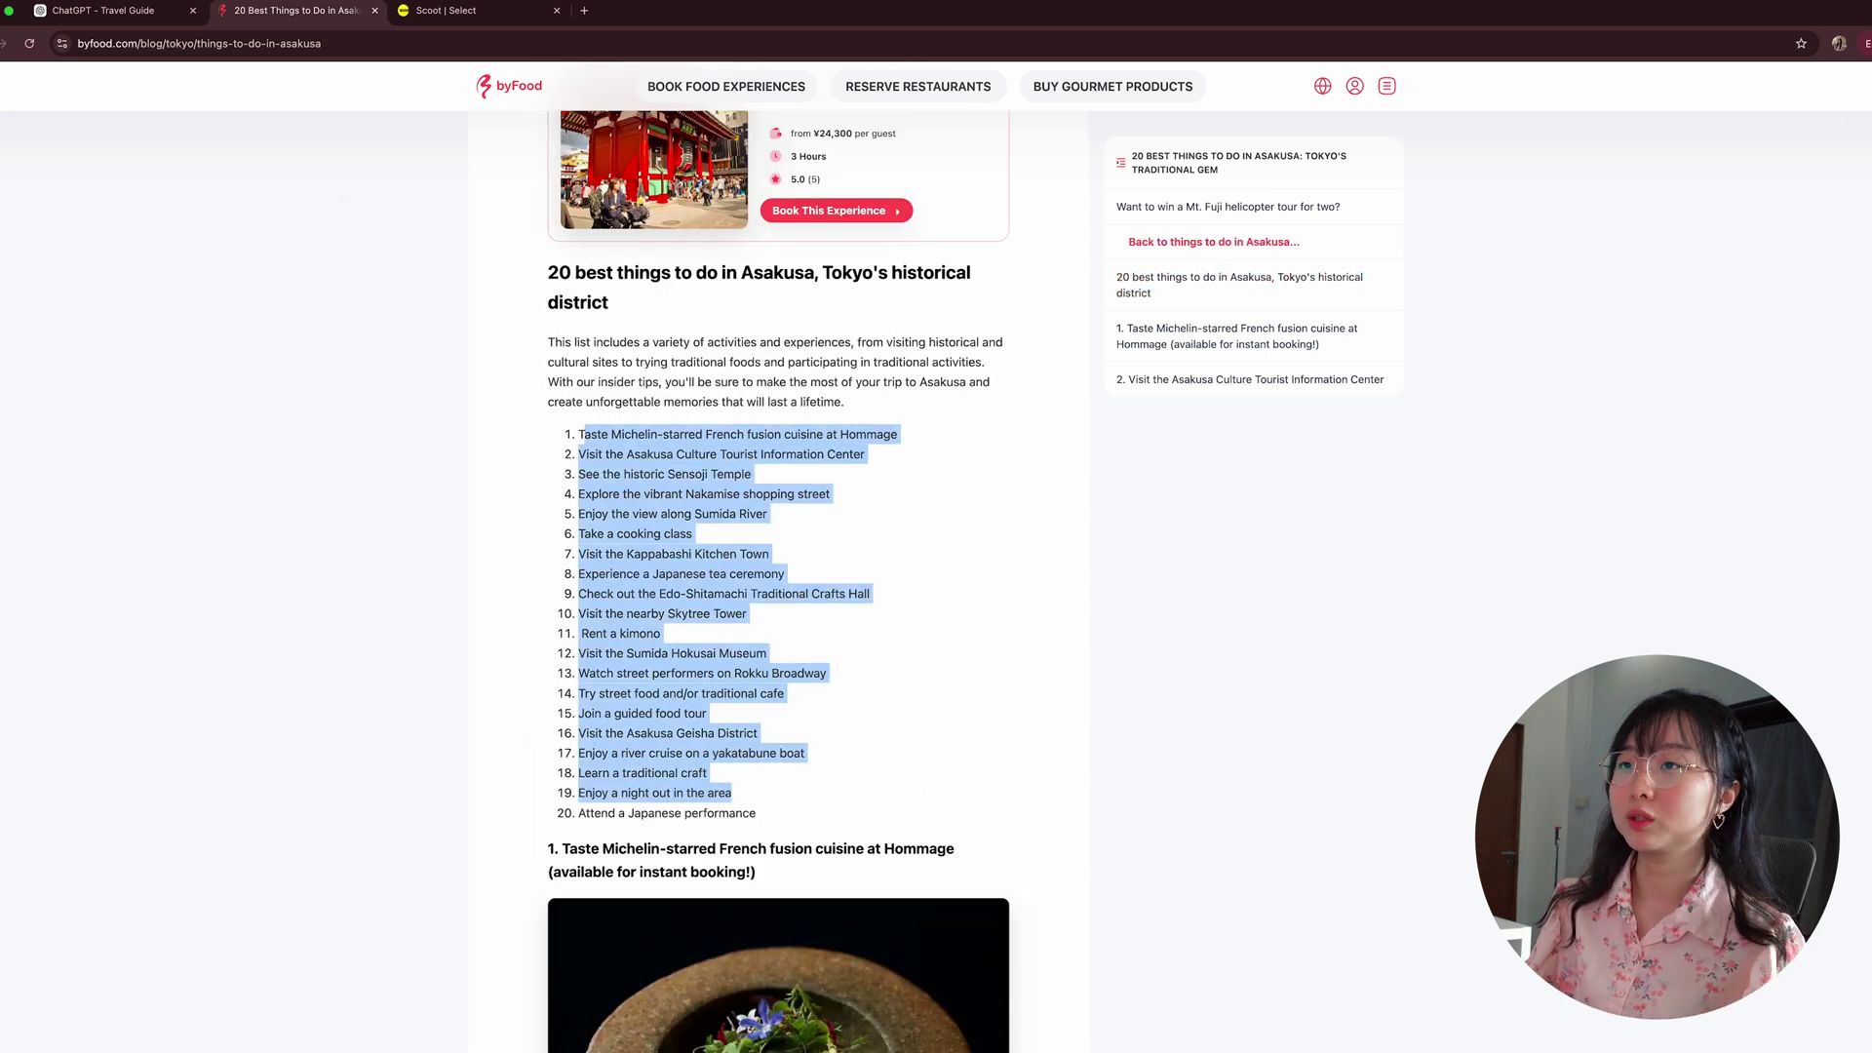
{"action": "left_click", "coordinate": [98, 9]}
{"action": "scroll", "coordinate": [1061, 673], "scroll_direction": "down", "scroll_amount": 10}
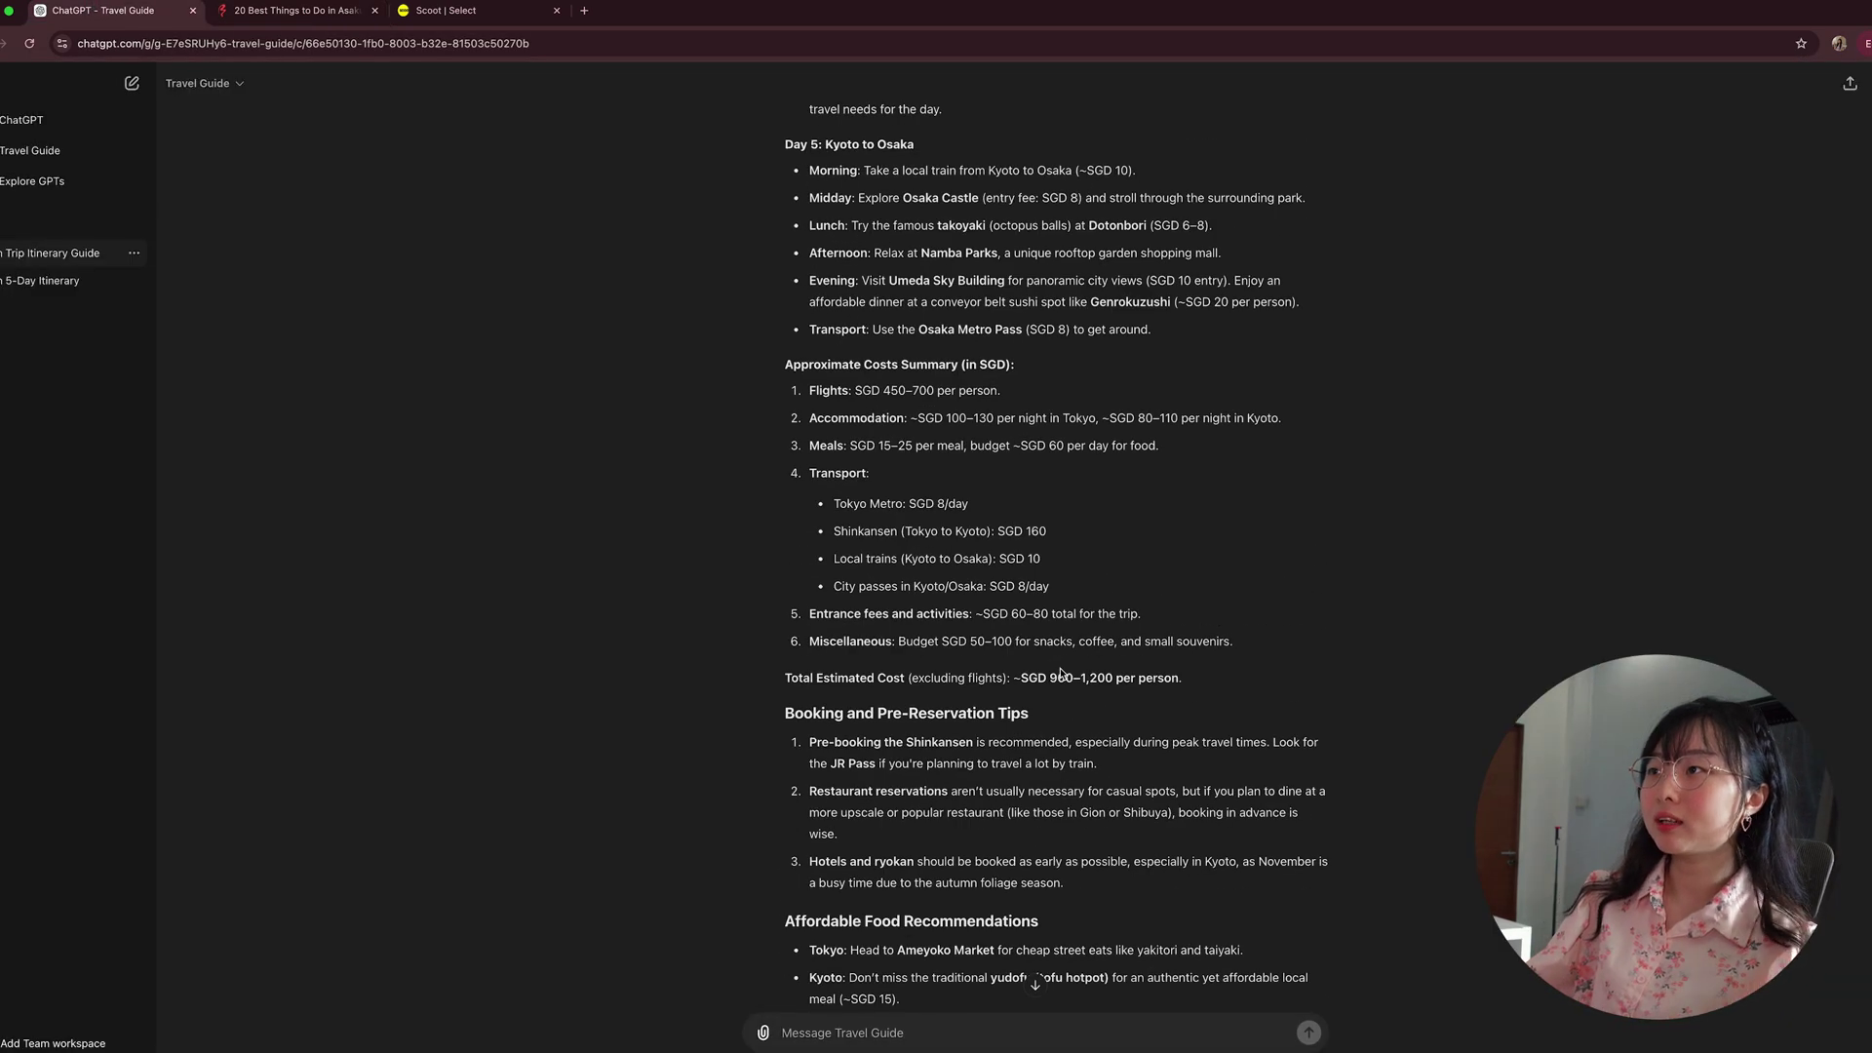
{"action": "scroll", "coordinate": [1051, 672], "scroll_direction": "down", "scroll_amount": 3}
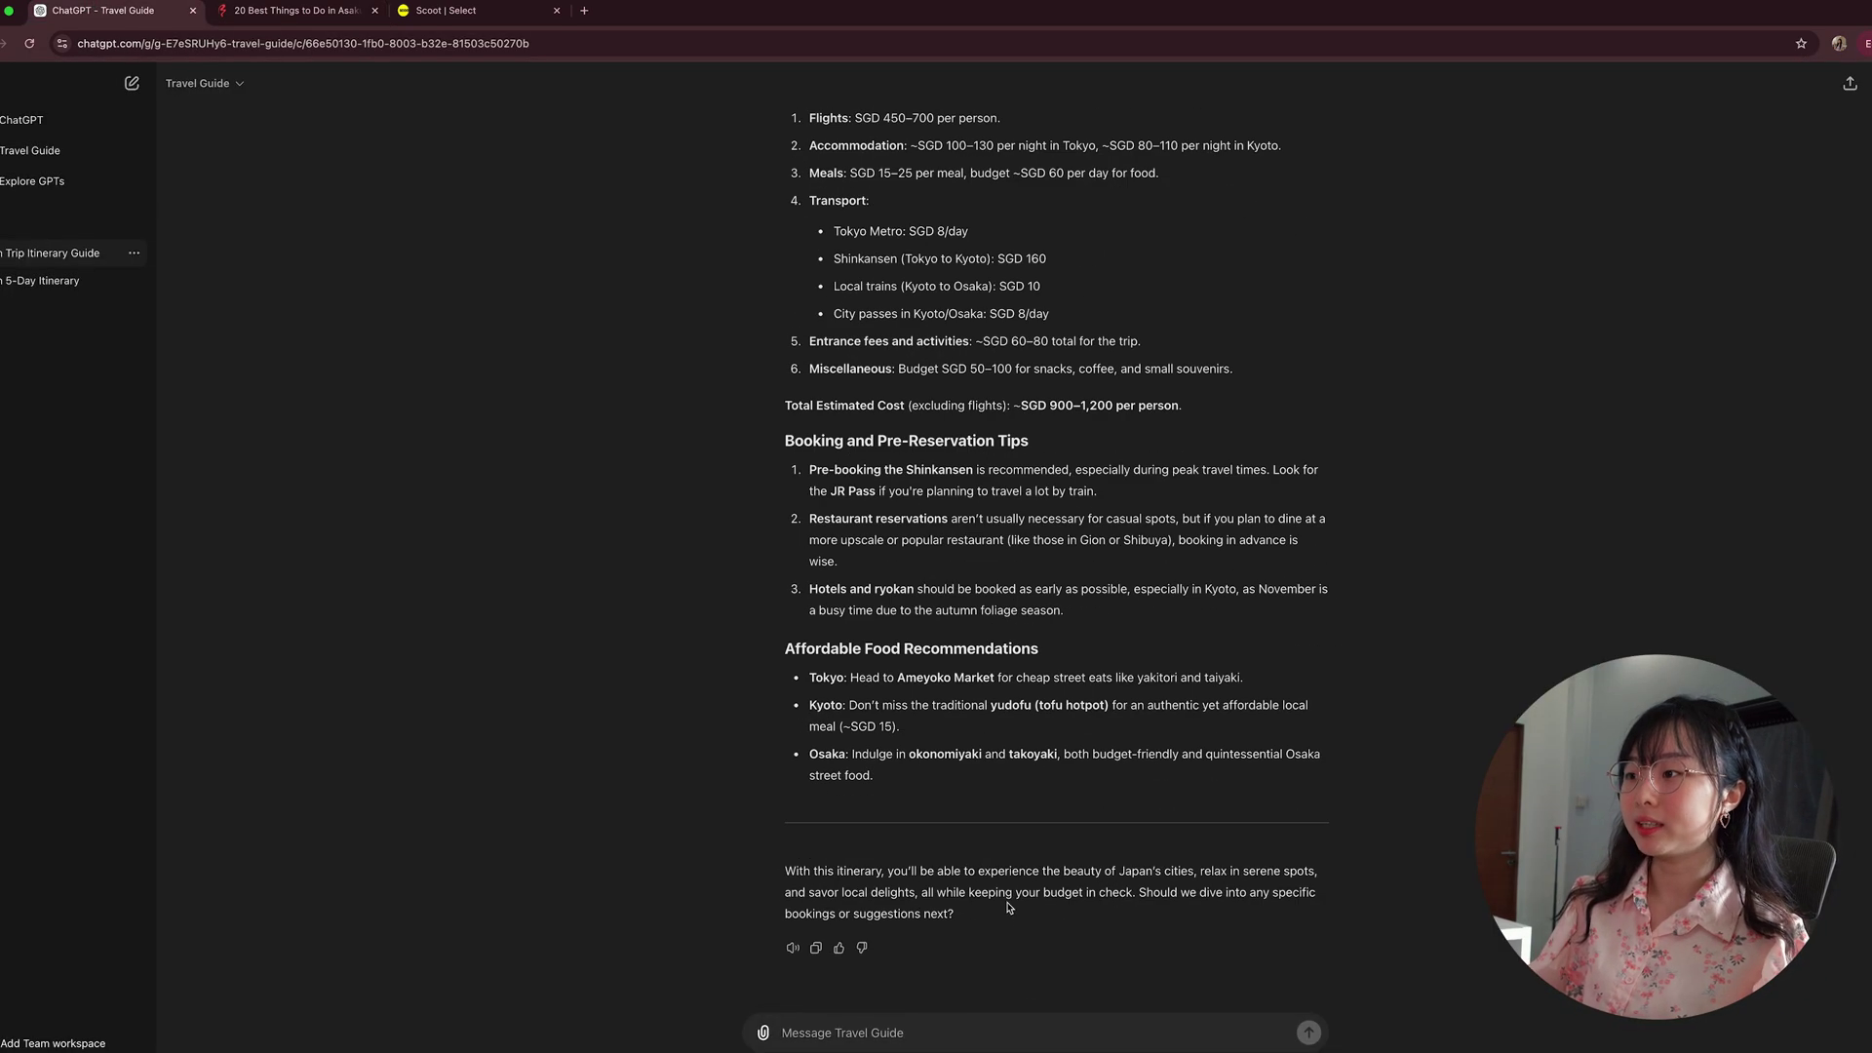
Ask Travel Guide for a slower, relaxing travel pace with onsen visits and trying kimono
{"action": "left_click", "coordinate": [966, 1021]}
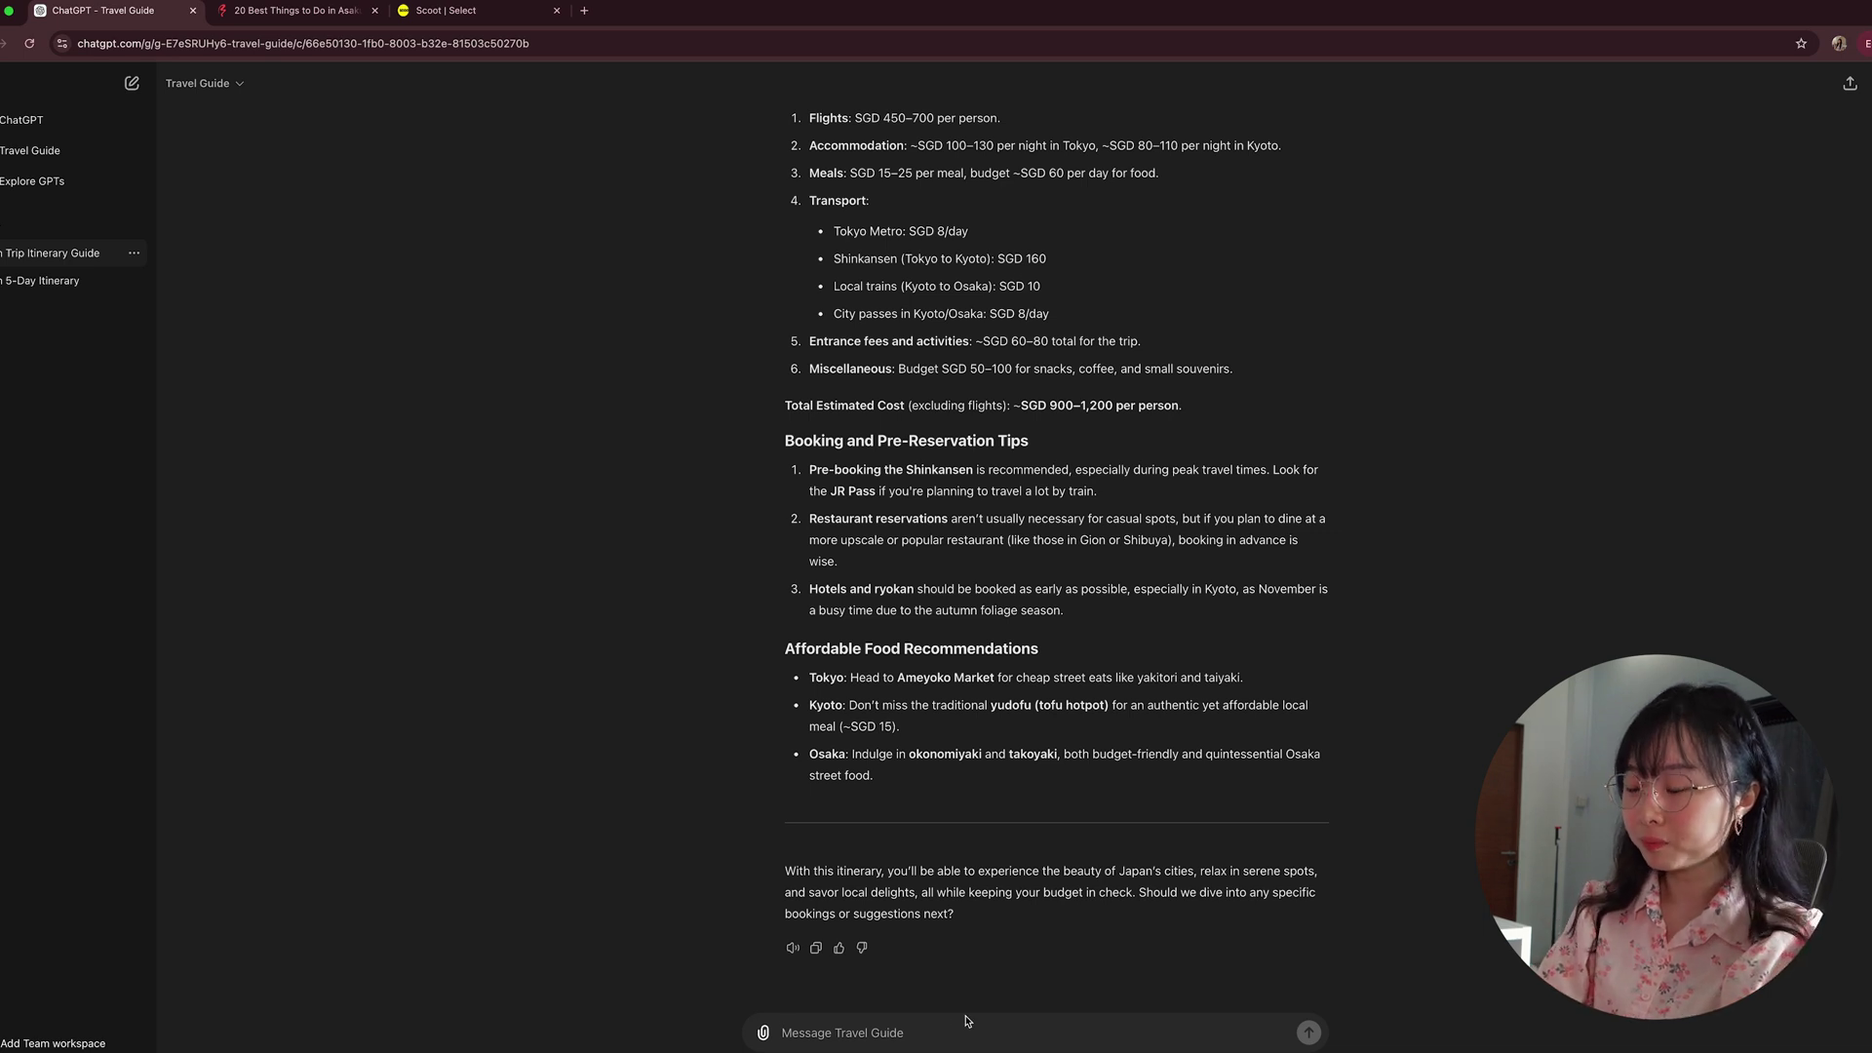
{"action": "type", "text": "i prefer to have a slower pa"}
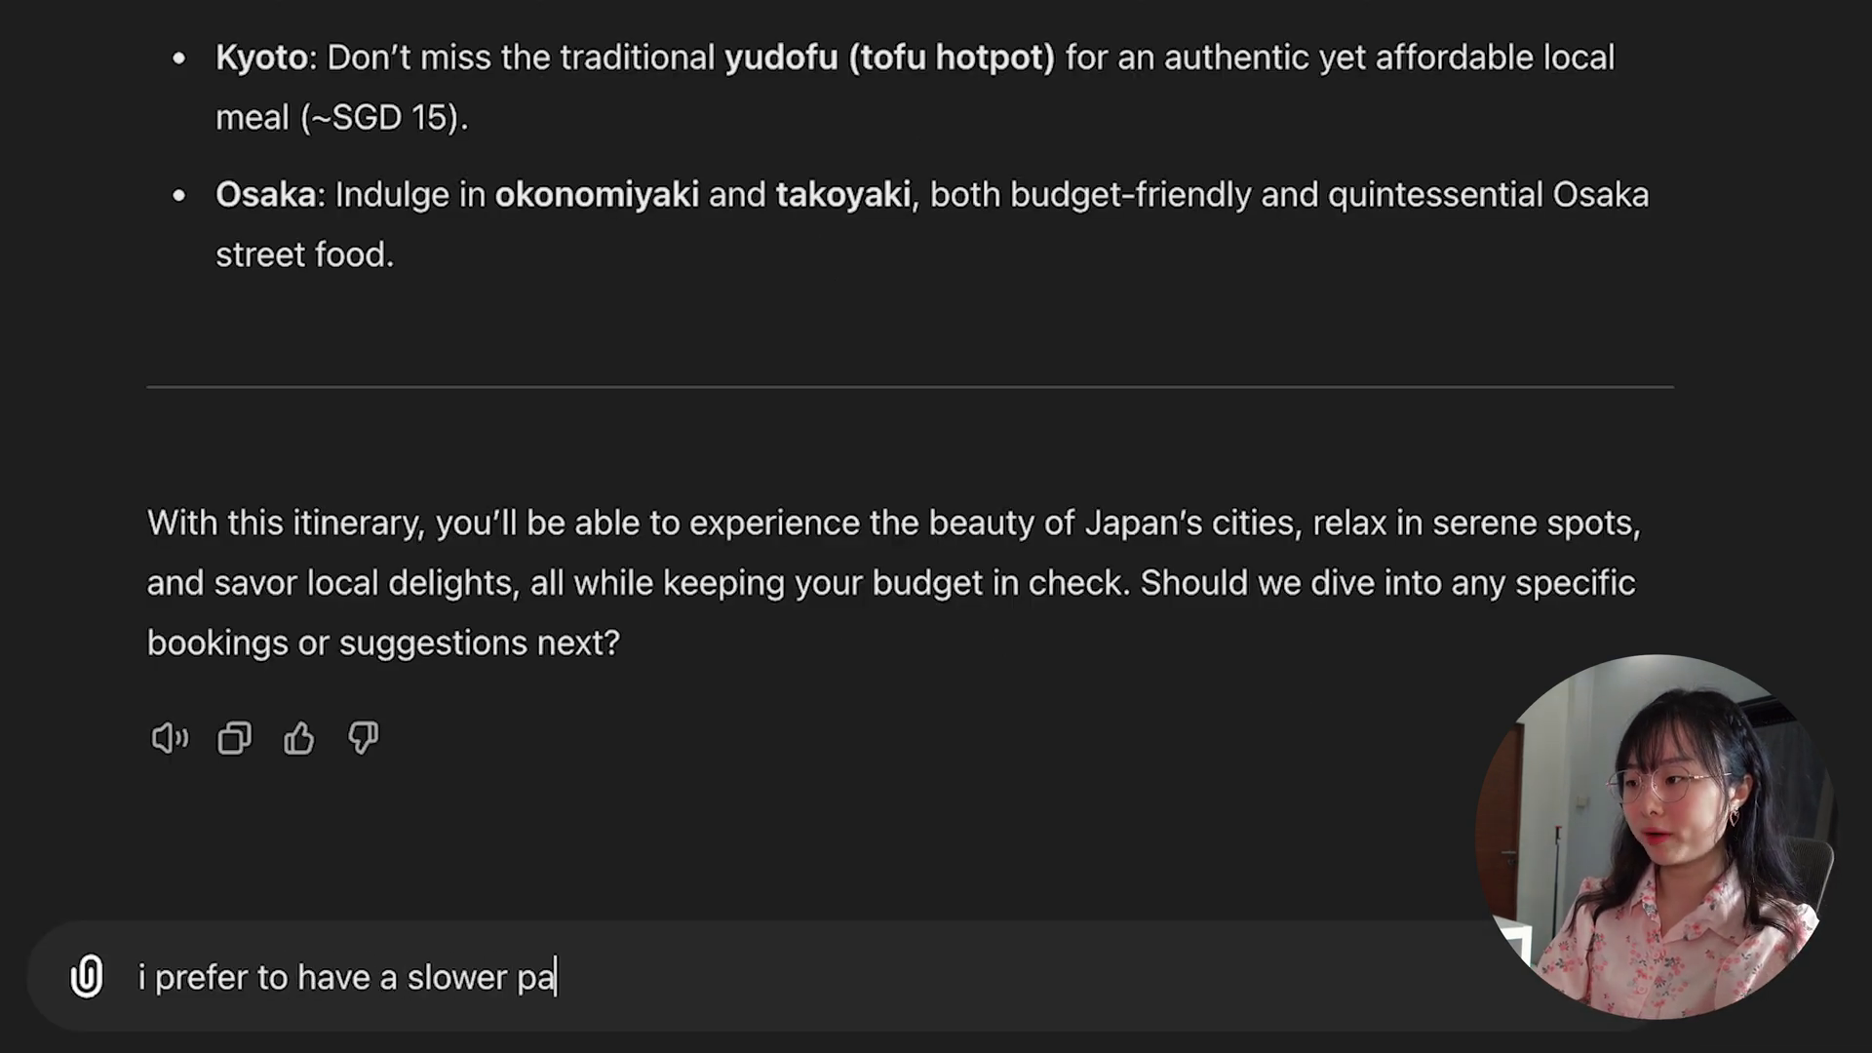
{"action": "type", "text": "ce"}
{"action": "type", "text": "of traveling, focusing on relaxation. i also would like to visit oonsen, and try out the kinomo"}
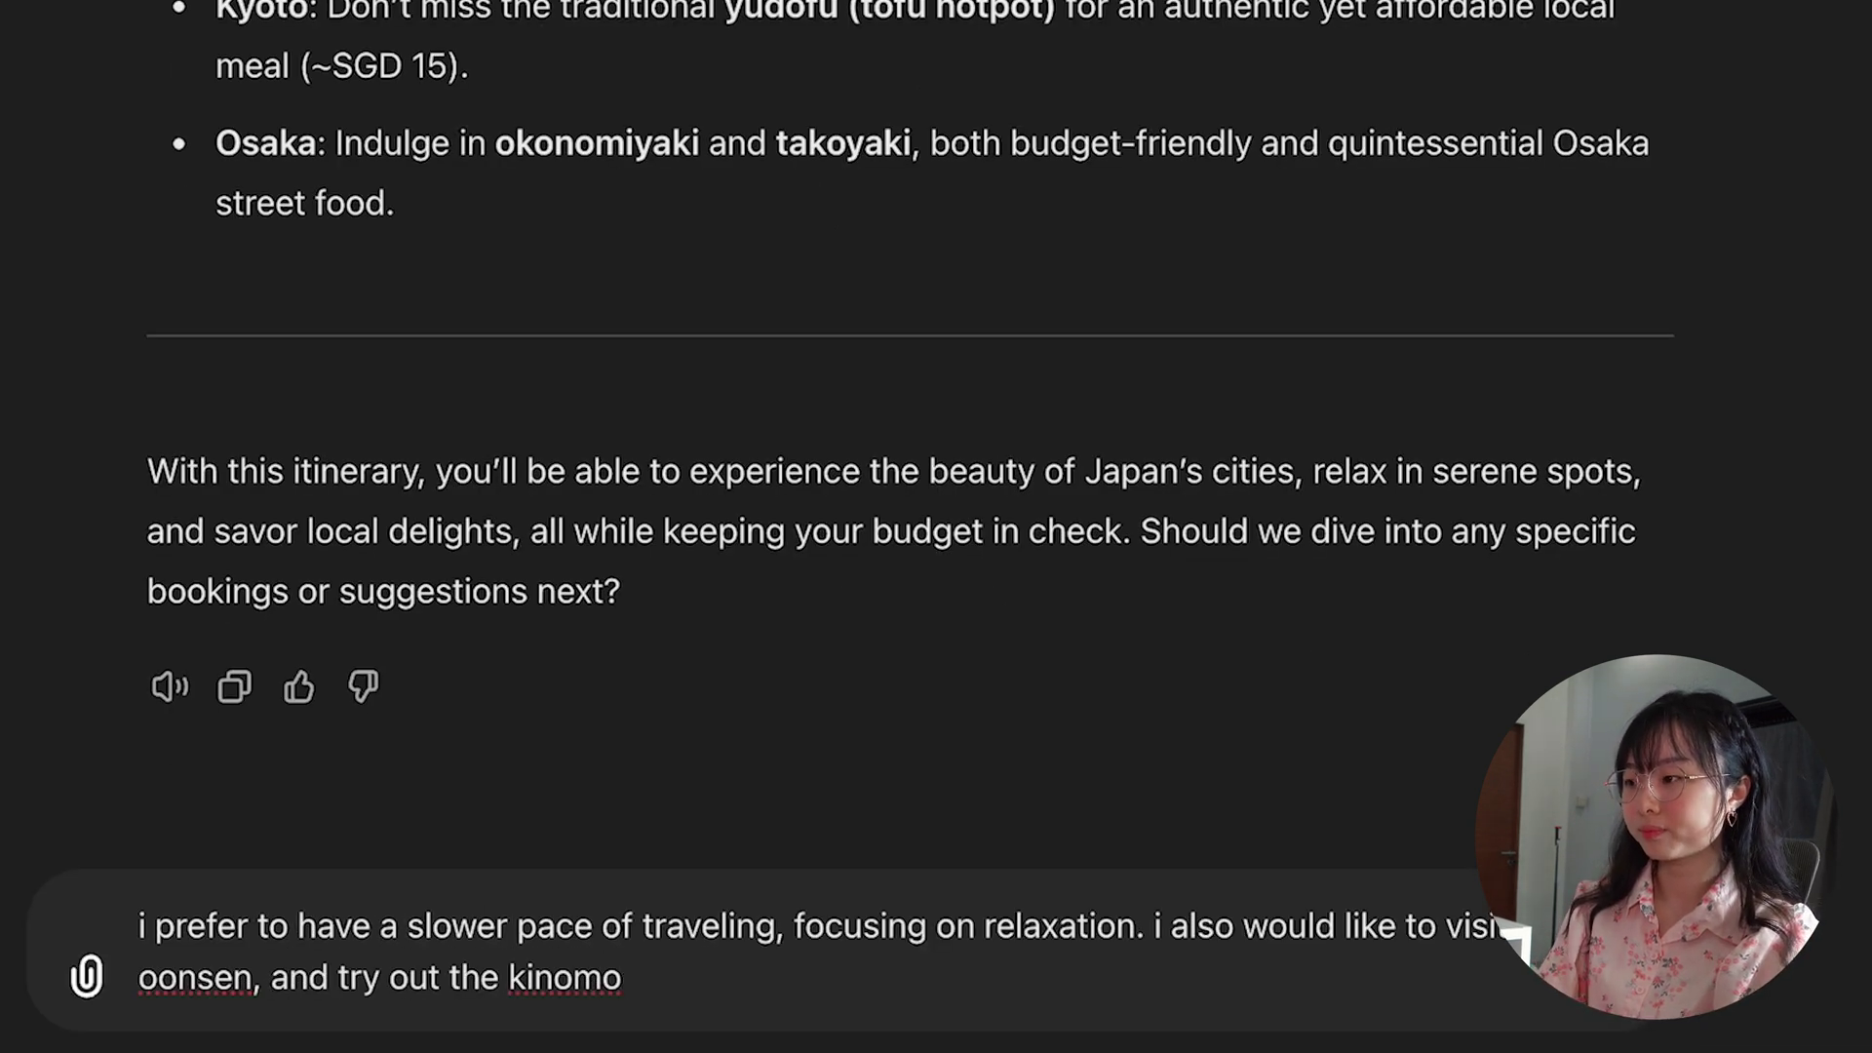
{"action": "key", "text": "Return"}
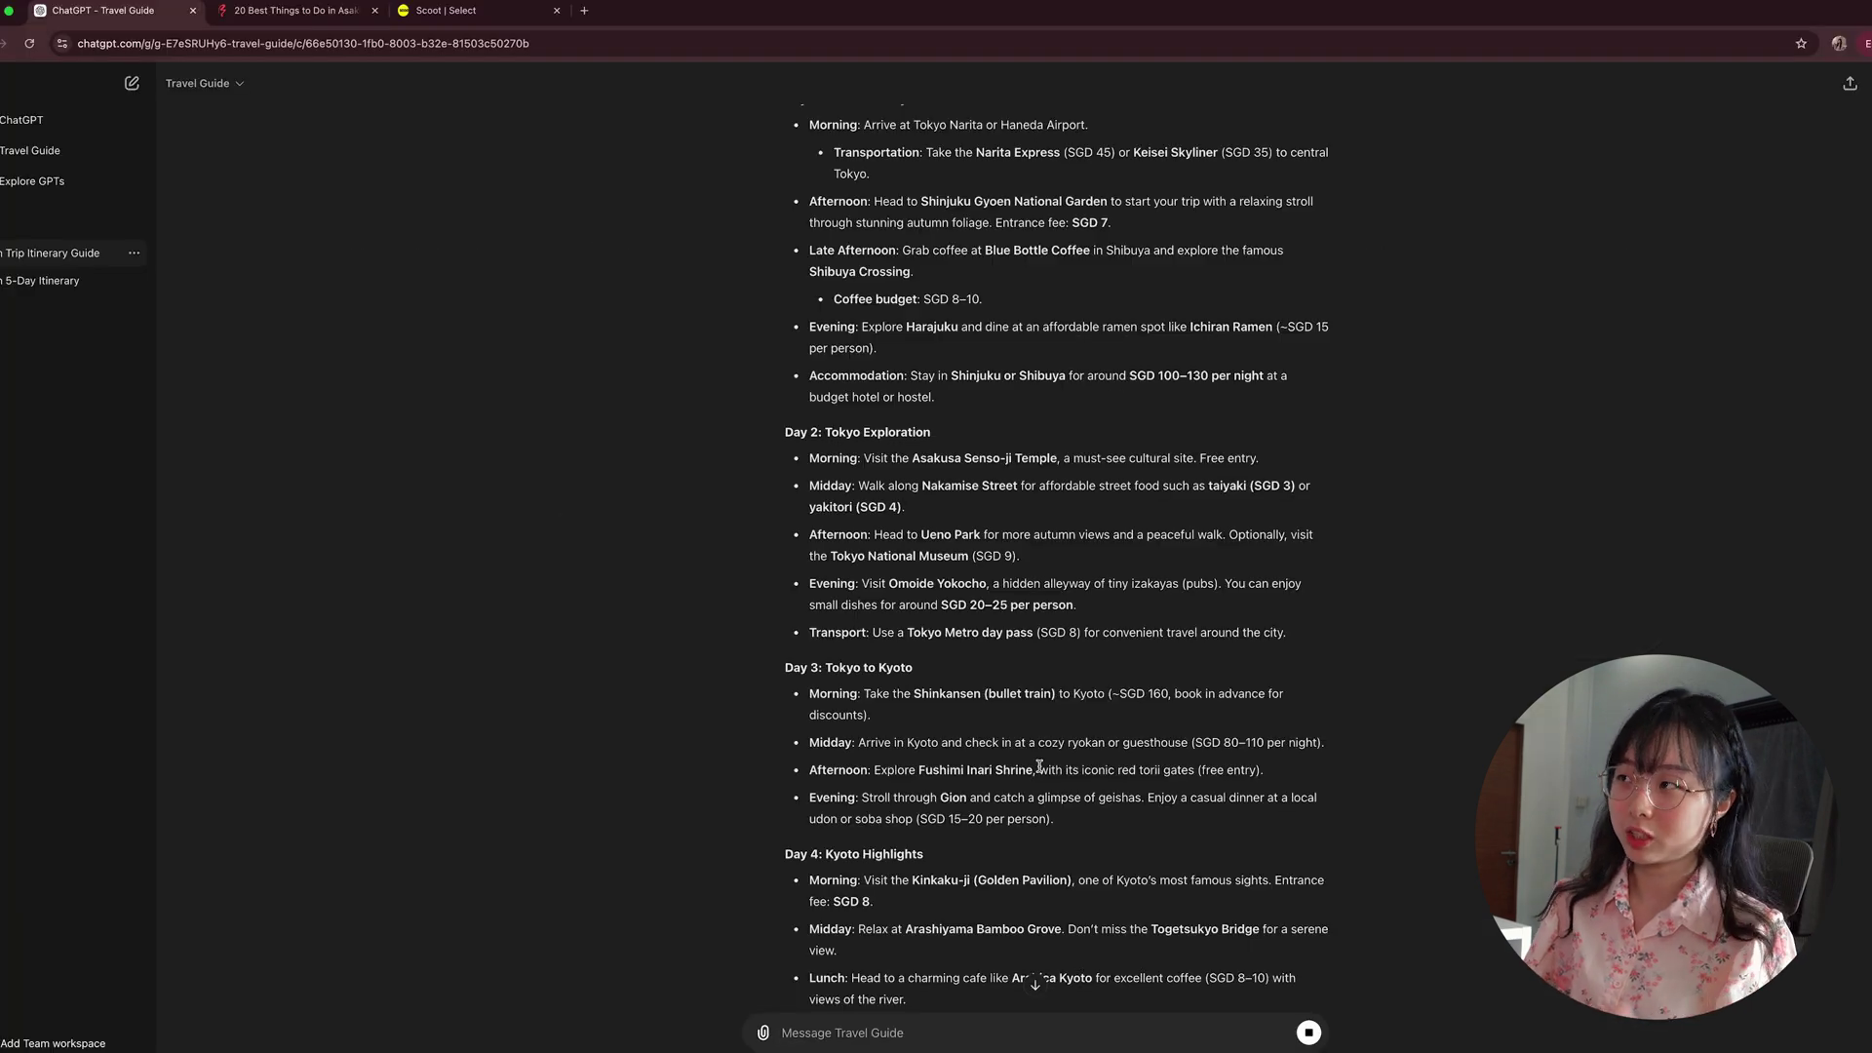
Read the revised relaxed itinerary from Day 1 through the Day 3 Shinkansen morning
{"action": "scroll", "coordinate": [1040, 766], "scroll_direction": "down", "scroll_amount": 15}
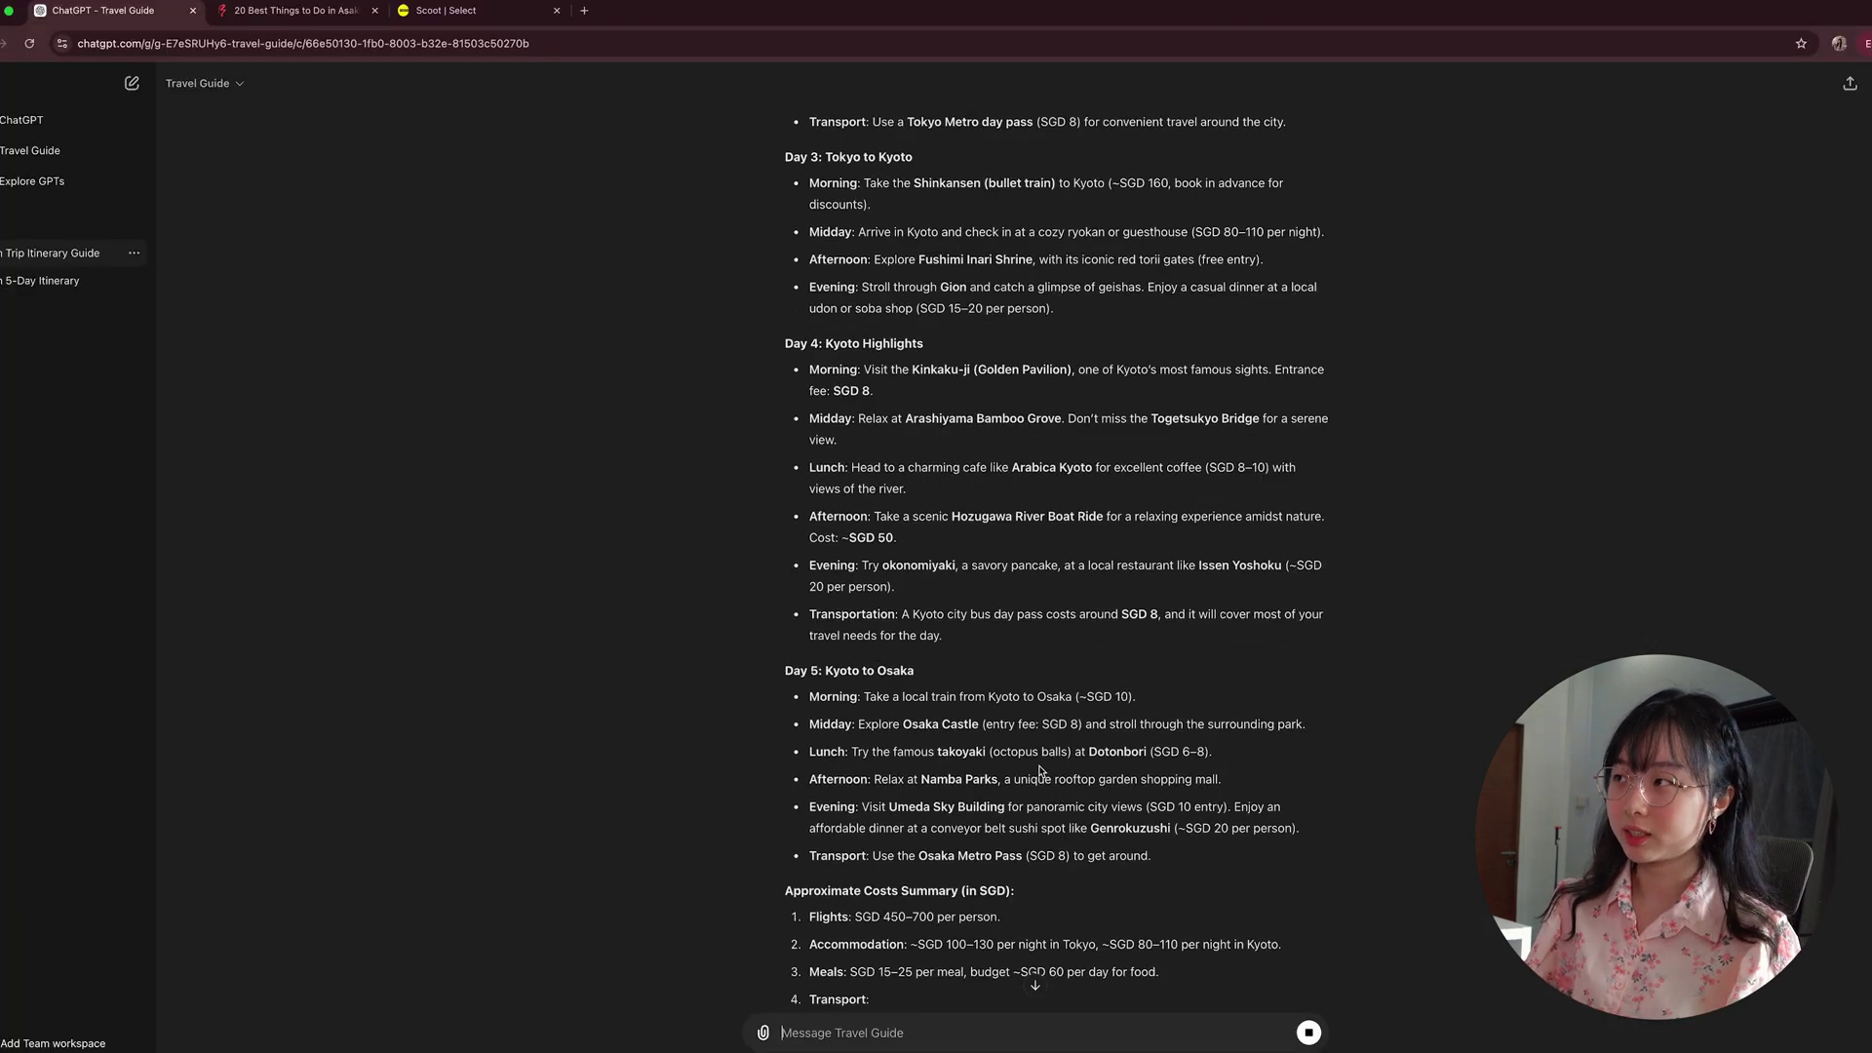
{"action": "scroll", "coordinate": [1039, 767], "scroll_direction": "down", "scroll_amount": 5}
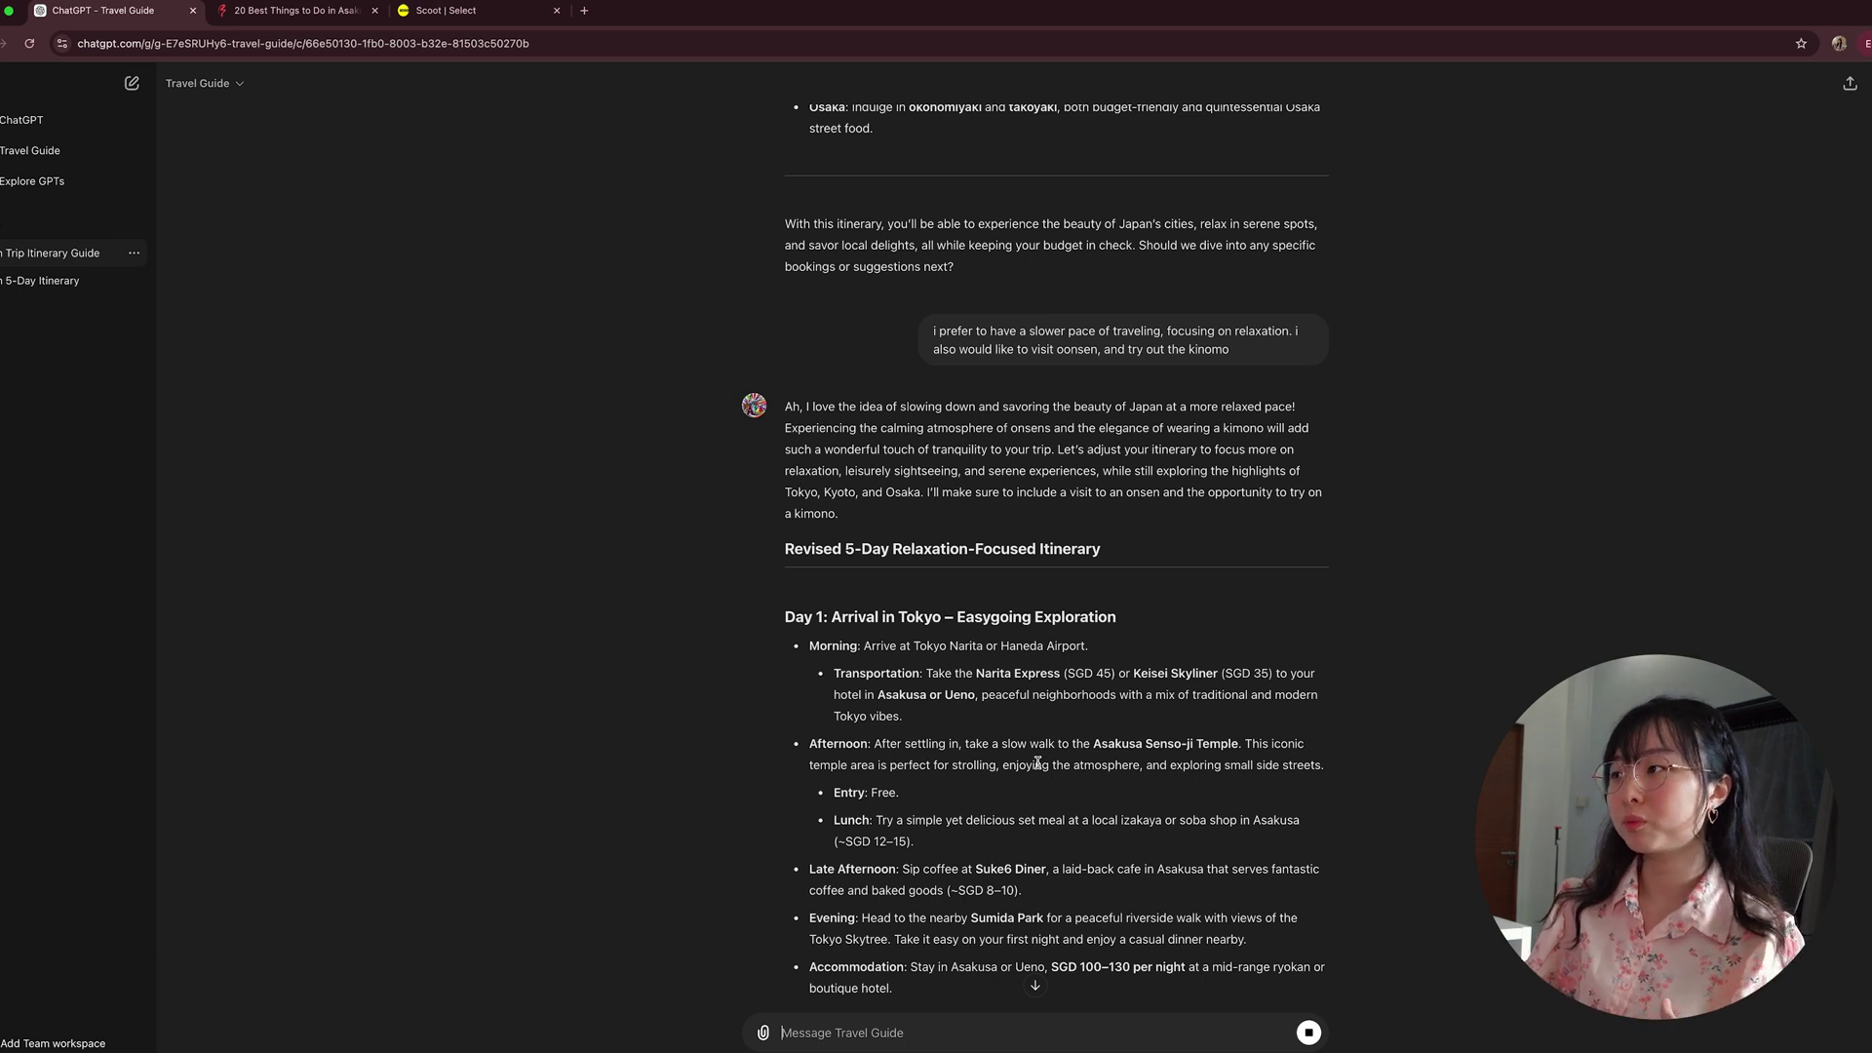
{"action": "scroll", "coordinate": [1073, 618], "scroll_direction": "down", "scroll_amount": 2}
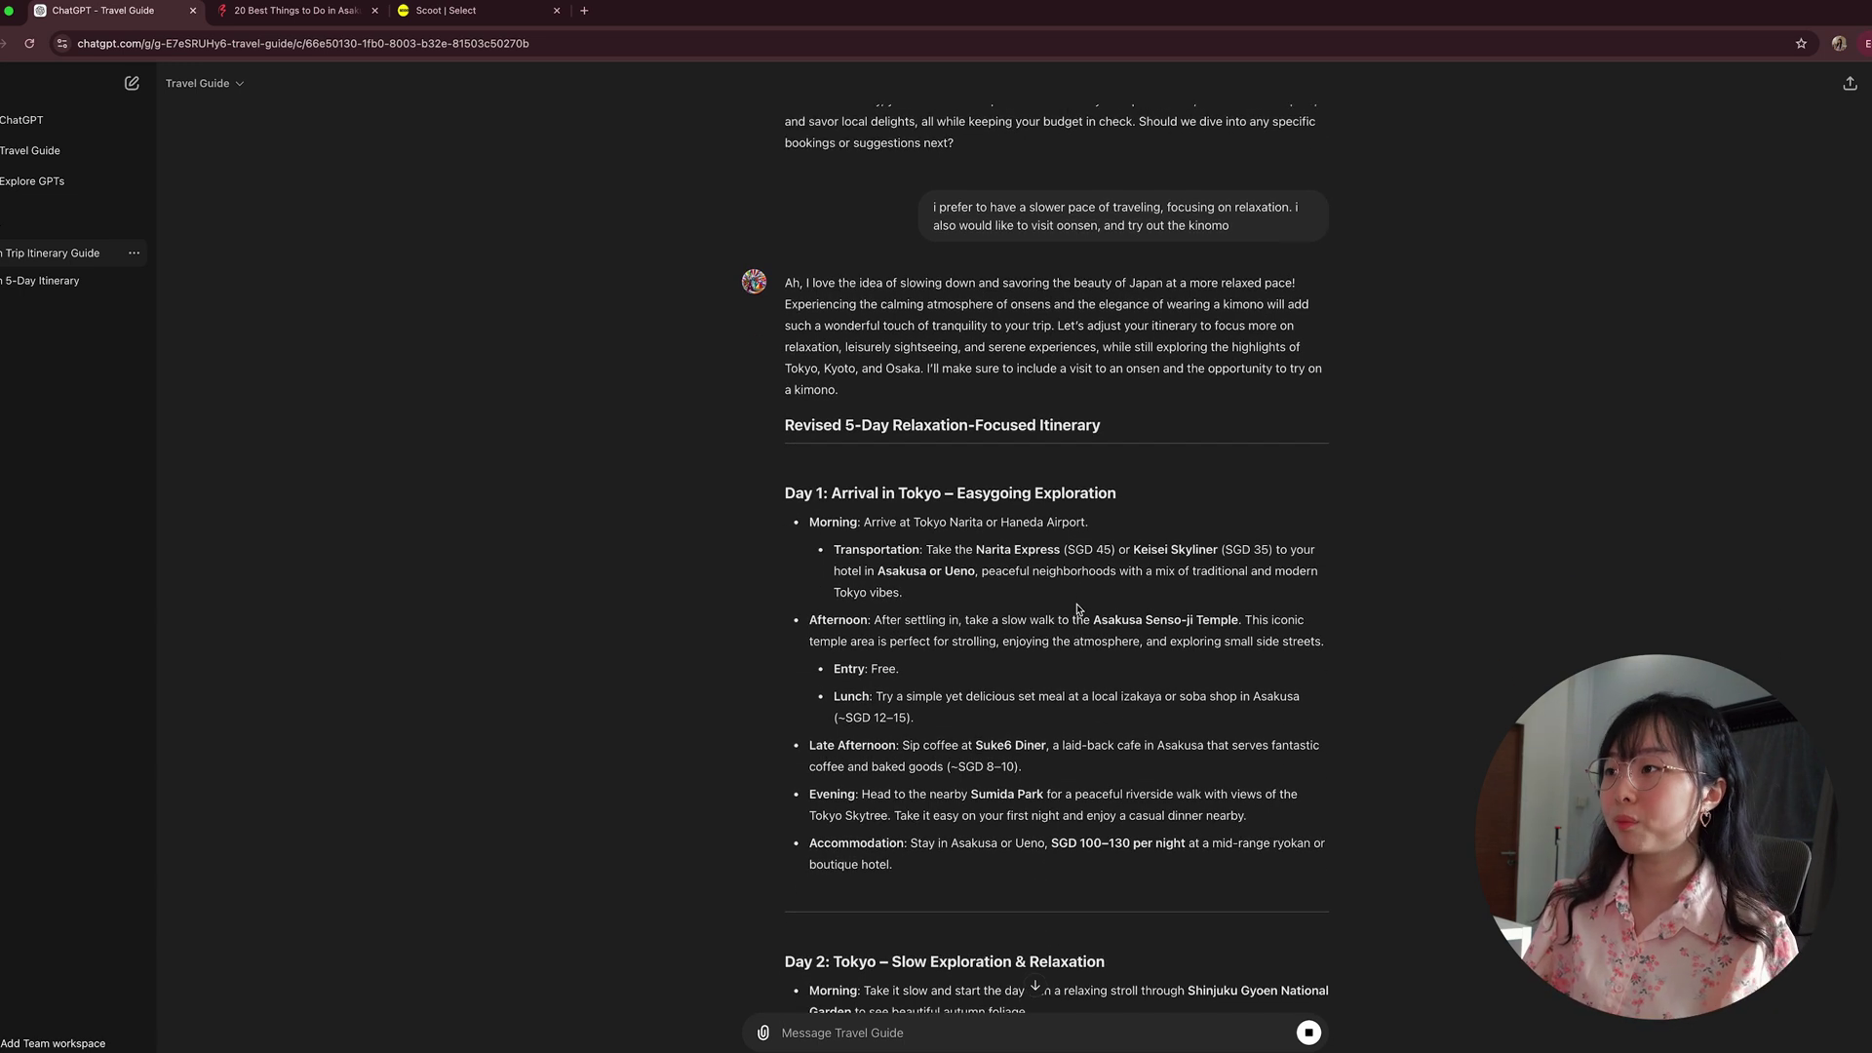
{"action": "scroll", "coordinate": [1076, 609], "scroll_direction": "down", "scroll_amount": 6}
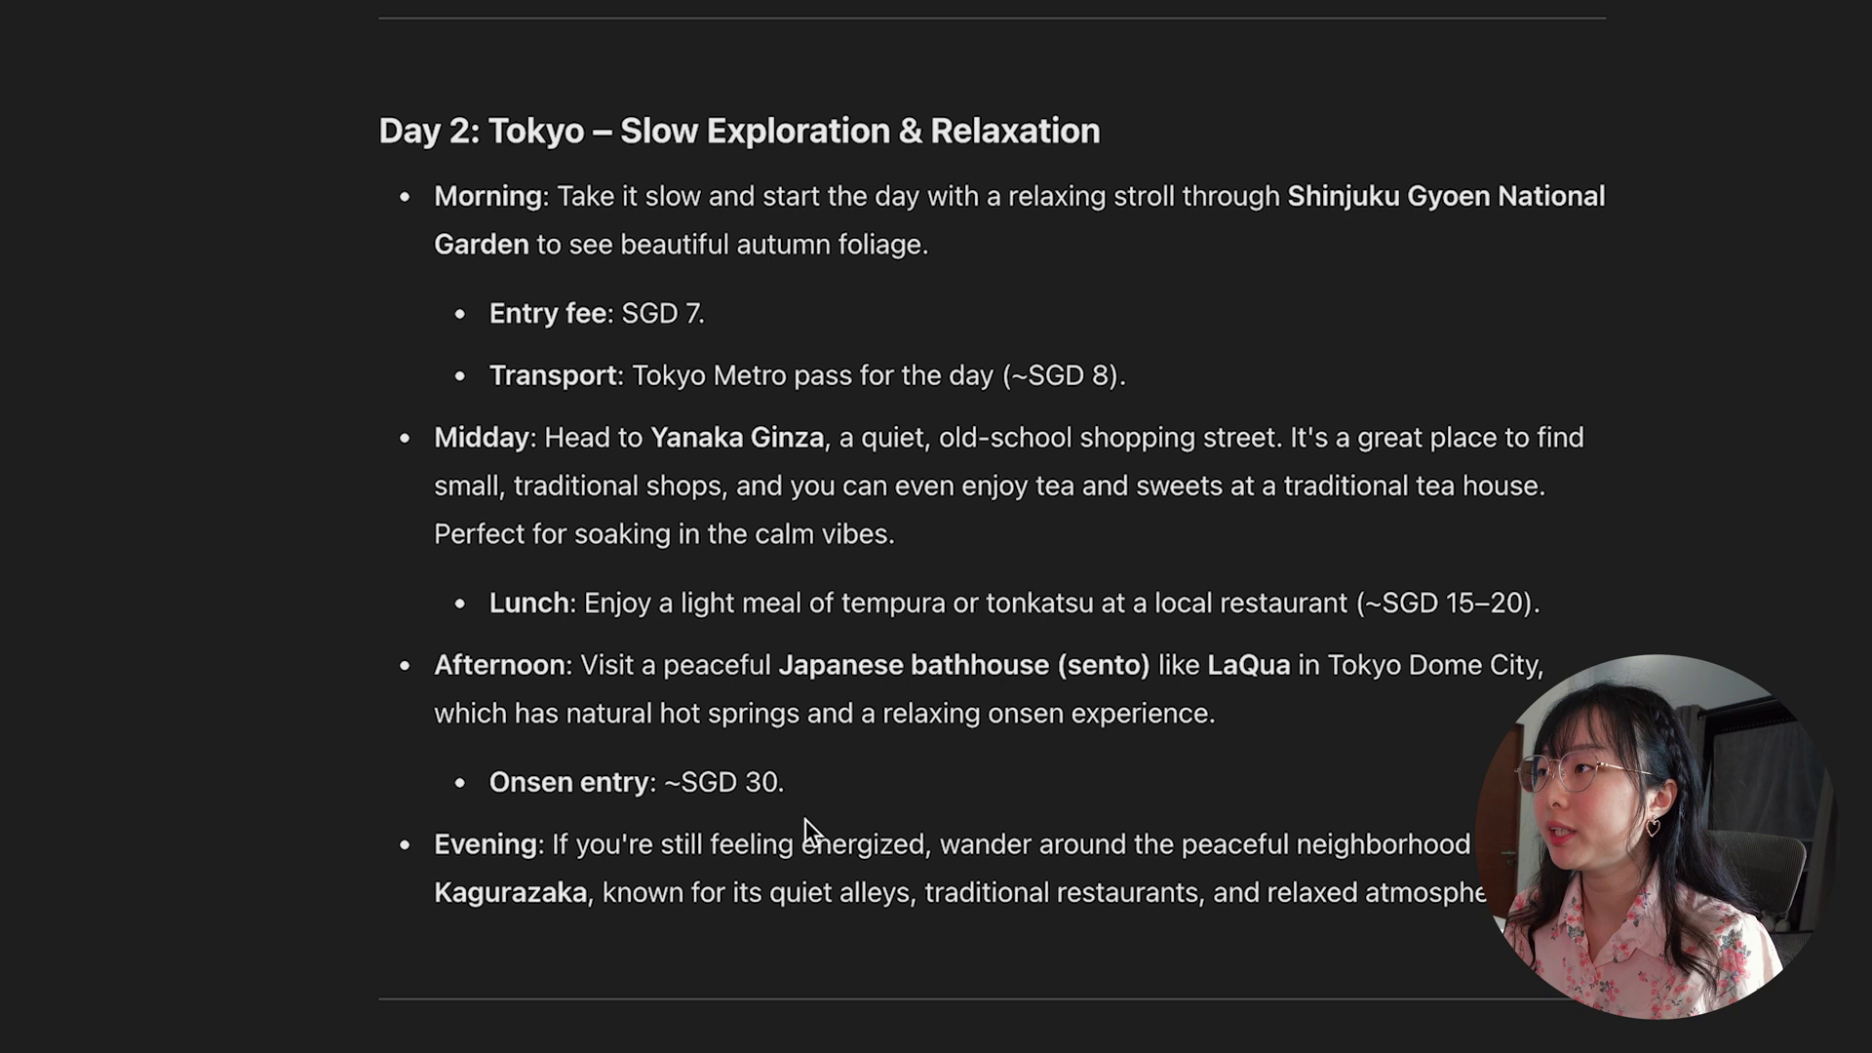
{"action": "scroll", "coordinate": [805, 819], "scroll_direction": "up", "scroll_amount": 7}
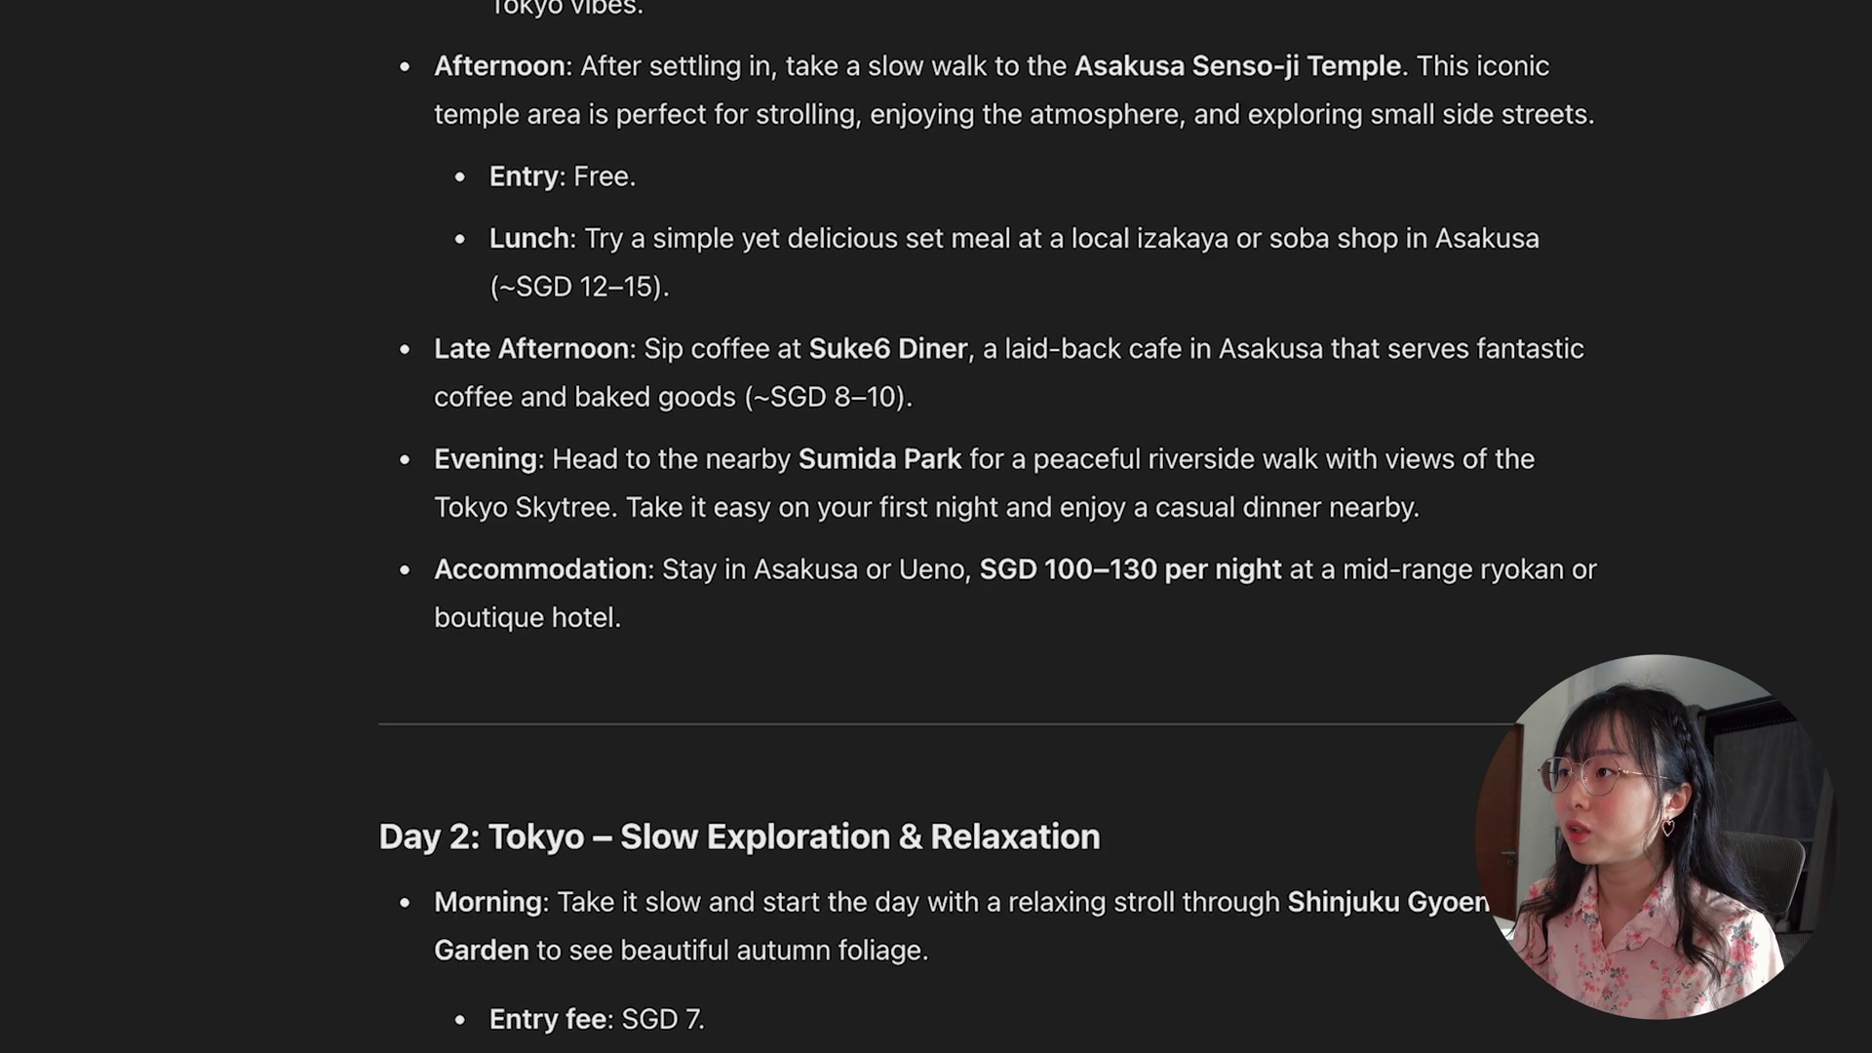
{"action": "left_click_drag", "start_coordinate": [429, 58], "coordinate": [952, 619]}
{"action": "left_click", "coordinate": [945, 540]}
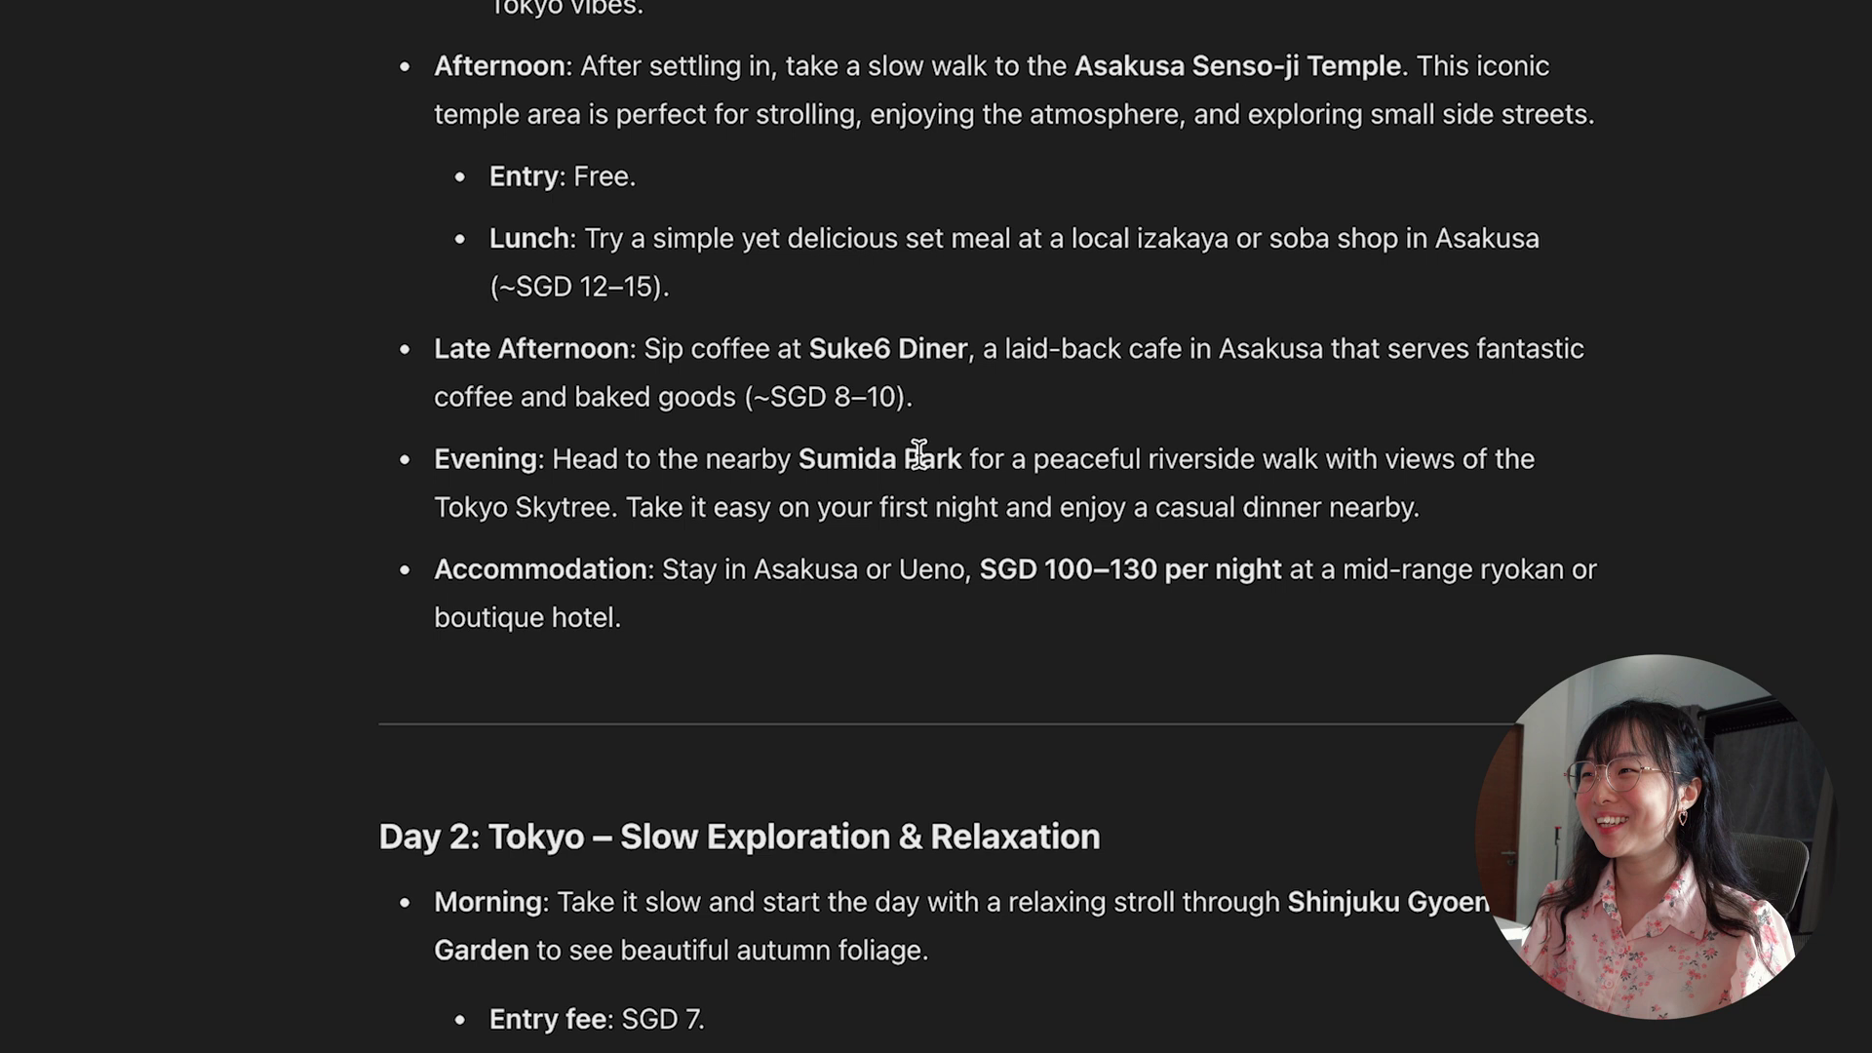
{"action": "scroll", "coordinate": [974, 934], "scroll_direction": "down", "scroll_amount": 7}
{"action": "scroll", "coordinate": [1383, 975], "scroll_direction": "down", "scroll_amount": 2}
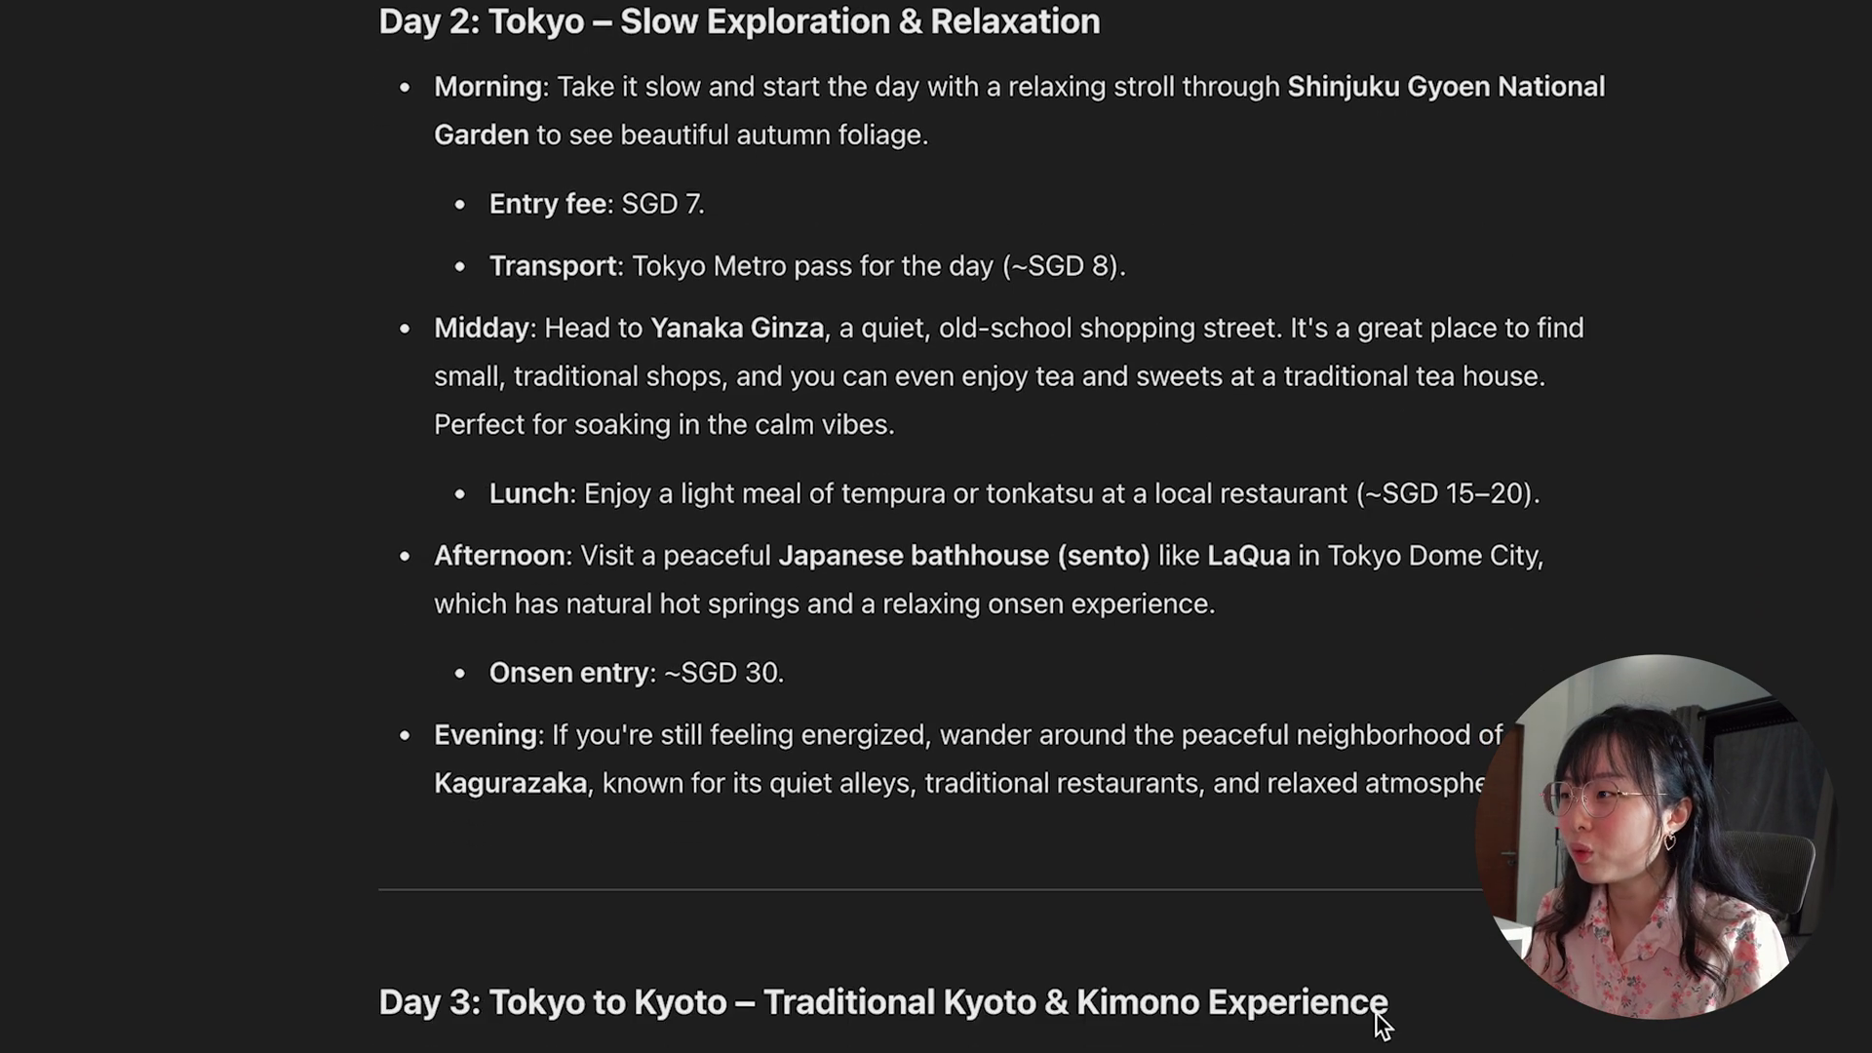
{"action": "left_click_drag", "start_coordinate": [783, 905], "coordinate": [1371, 911]}
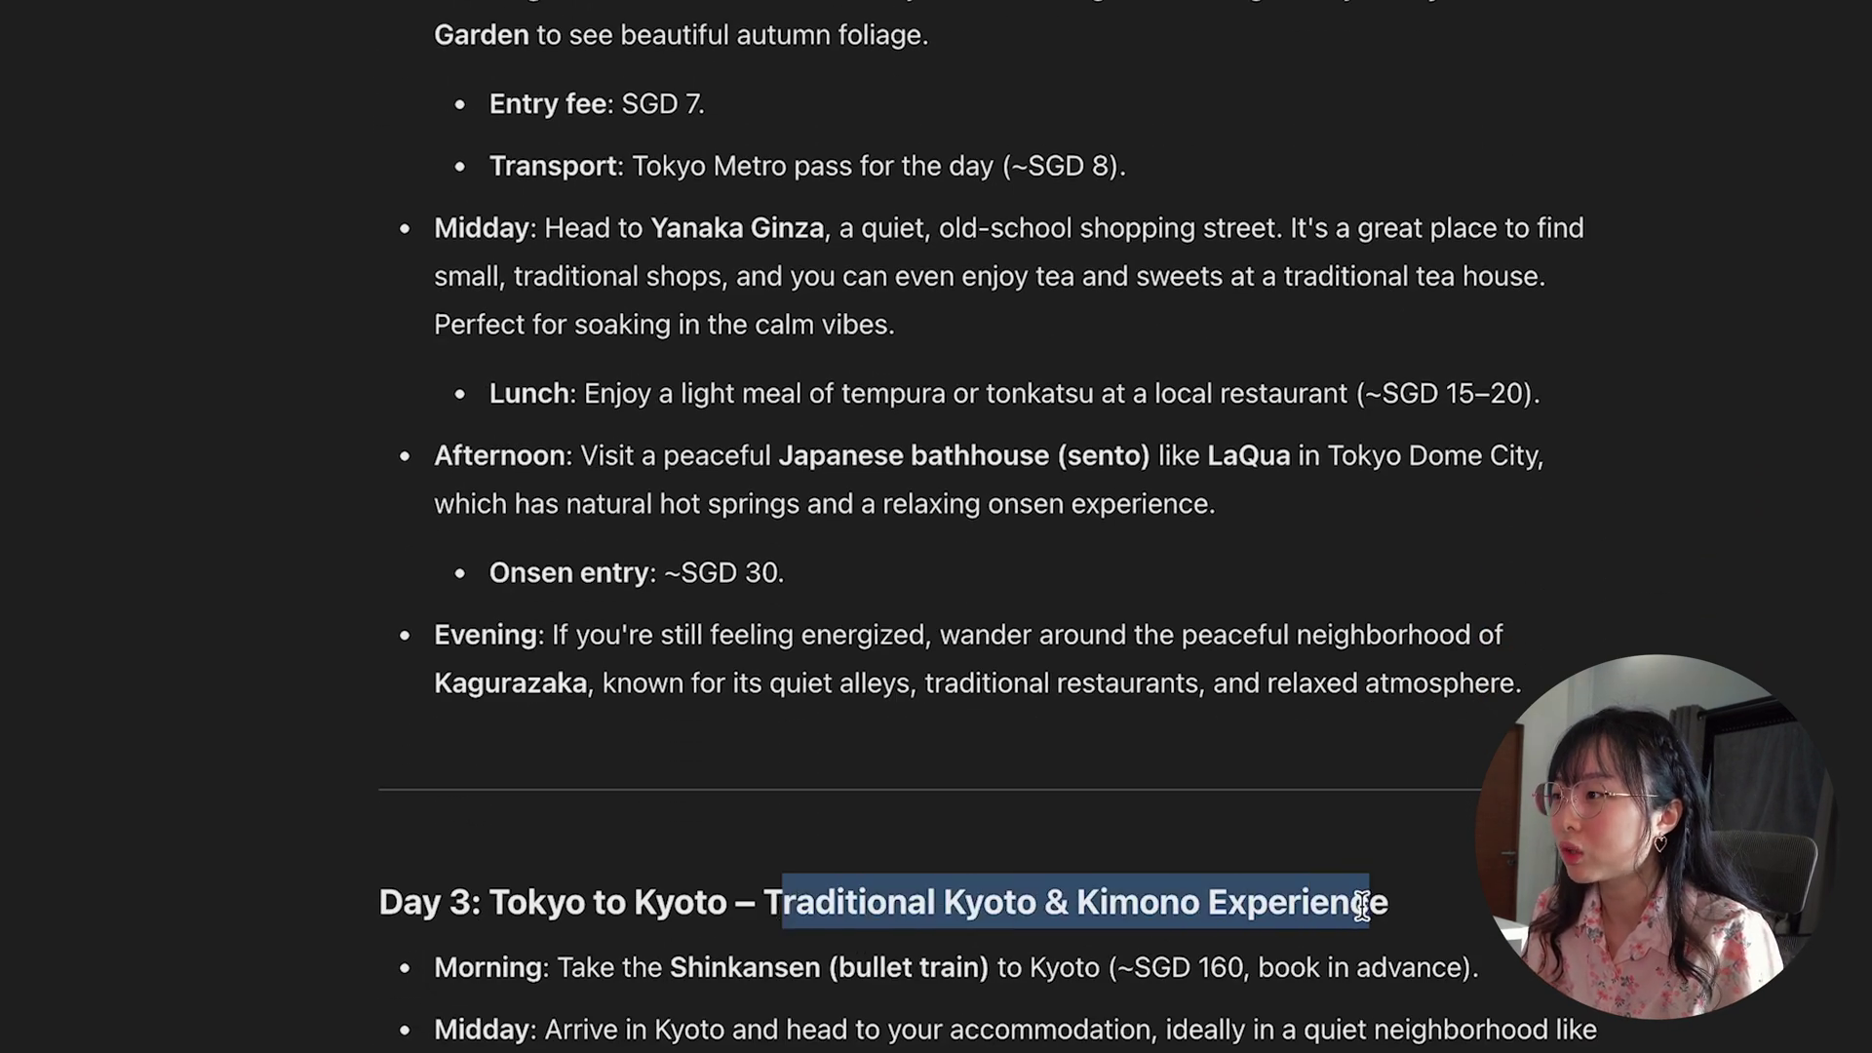
{"action": "scroll", "coordinate": [747, 978], "scroll_direction": "down", "scroll_amount": 4}
{"action": "left_click_drag", "start_coordinate": [1103, 577], "coordinate": [1447, 617]}
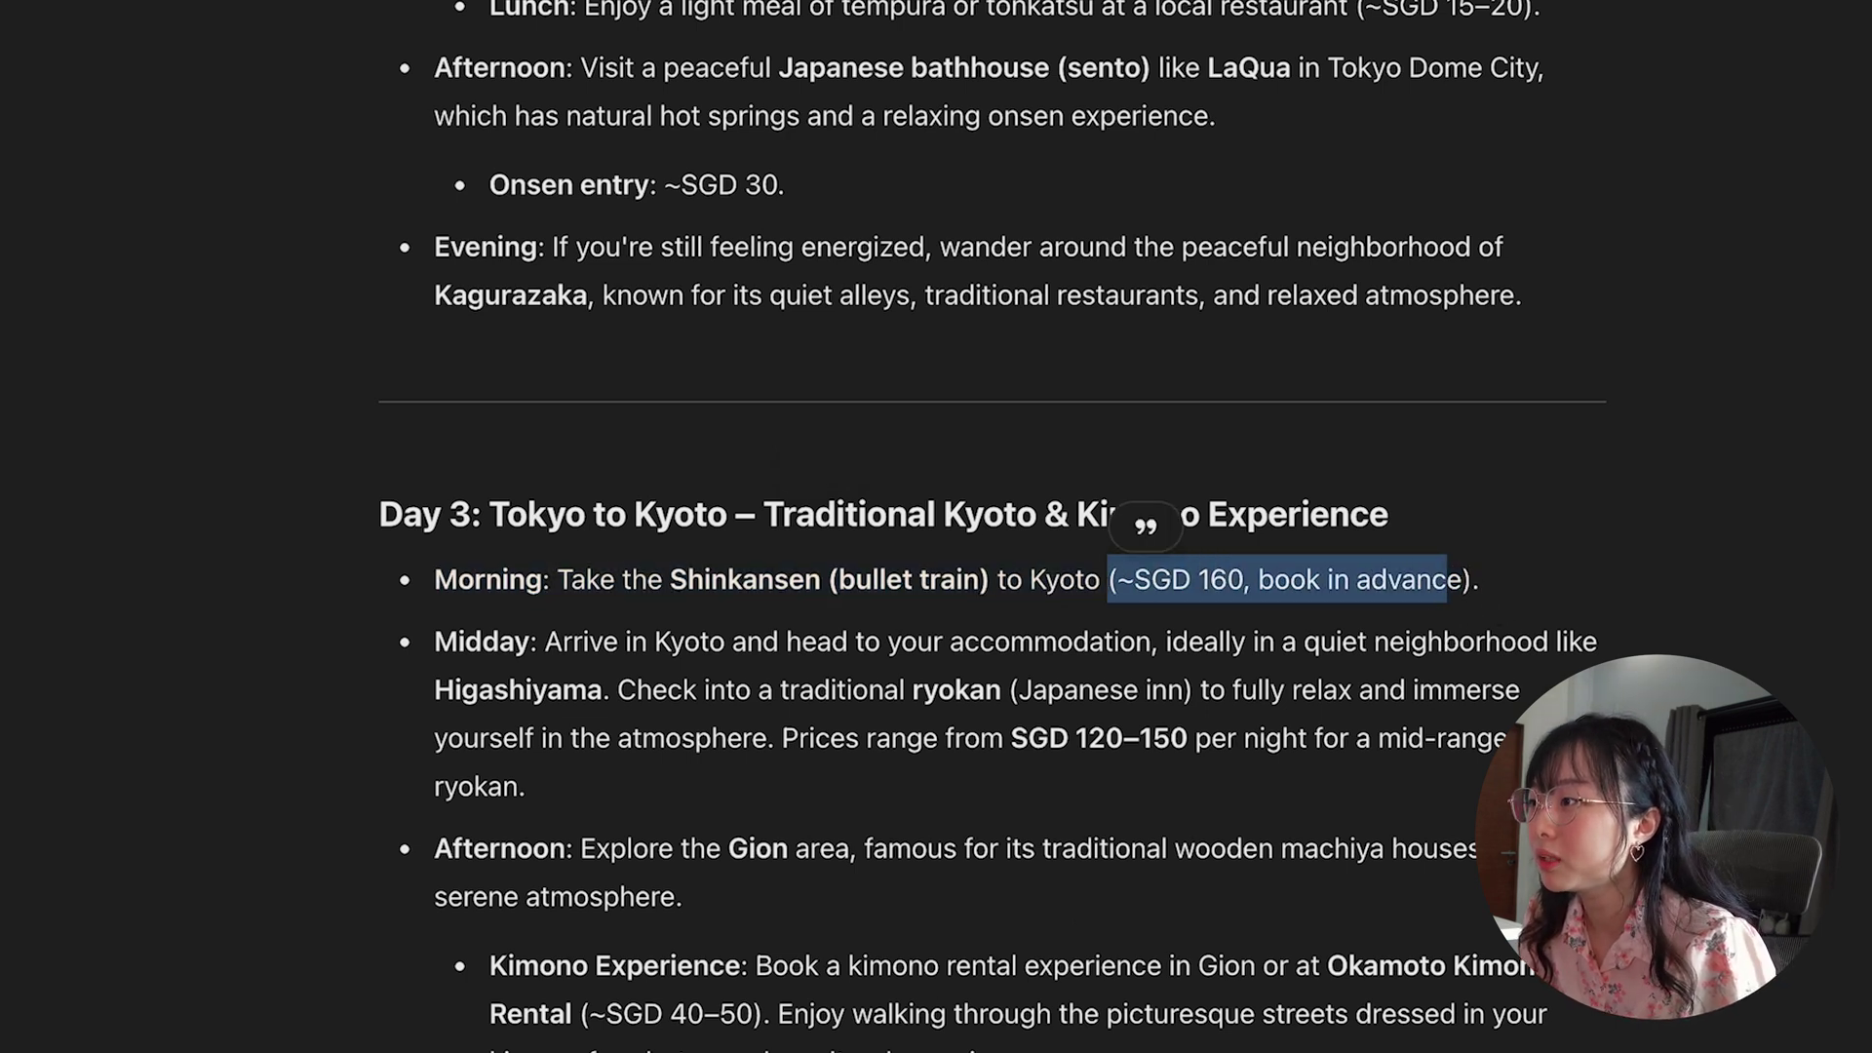
Scroll through the Day 4 Nature plan and on to the Total Estimated Costs section
{"action": "scroll", "coordinate": [681, 539], "scroll_direction": "down", "scroll_amount": 9}
{"action": "double_click", "coordinate": [839, 468]}
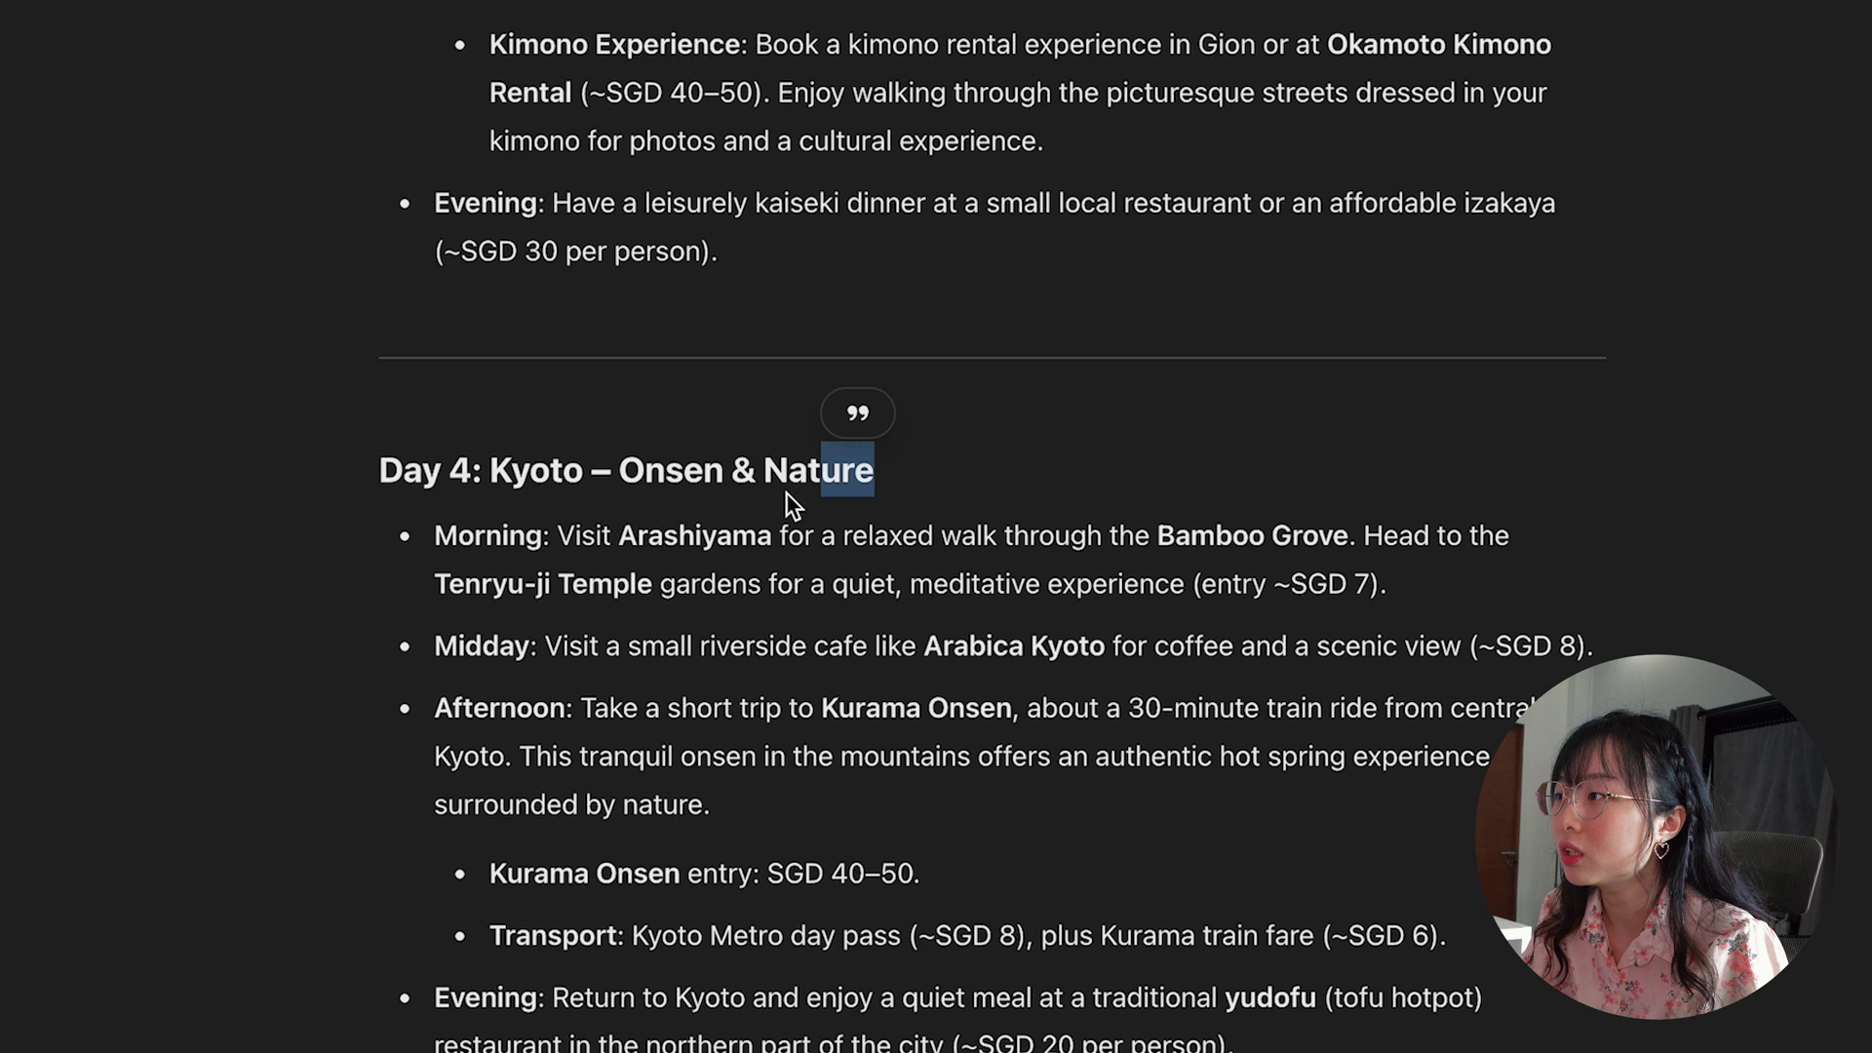
{"action": "left_click", "coordinate": [794, 502]}
{"action": "scroll", "coordinate": [1099, 997], "scroll_direction": "down", "scroll_amount": 2}
{"action": "left_click_drag", "start_coordinate": [652, 957], "coordinate": [806, 957]}
{"action": "scroll", "coordinate": [805, 956], "scroll_direction": "down", "scroll_amount": 3}
{"action": "scroll", "coordinate": [805, 731], "scroll_direction": "down", "scroll_amount": 12}
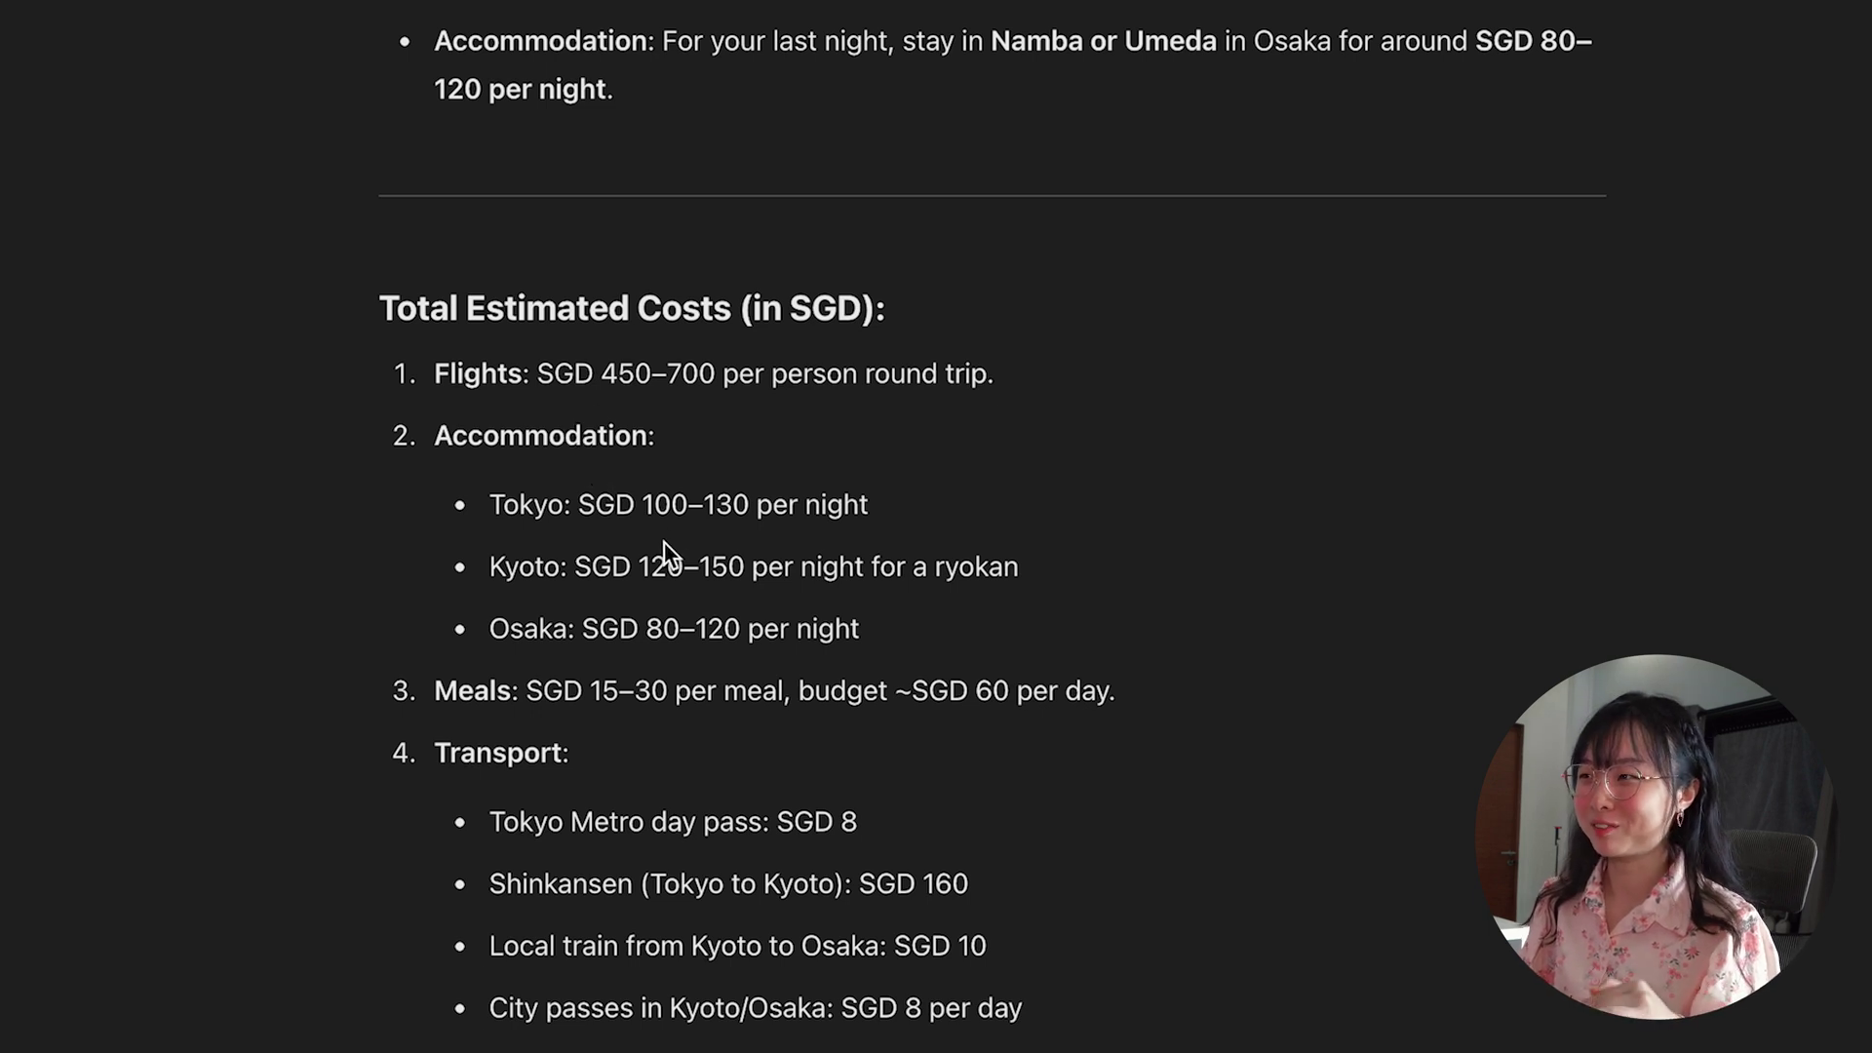
{"action": "scroll", "coordinate": [664, 542], "scroll_direction": "down", "scroll_amount": 1}
{"action": "scroll", "coordinate": [663, 556], "scroll_direction": "down", "scroll_amount": 1}
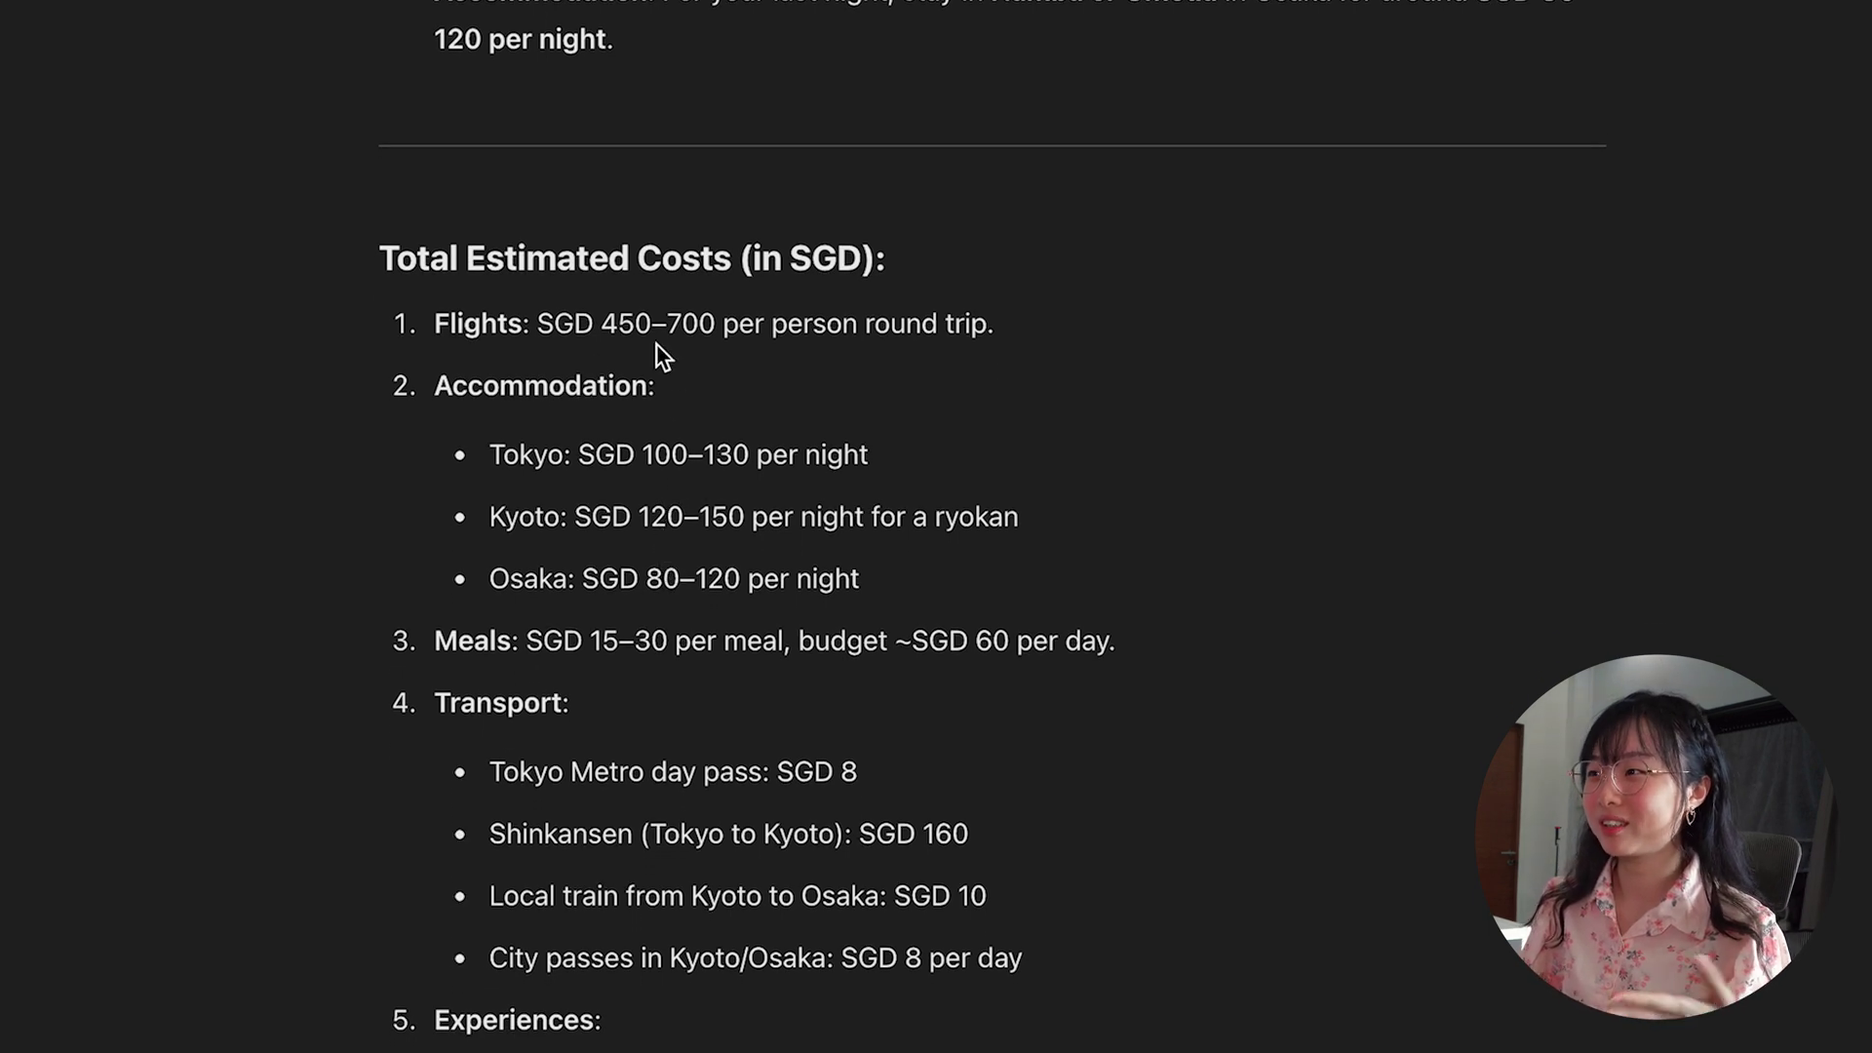
{"action": "scroll", "coordinate": [785, 719], "scroll_direction": "down", "scroll_amount": 1}
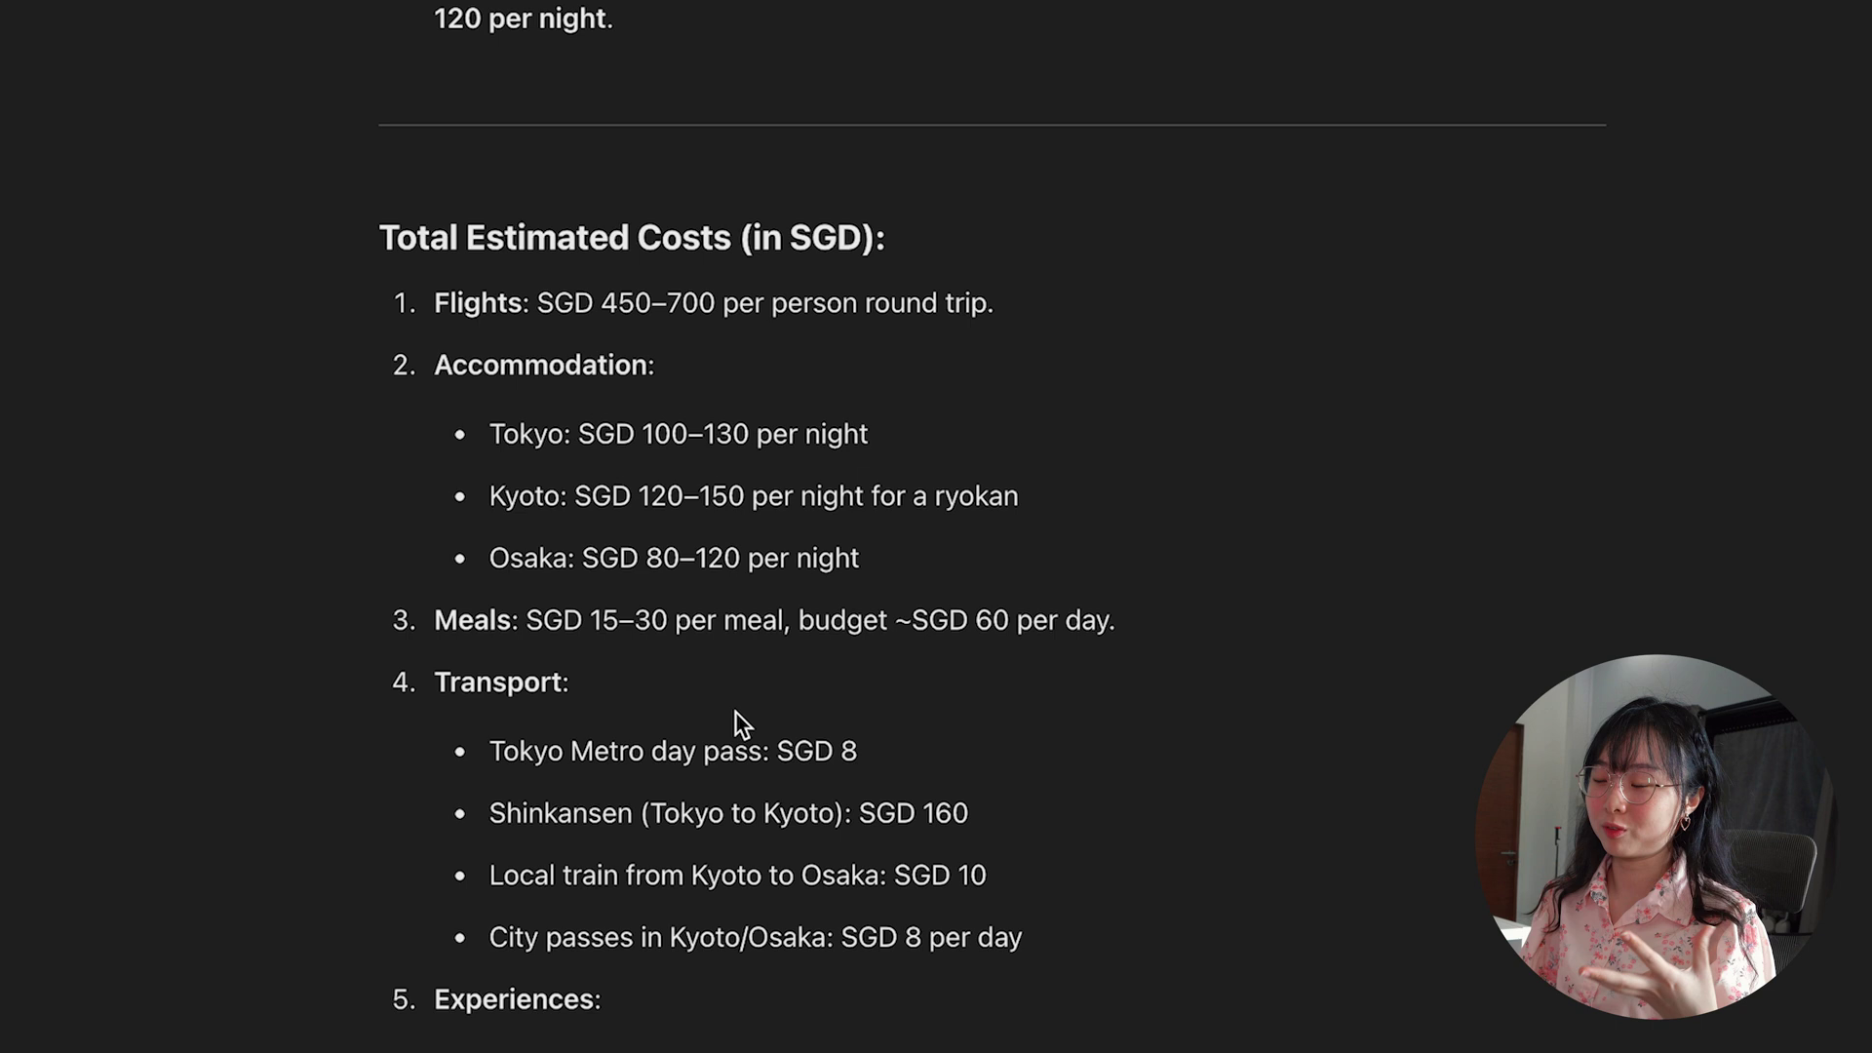
{"action": "scroll", "coordinate": [752, 740], "scroll_direction": "down", "scroll_amount": 15}
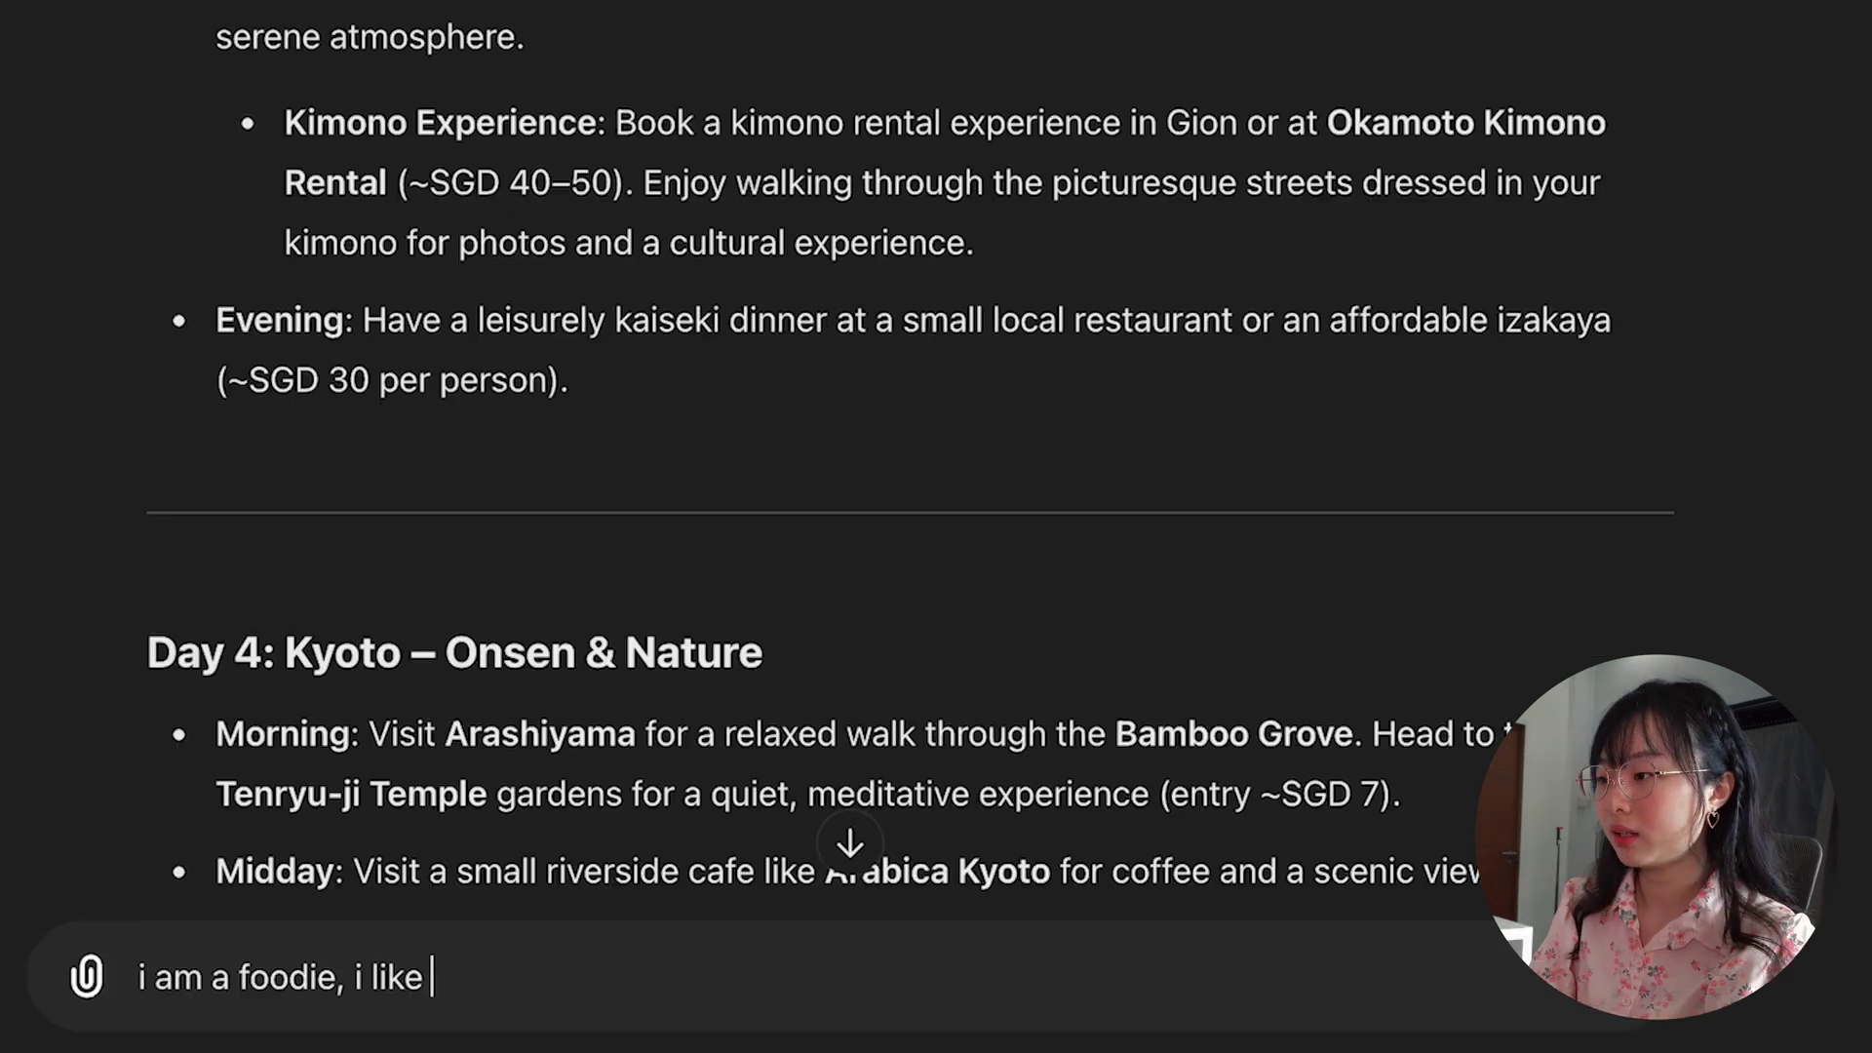
Finish and send the foodie message asking for must-try Japanese foods in the itinerary, then skim the reply
{"action": "type", "text": "to eat jh"}
{"action": "key", "text": "BackSpace"}
{"action": "type", "text": "apanese food, recommend some must try for me and put them into this itinerary"}
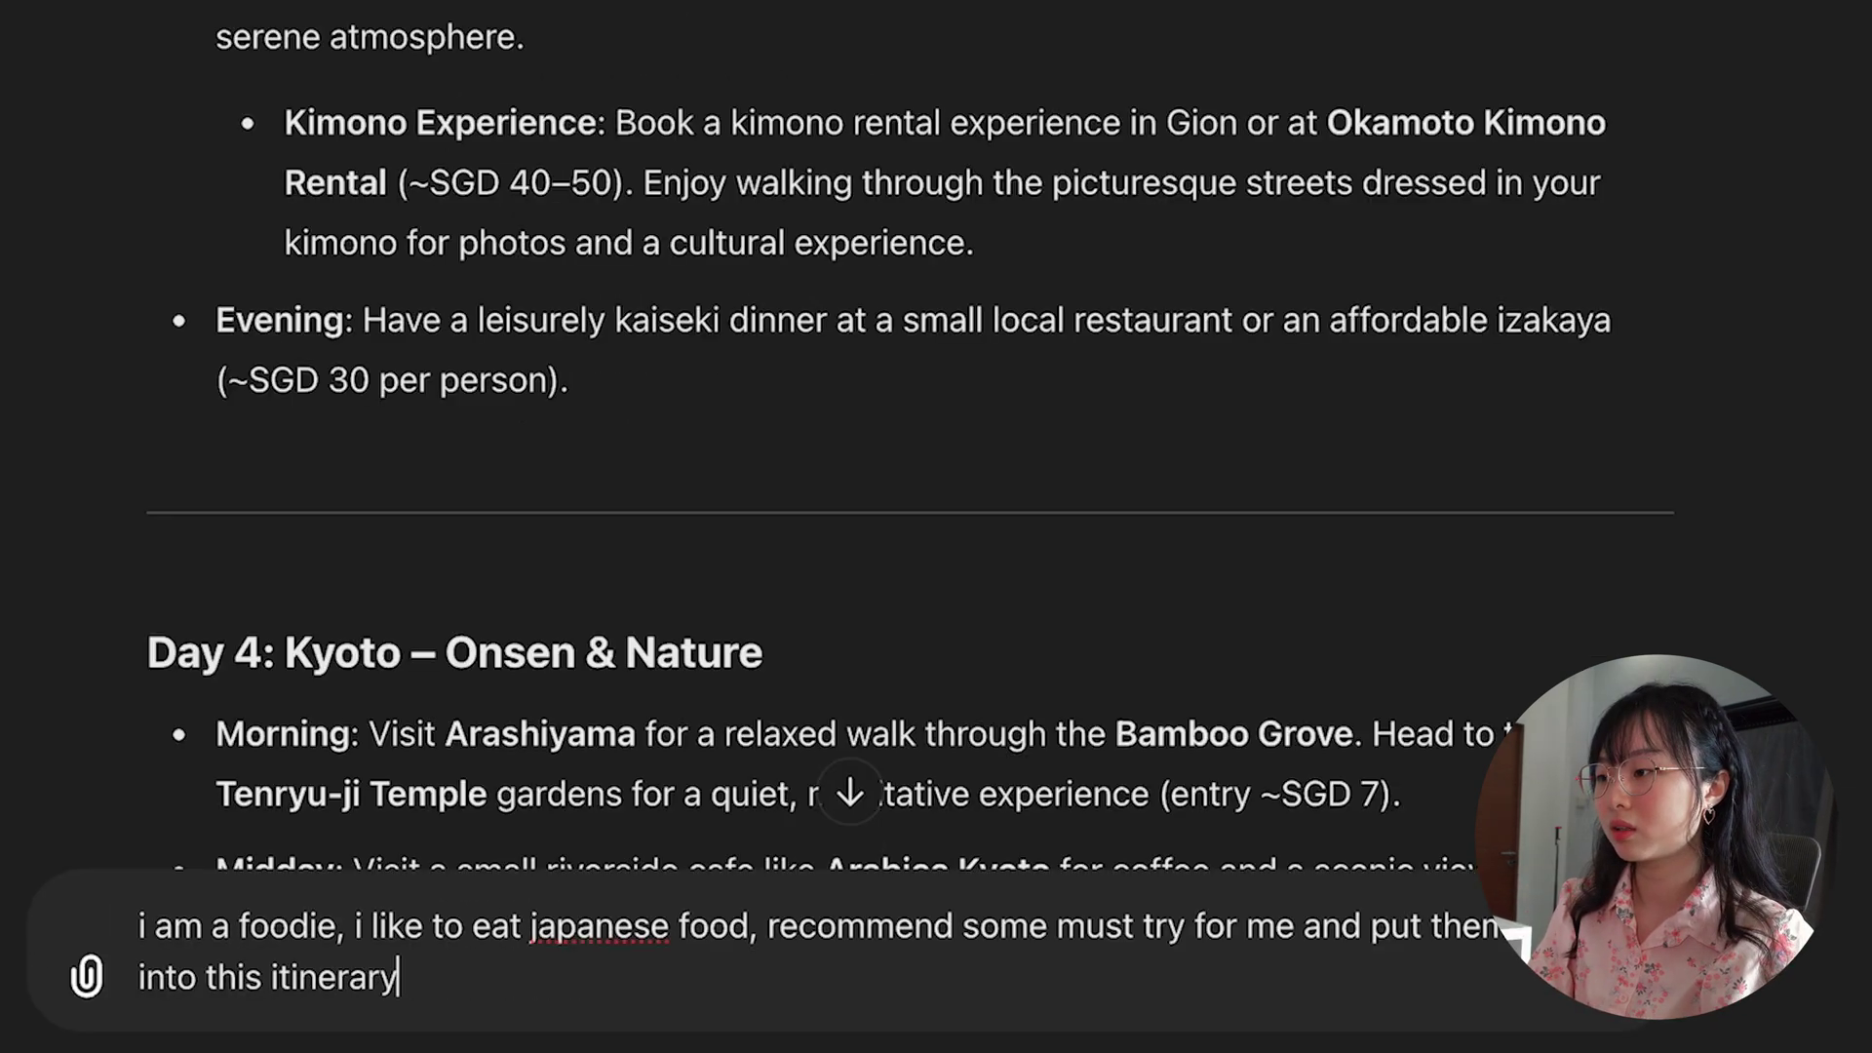
{"action": "key", "text": "Return"}
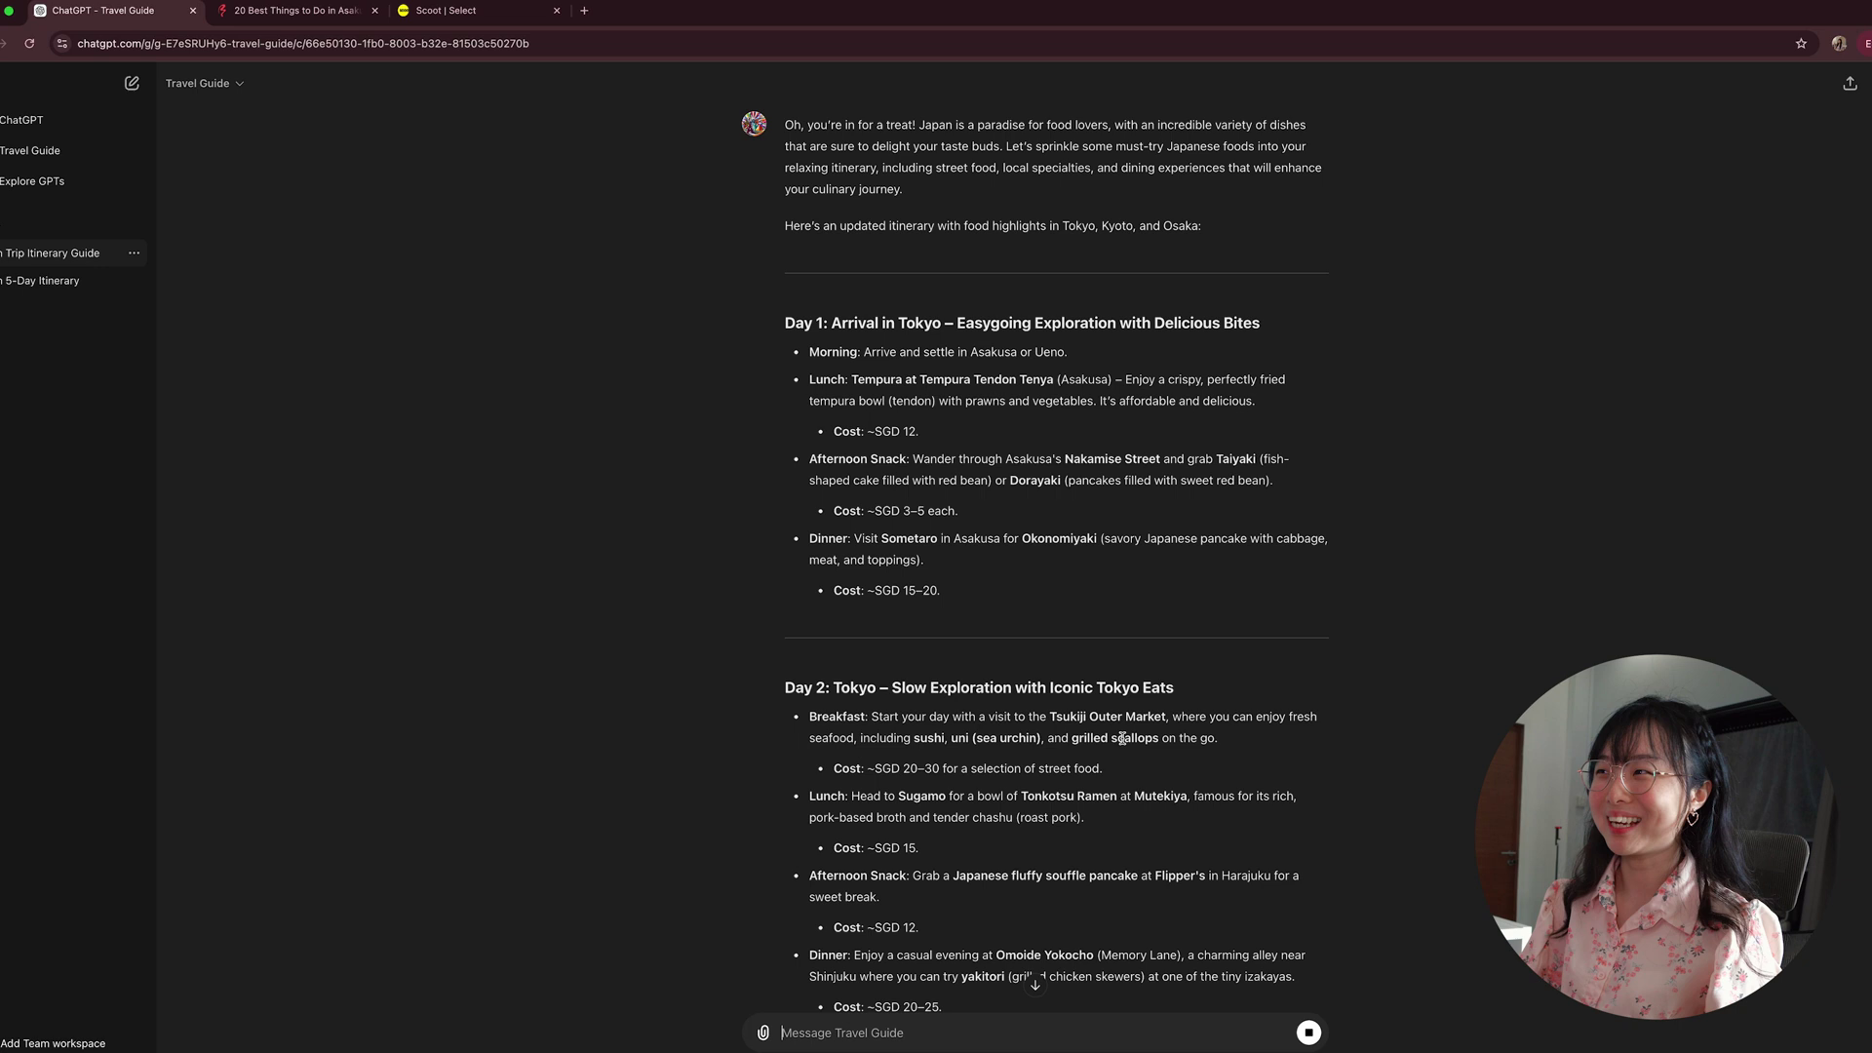
{"action": "scroll", "coordinate": [1141, 731], "scroll_direction": "down", "scroll_amount": 1}
{"action": "scroll", "coordinate": [1160, 723], "scroll_direction": "down", "scroll_amount": 10}
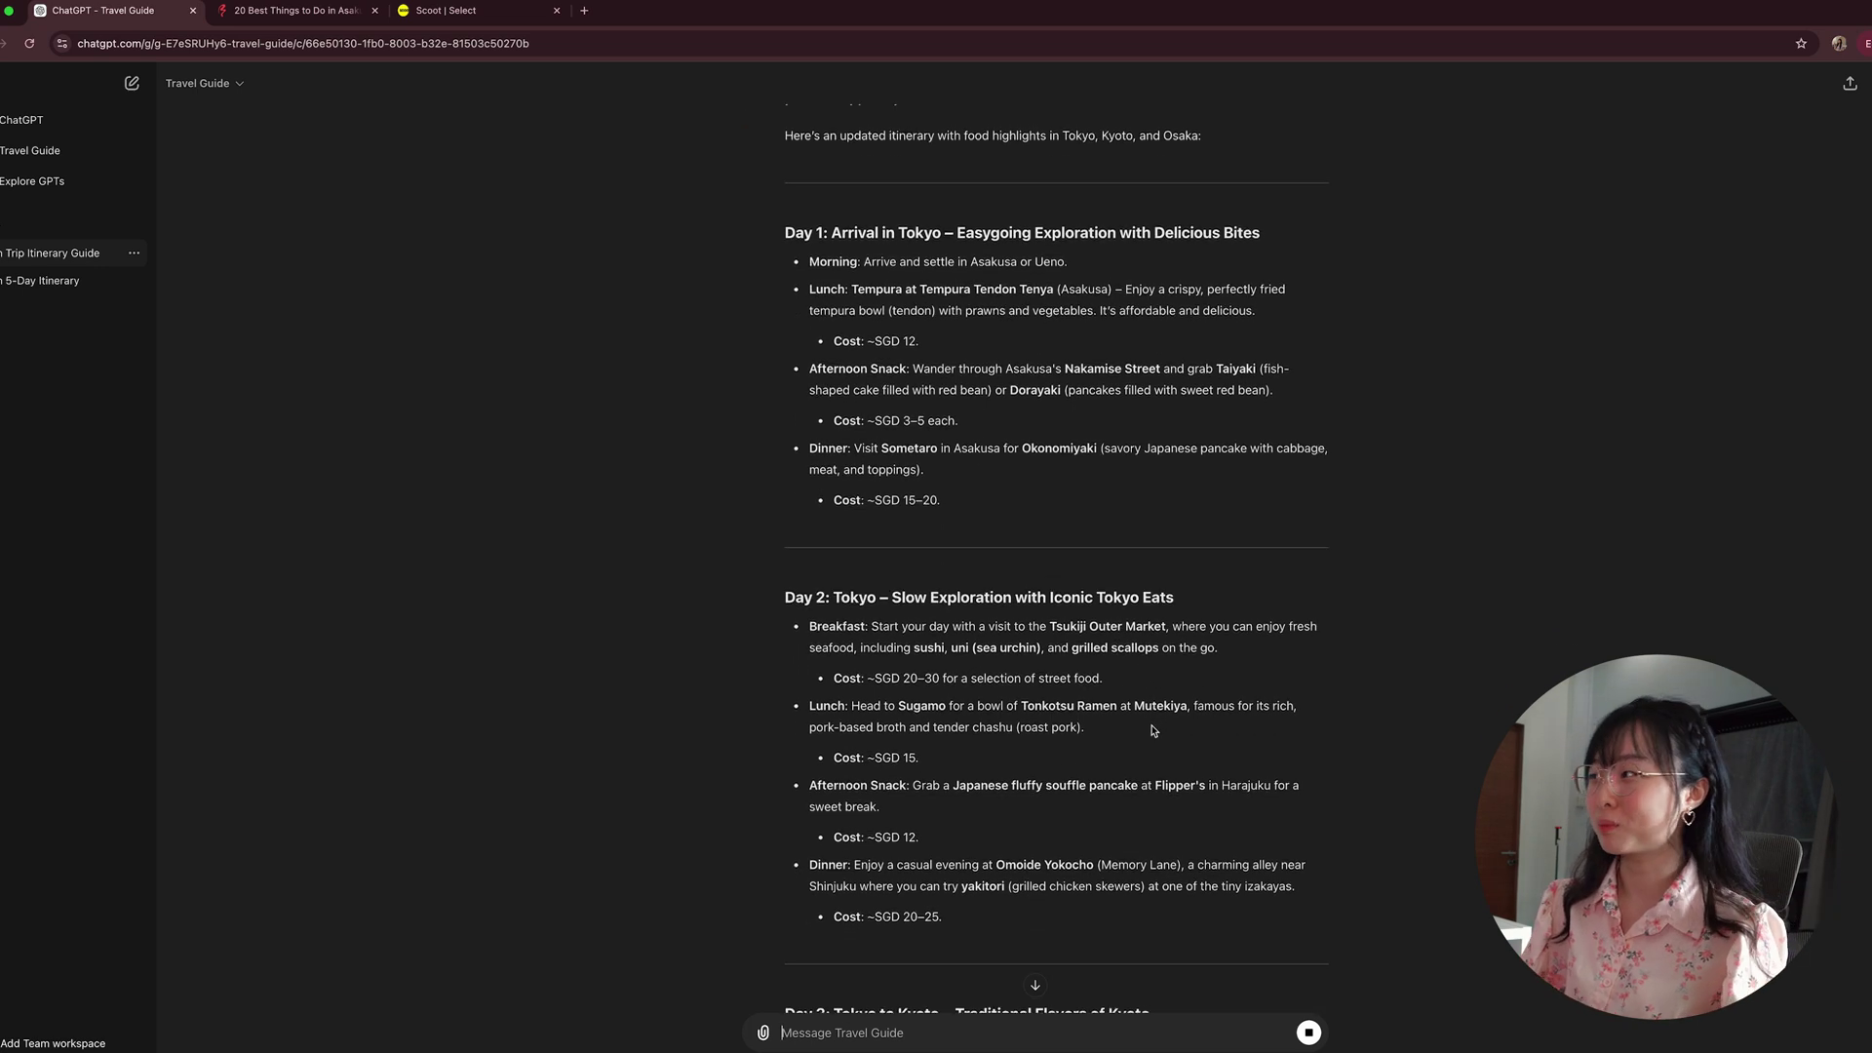
{"action": "scroll", "coordinate": [1244, 525], "scroll_direction": "up", "scroll_amount": 15}
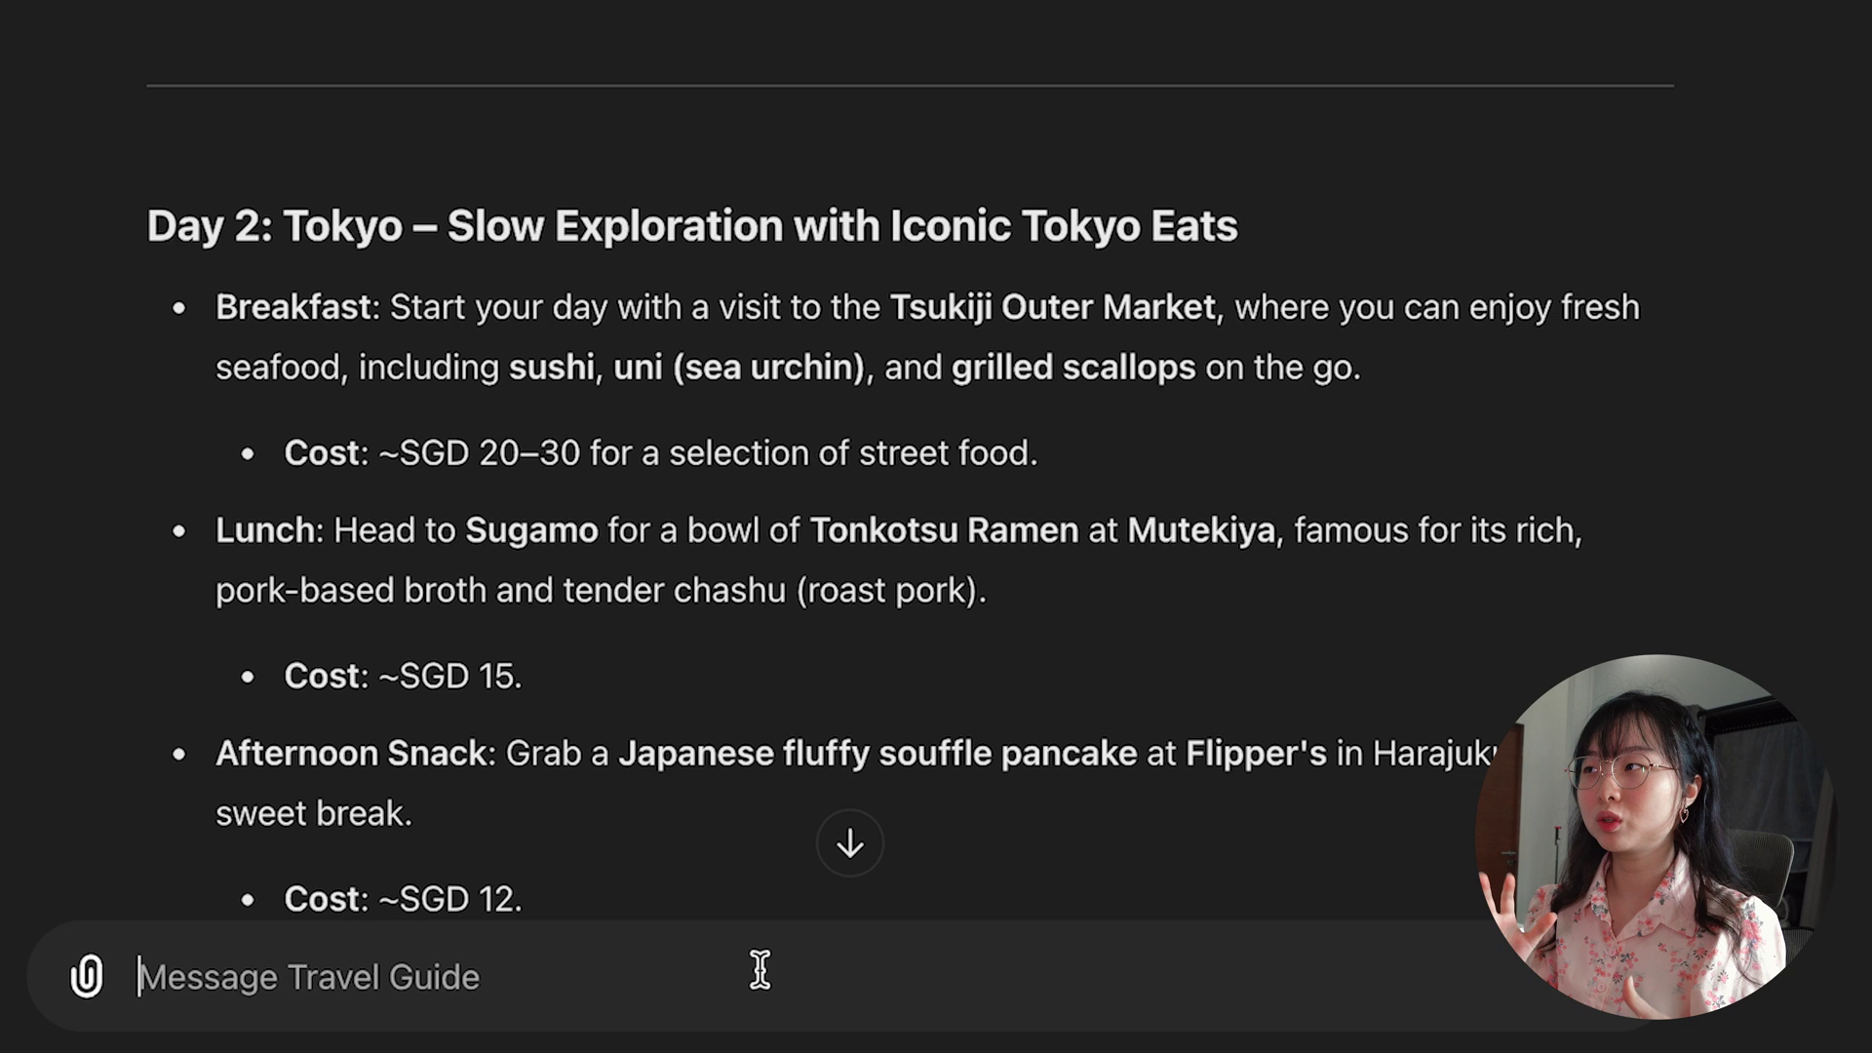
Send 'put all this information into a table' and inspect the Day, Activity, Food Experience and cost table
{"action": "left_click", "coordinate": [760, 970]}
{"action": "type", "text": "put all this information into a tab"}
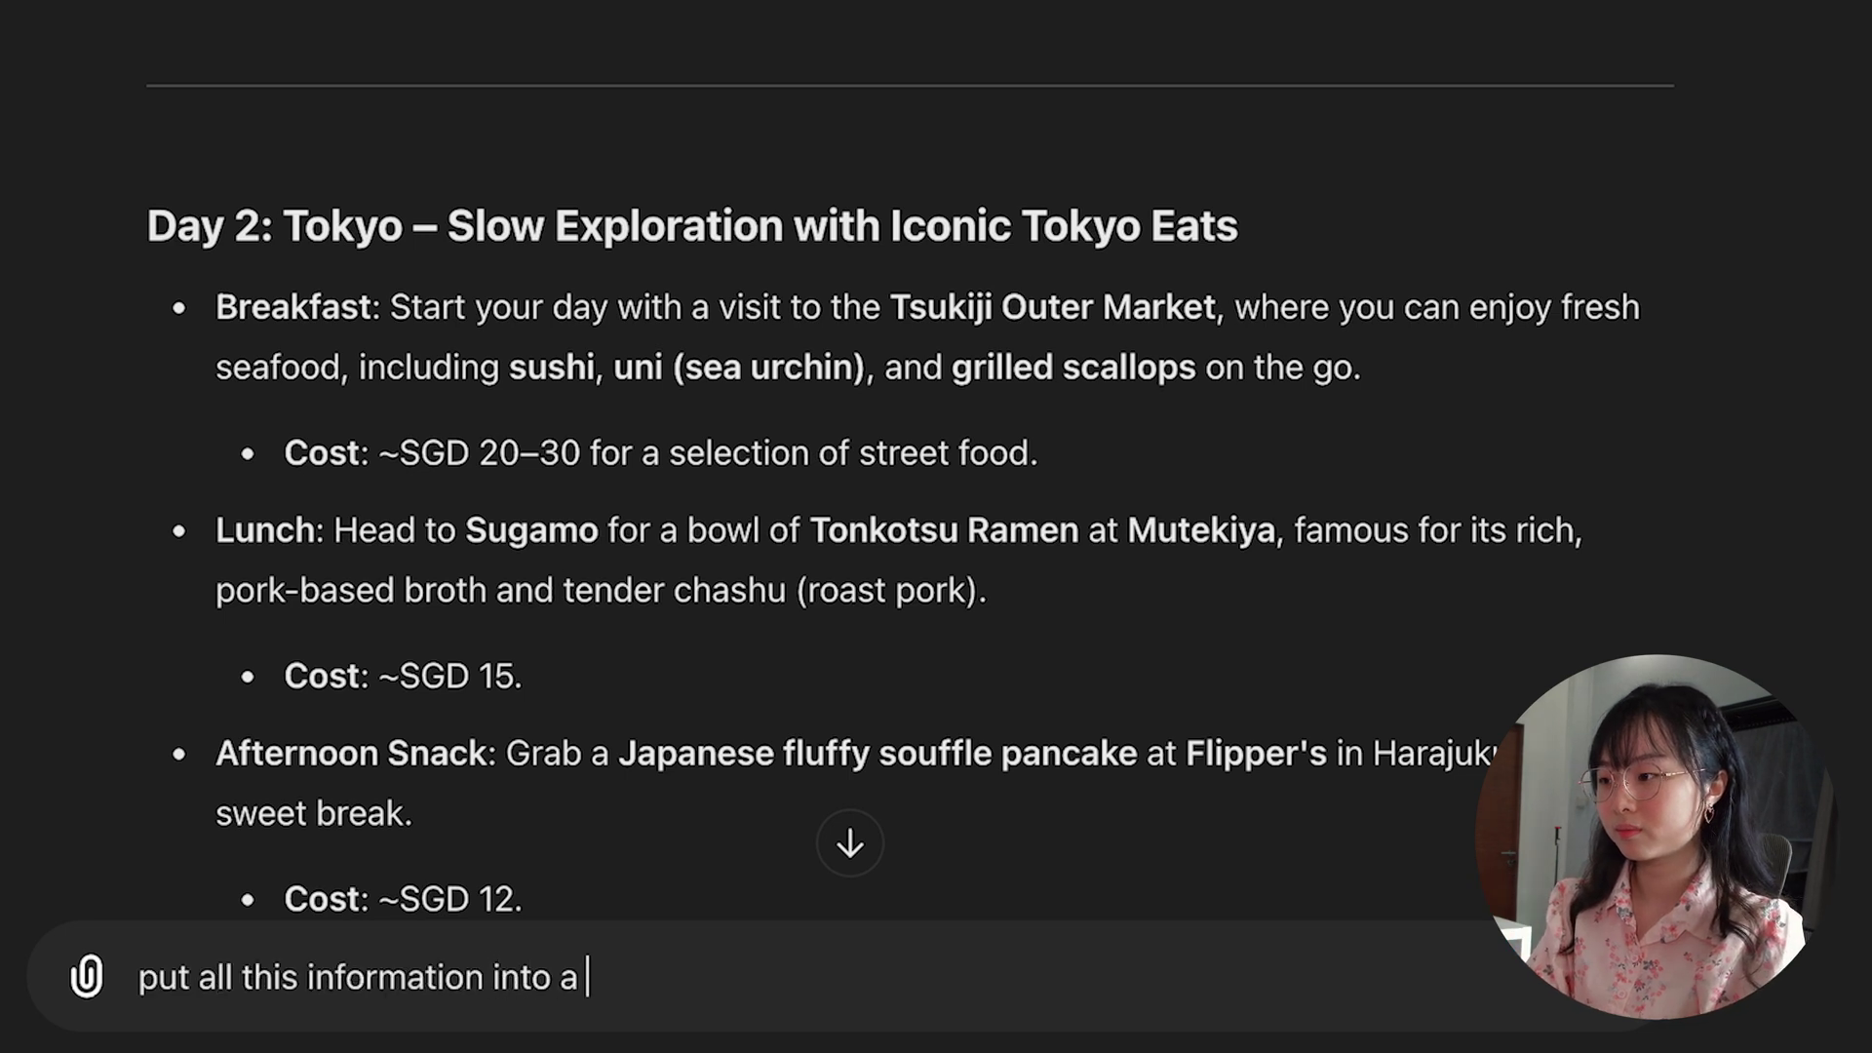
{"action": "type", "text": "le"}
{"action": "key", "text": "Return"}
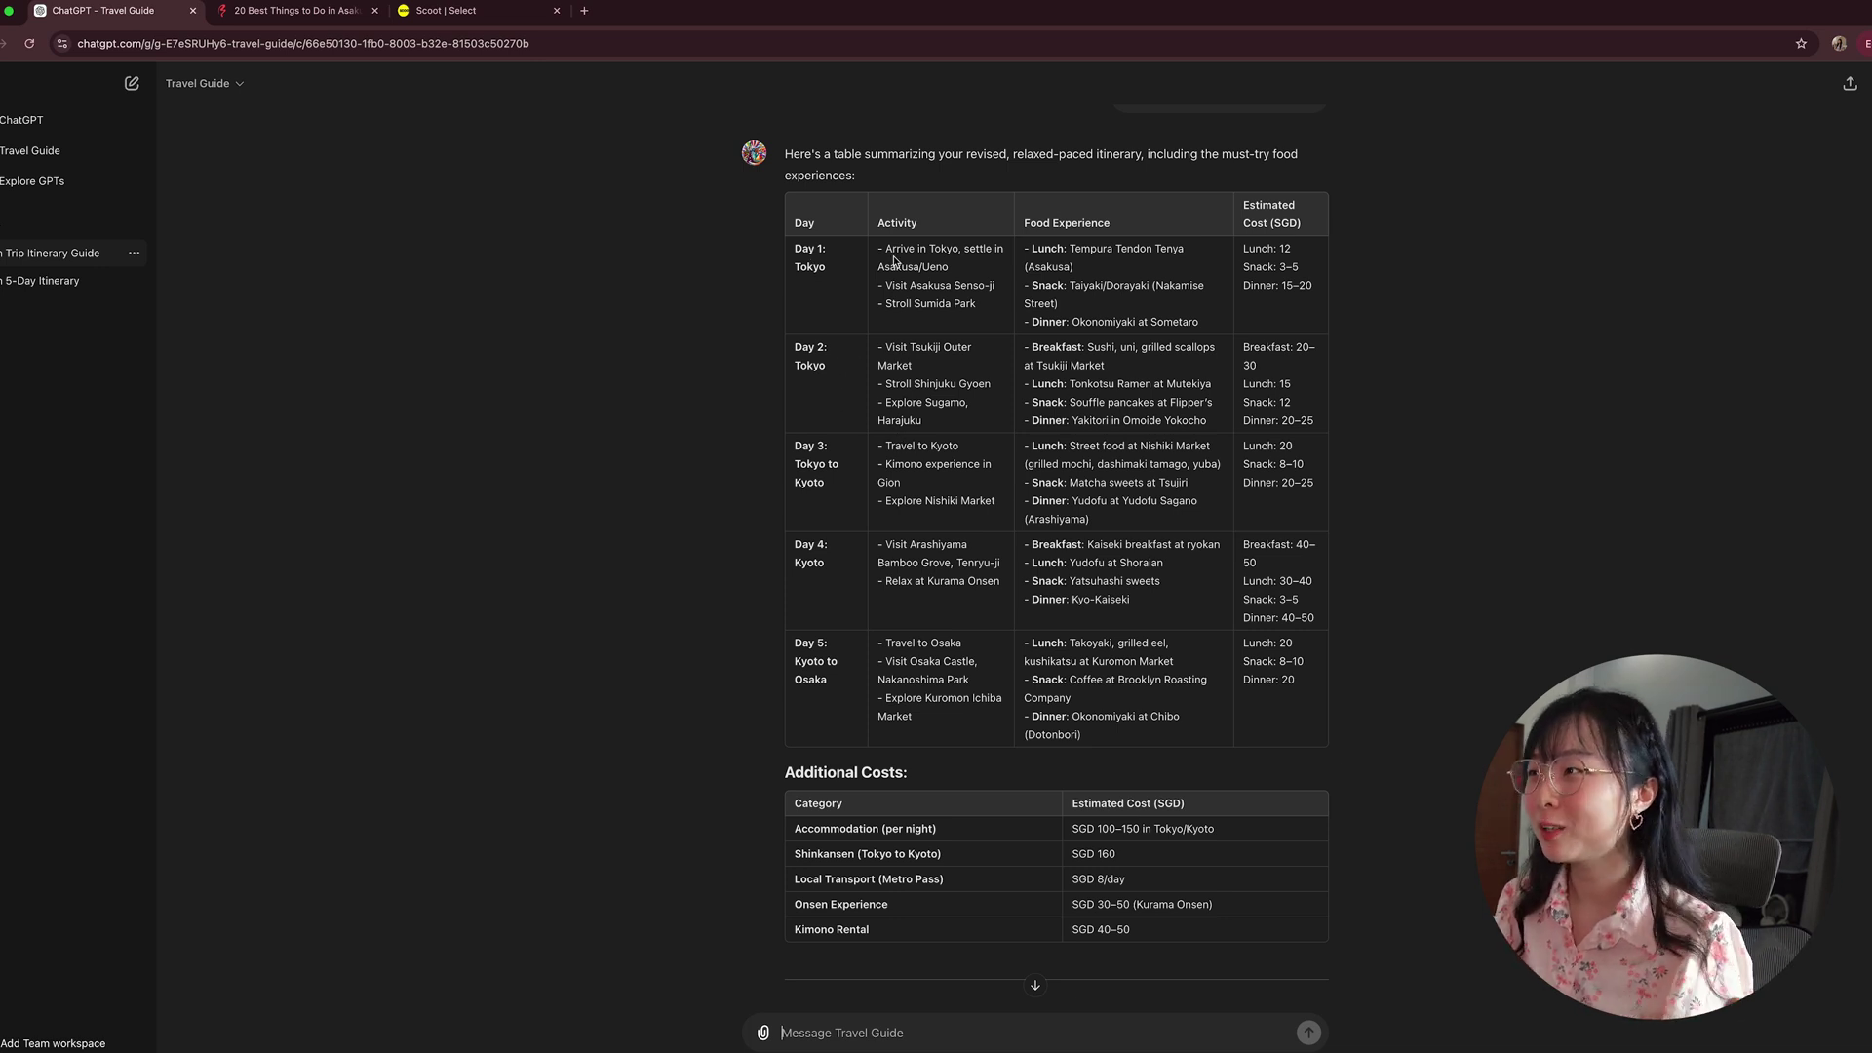
{"action": "left_click_drag", "start_coordinate": [890, 247], "coordinate": [979, 308]}
{"action": "left_click", "coordinate": [979, 308]}
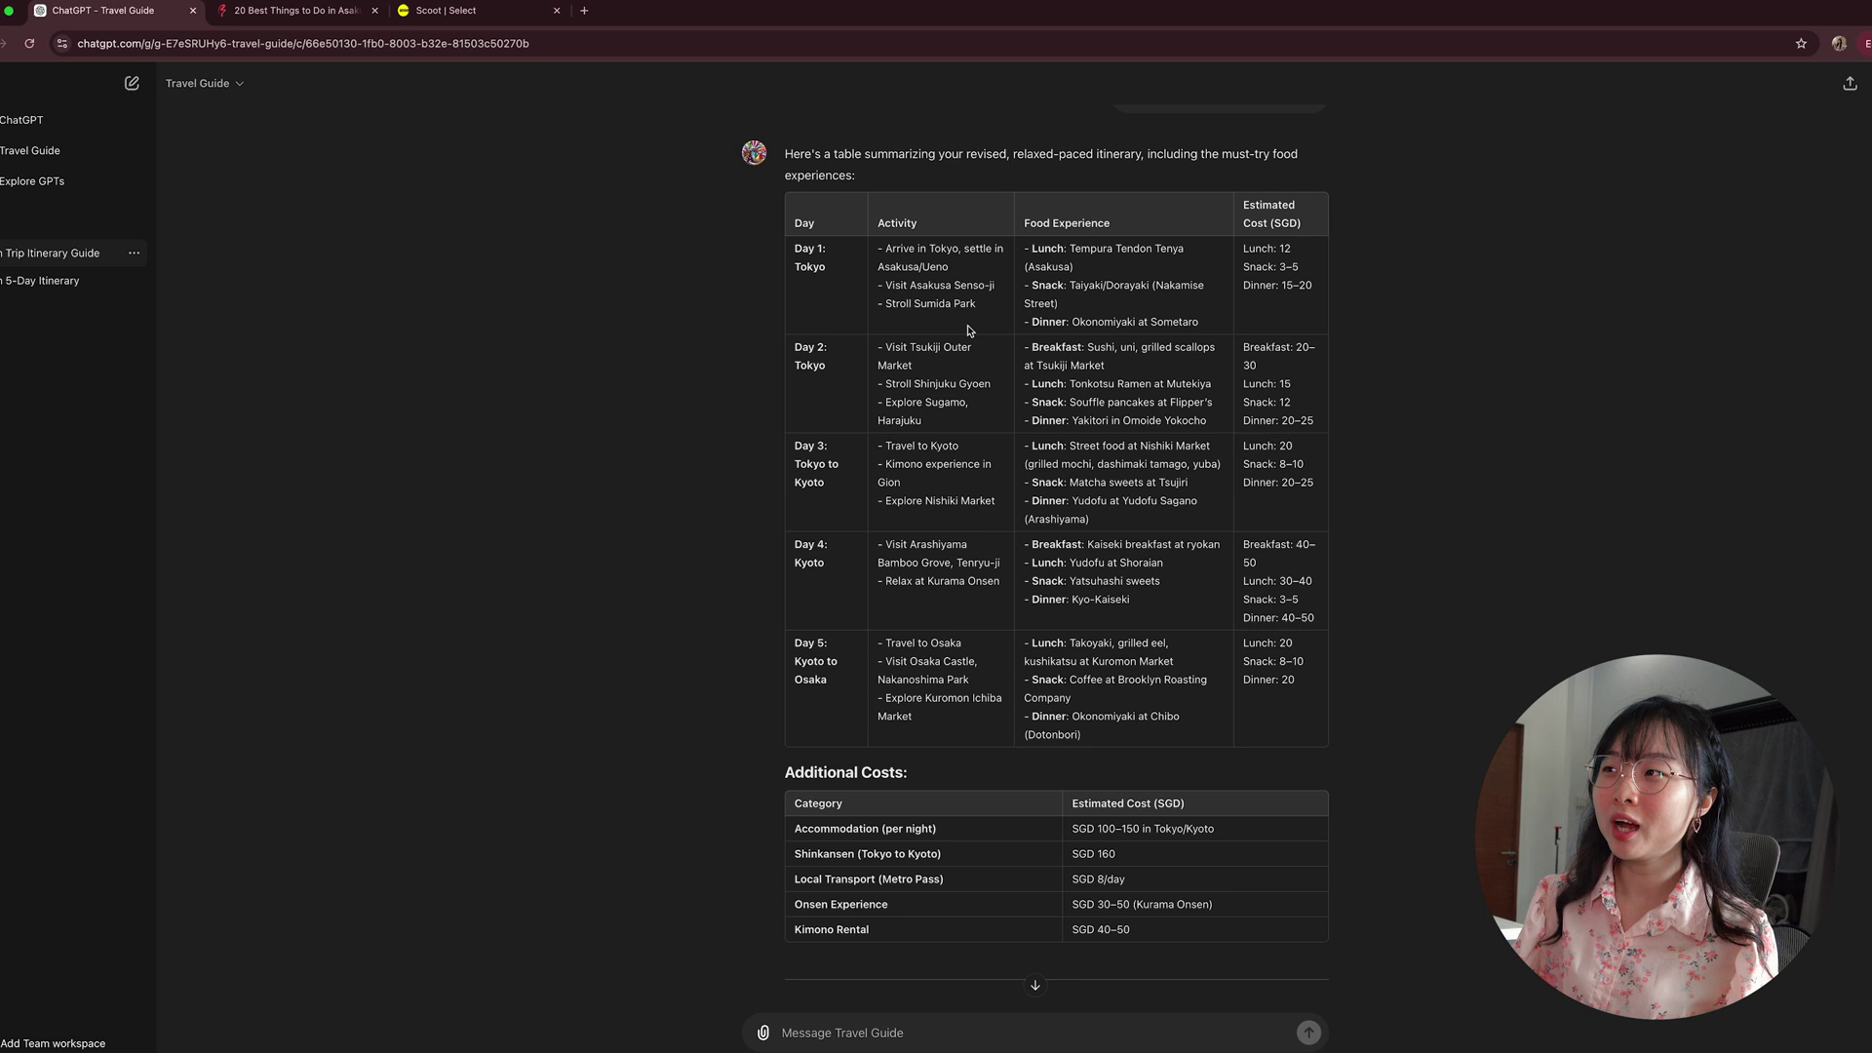
{"action": "scroll", "coordinate": [977, 332], "scroll_direction": "up", "scroll_amount": 1}
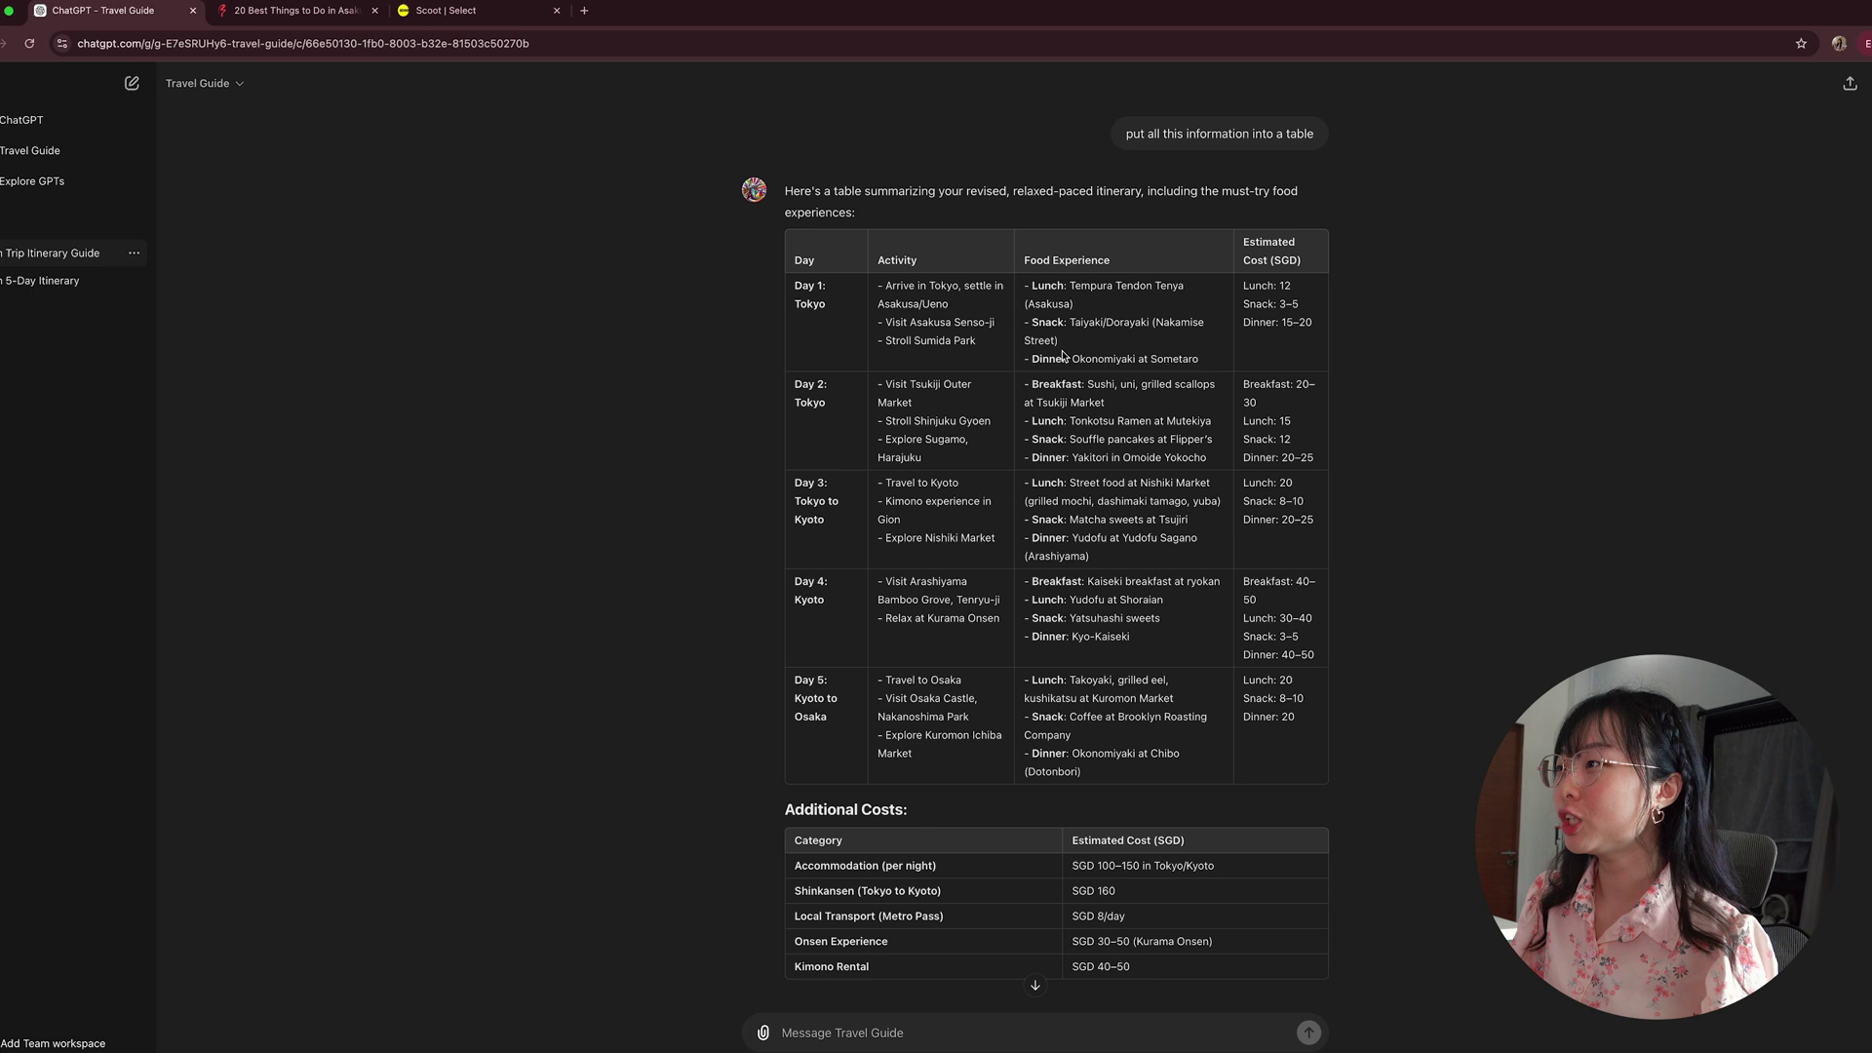
{"action": "triple_click", "coordinate": [1067, 260]}
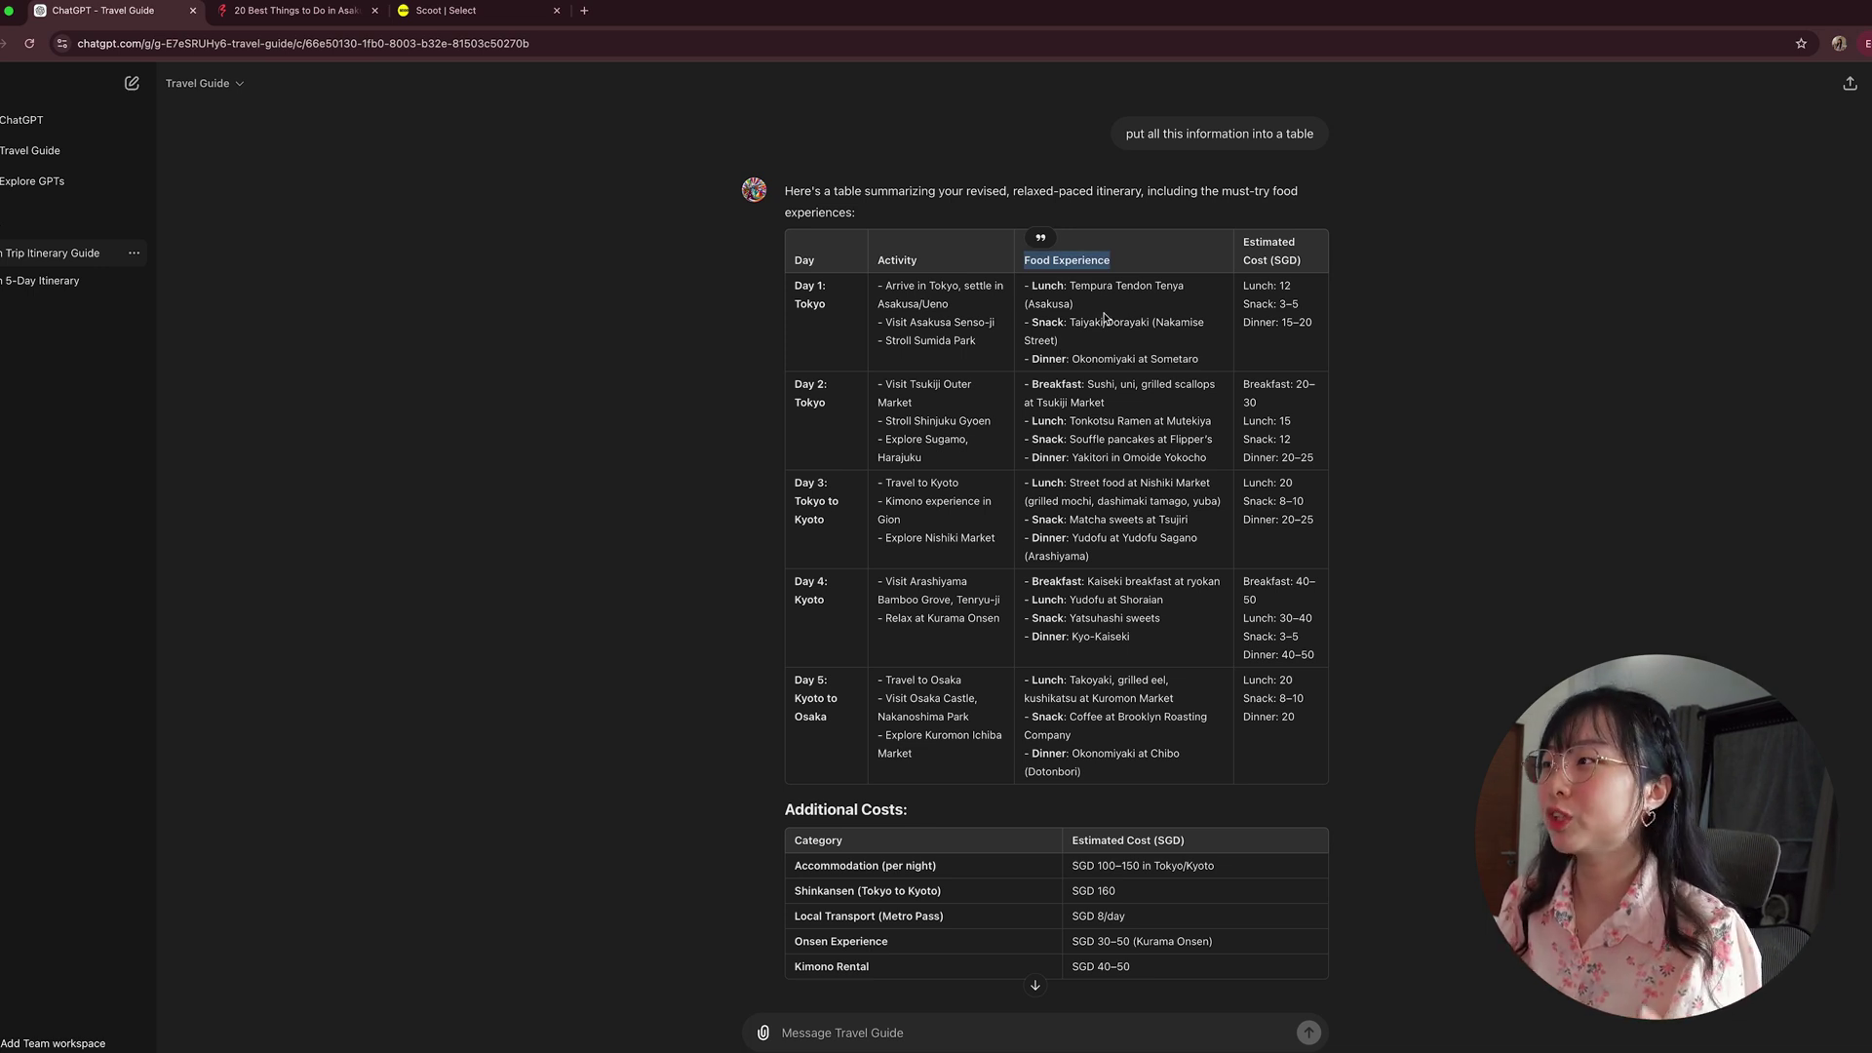
{"action": "left_click", "coordinate": [1093, 264]}
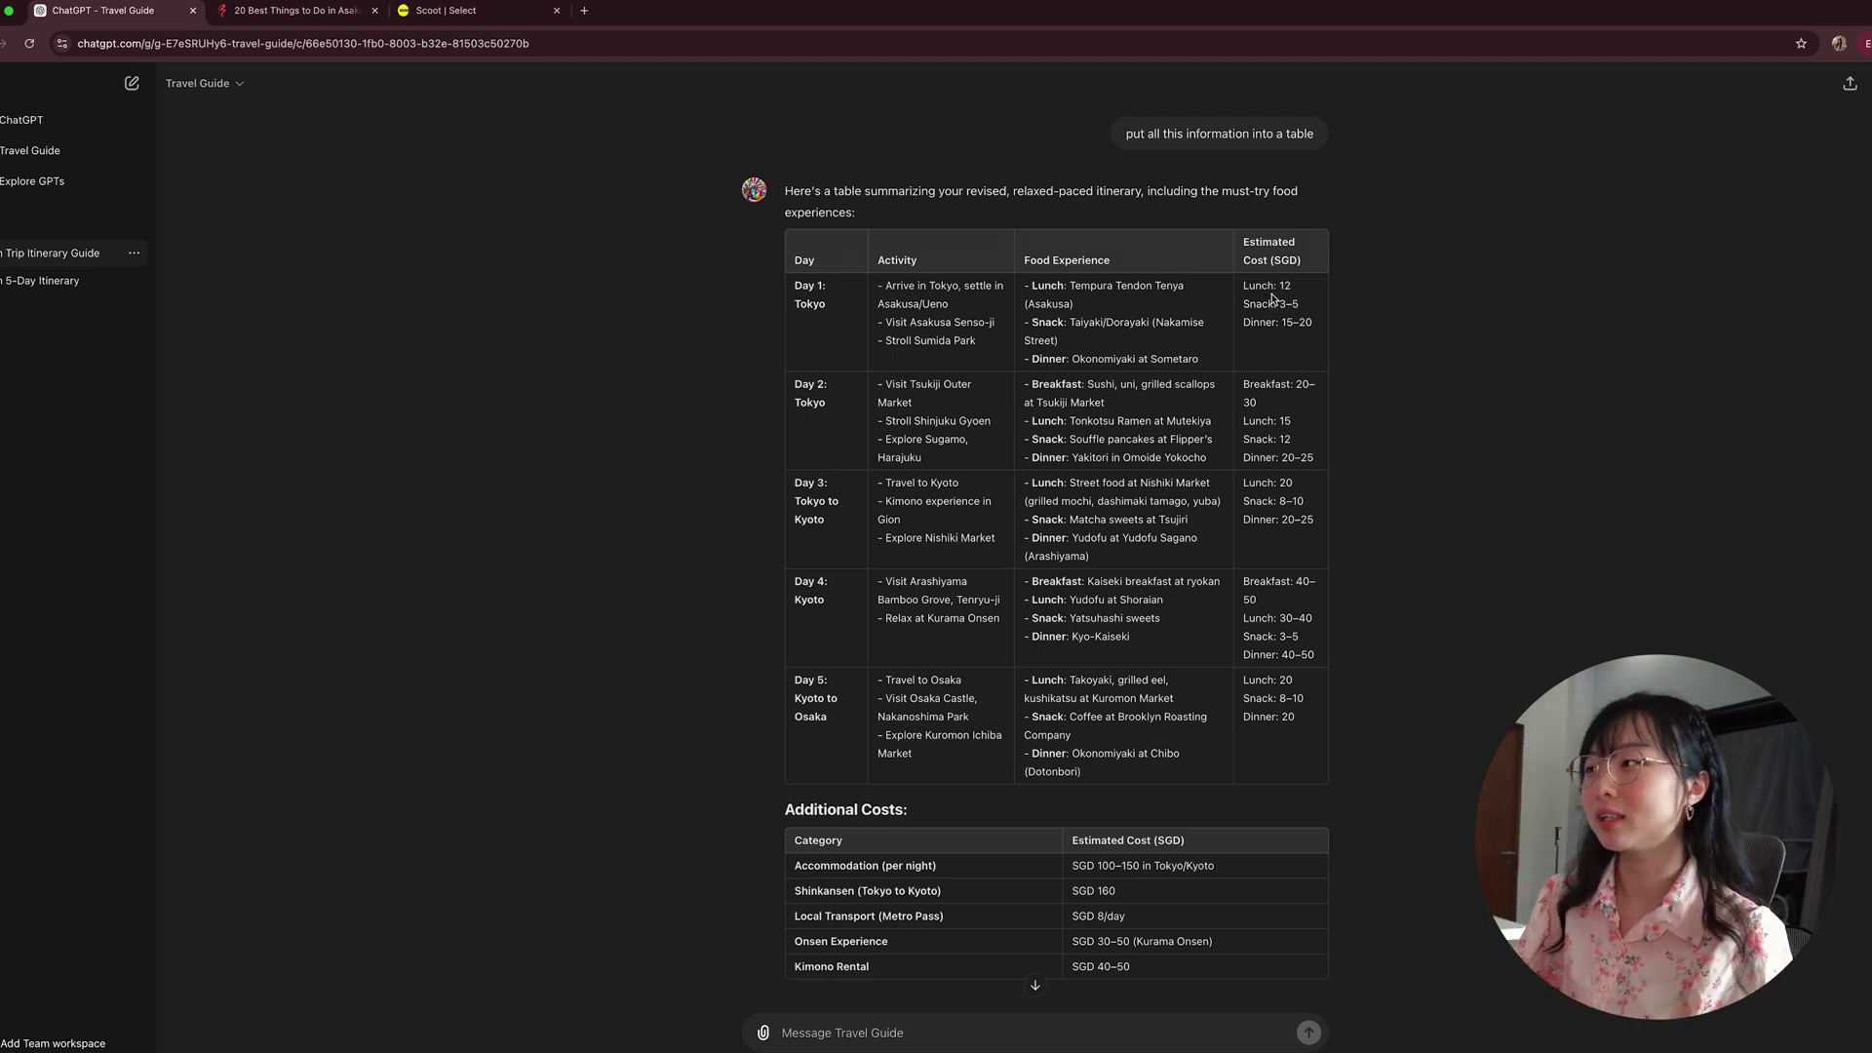
{"action": "scroll", "coordinate": [1322, 458], "scroll_direction": "down", "scroll_amount": 1}
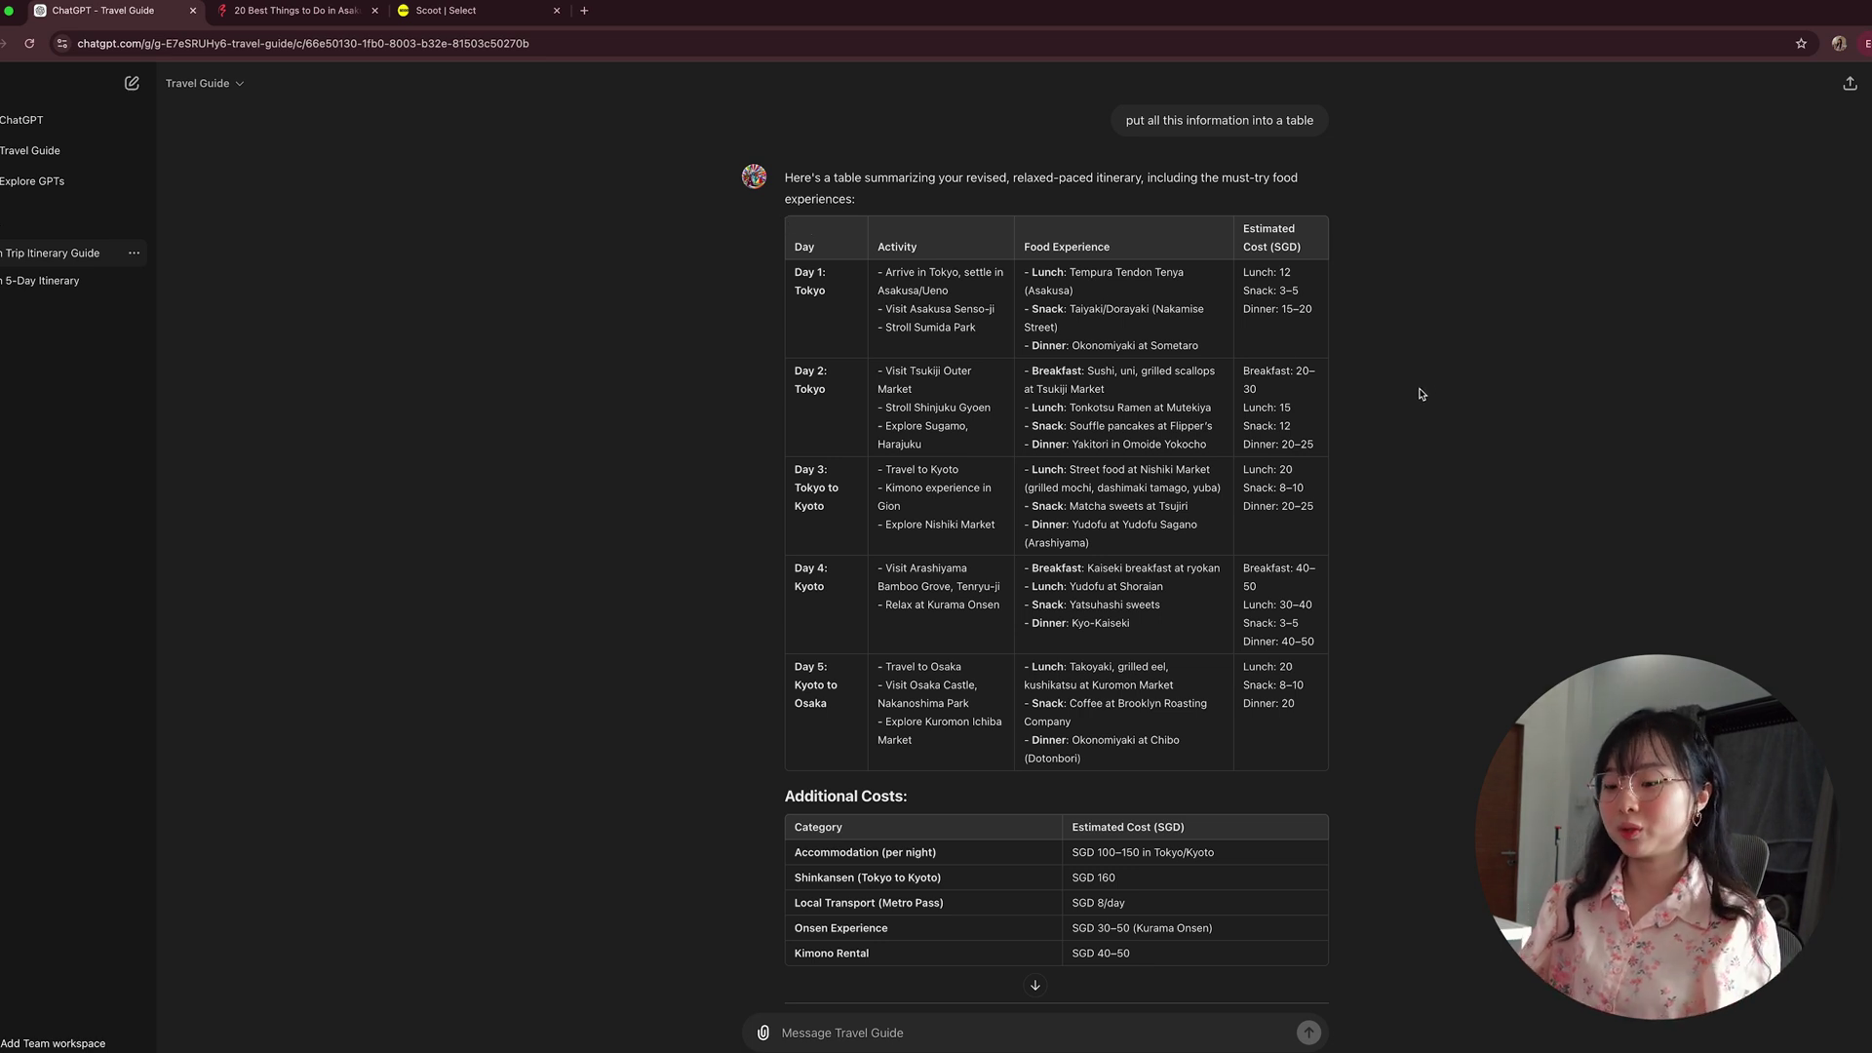
Translate the ChatGPT itinerary page into Chinese (Simplified) using Chrome's Translate
{"action": "left_click", "coordinate": [1869, 43]}
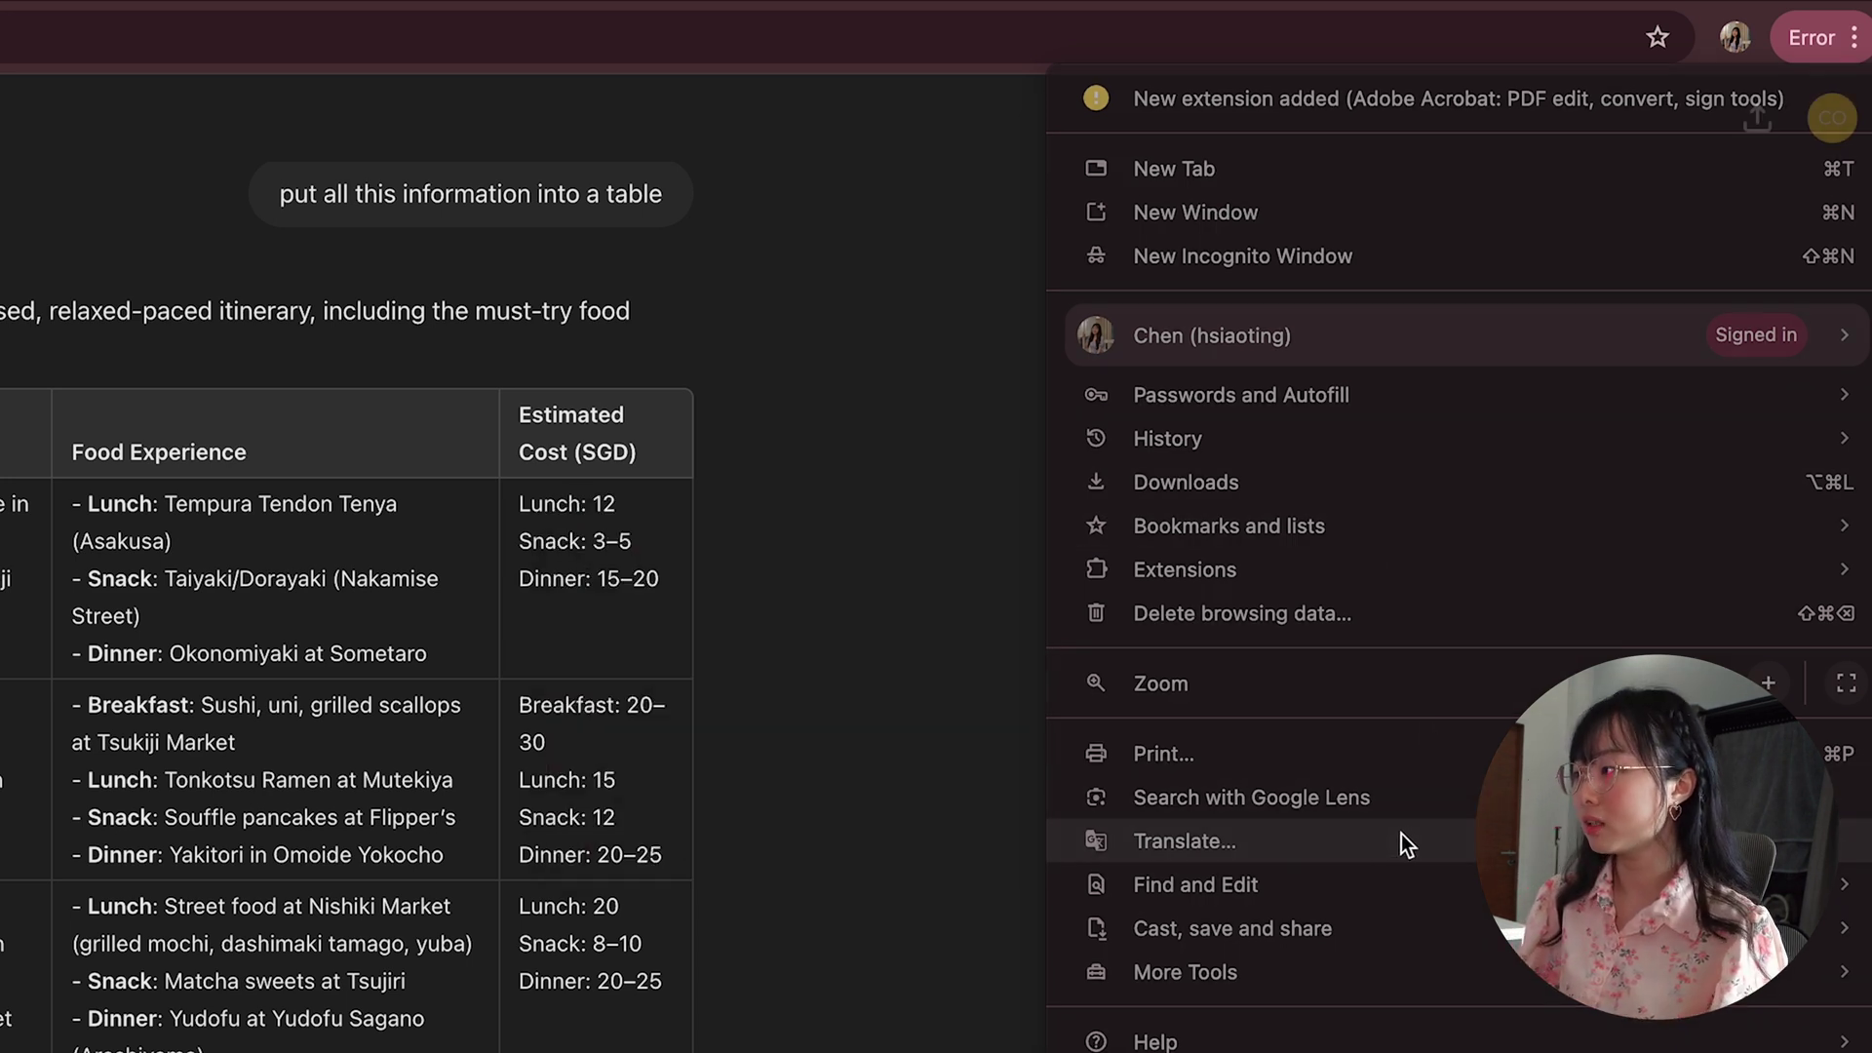
{"action": "left_click", "coordinate": [1377, 840]}
{"action": "left_click", "coordinate": [1814, 43]}
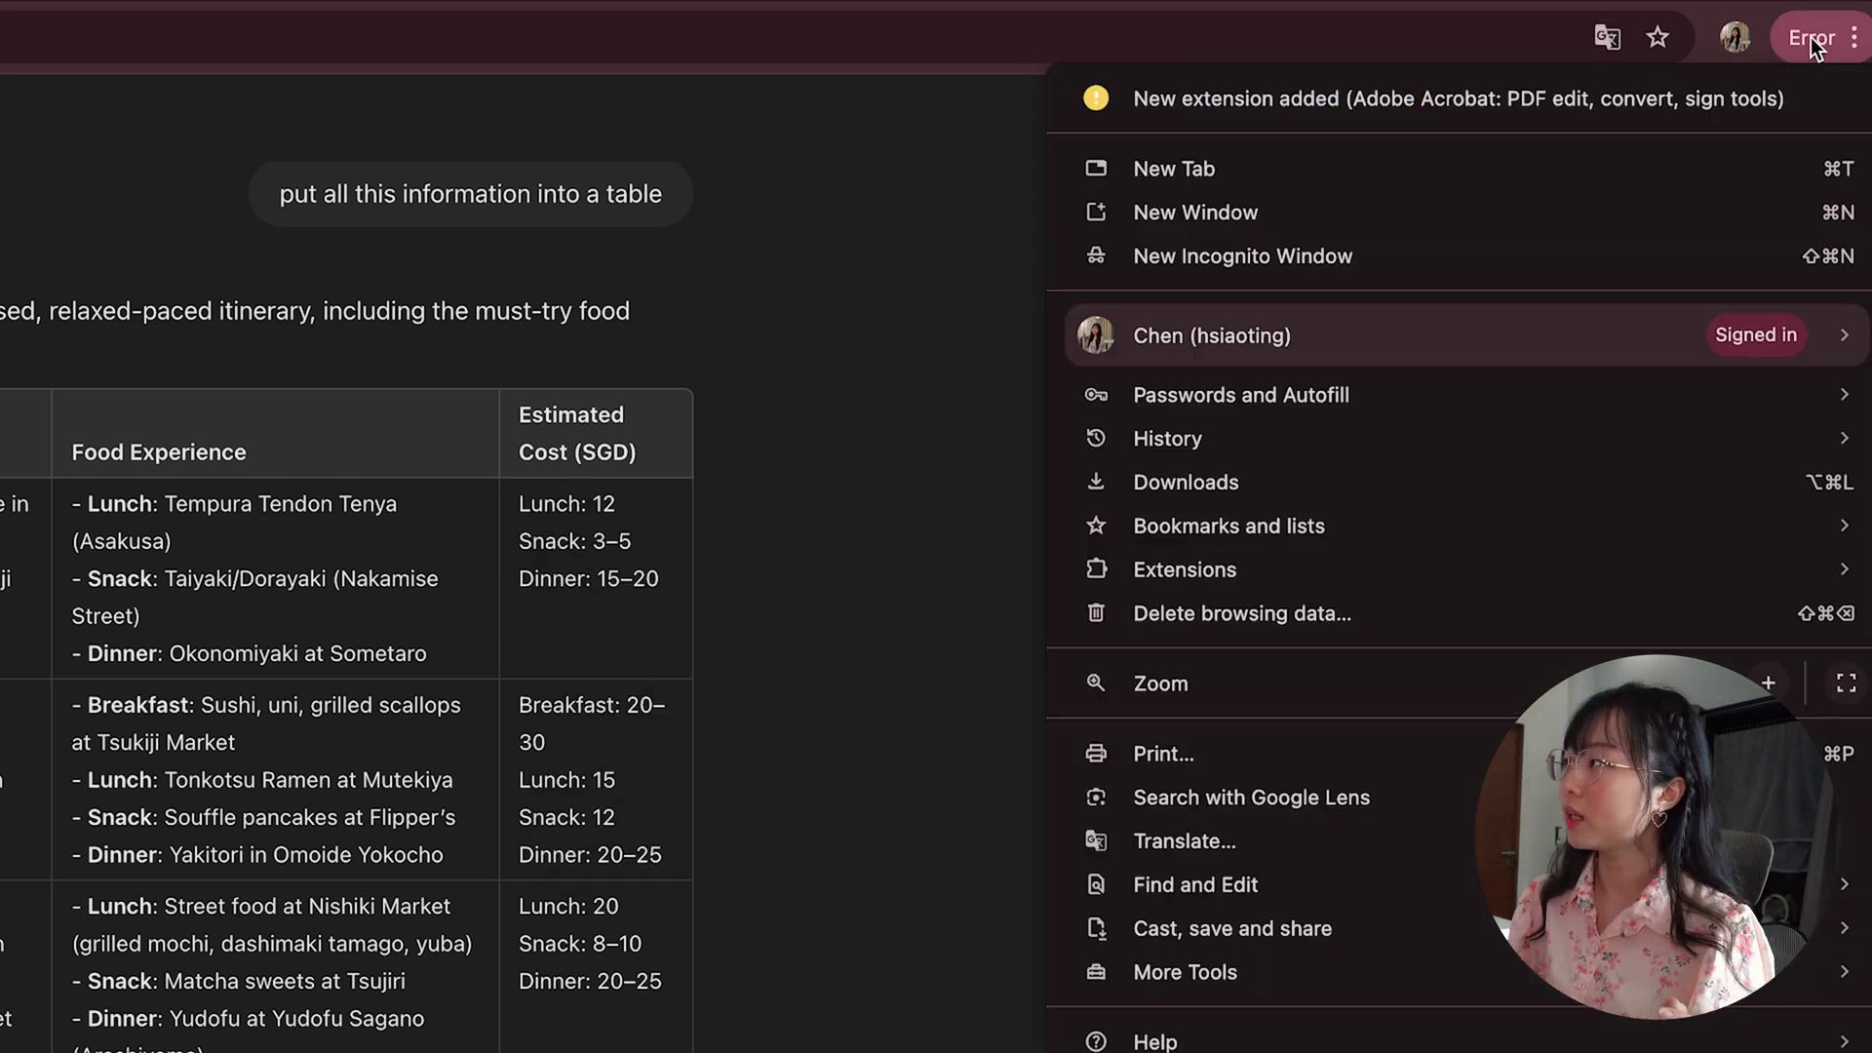
{"action": "left_click", "coordinate": [1342, 850]}
{"action": "left_click", "coordinate": [1404, 186]}
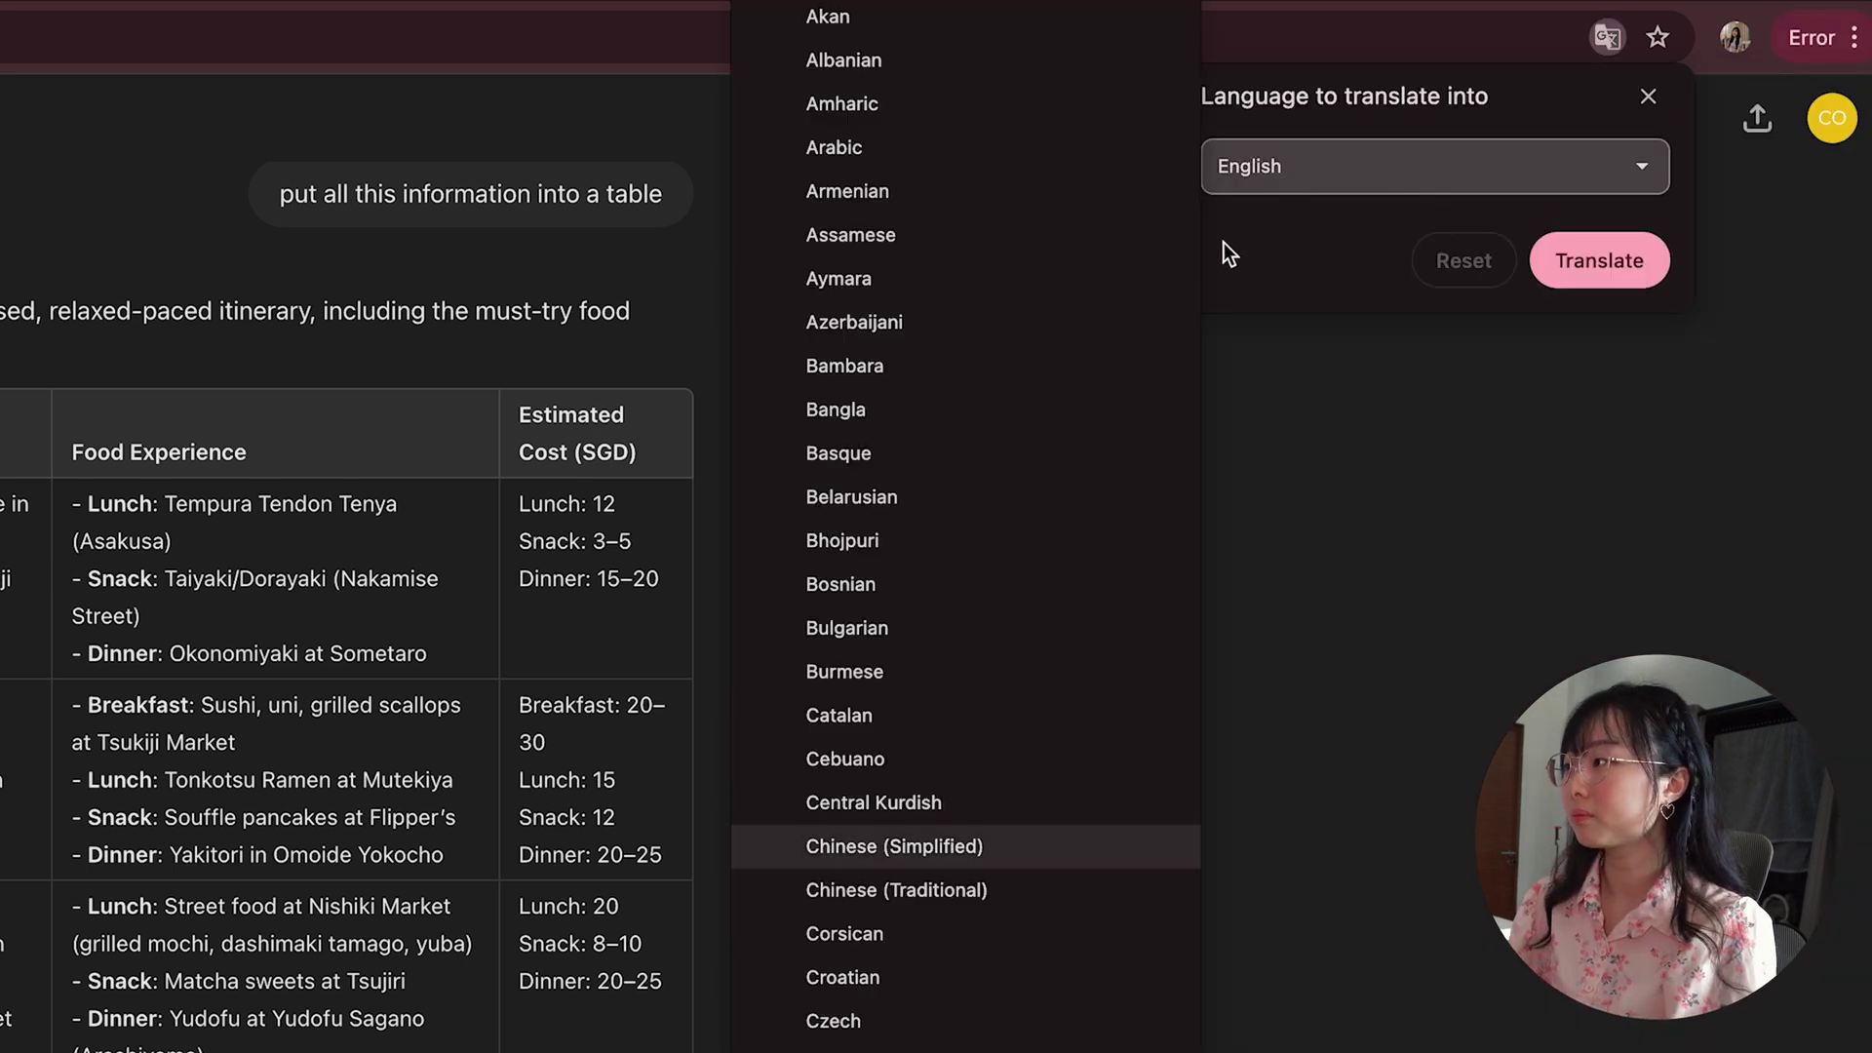
{"action": "left_click", "coordinate": [991, 845]}
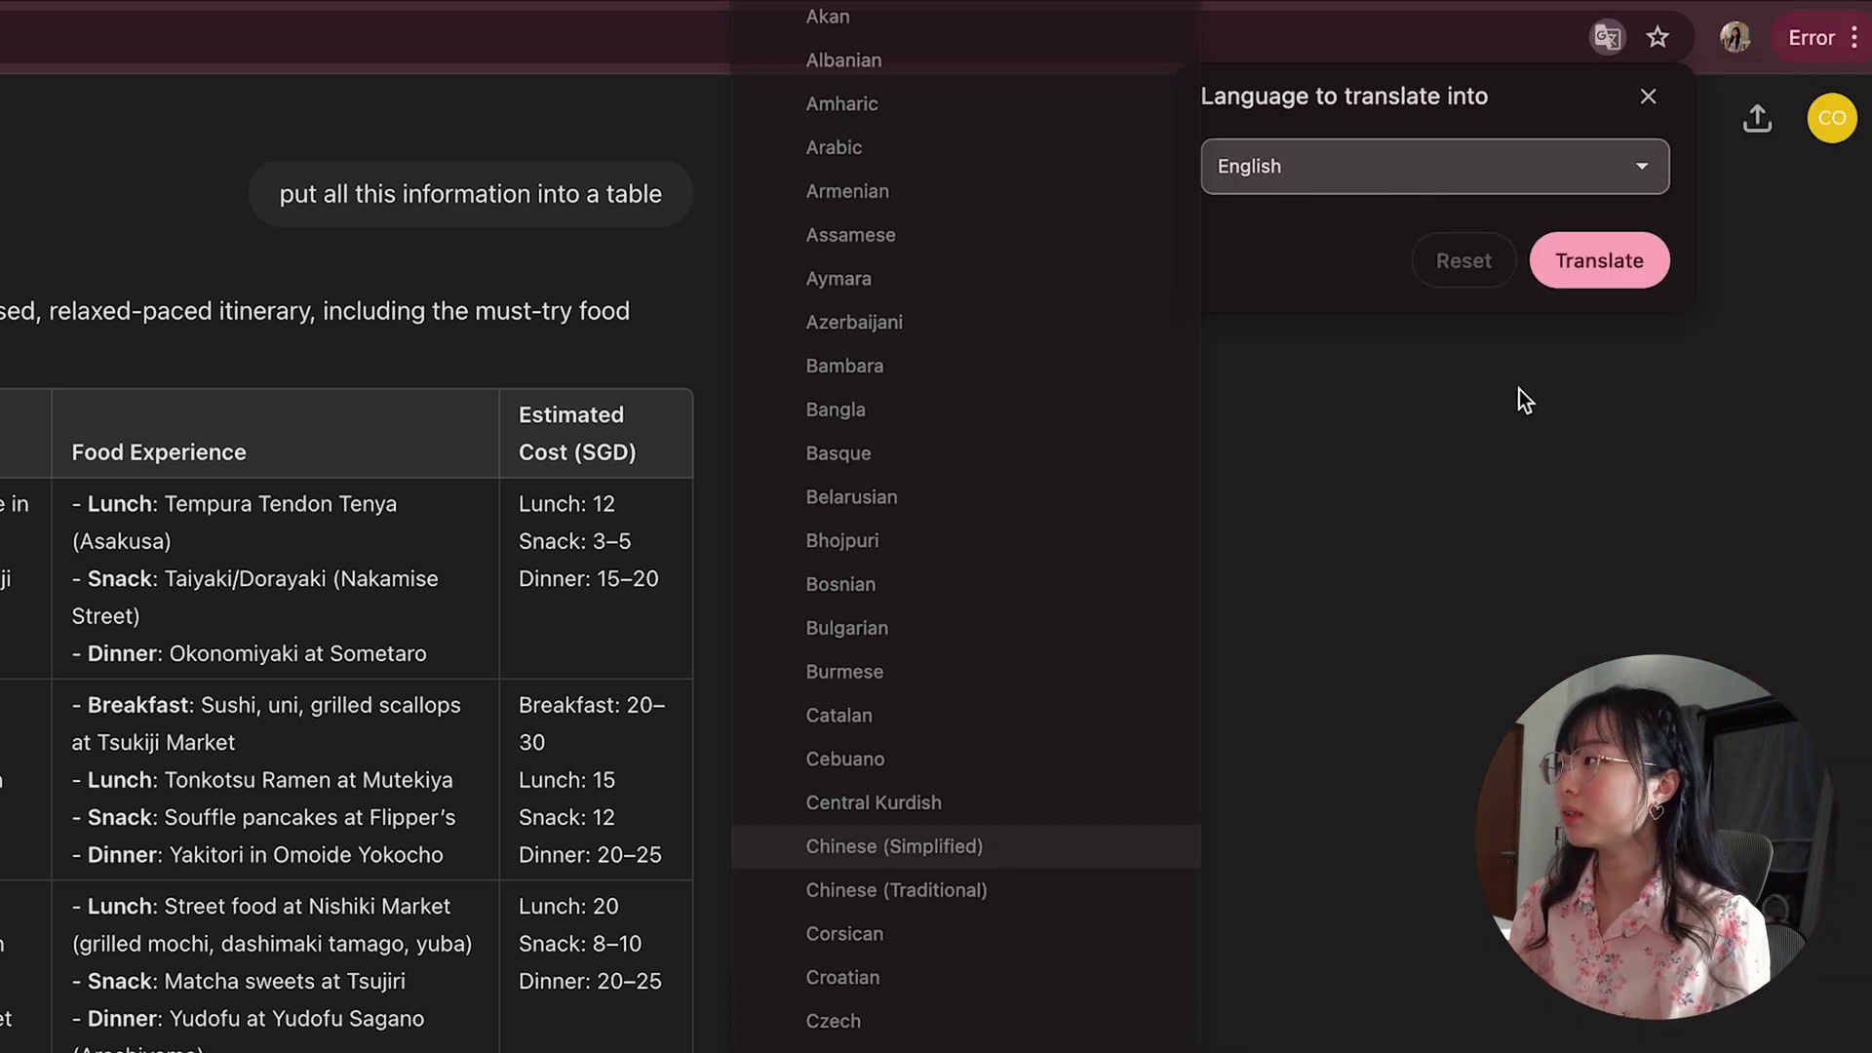
{"action": "left_click", "coordinate": [1619, 269]}
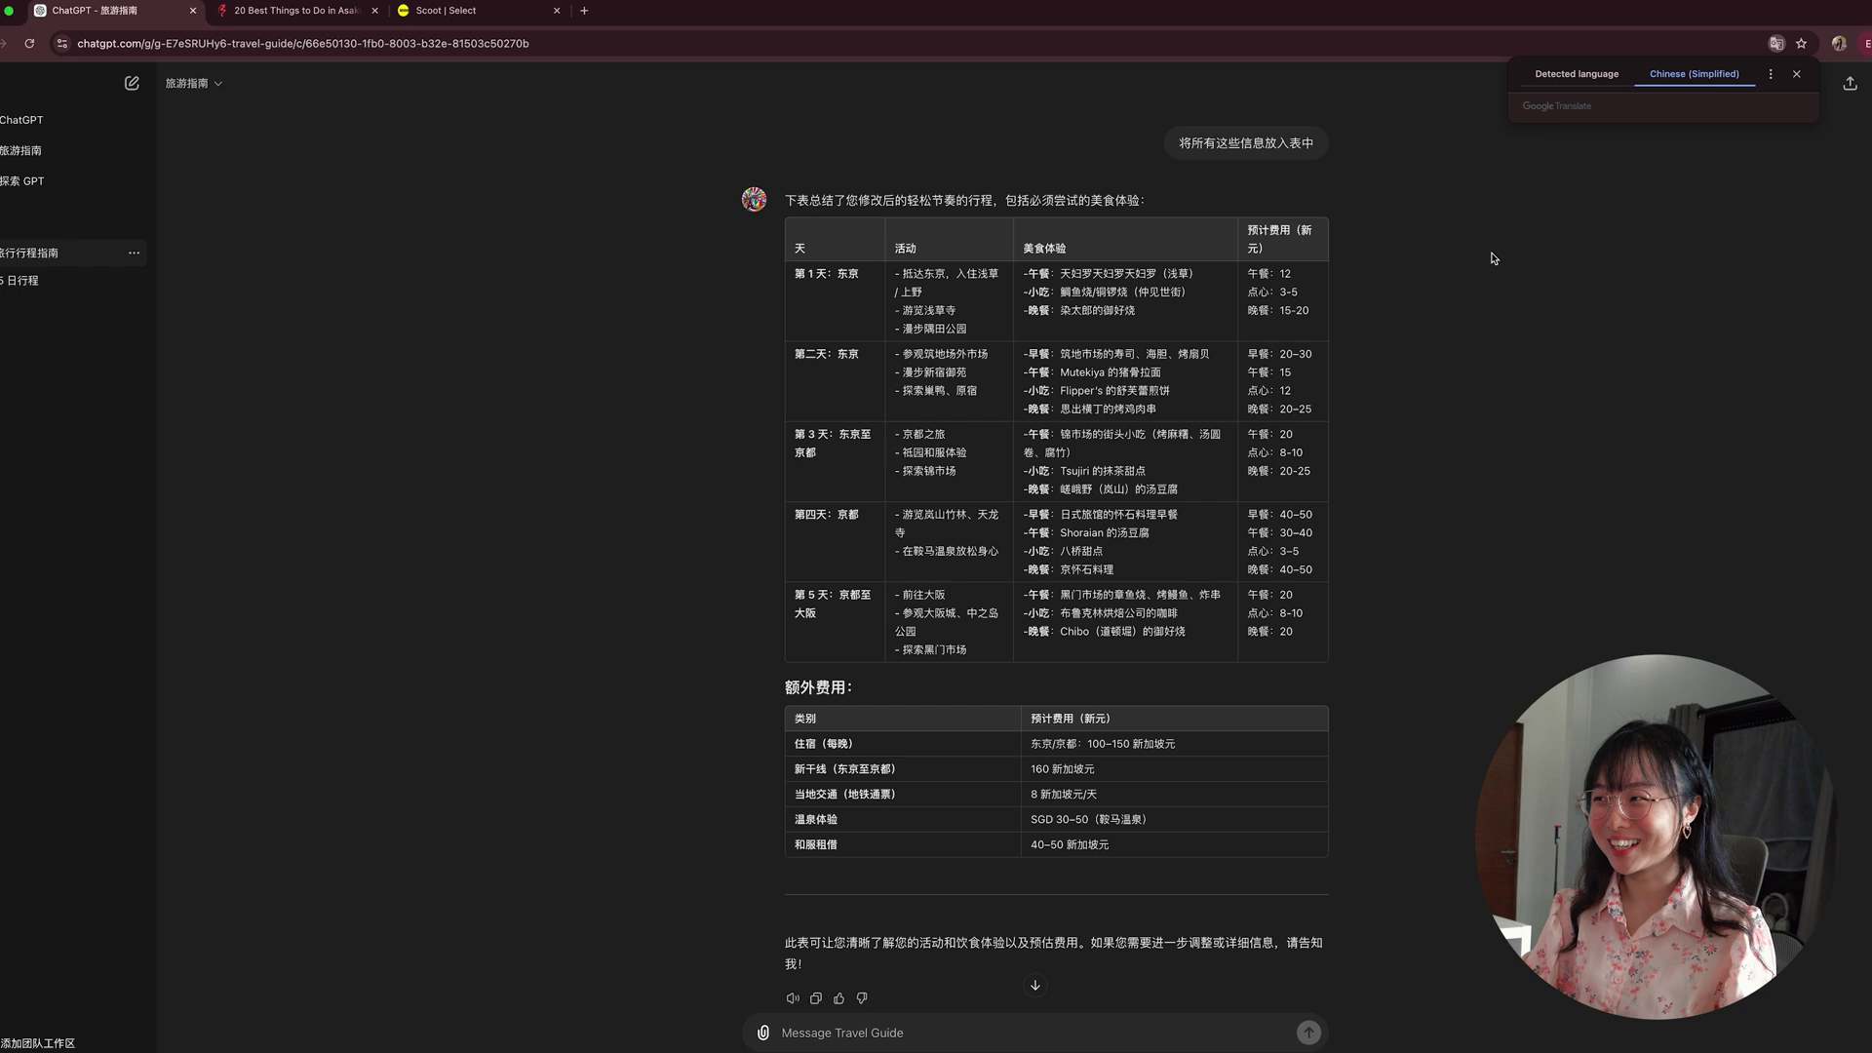
{"action": "left_click", "coordinate": [1695, 74]}
{"action": "left_click", "coordinate": [1662, 106]}
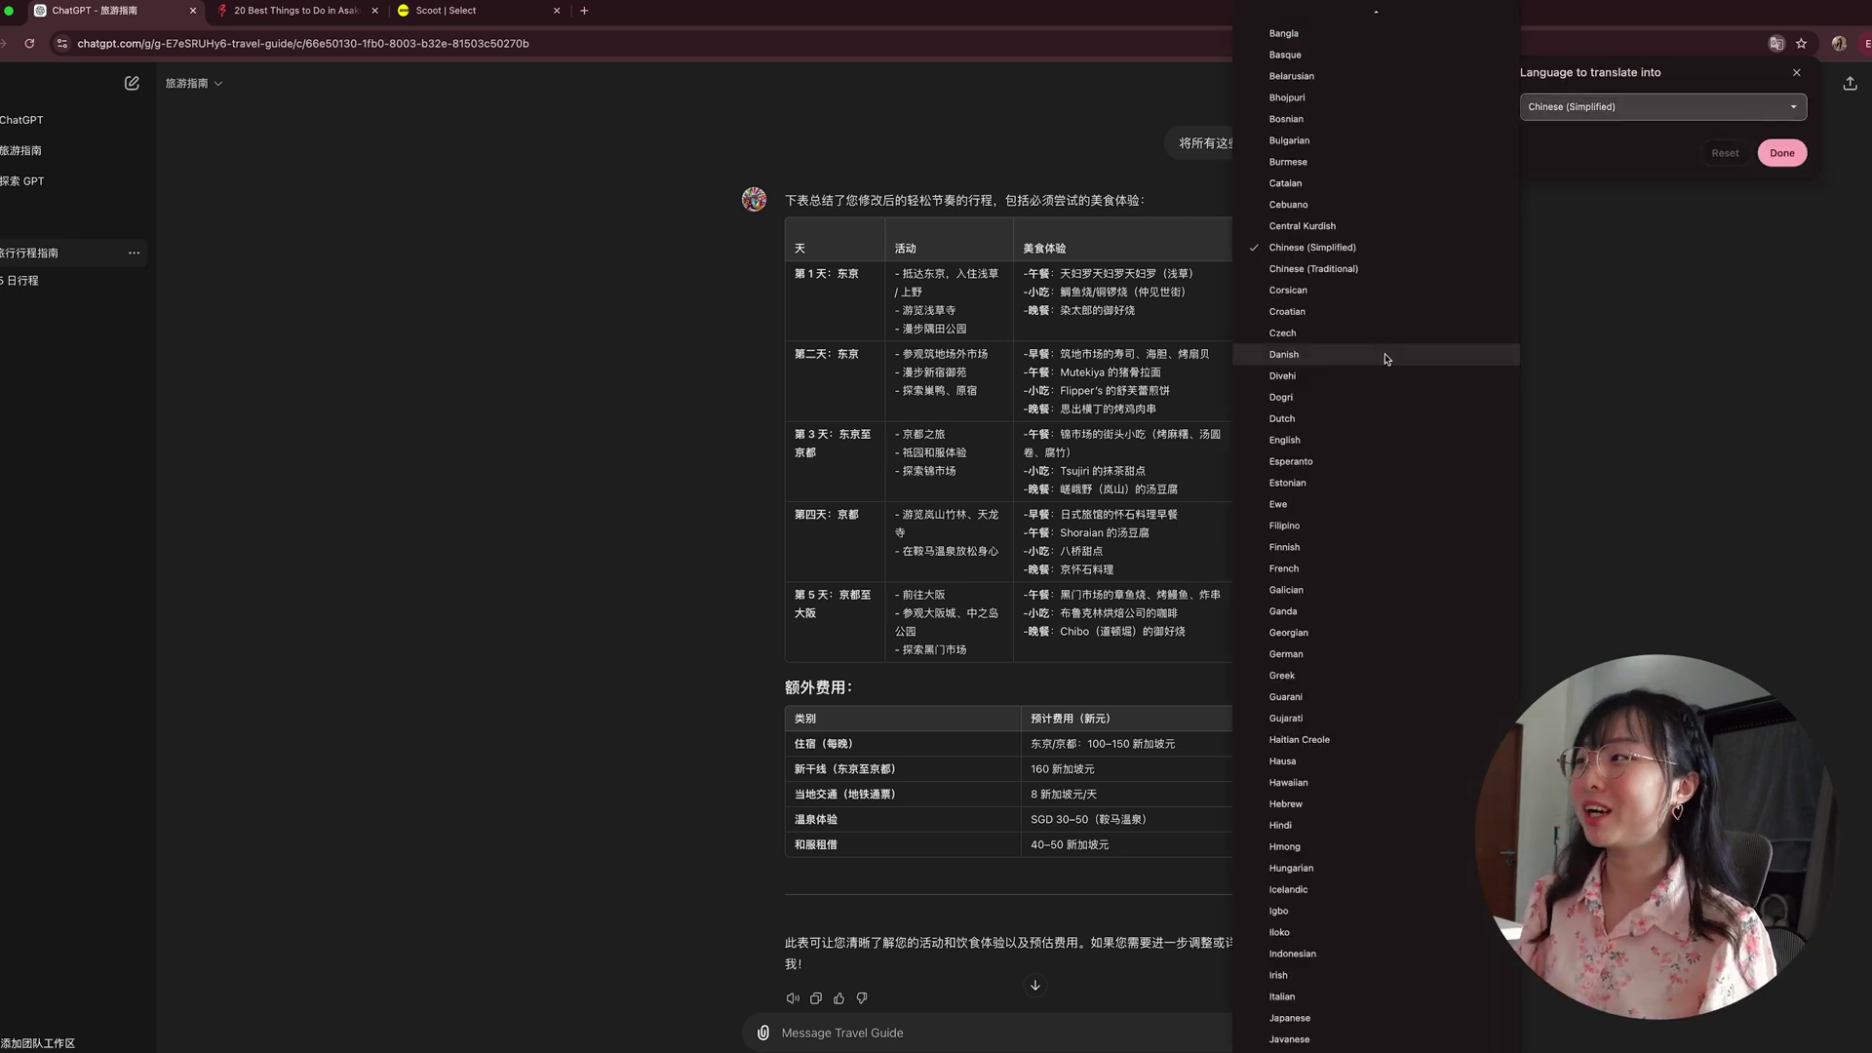
{"action": "scroll", "coordinate": [1395, 410], "scroll_direction": "down", "scroll_amount": 2}
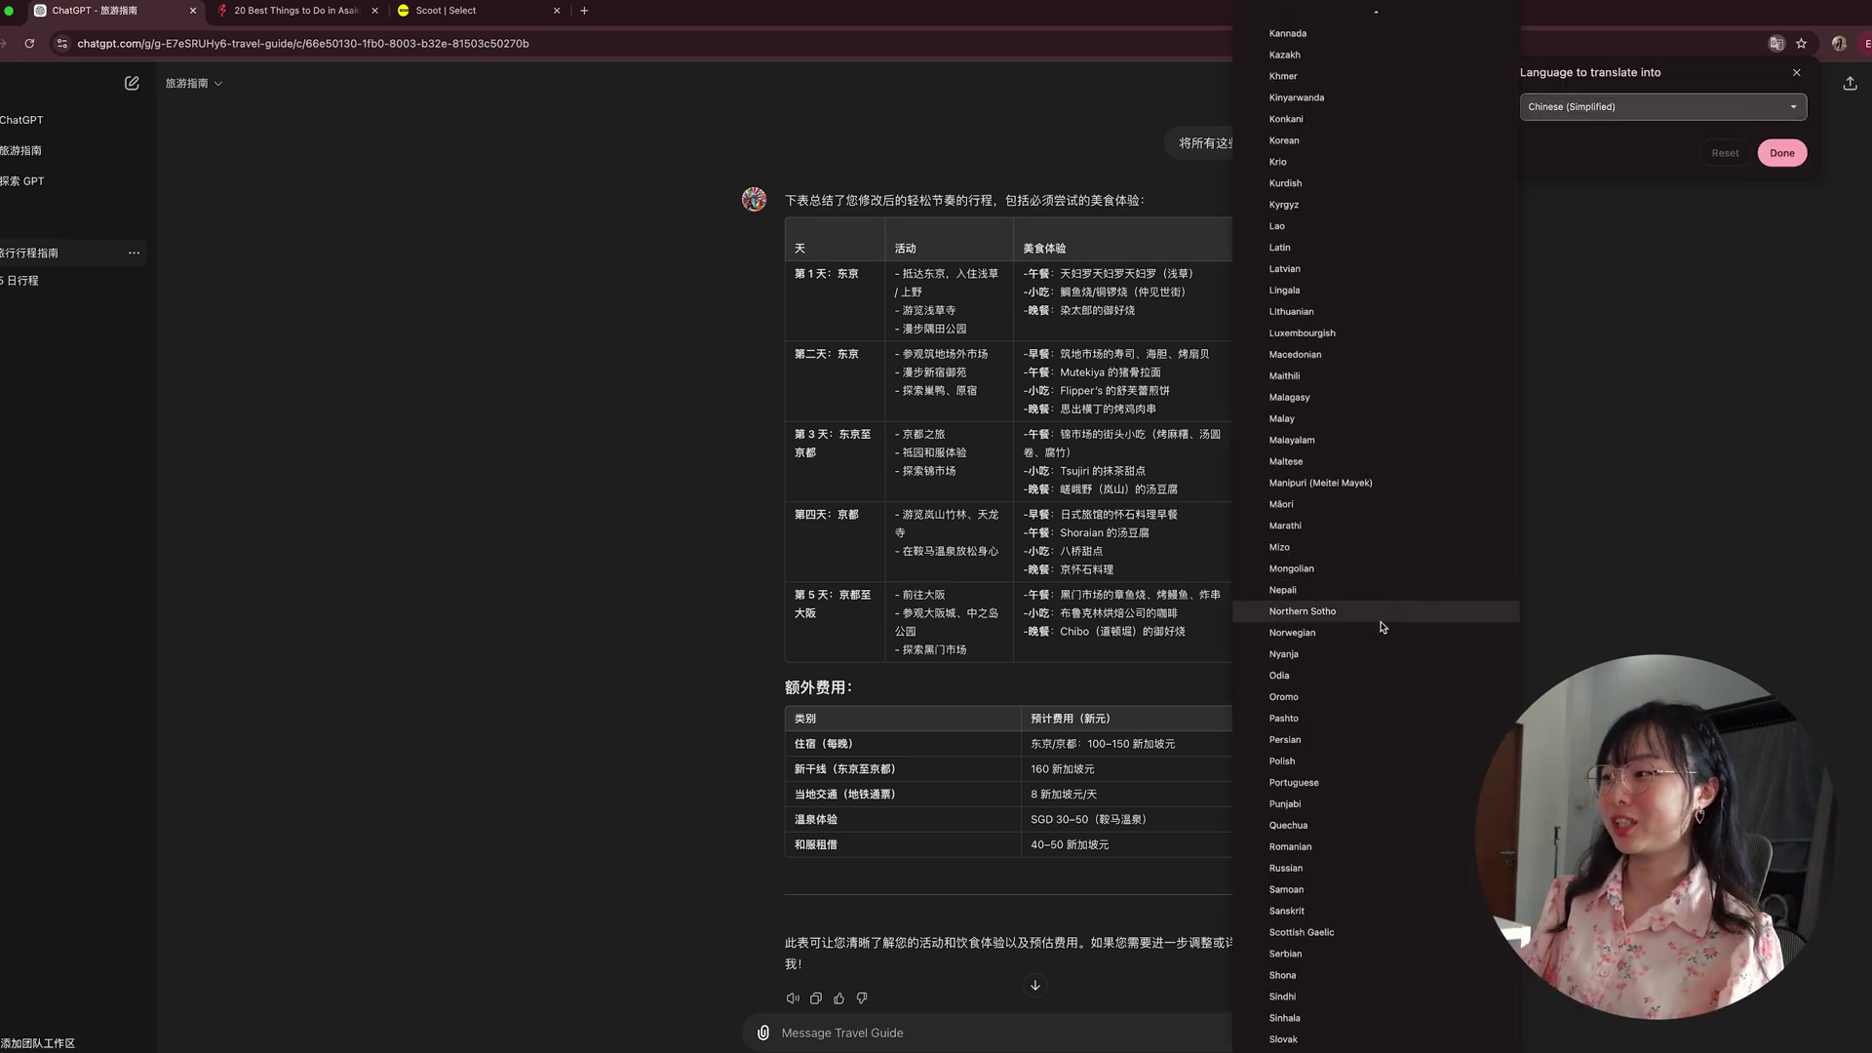
{"action": "left_click", "coordinate": [1640, 425]}
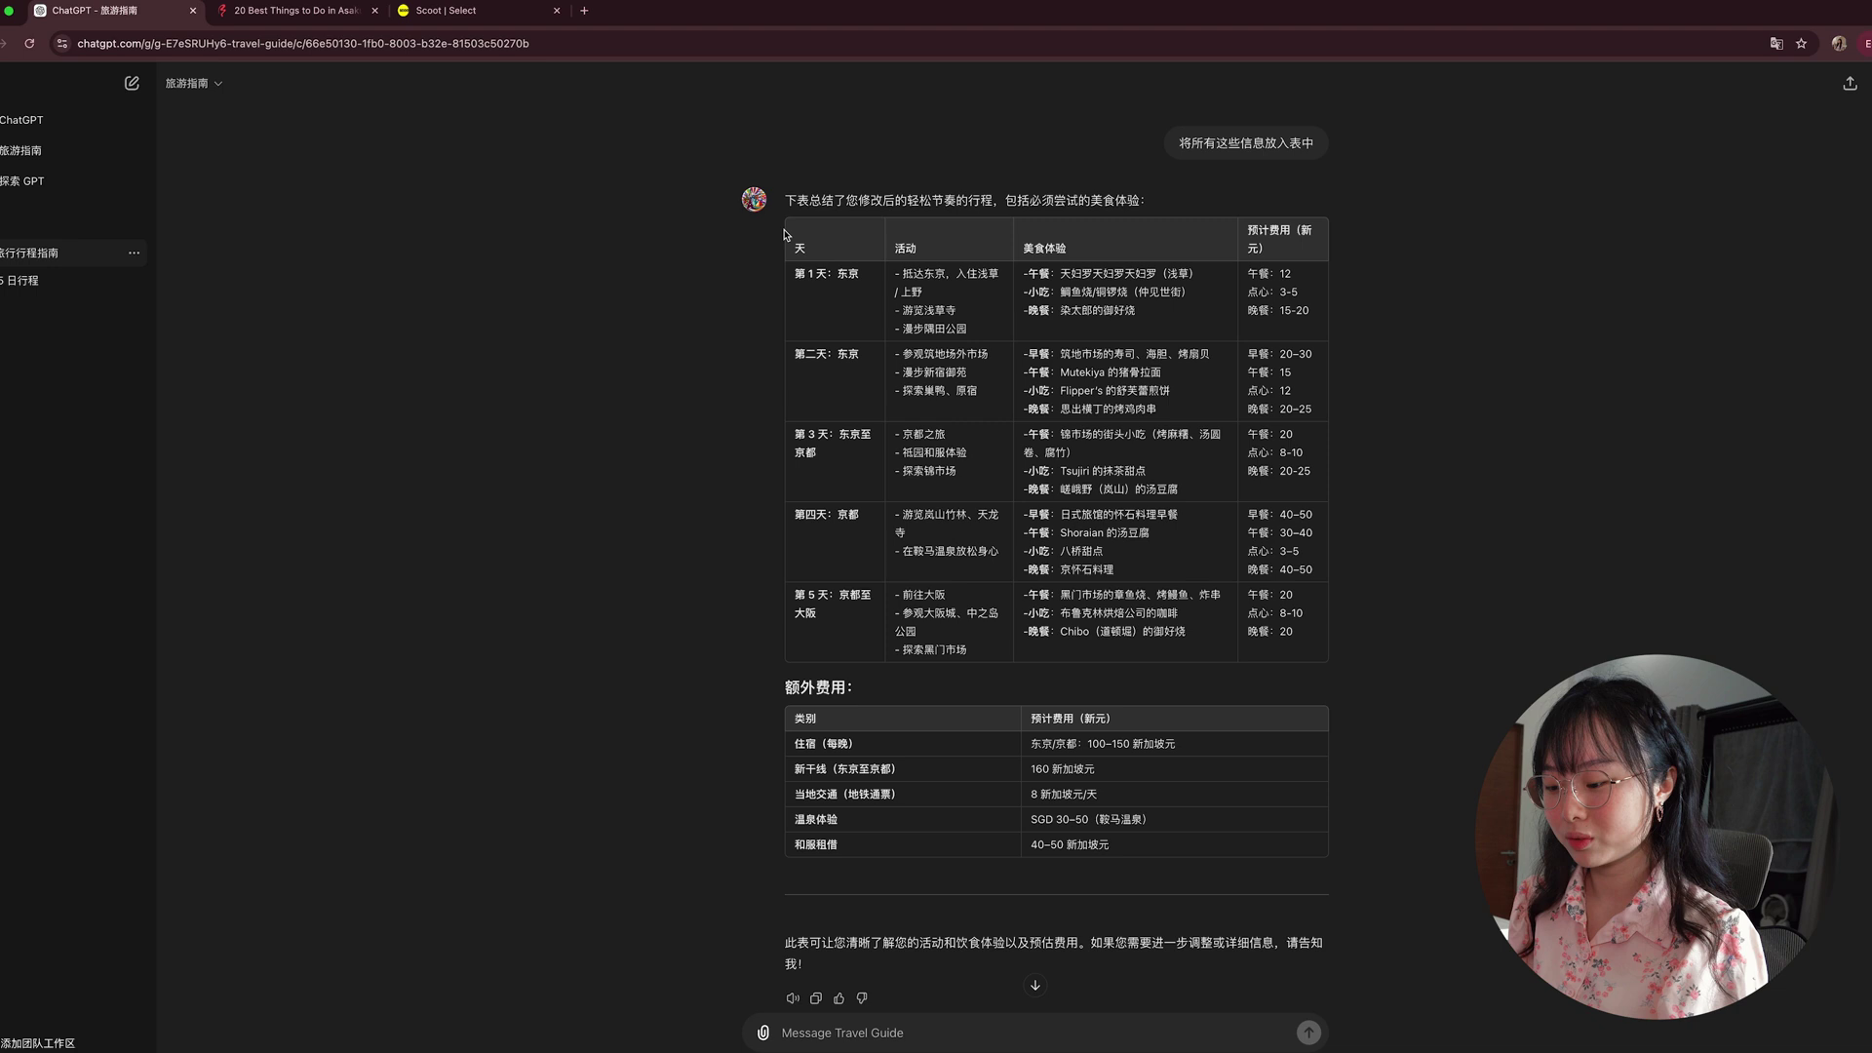
Screenshot a region covering both translated itinerary tables
{"action": "key", "text": "super+shift+5"}
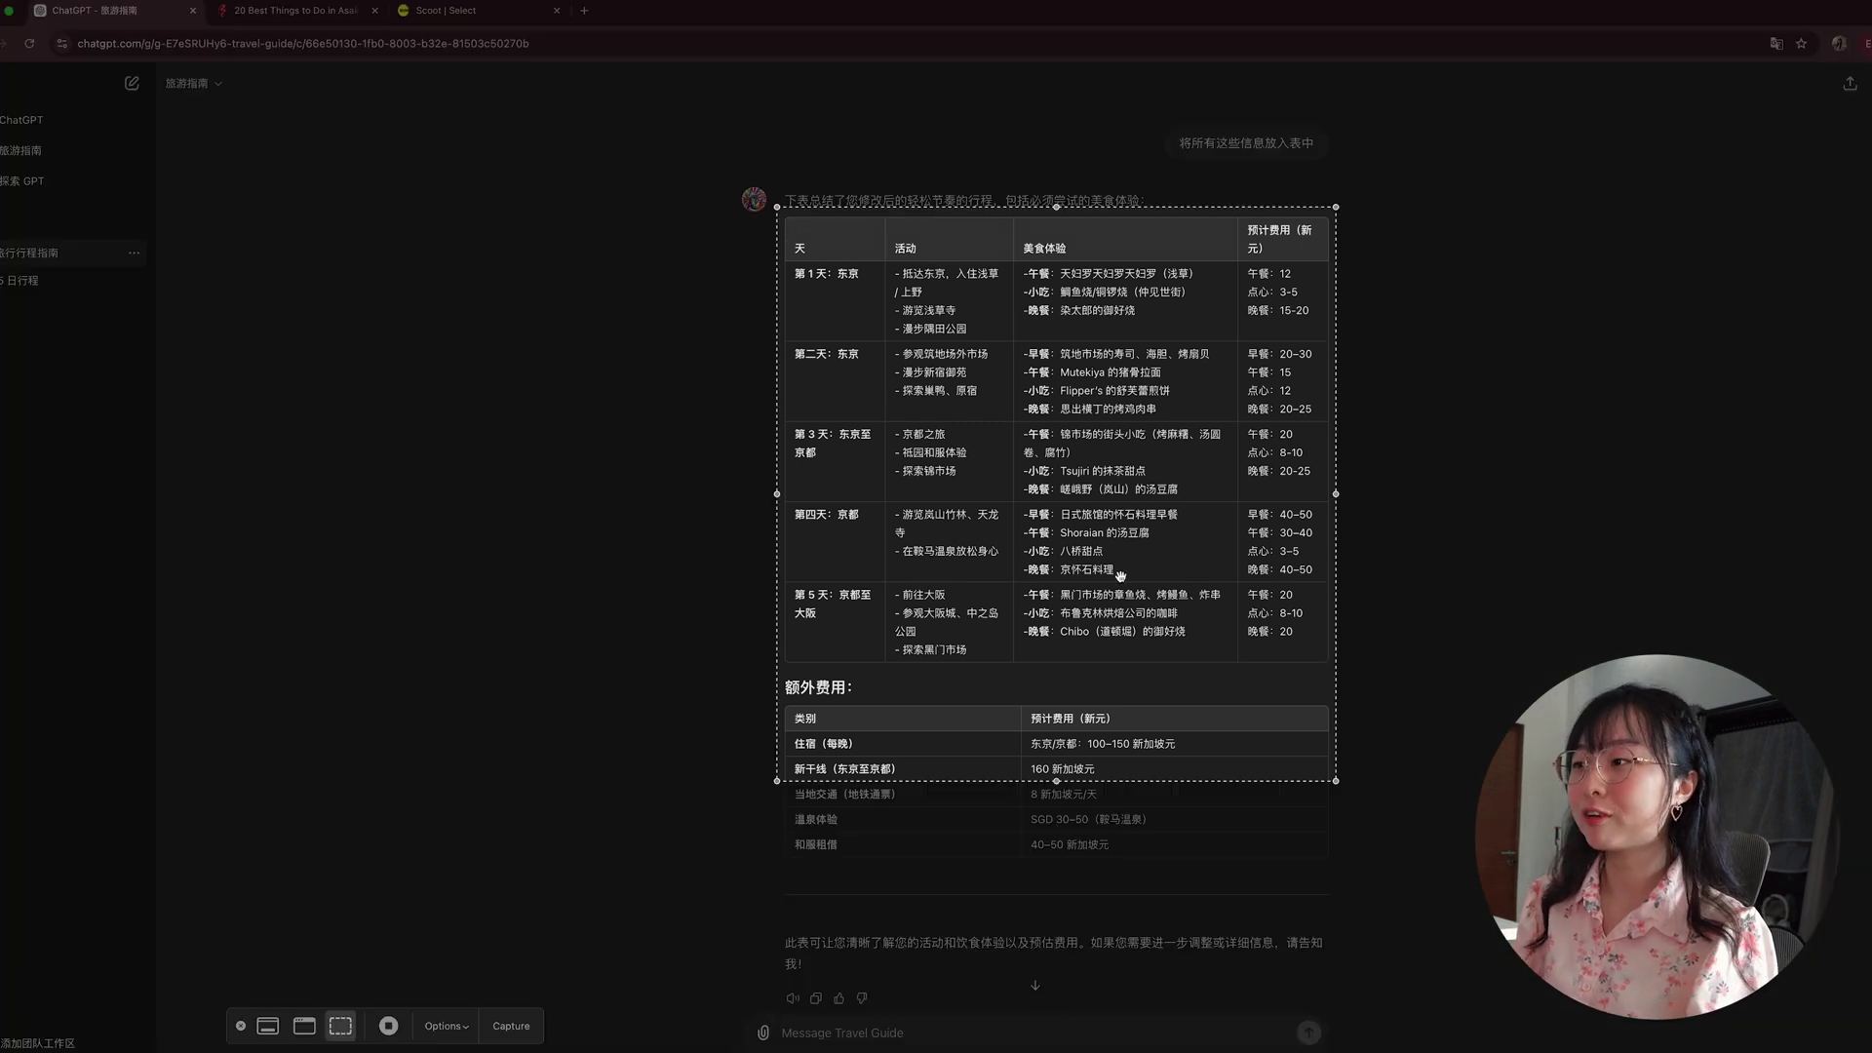
{"action": "left_click_drag", "start_coordinate": [1056, 783], "coordinate": [1056, 865]}
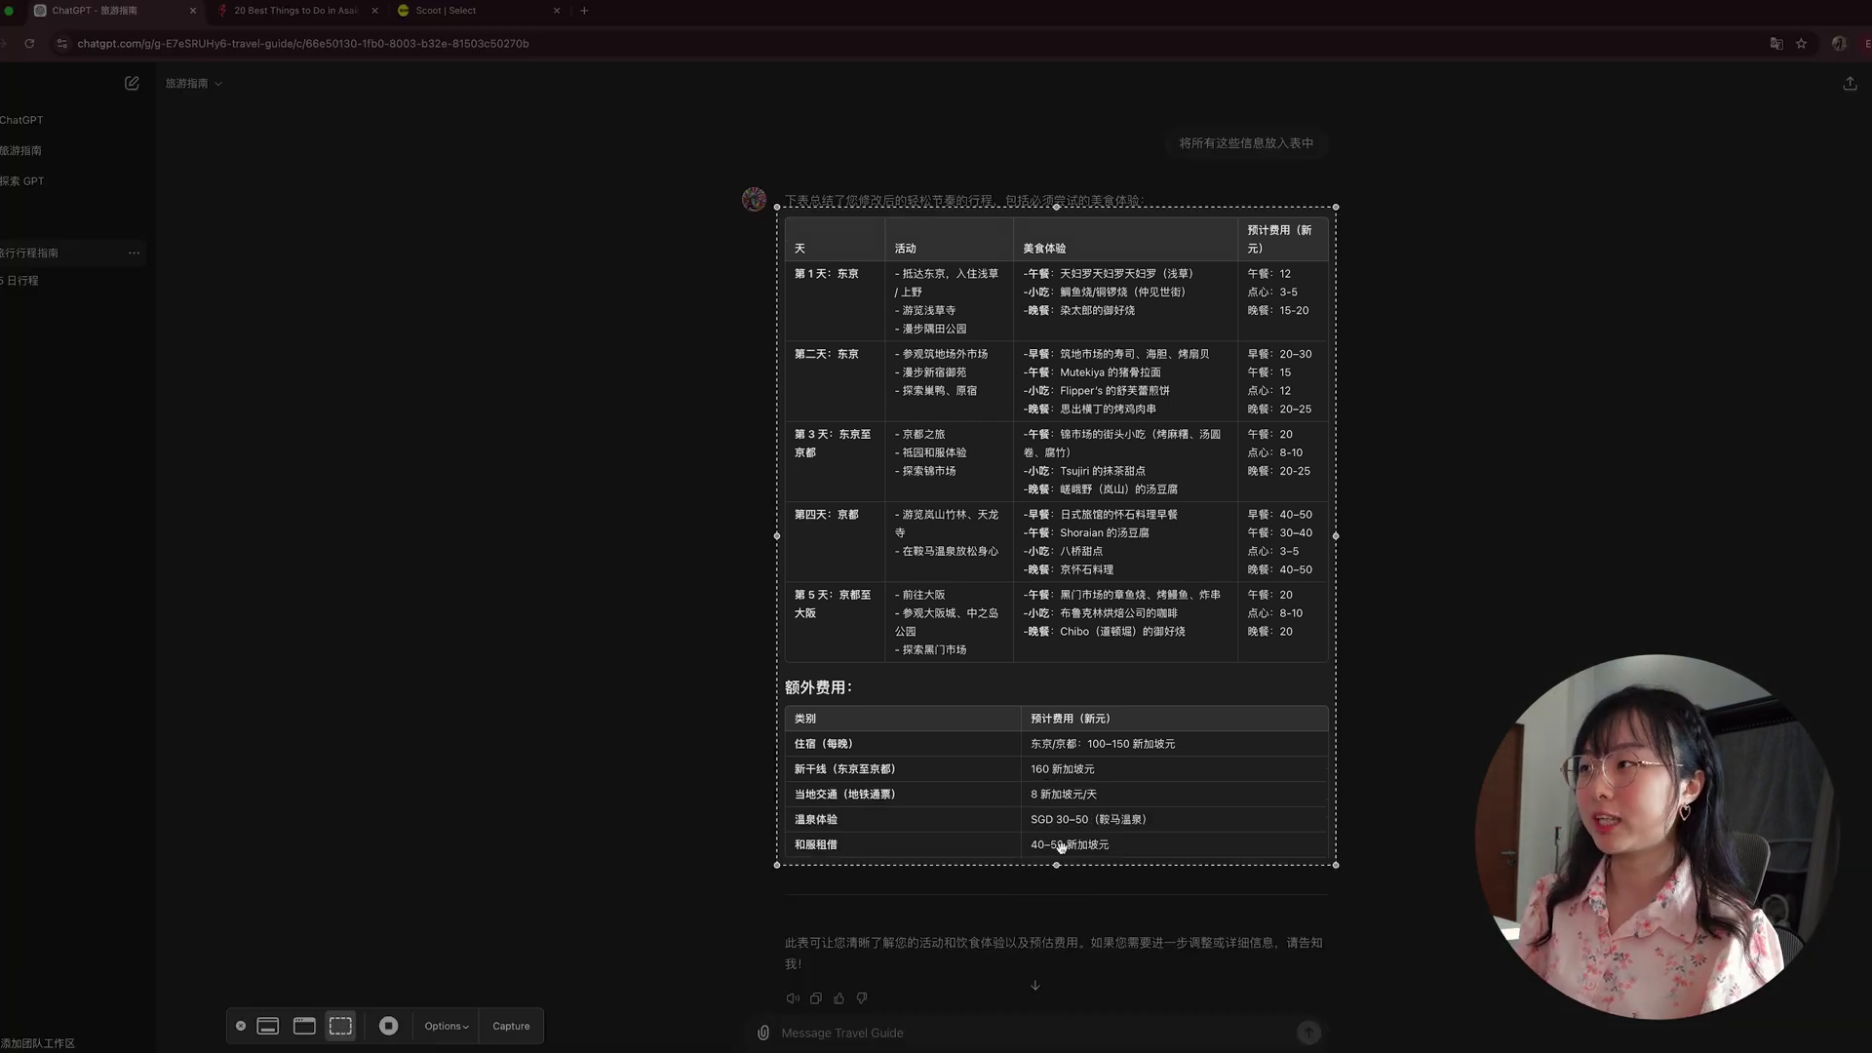
{"action": "left_click_drag", "start_coordinate": [1064, 210], "coordinate": [1064, 212]}
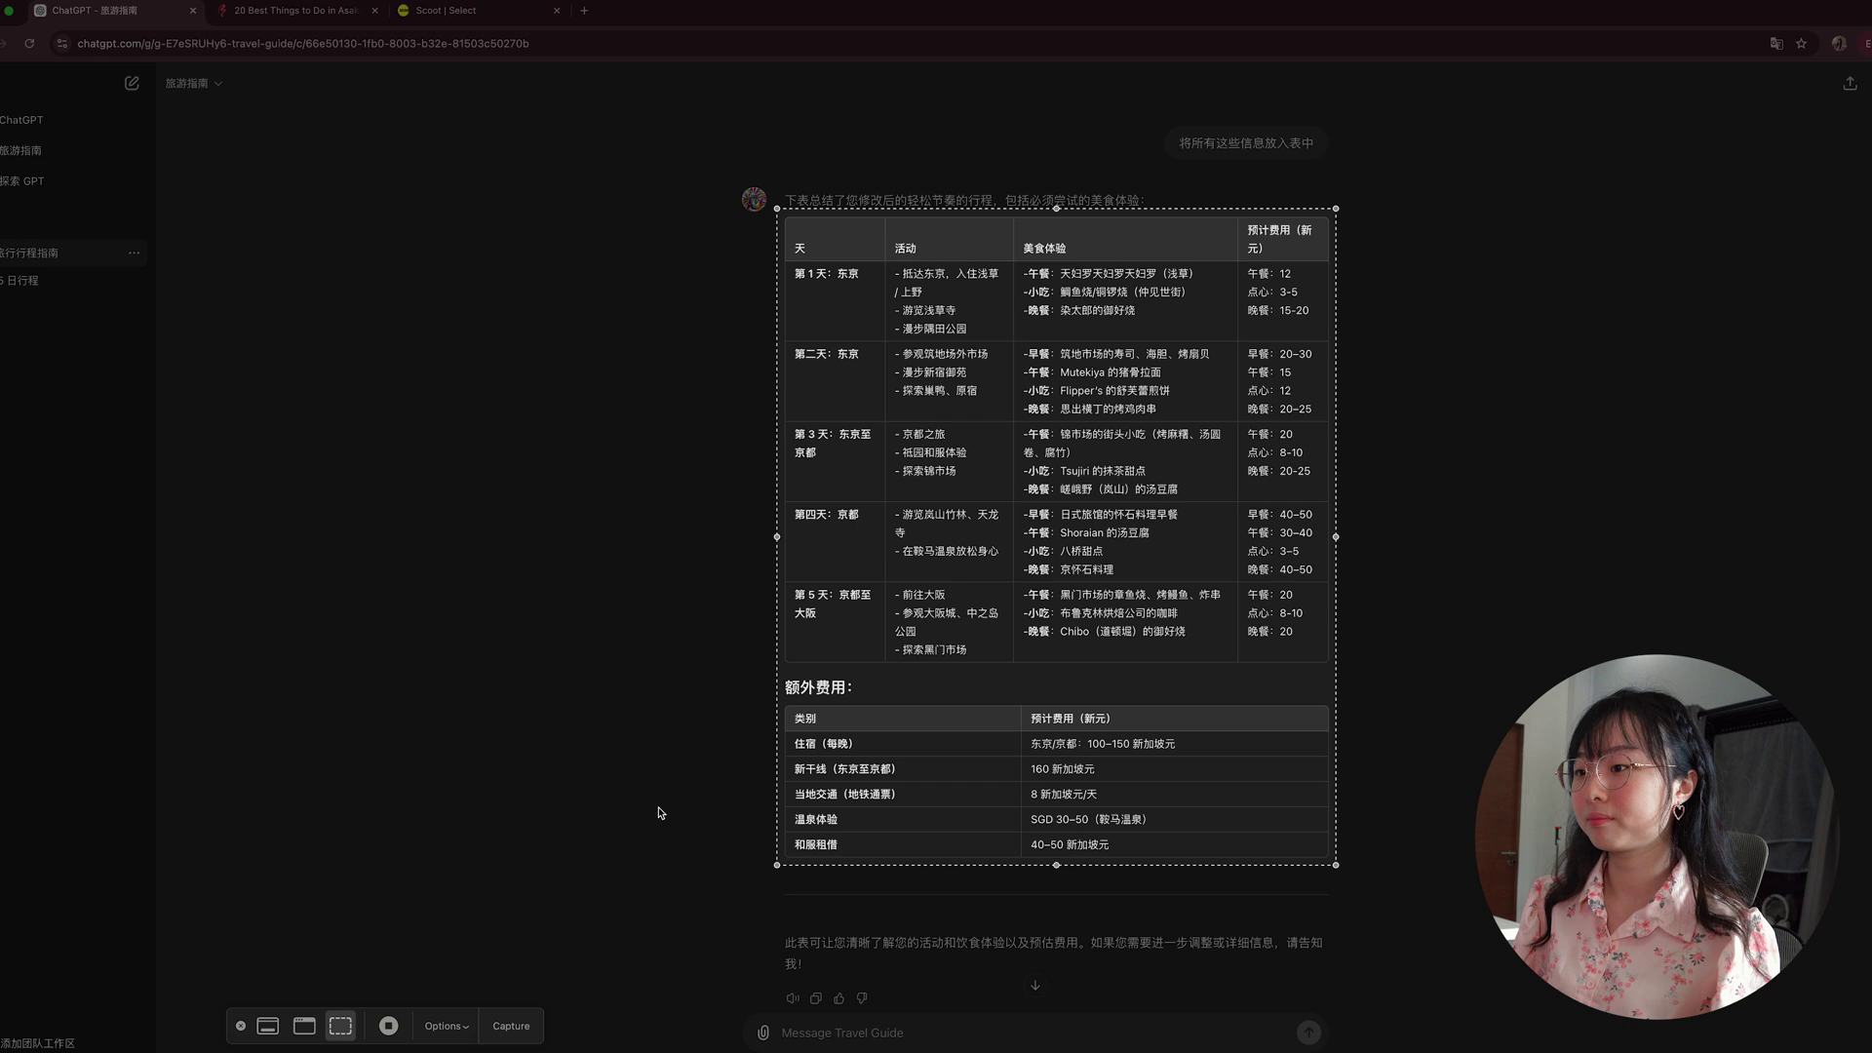
{"action": "left_click", "coordinate": [512, 1027]}
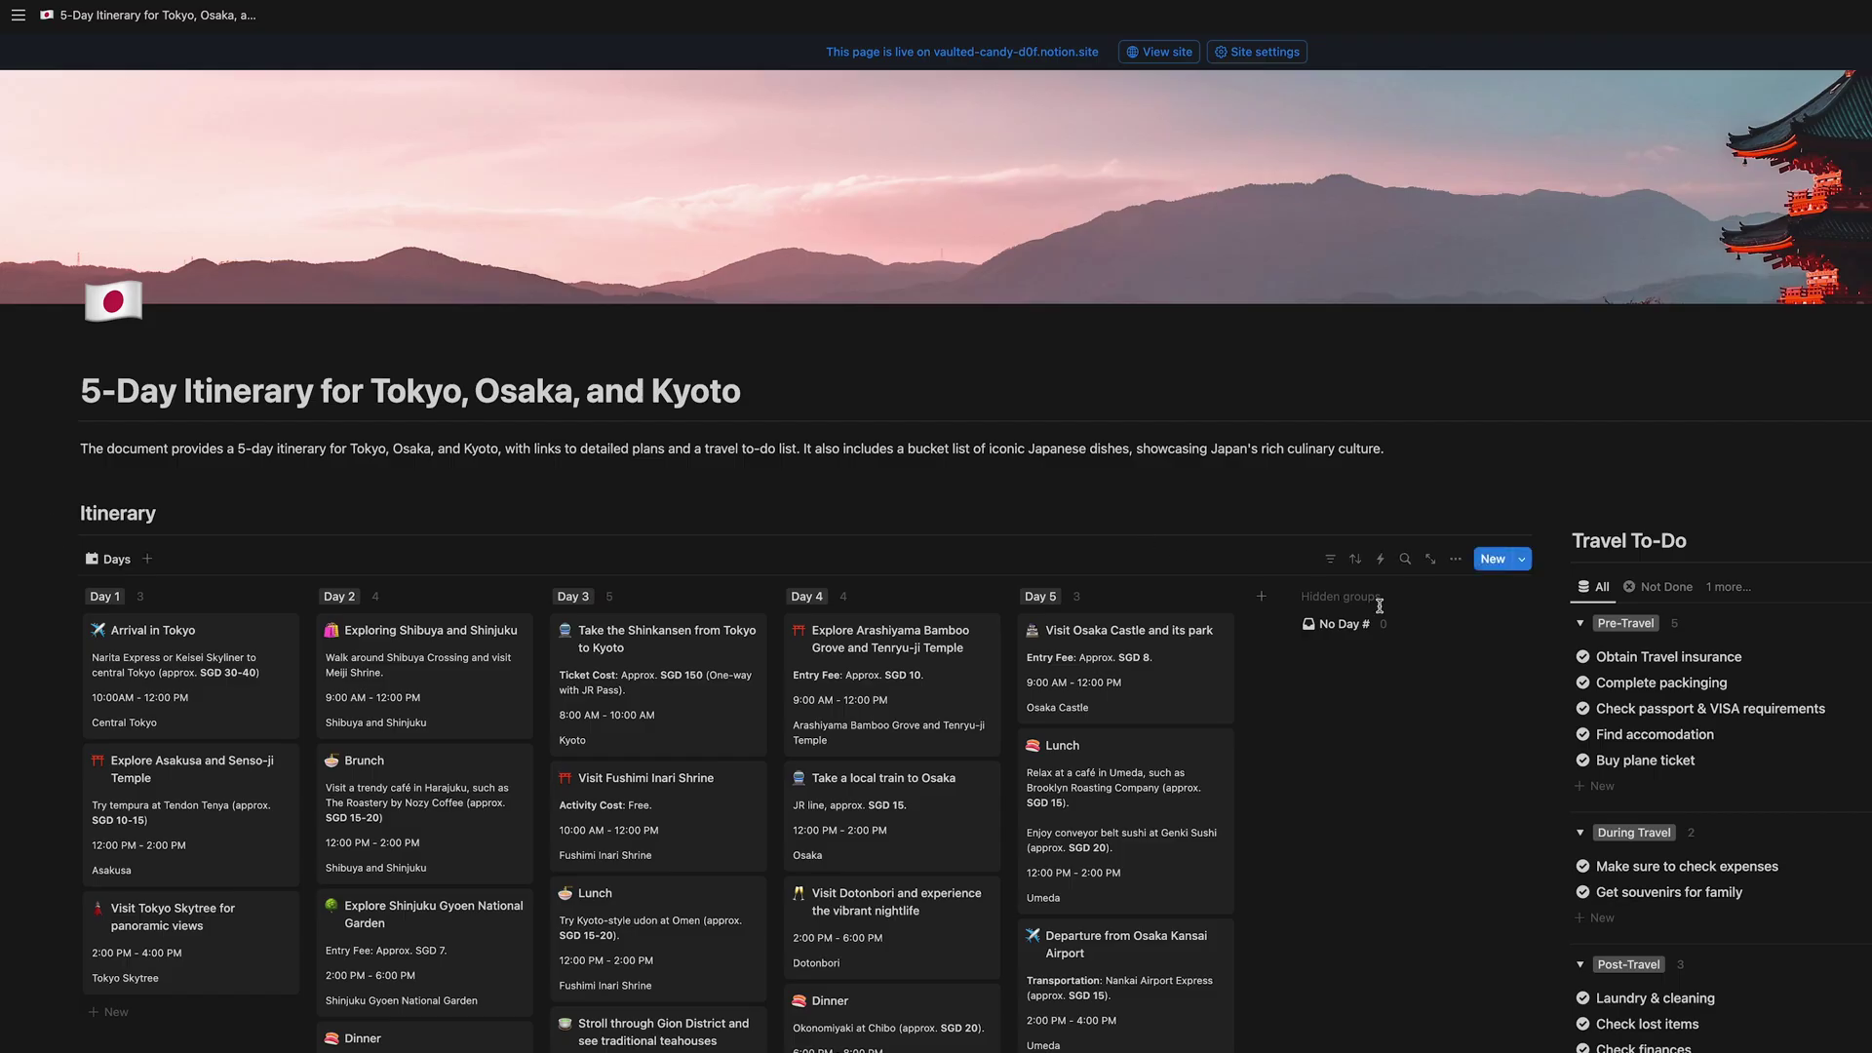
Scroll the itinerary page past the day board and to-do list to the Bucket-List gallery
{"action": "scroll", "coordinate": [1320, 618], "scroll_direction": "down", "scroll_amount": 3}
{"action": "scroll", "coordinate": [1349, 897], "scroll_direction": "down", "scroll_amount": 5}
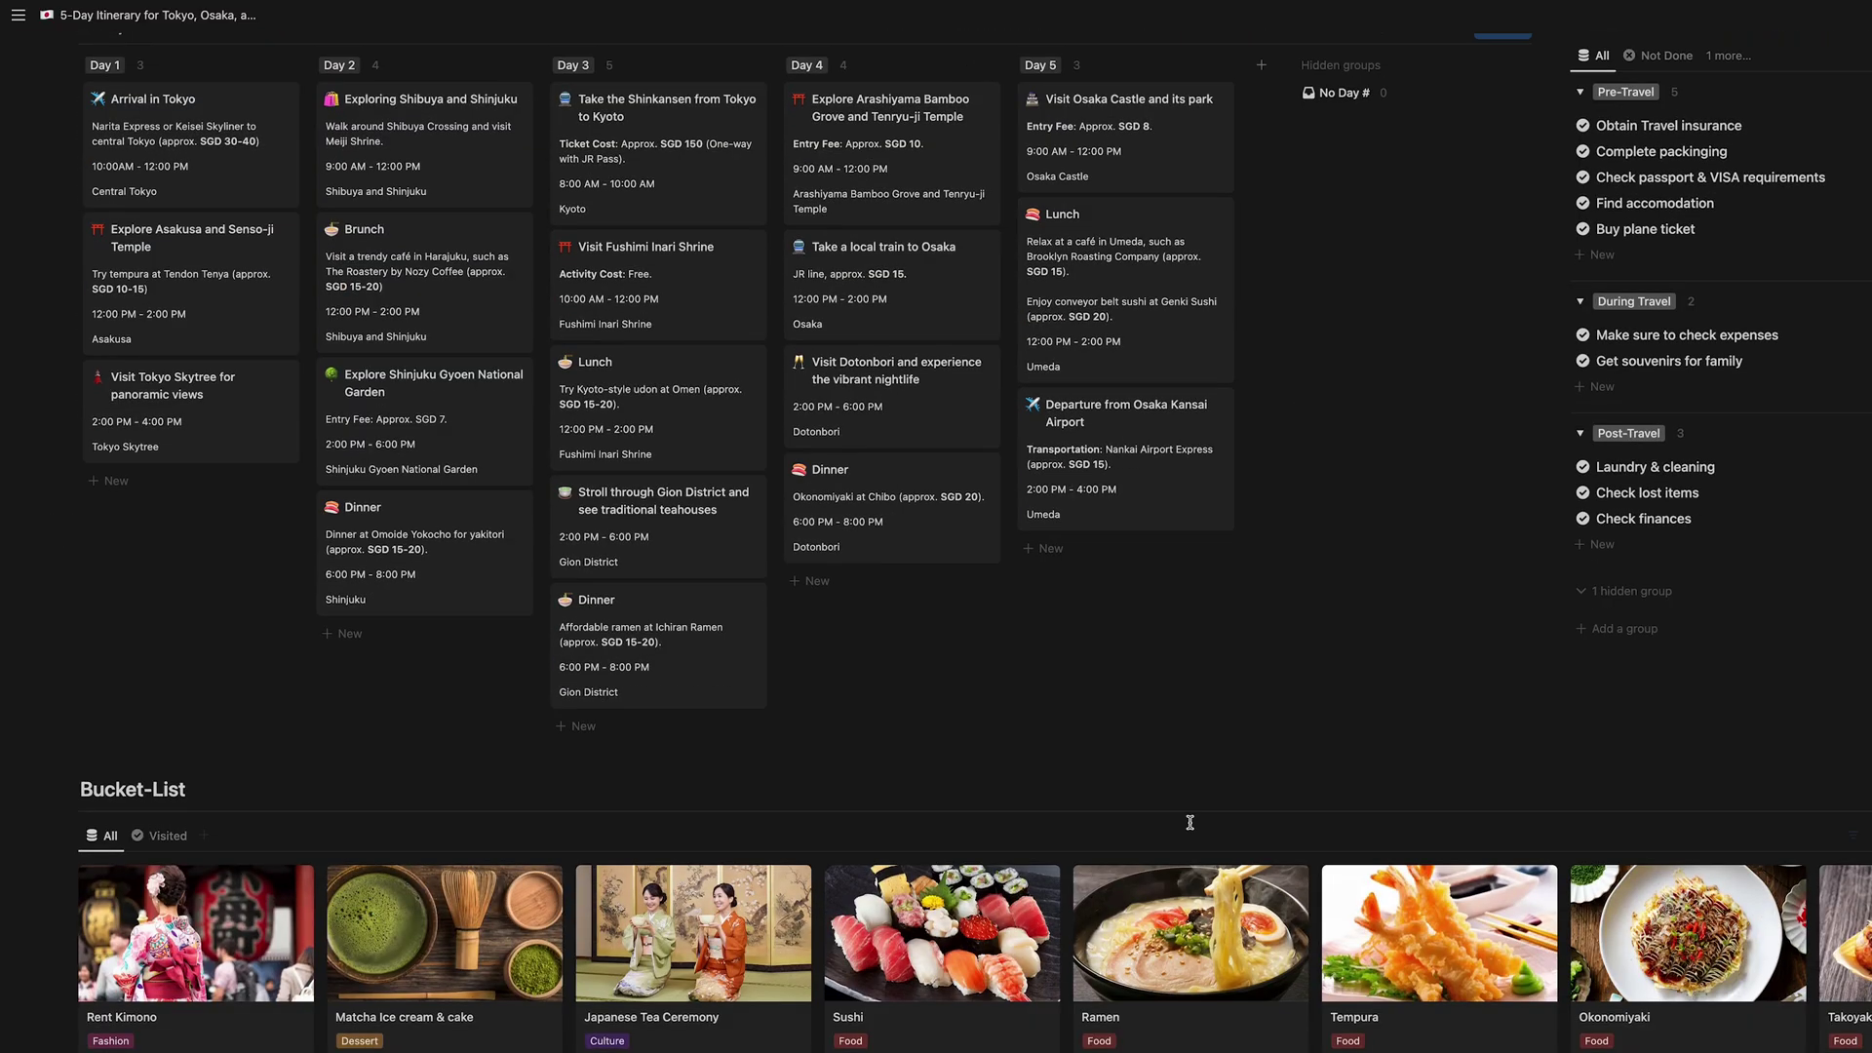
{"action": "scroll", "coordinate": [1172, 817], "scroll_direction": "down", "scroll_amount": 9}
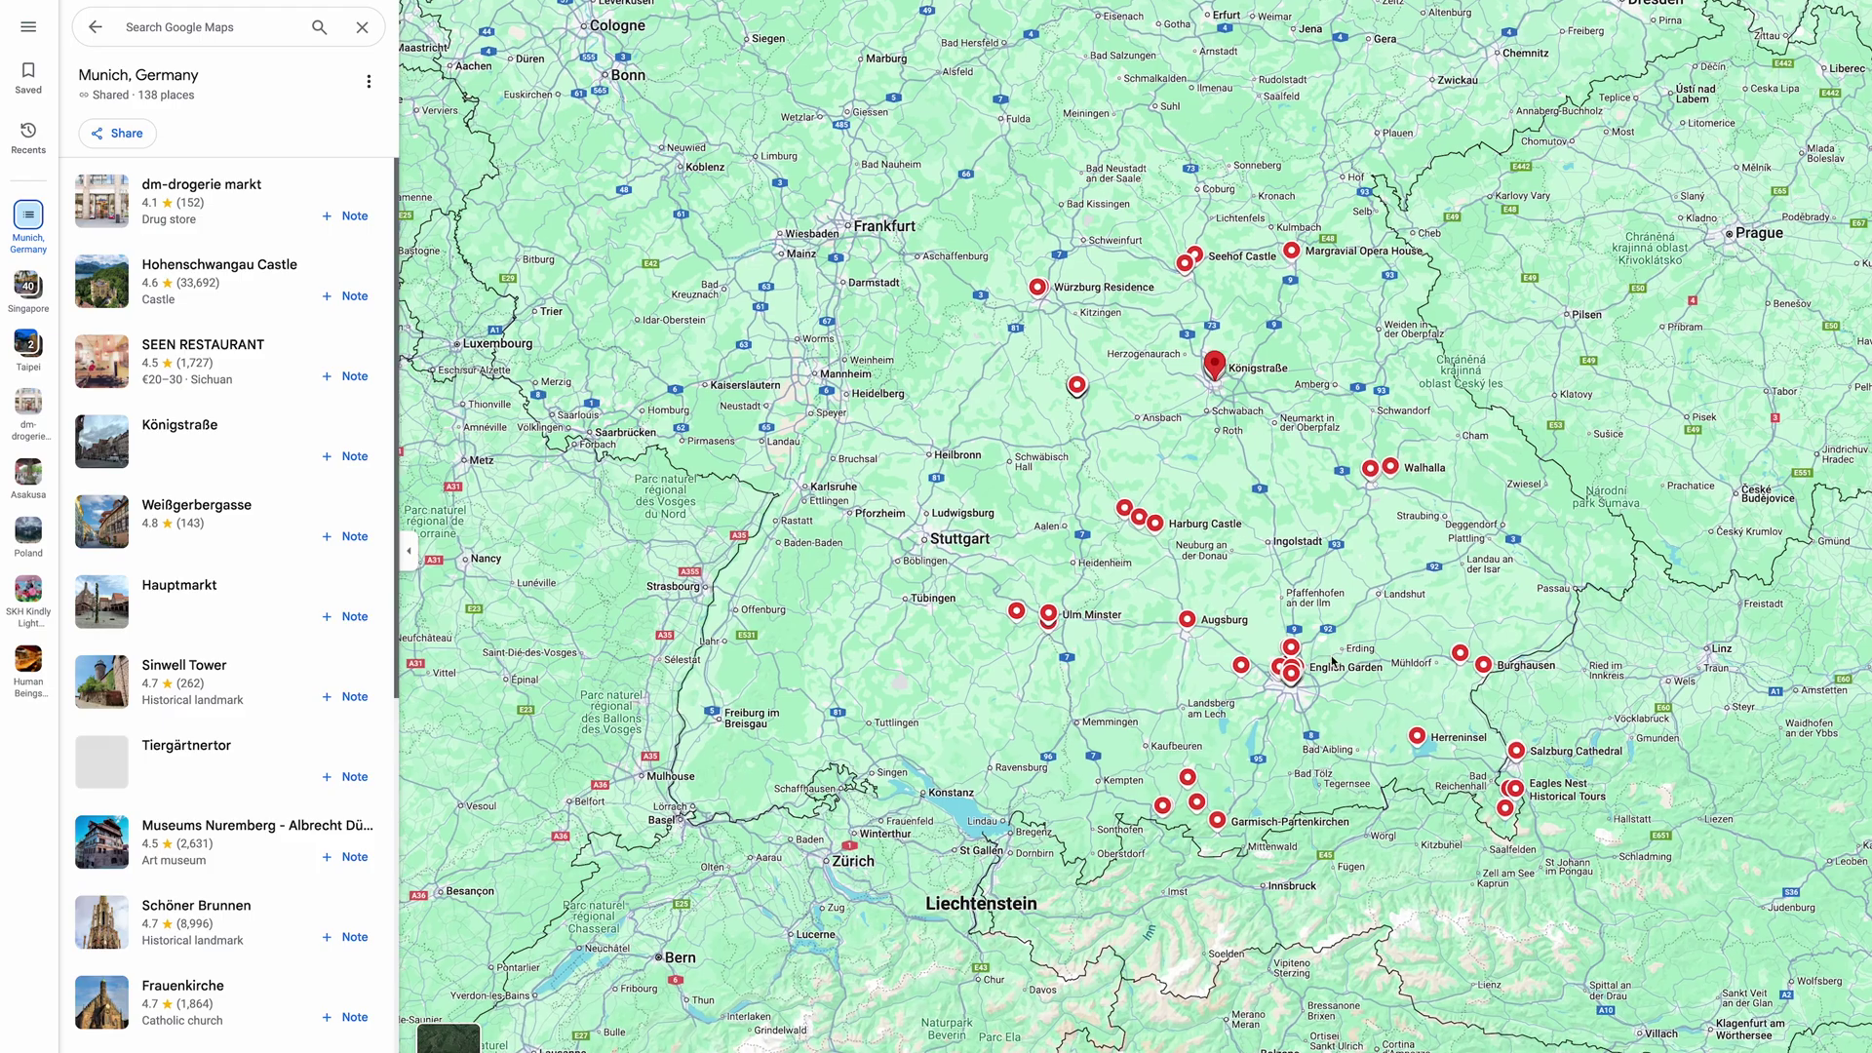
Zoom the saved Munich list map into the Altstadt and pan across the old town
{"action": "scroll", "coordinate": [1411, 505], "scroll_direction": "up", "scroll_amount": 5}
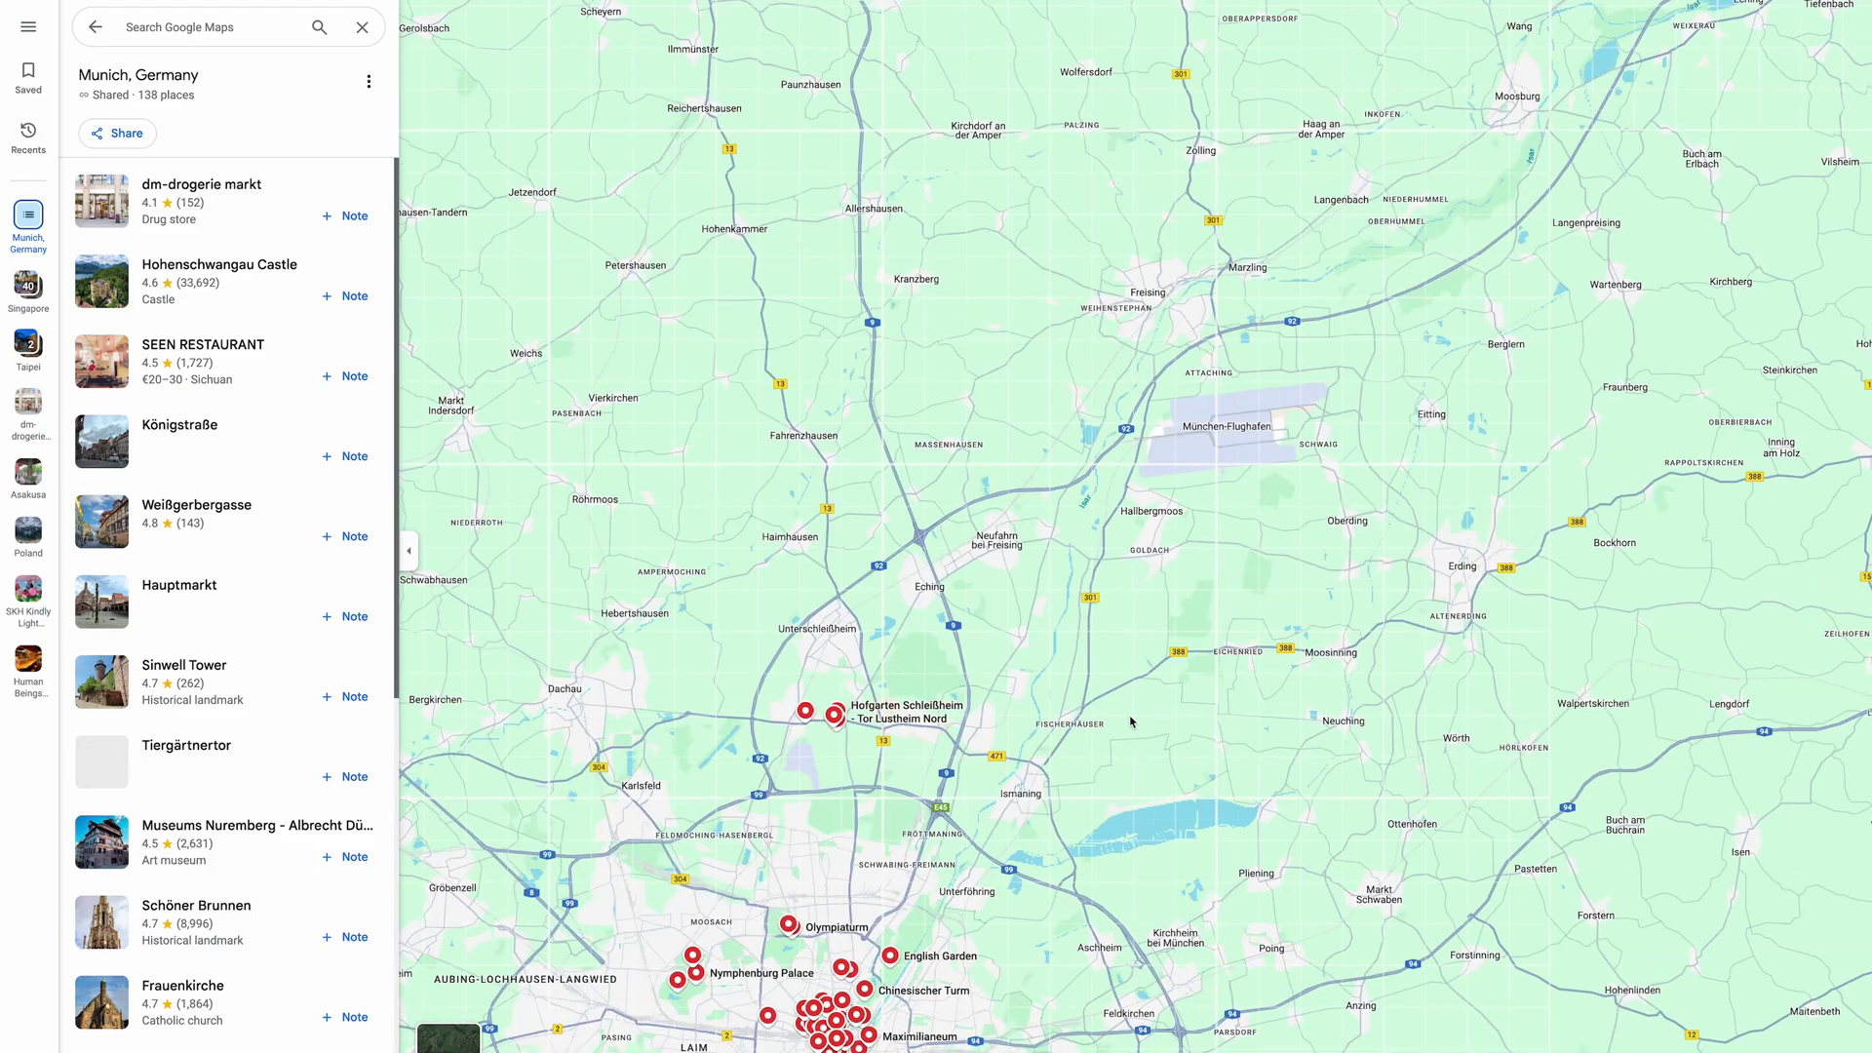
{"action": "scroll", "coordinate": [1411, 505], "scroll_direction": "up", "scroll_amount": 5}
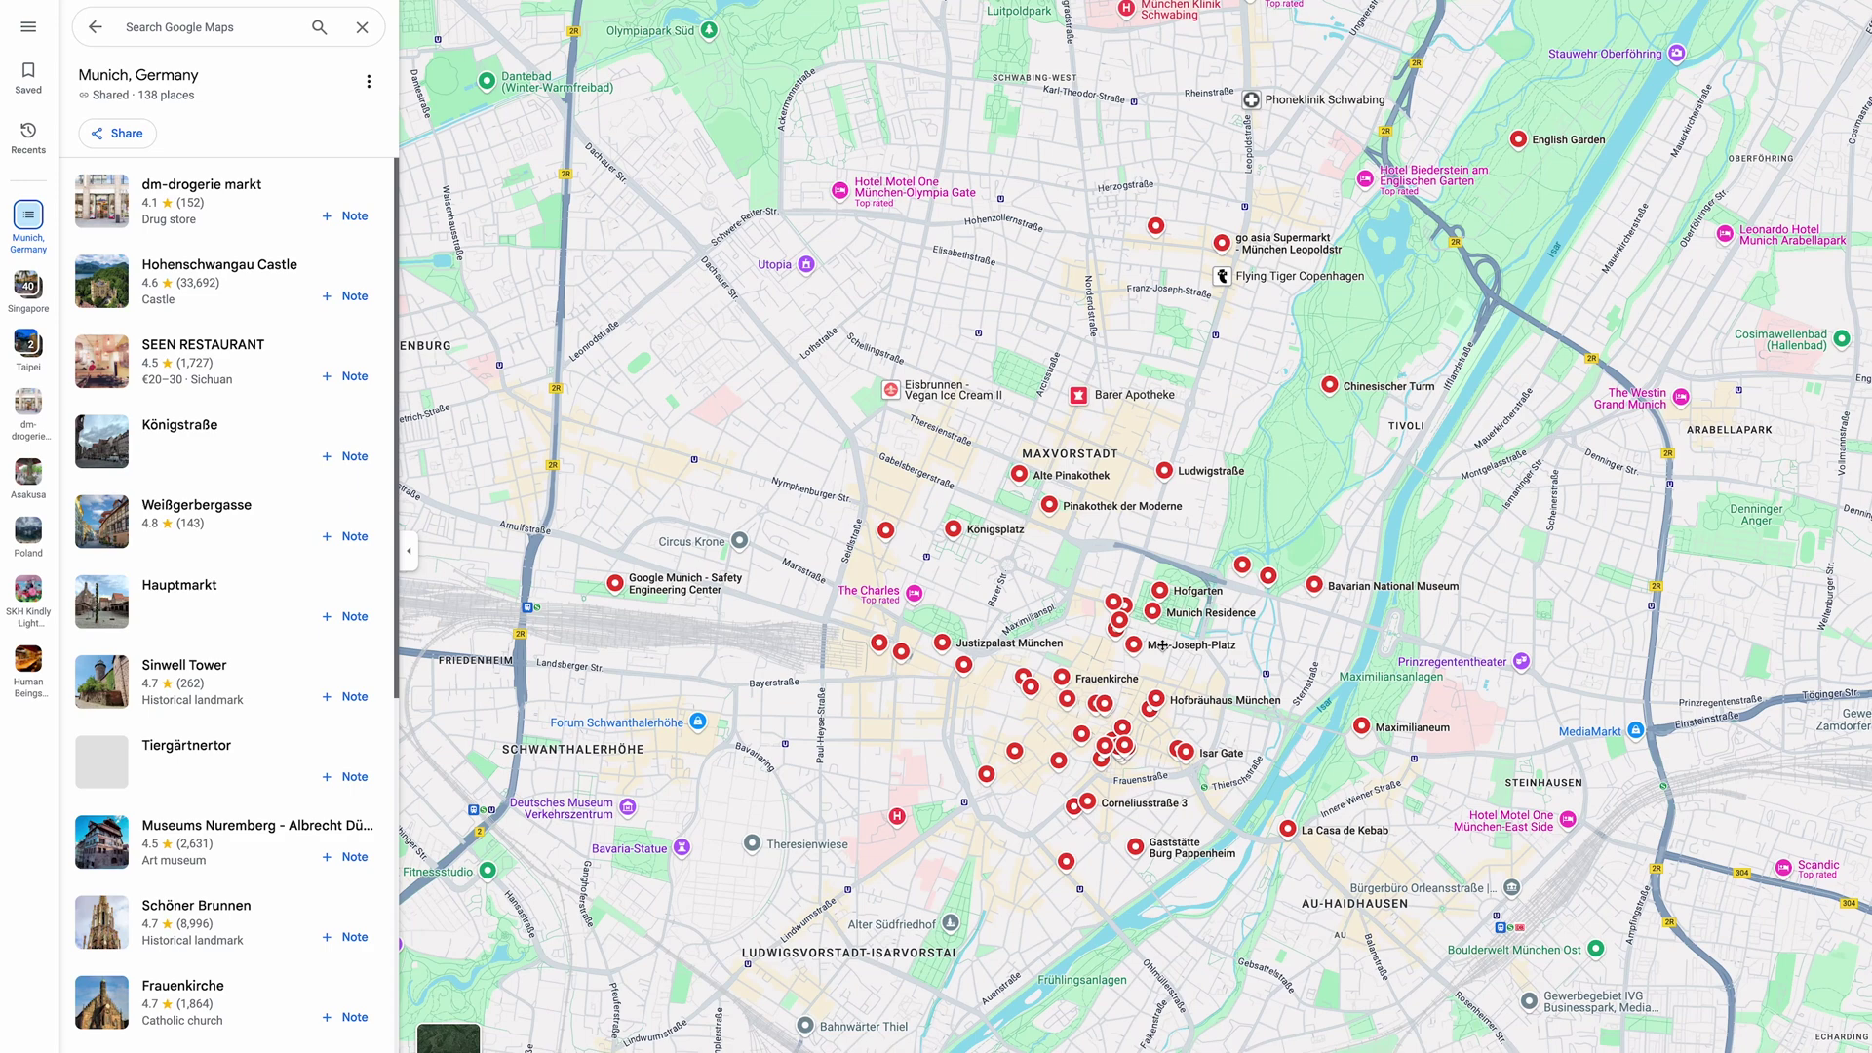
{"action": "scroll", "coordinate": [1163, 645], "scroll_direction": "up", "scroll_amount": 4}
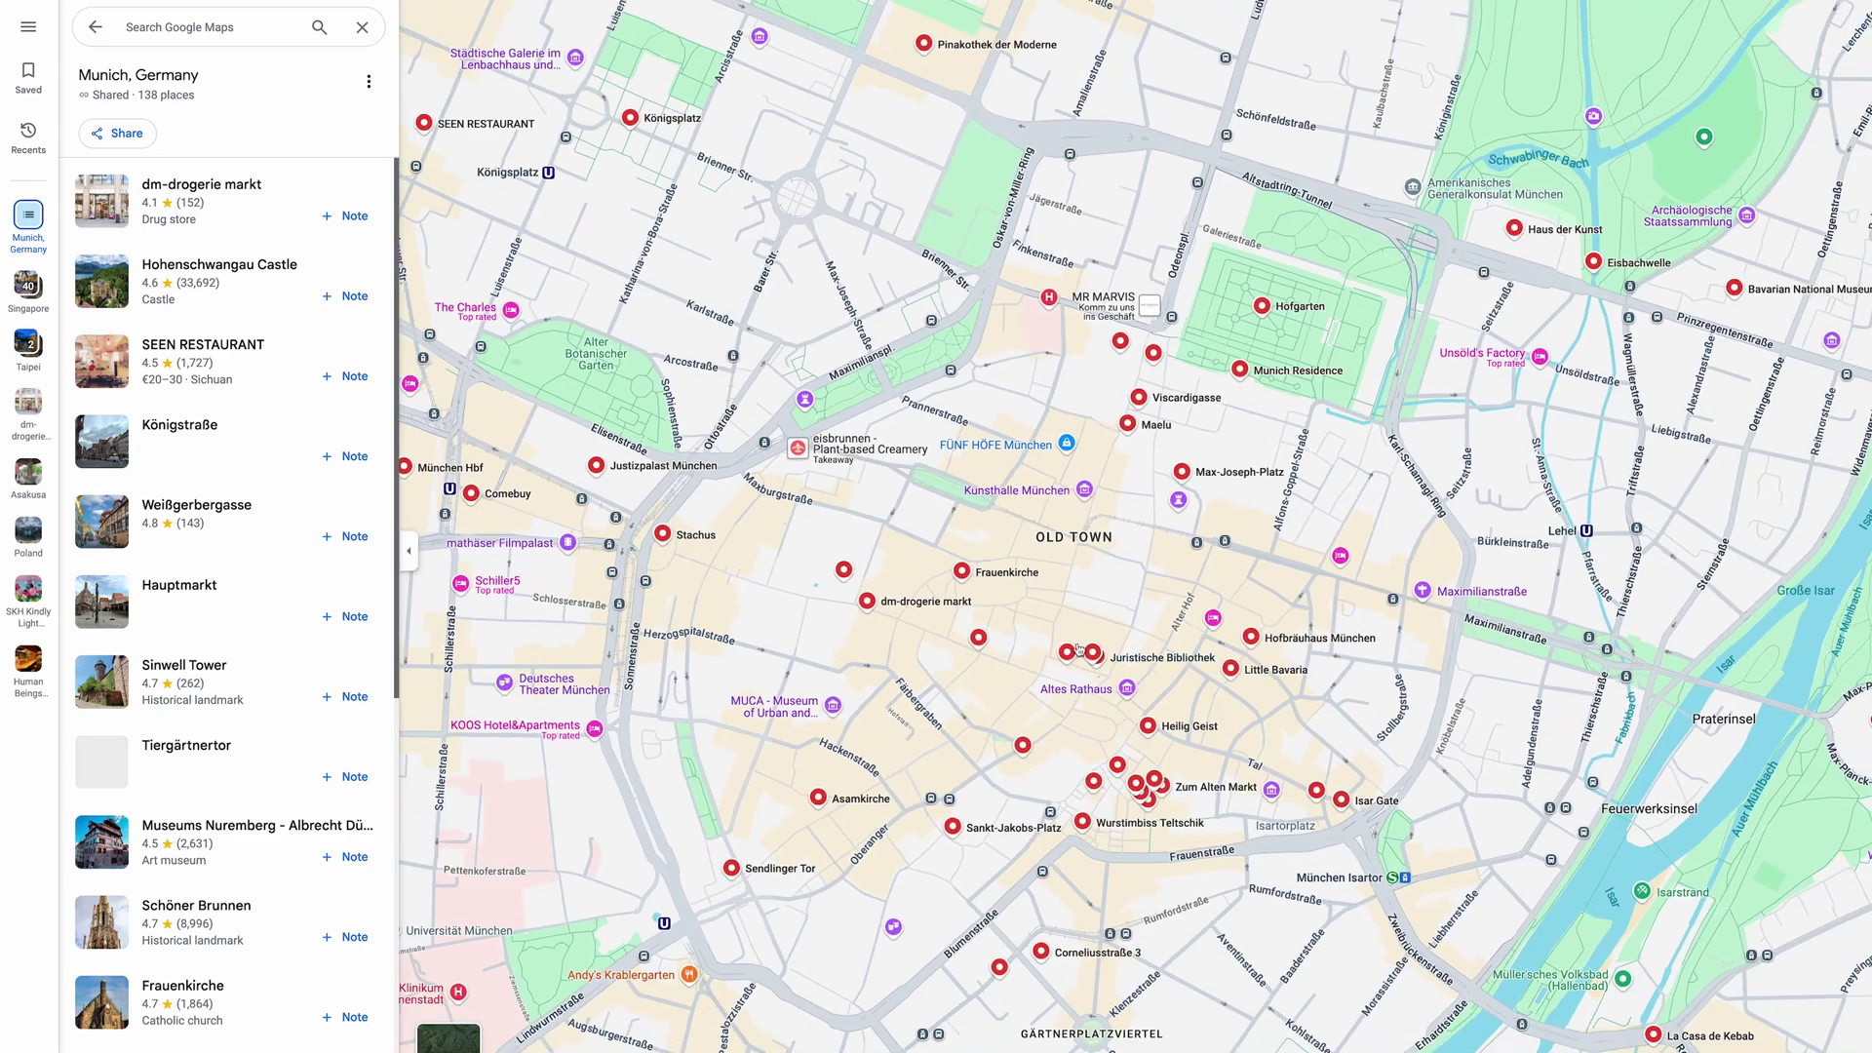
{"action": "left_click_drag", "start_coordinate": [1078, 649], "coordinate": [1176, 625]}
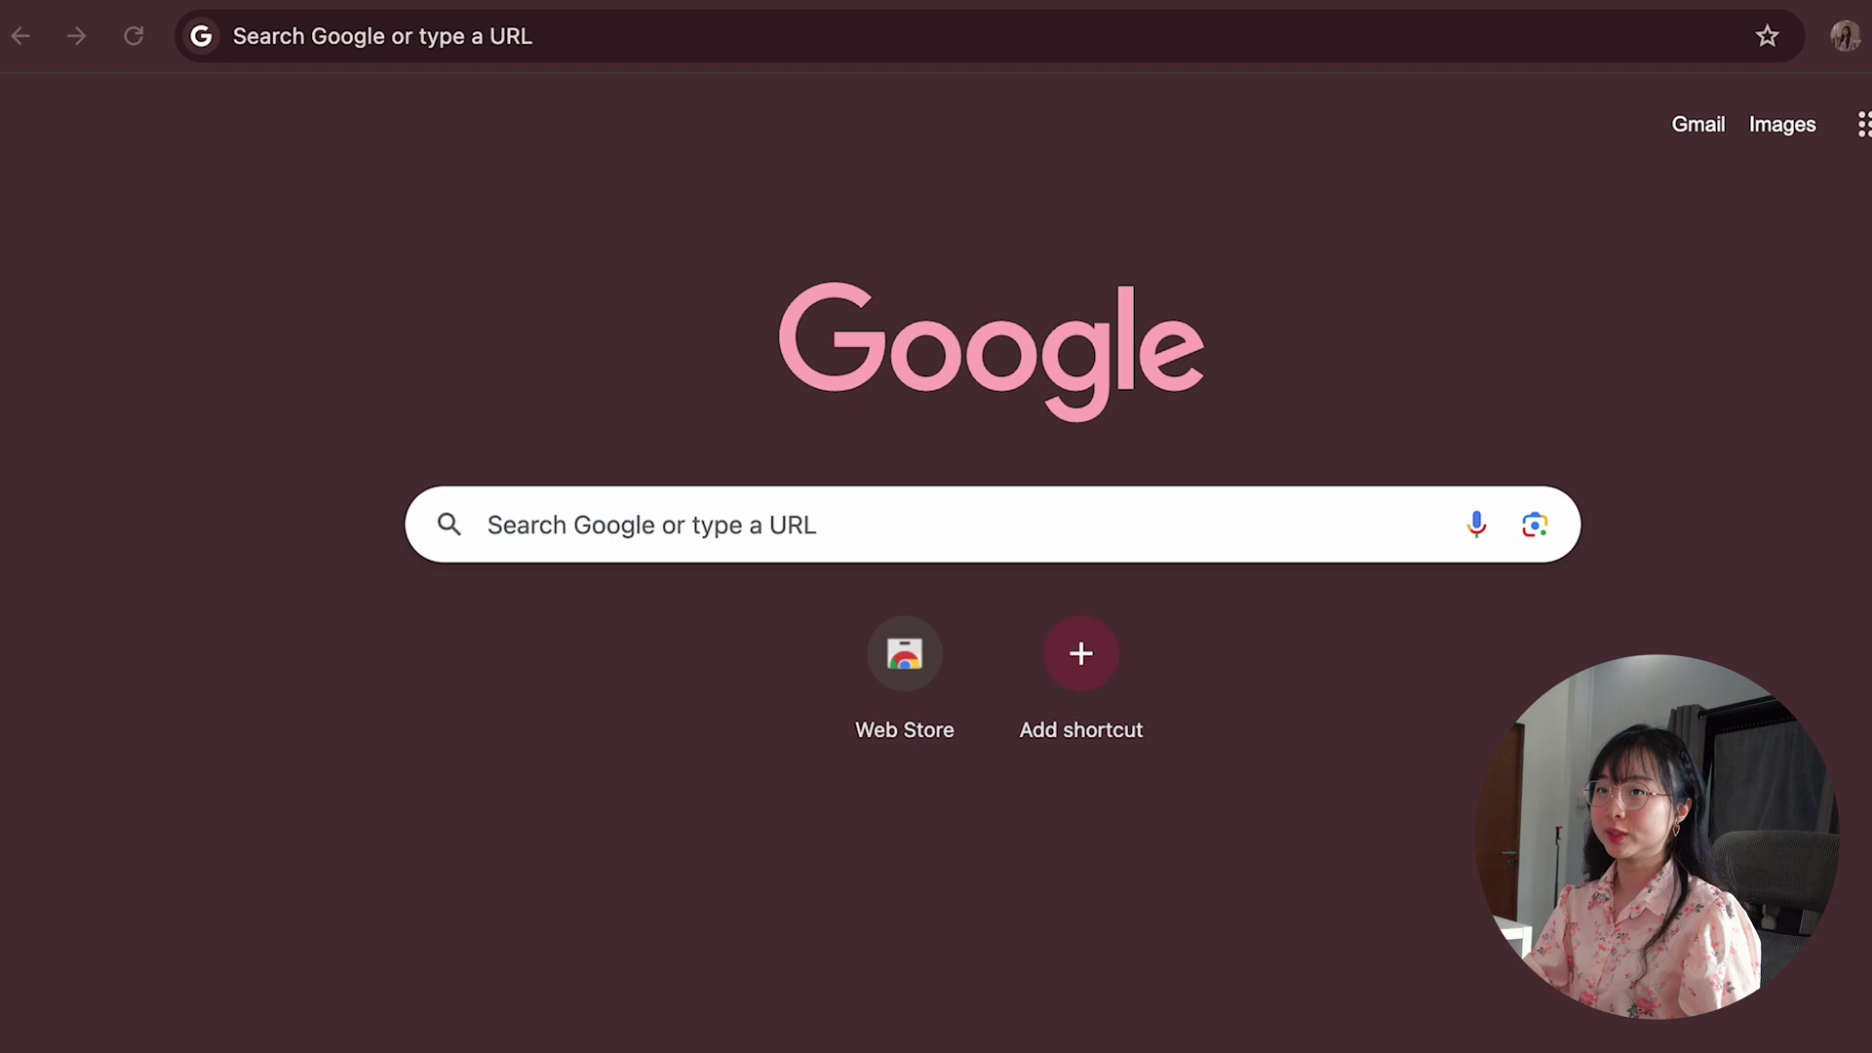
Search Google for 'notion', open notion.so and go to its Log in page
{"action": "left_click", "coordinate": [787, 530]}
{"action": "type", "text": "notion"}
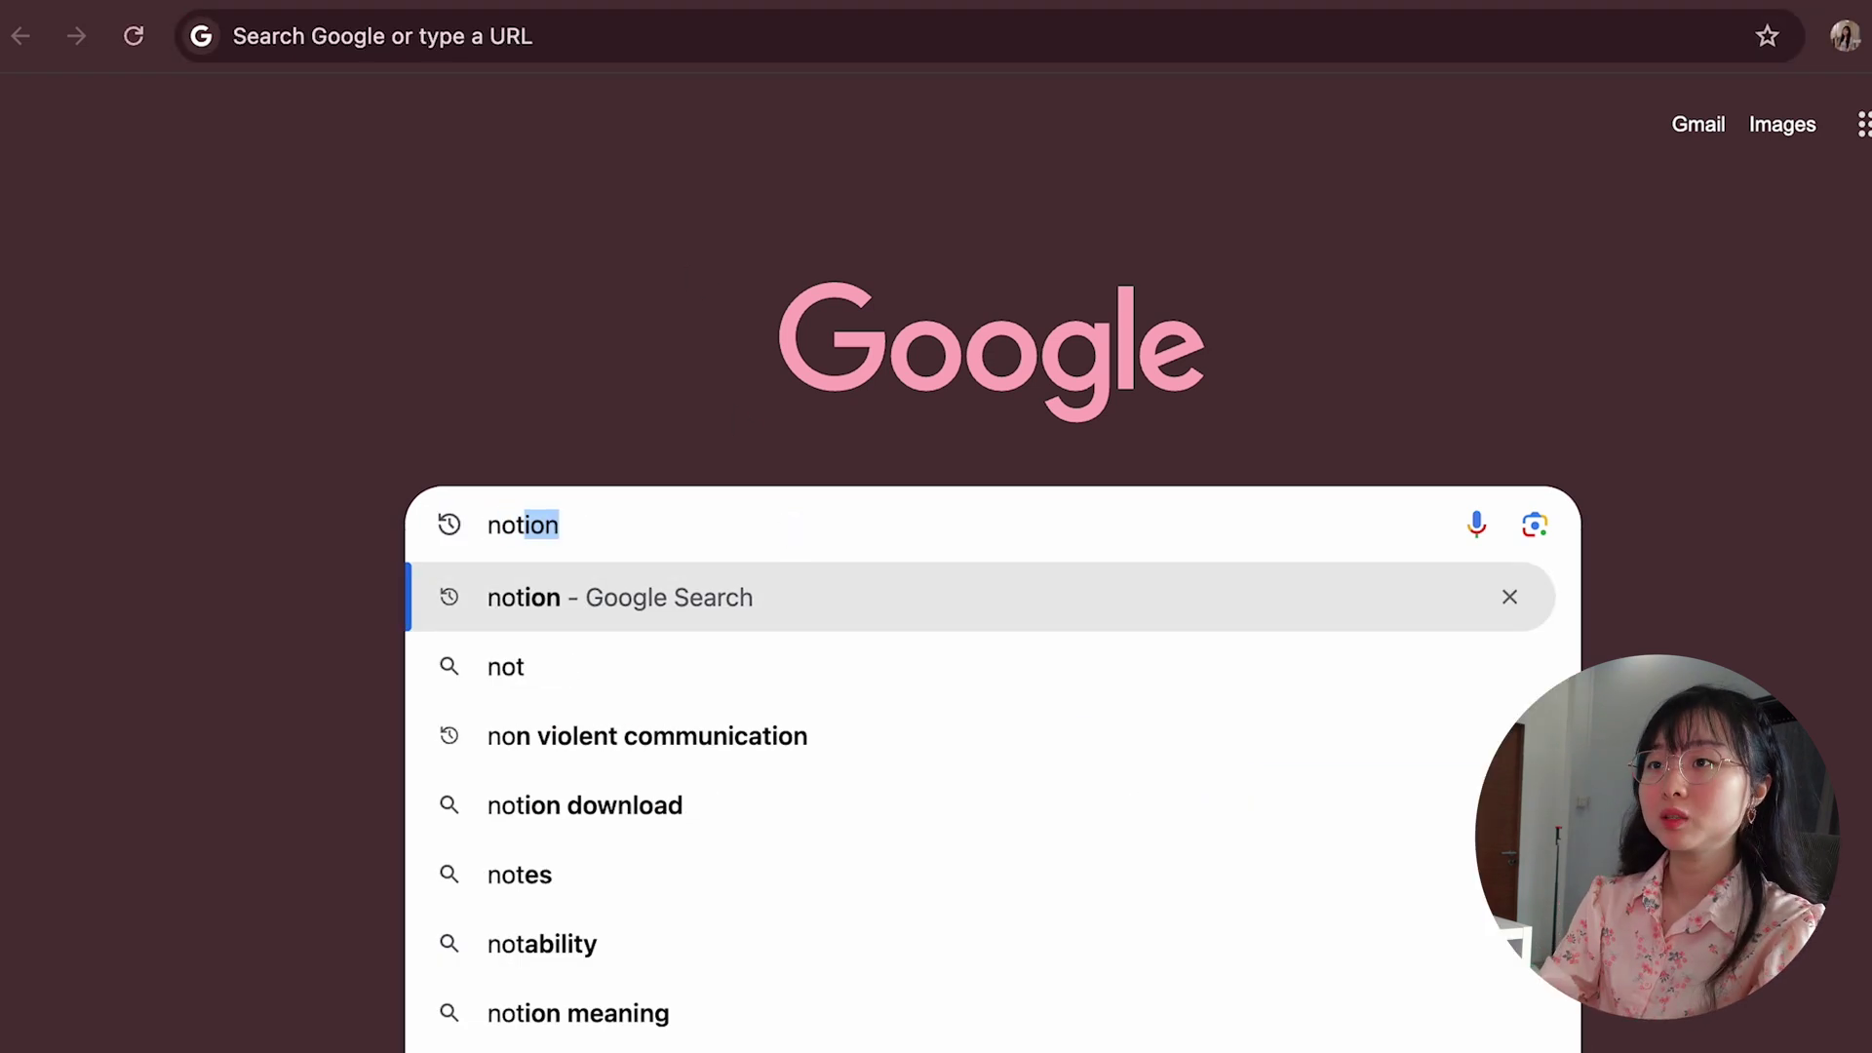
{"action": "key", "text": "Return"}
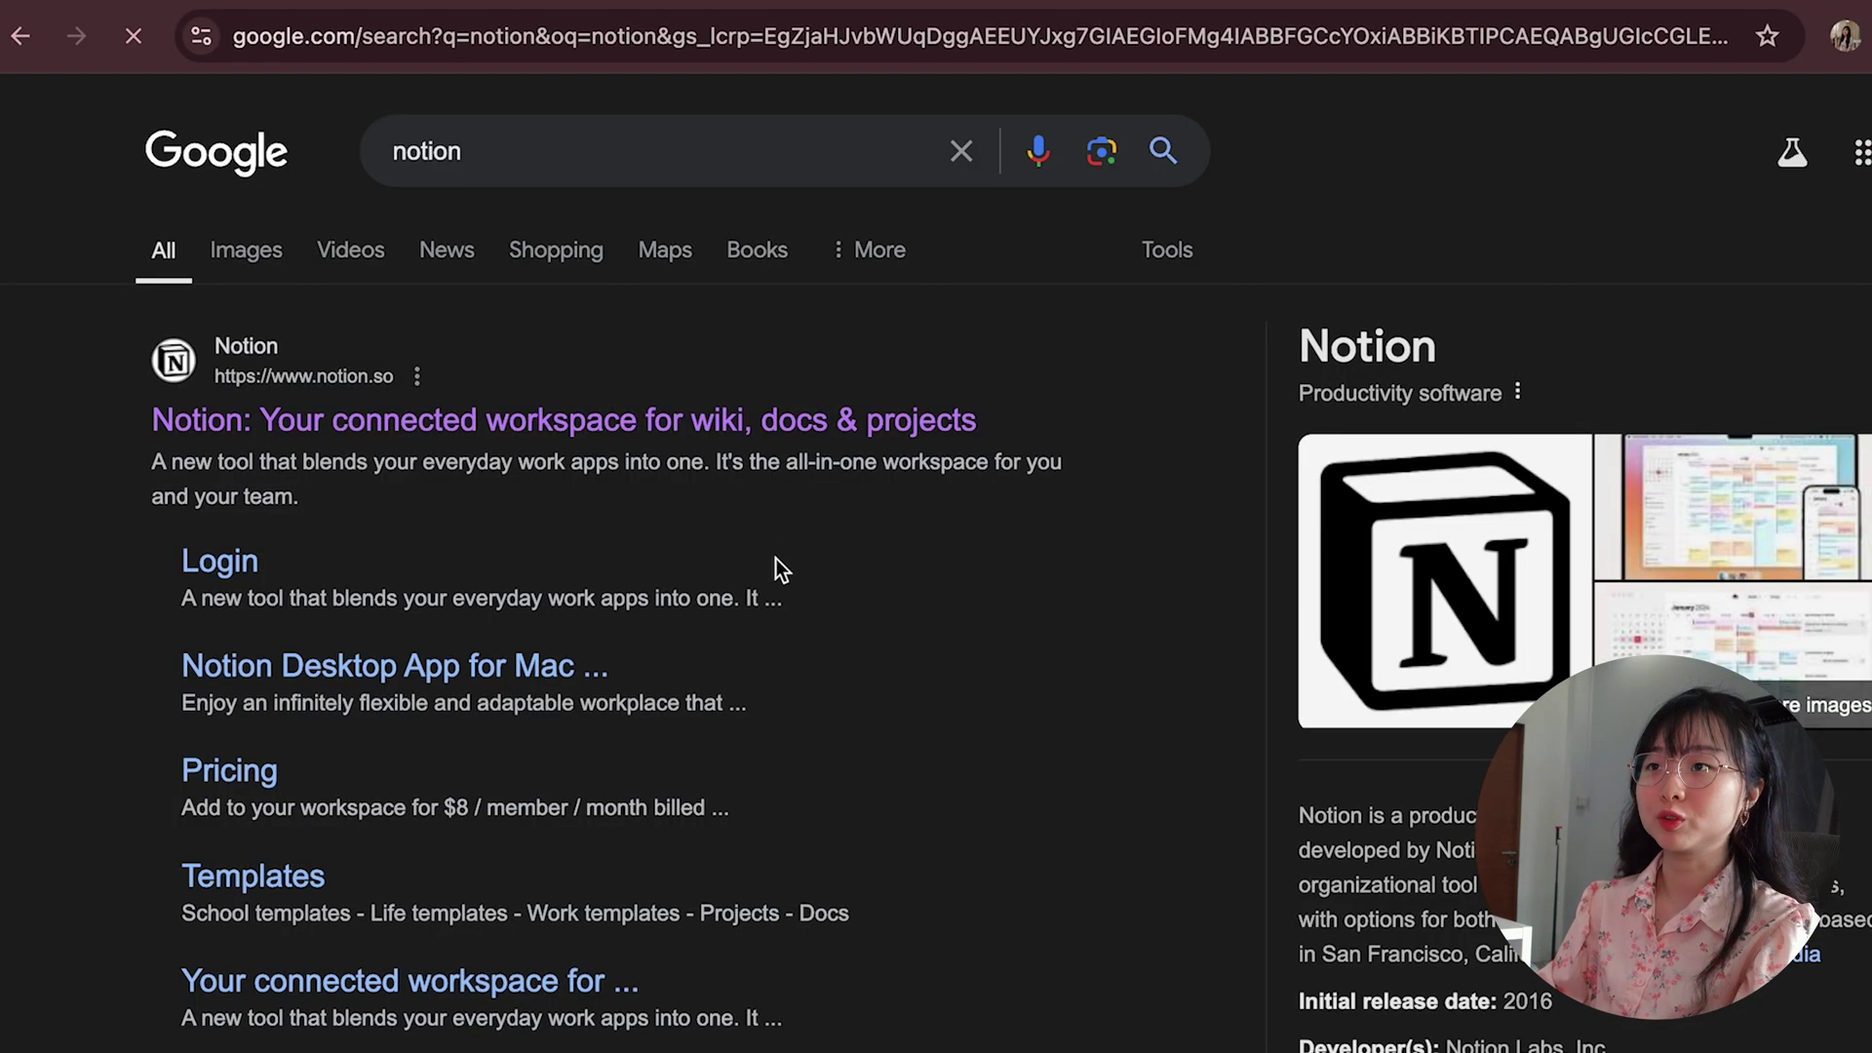
{"action": "left_click", "coordinate": [711, 444]}
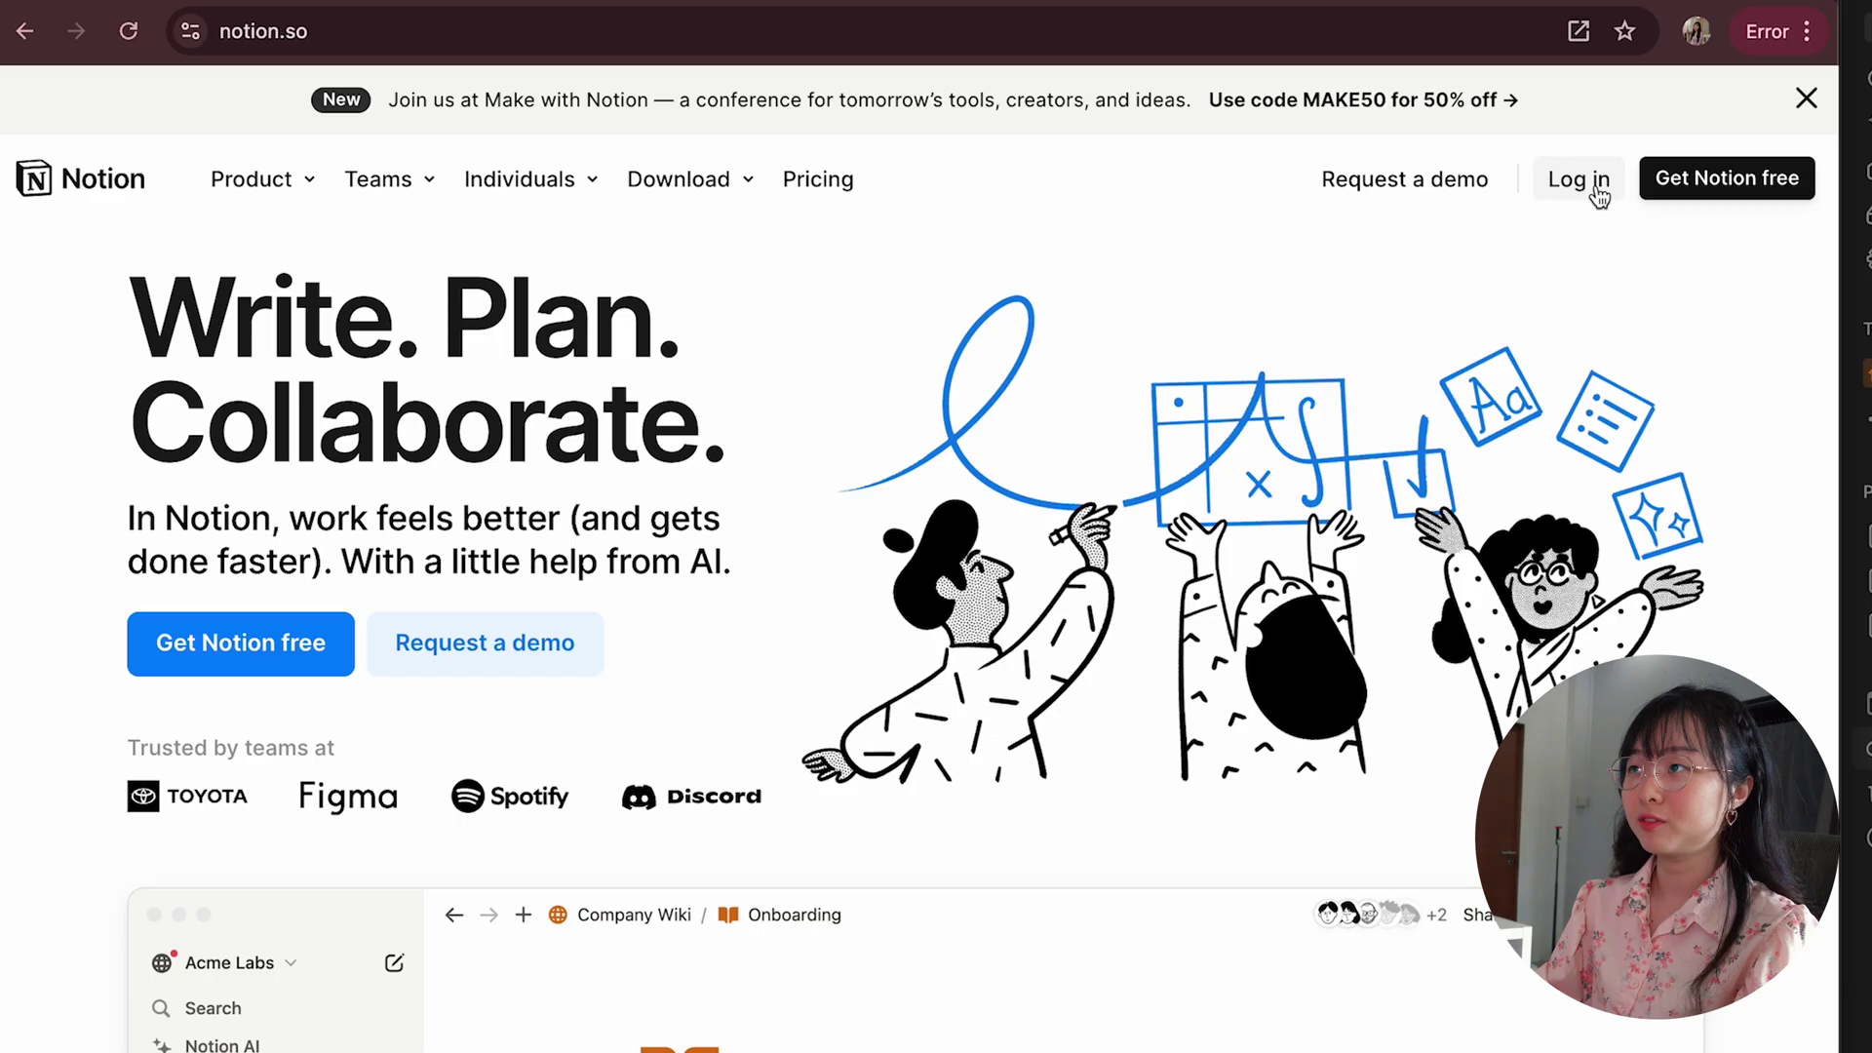
{"action": "left_click", "coordinate": [1753, 195]}
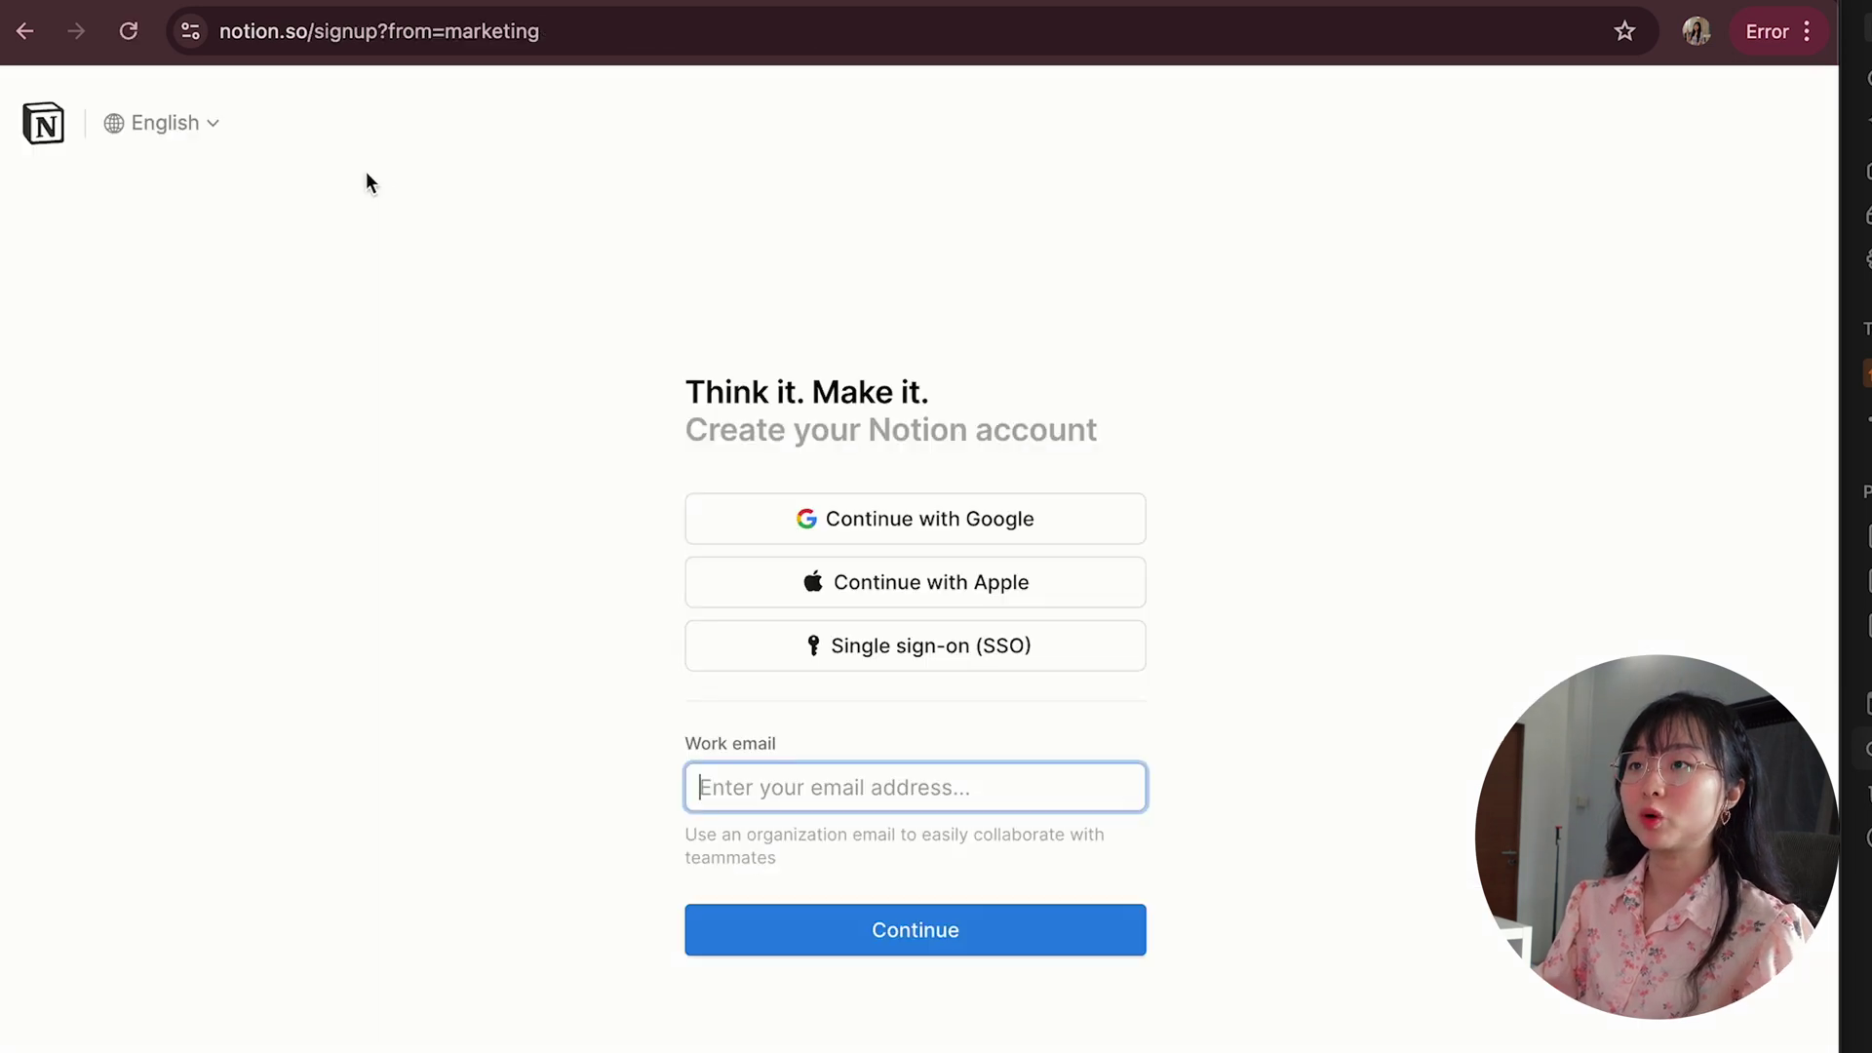
{"action": "left_click", "coordinate": [27, 47]}
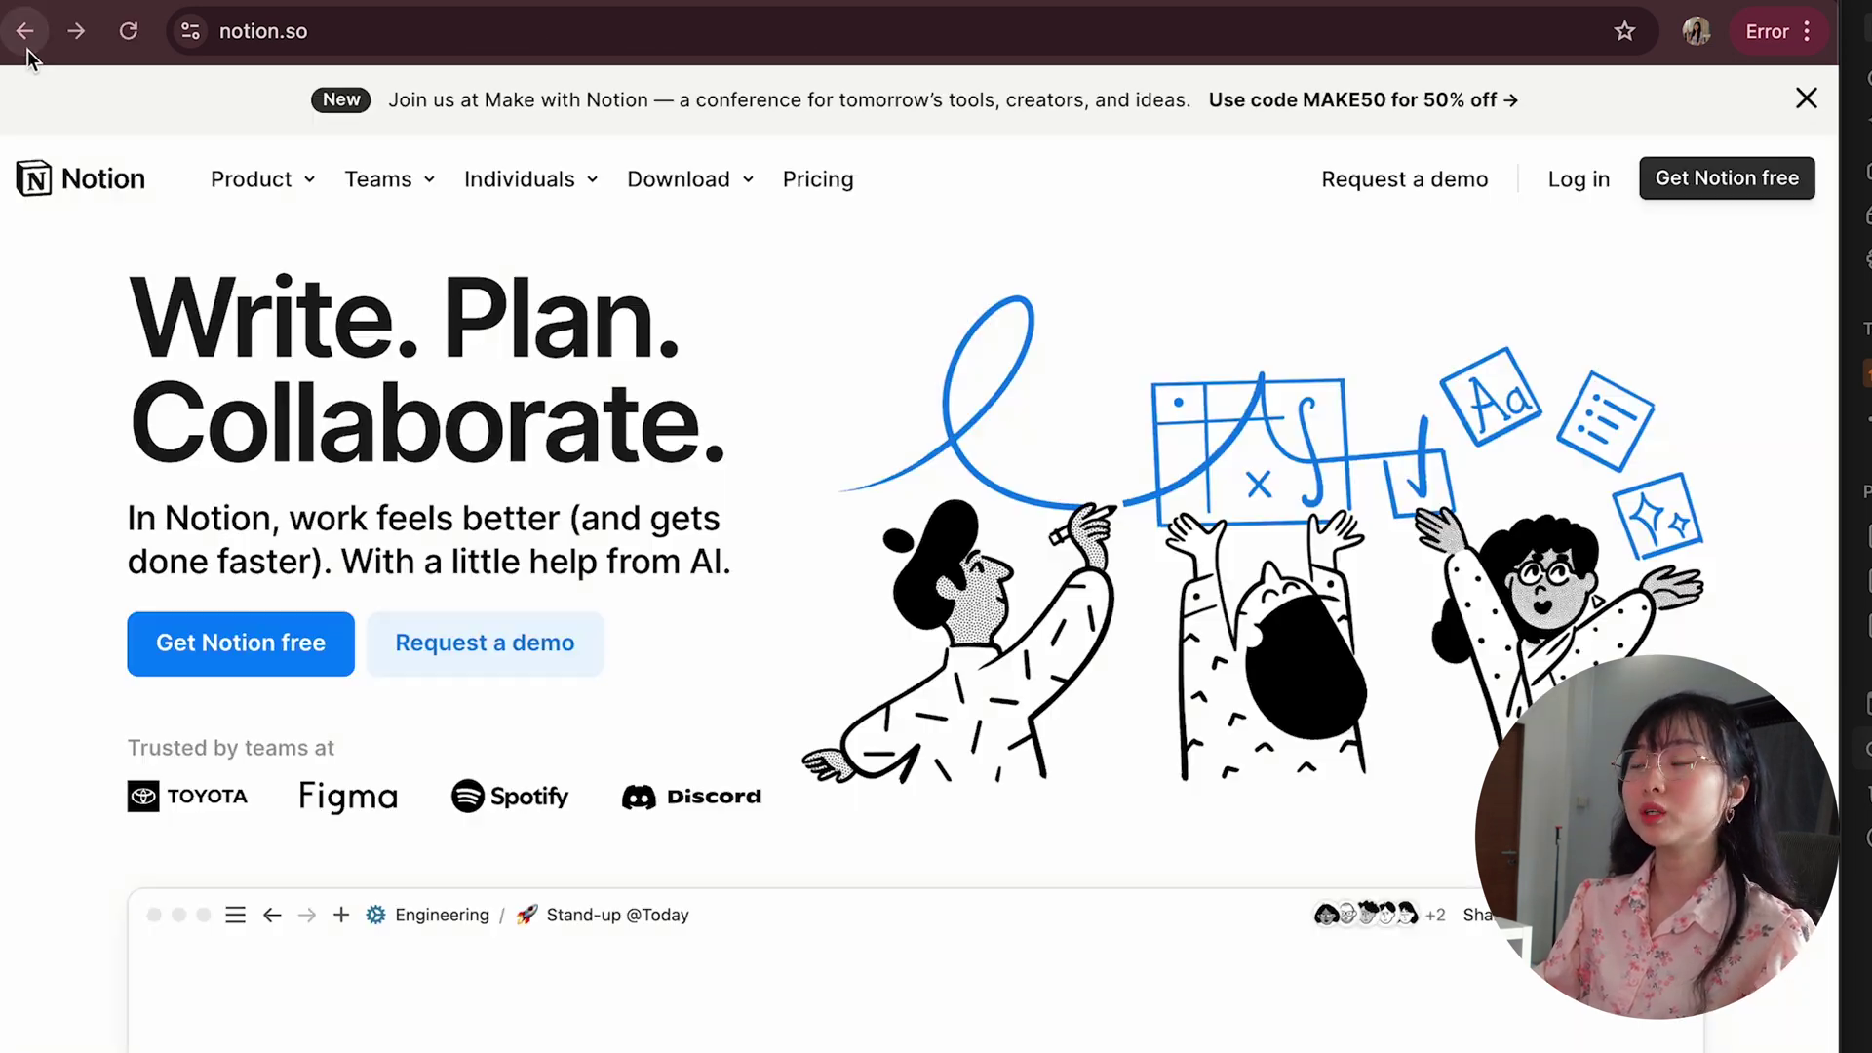
{"action": "left_click", "coordinate": [1571, 191]}
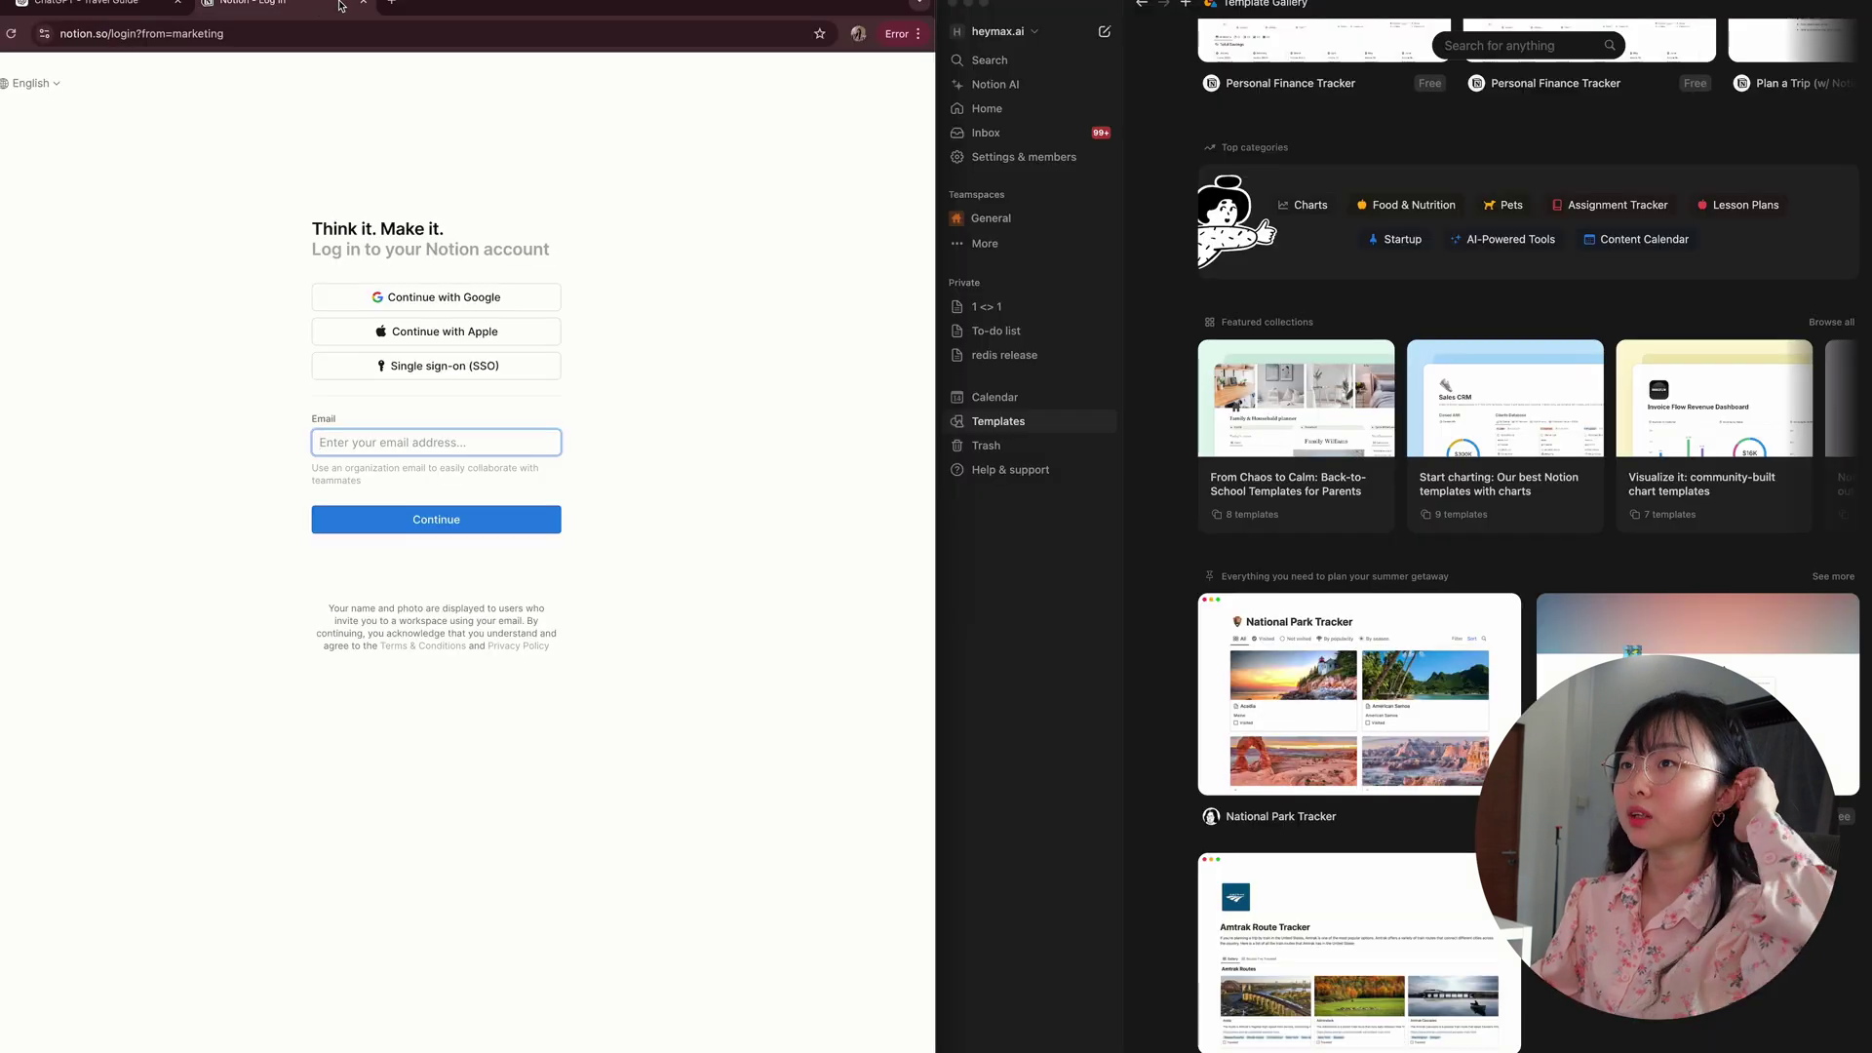
Close the login tab and open the Template Gallery in the Notion app
{"action": "left_click", "coordinate": [367, 3]}
{"action": "left_click", "coordinate": [1175, 137]}
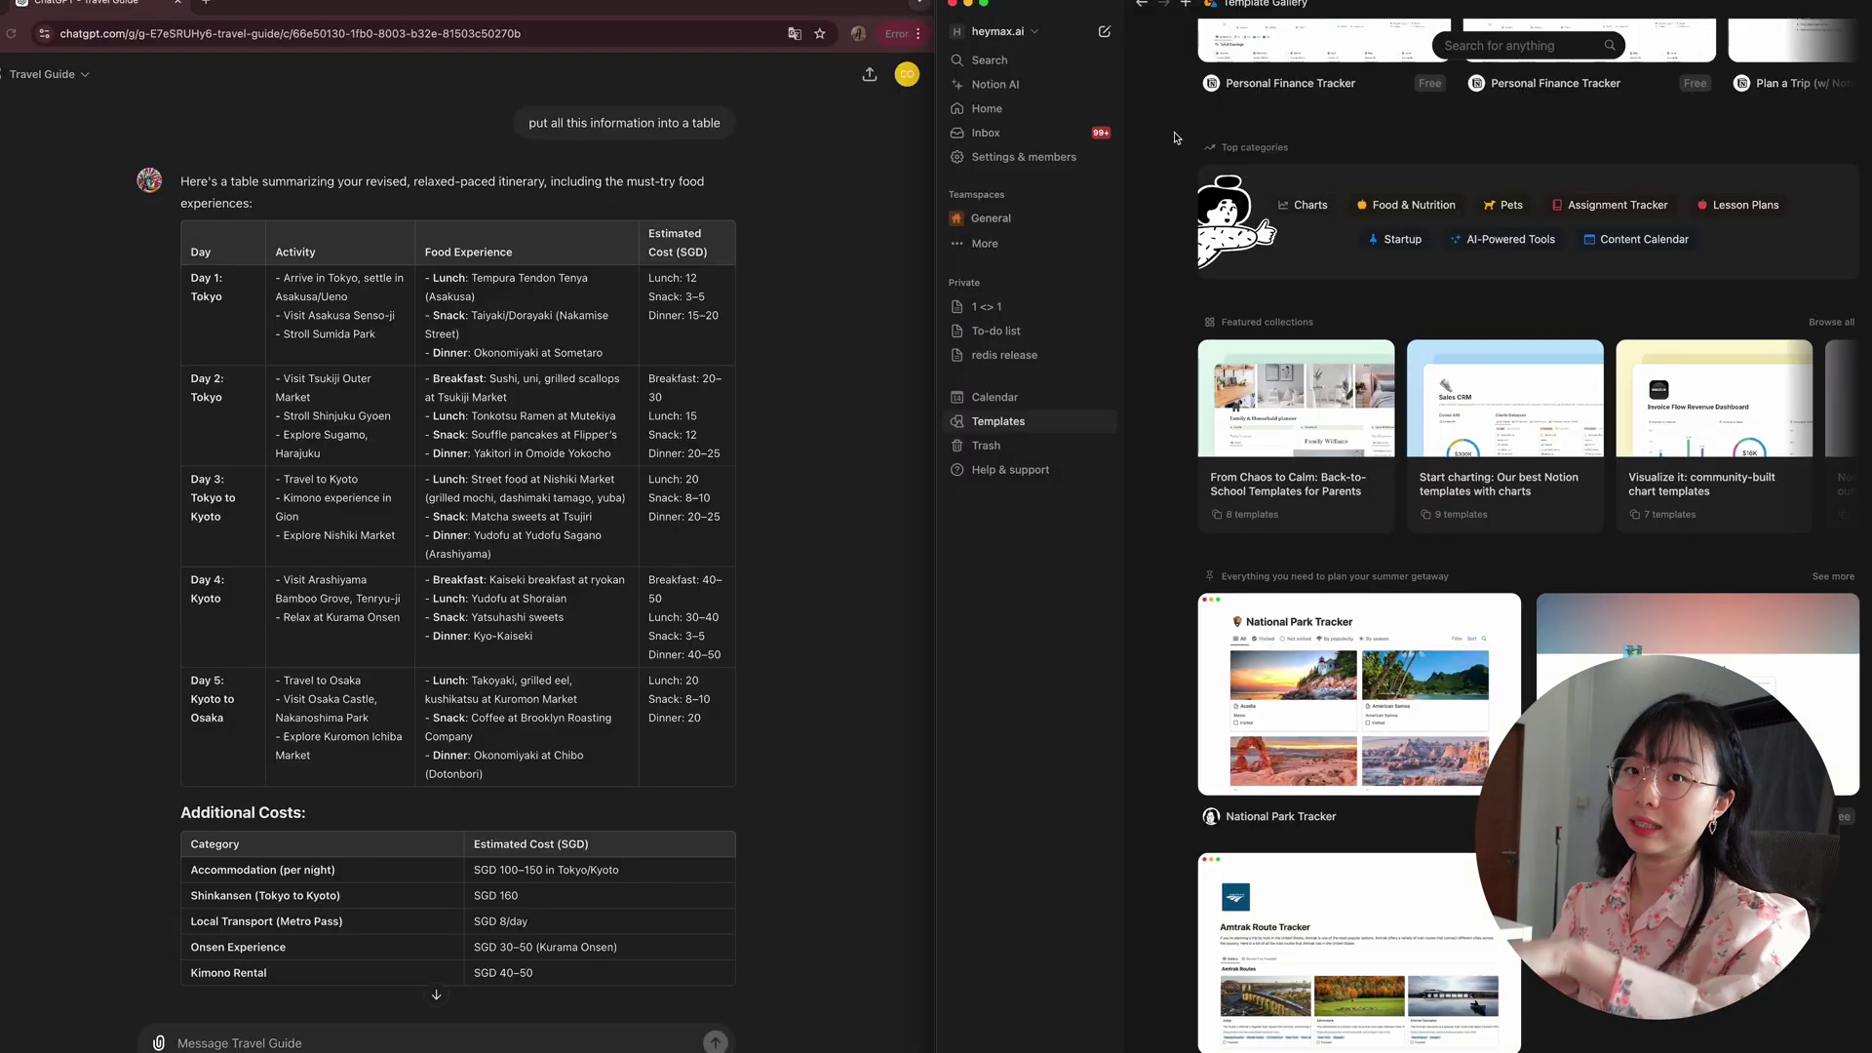
{"action": "left_click", "coordinate": [956, 427]}
{"action": "scroll", "coordinate": [1247, 451], "scroll_direction": "down", "scroll_amount": 5}
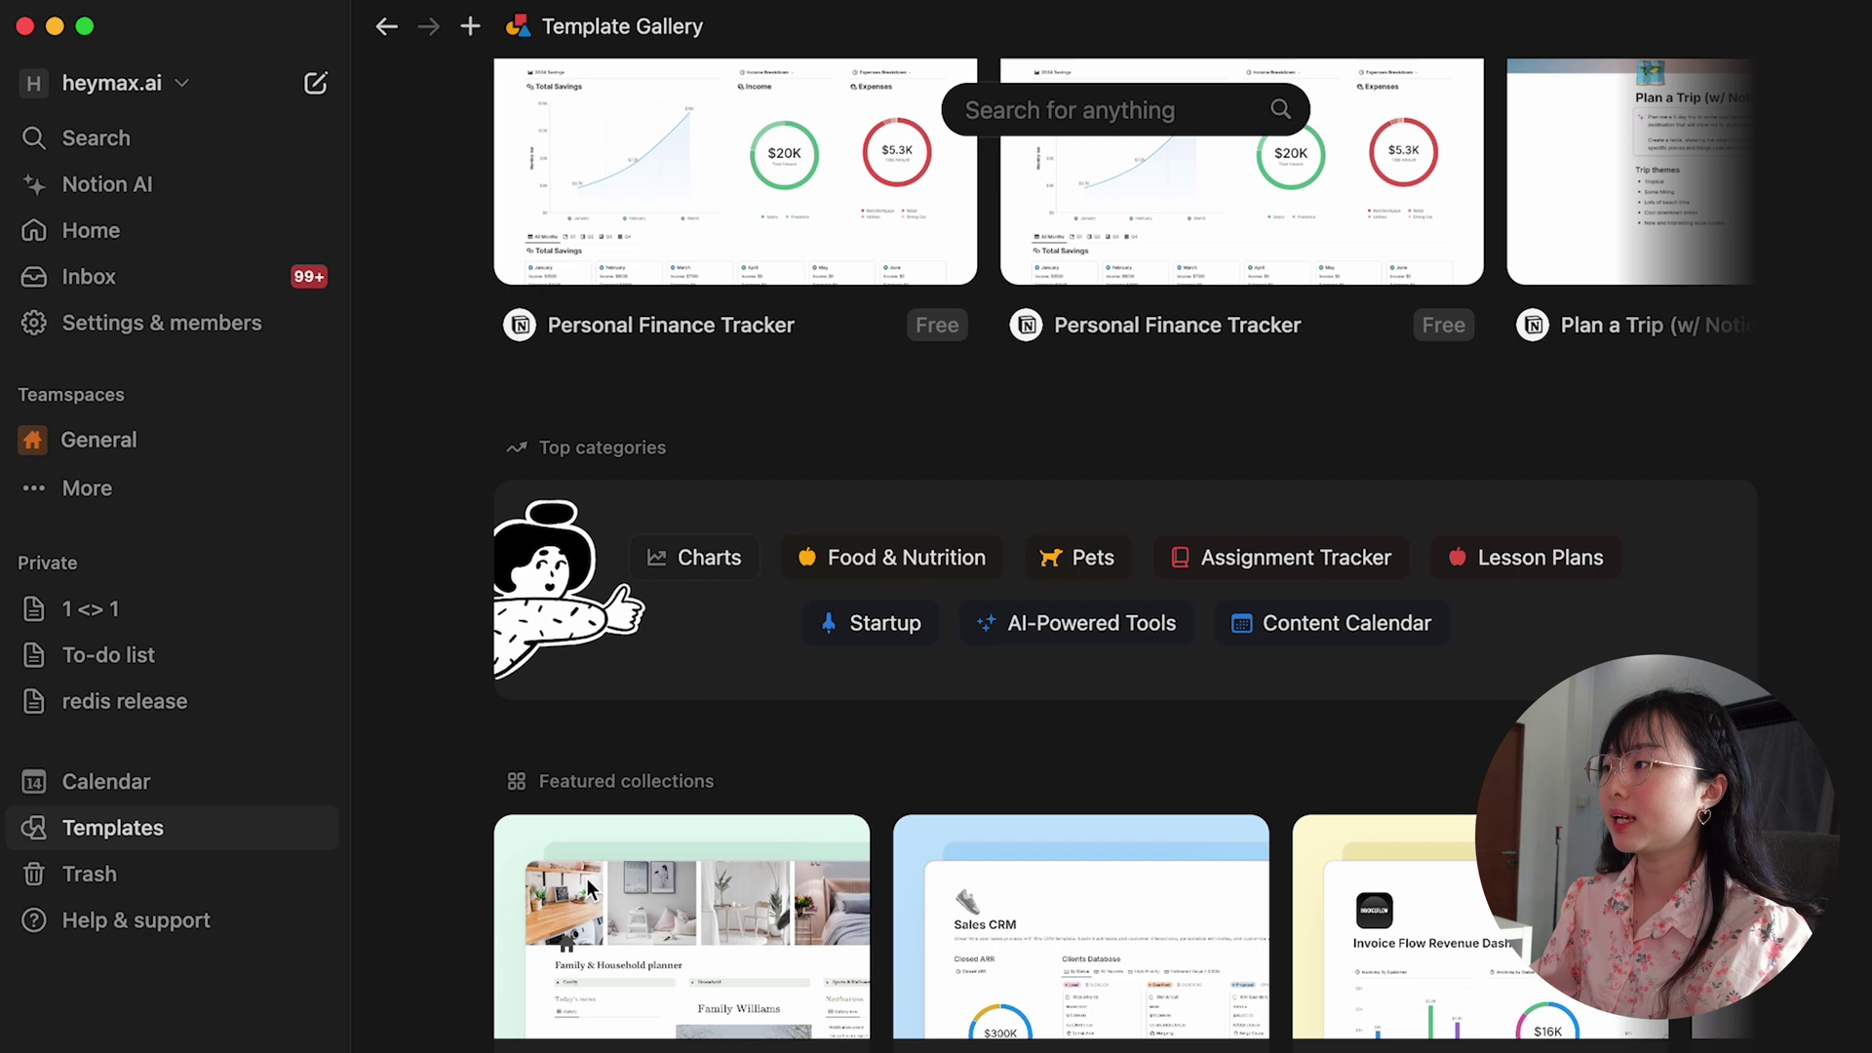
{"action": "scroll", "coordinate": [591, 863], "scroll_direction": "up", "scroll_amount": 5}
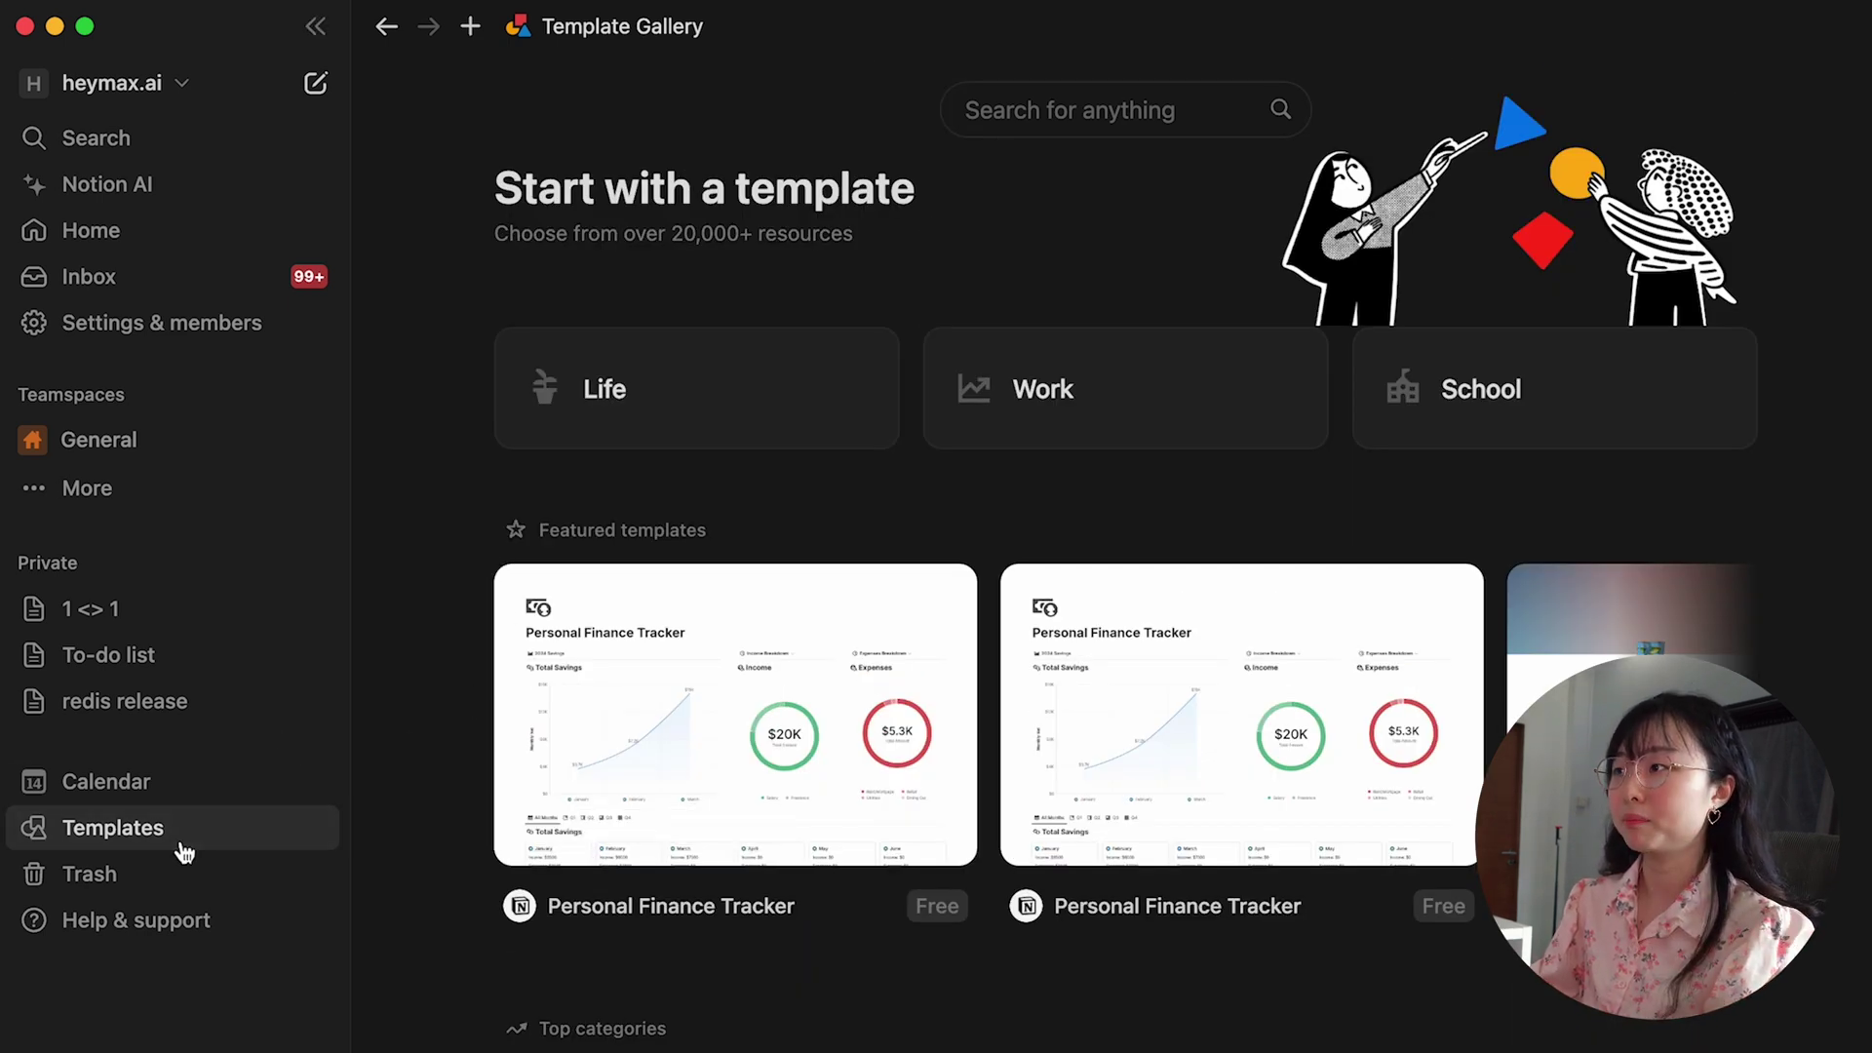
Search the templates for 'travel' and open the Travel planner template
{"action": "left_click", "coordinate": [928, 108]}
{"action": "type", "text": "t"}
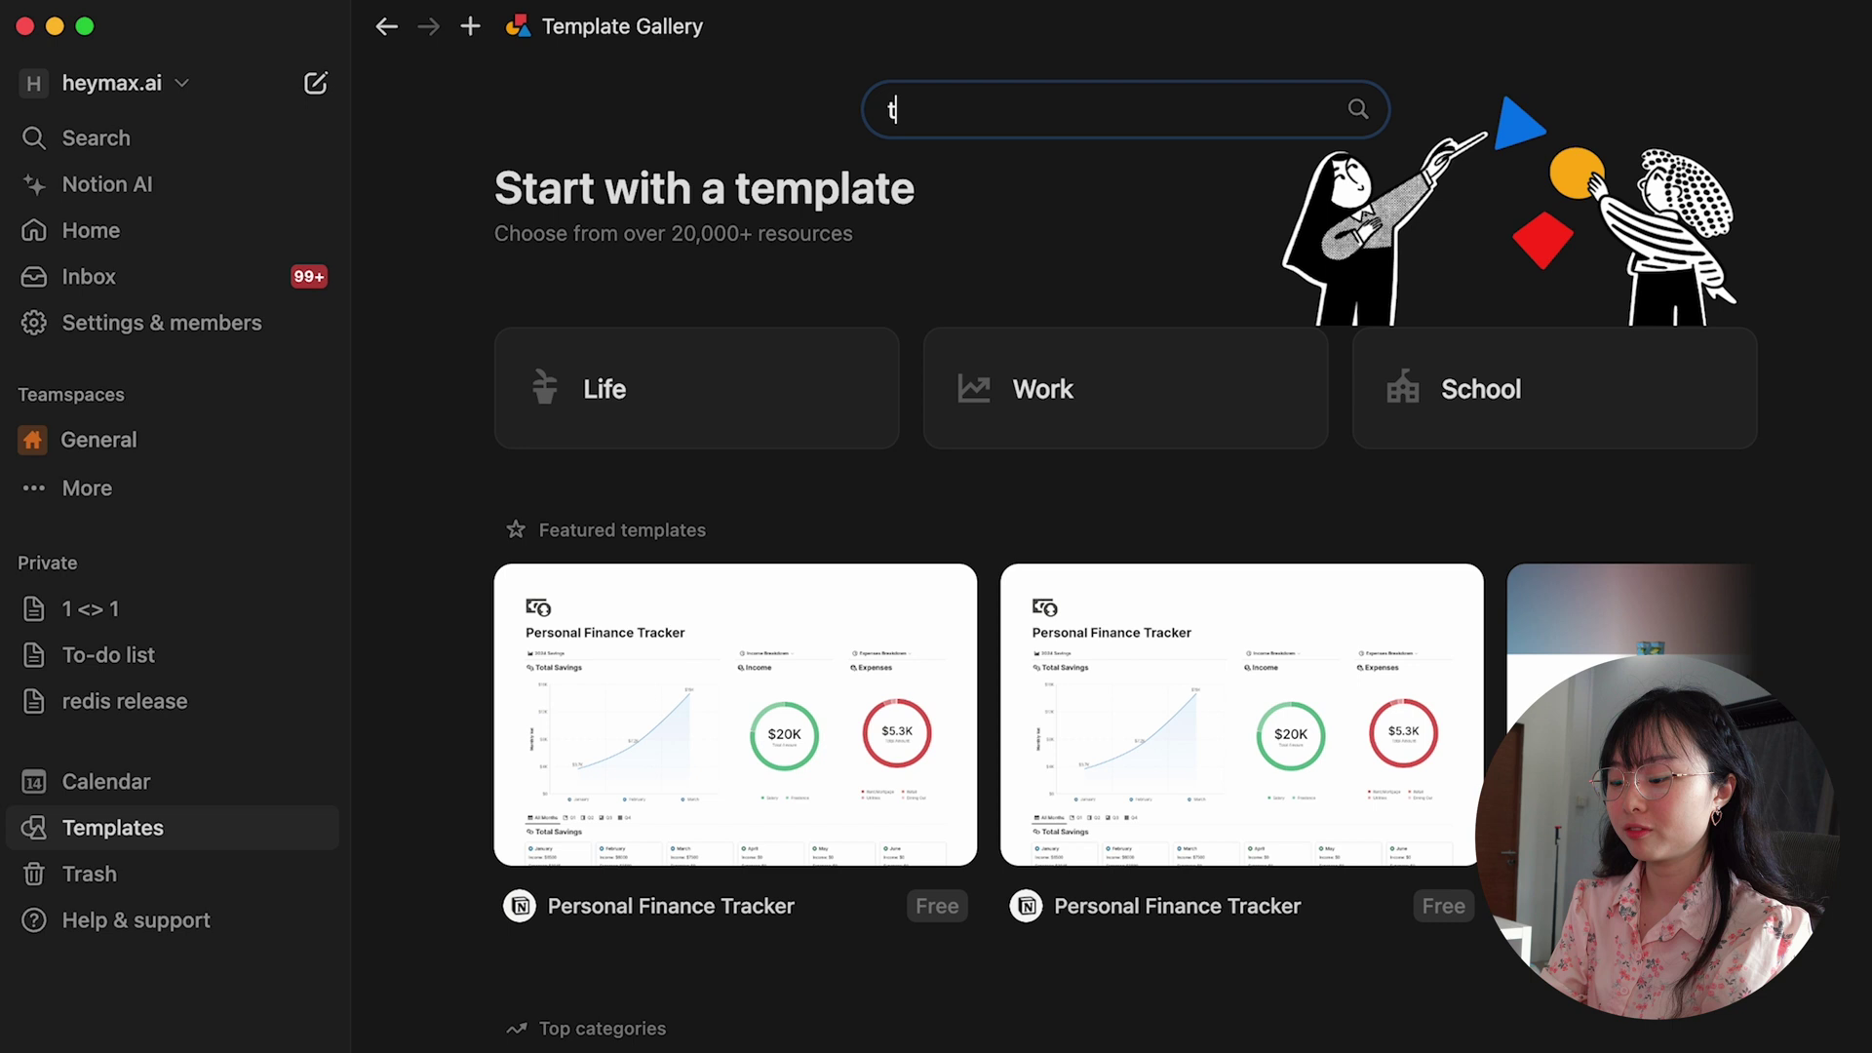
{"action": "type", "text": "ravel"}
{"action": "key", "text": "Return"}
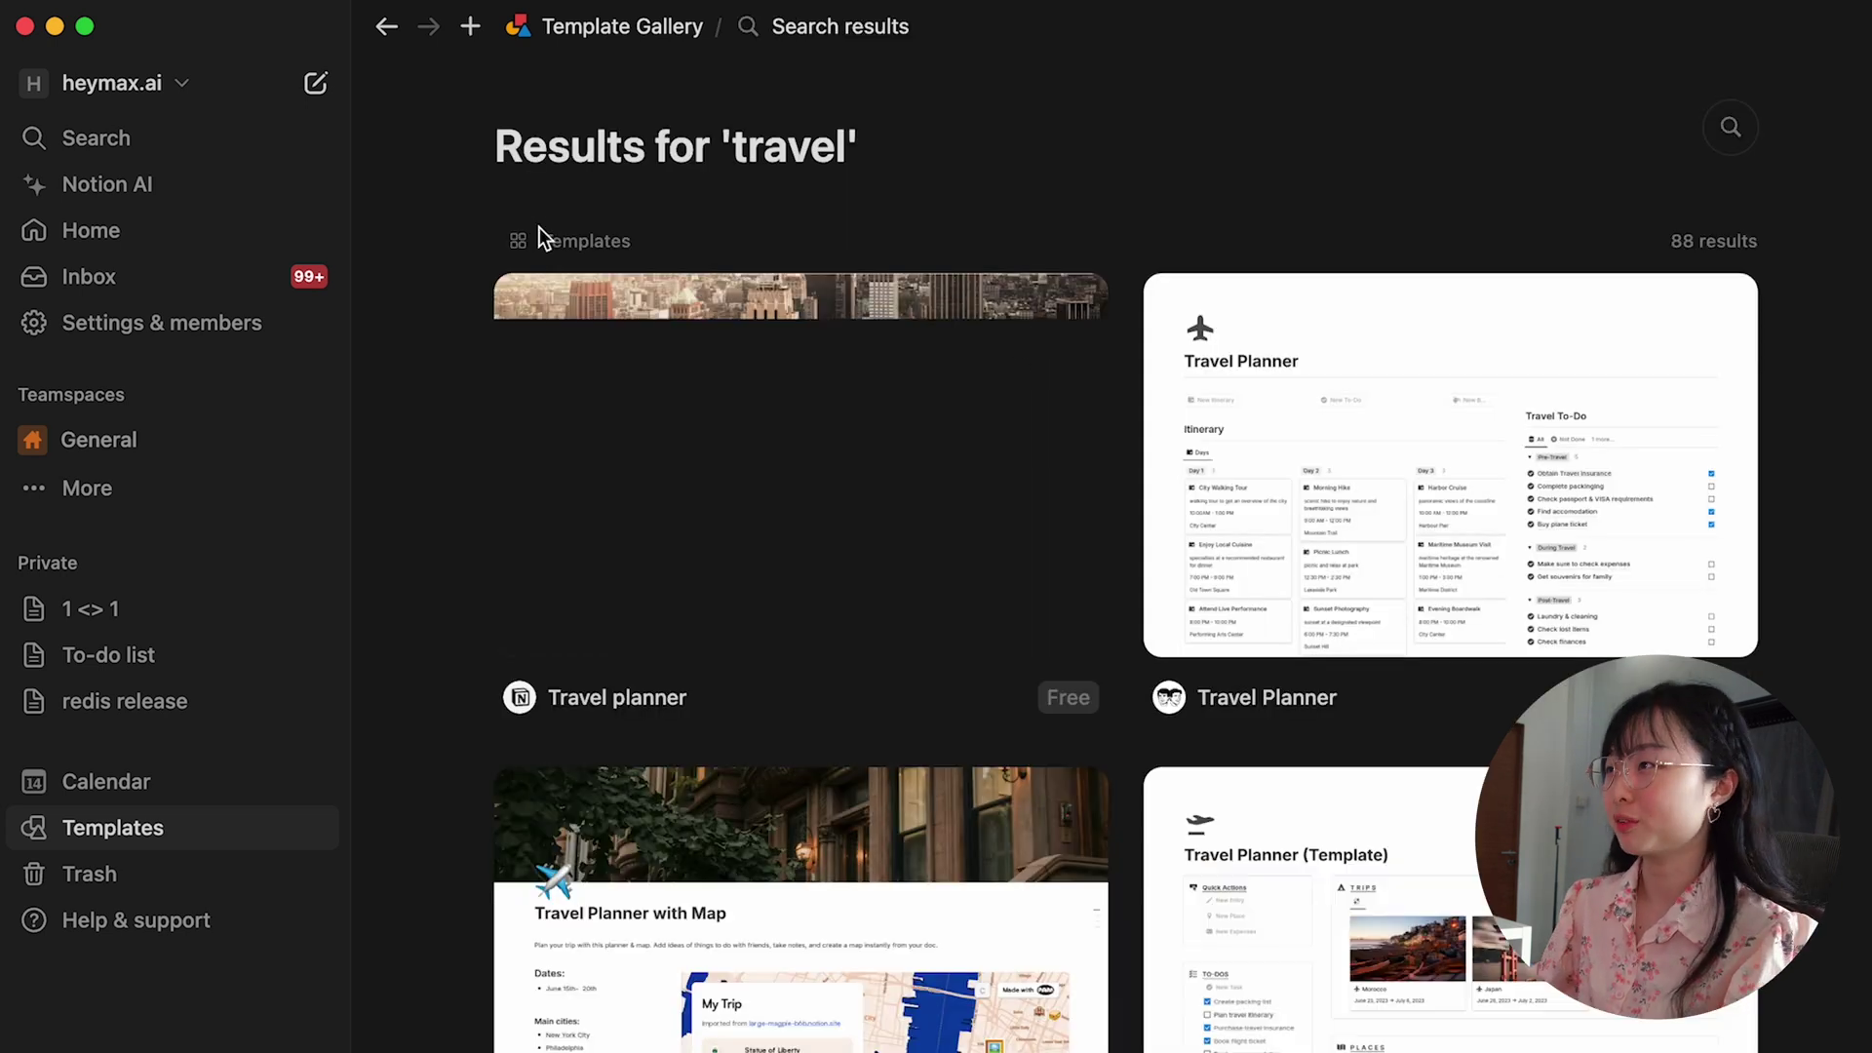
{"action": "left_click", "coordinate": [315, 27]}
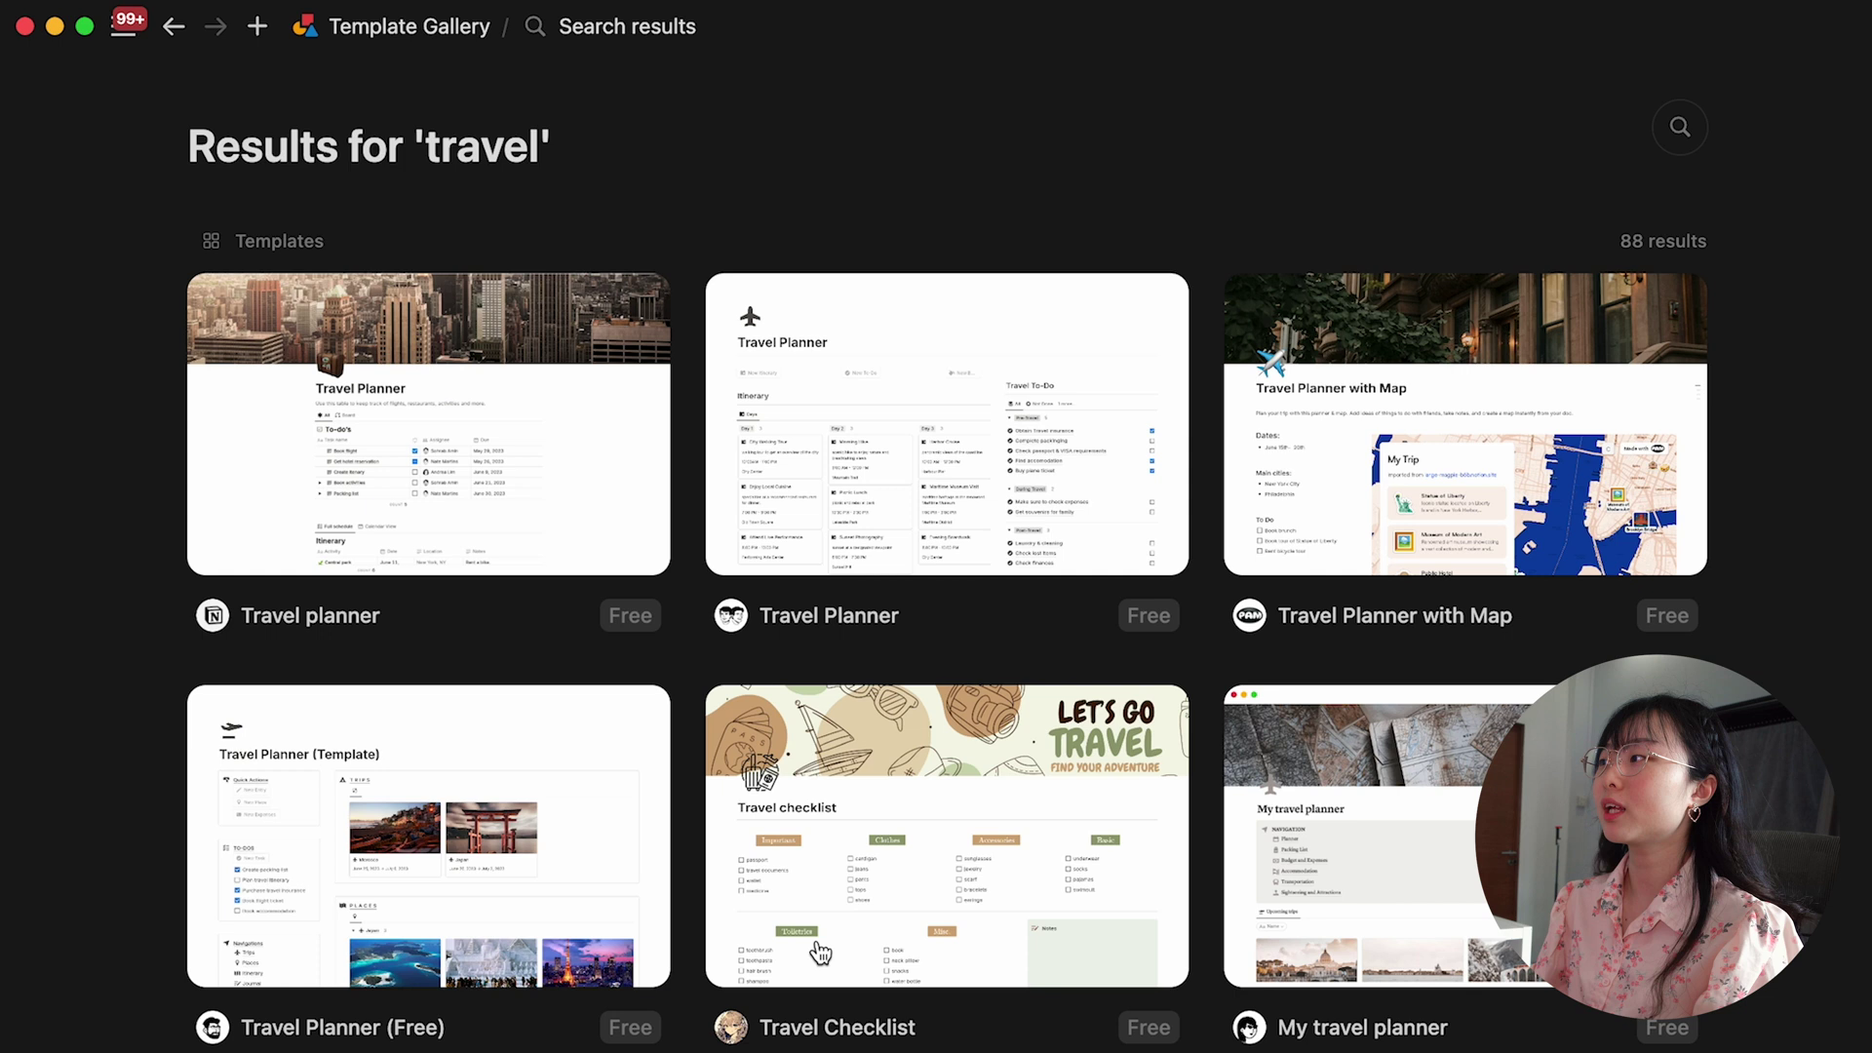
{"action": "scroll", "coordinate": [824, 917], "scroll_direction": "down", "scroll_amount": 3}
{"action": "scroll", "coordinate": [848, 825], "scroll_direction": "up", "scroll_amount": 3}
{"action": "left_click", "coordinate": [504, 472]}
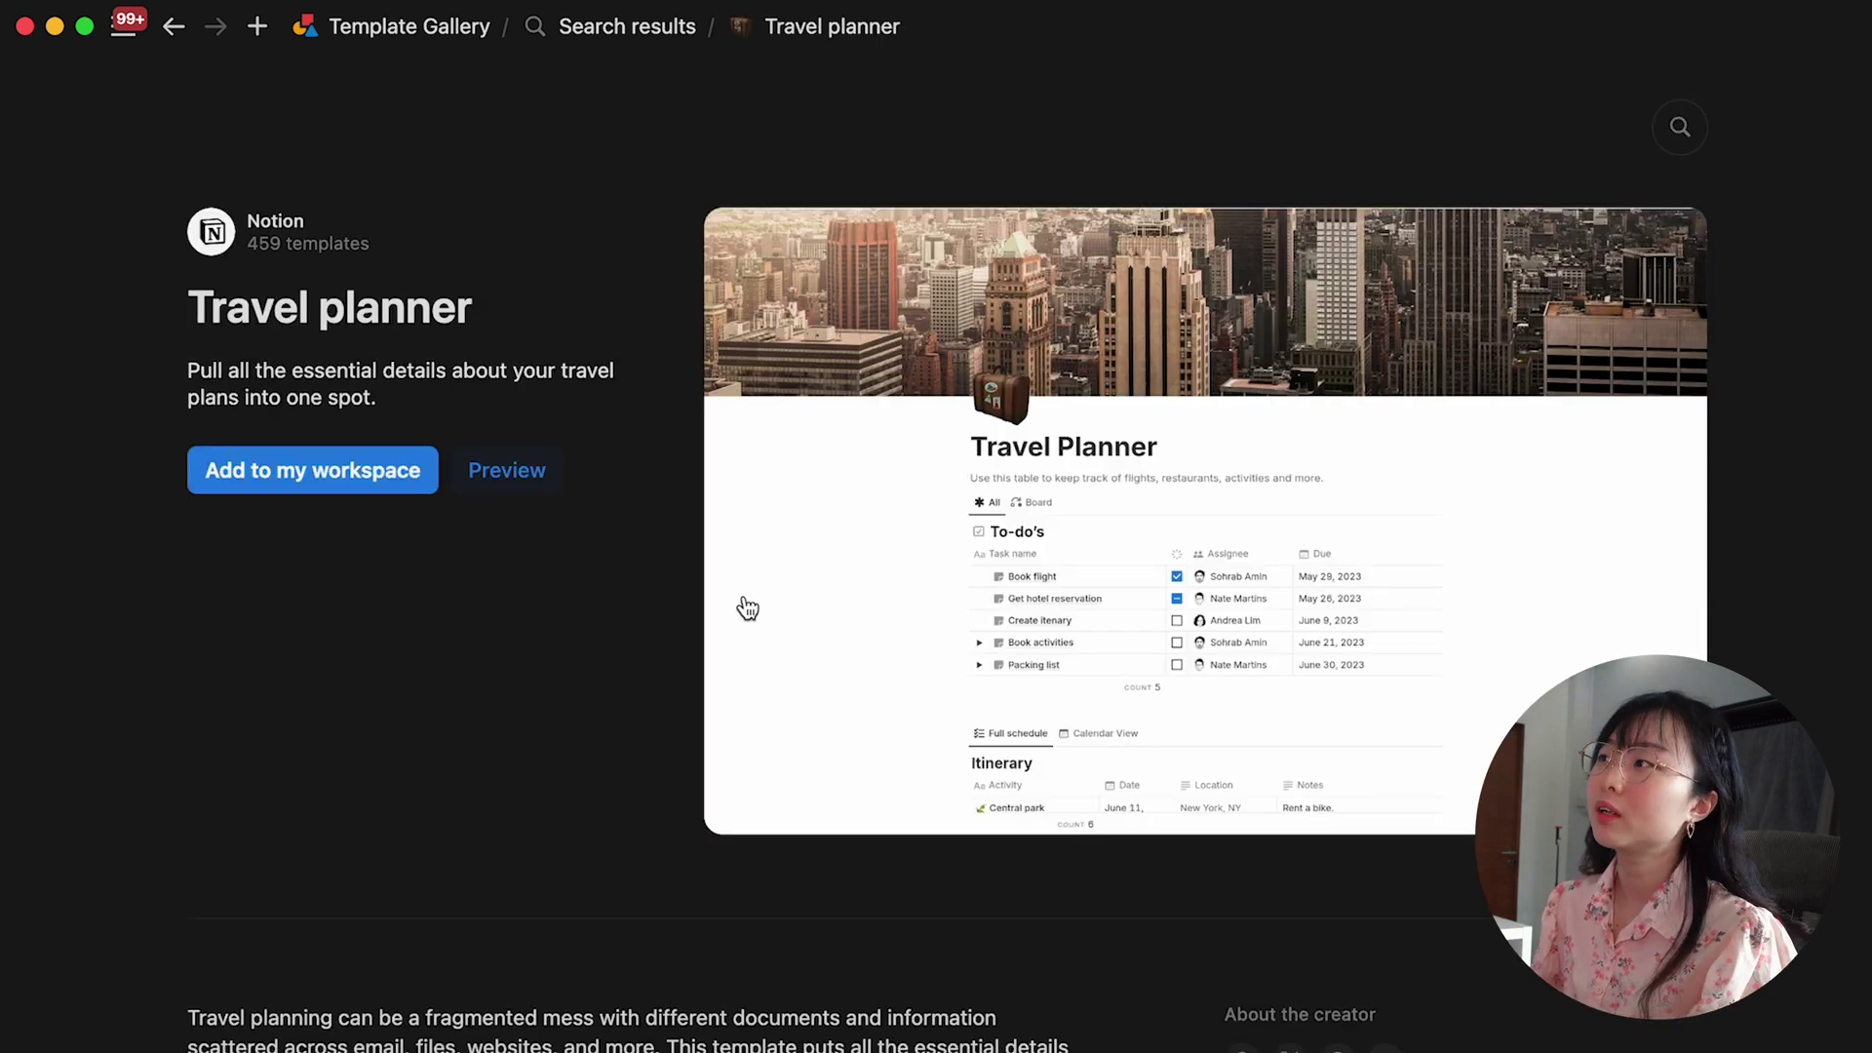
Preview the first Travel planner template, then return to the travel search results
{"action": "left_click", "coordinate": [488, 473]}
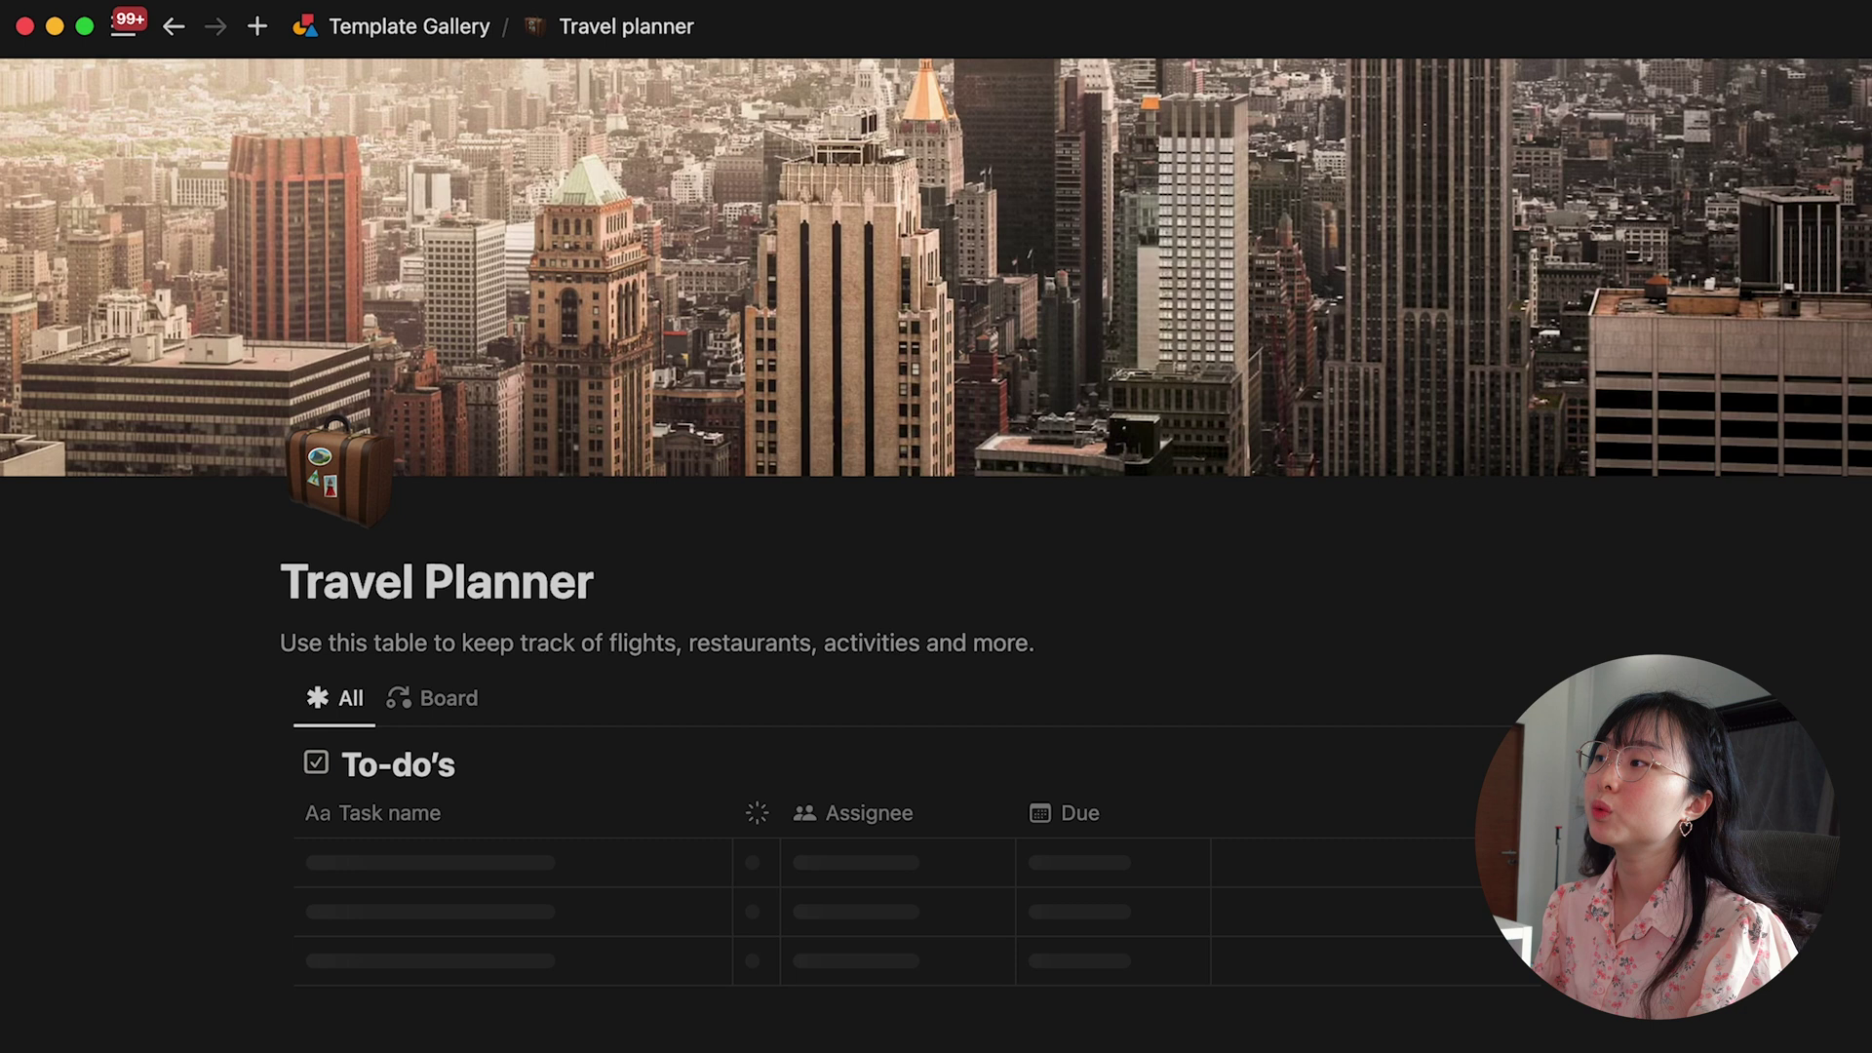
{"action": "scroll", "coordinate": [917, 546], "scroll_direction": "down", "scroll_amount": 6}
{"action": "left_click", "coordinate": [173, 26]}
{"action": "left_click", "coordinate": [174, 26]}
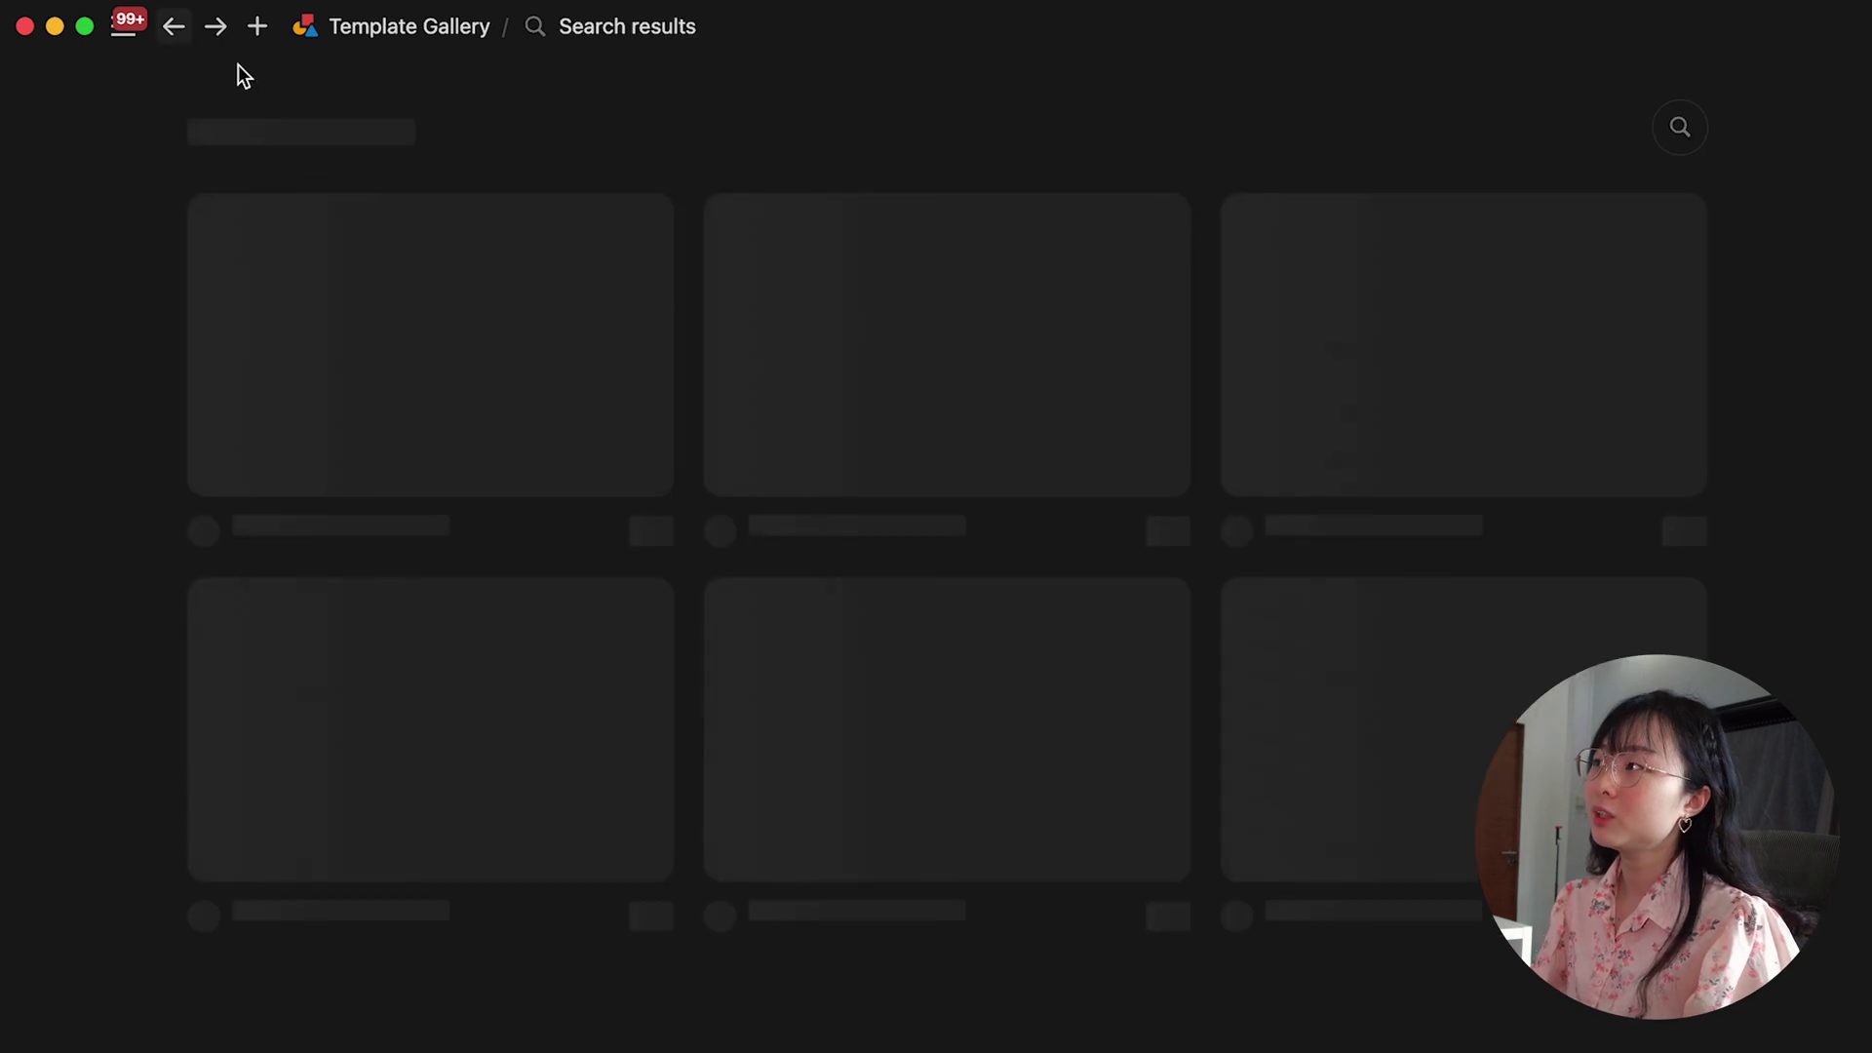
Preview the other Travel Planner template with its Itinerary, To-Do and Bucket-List sections
{"action": "left_click", "coordinate": [982, 420]}
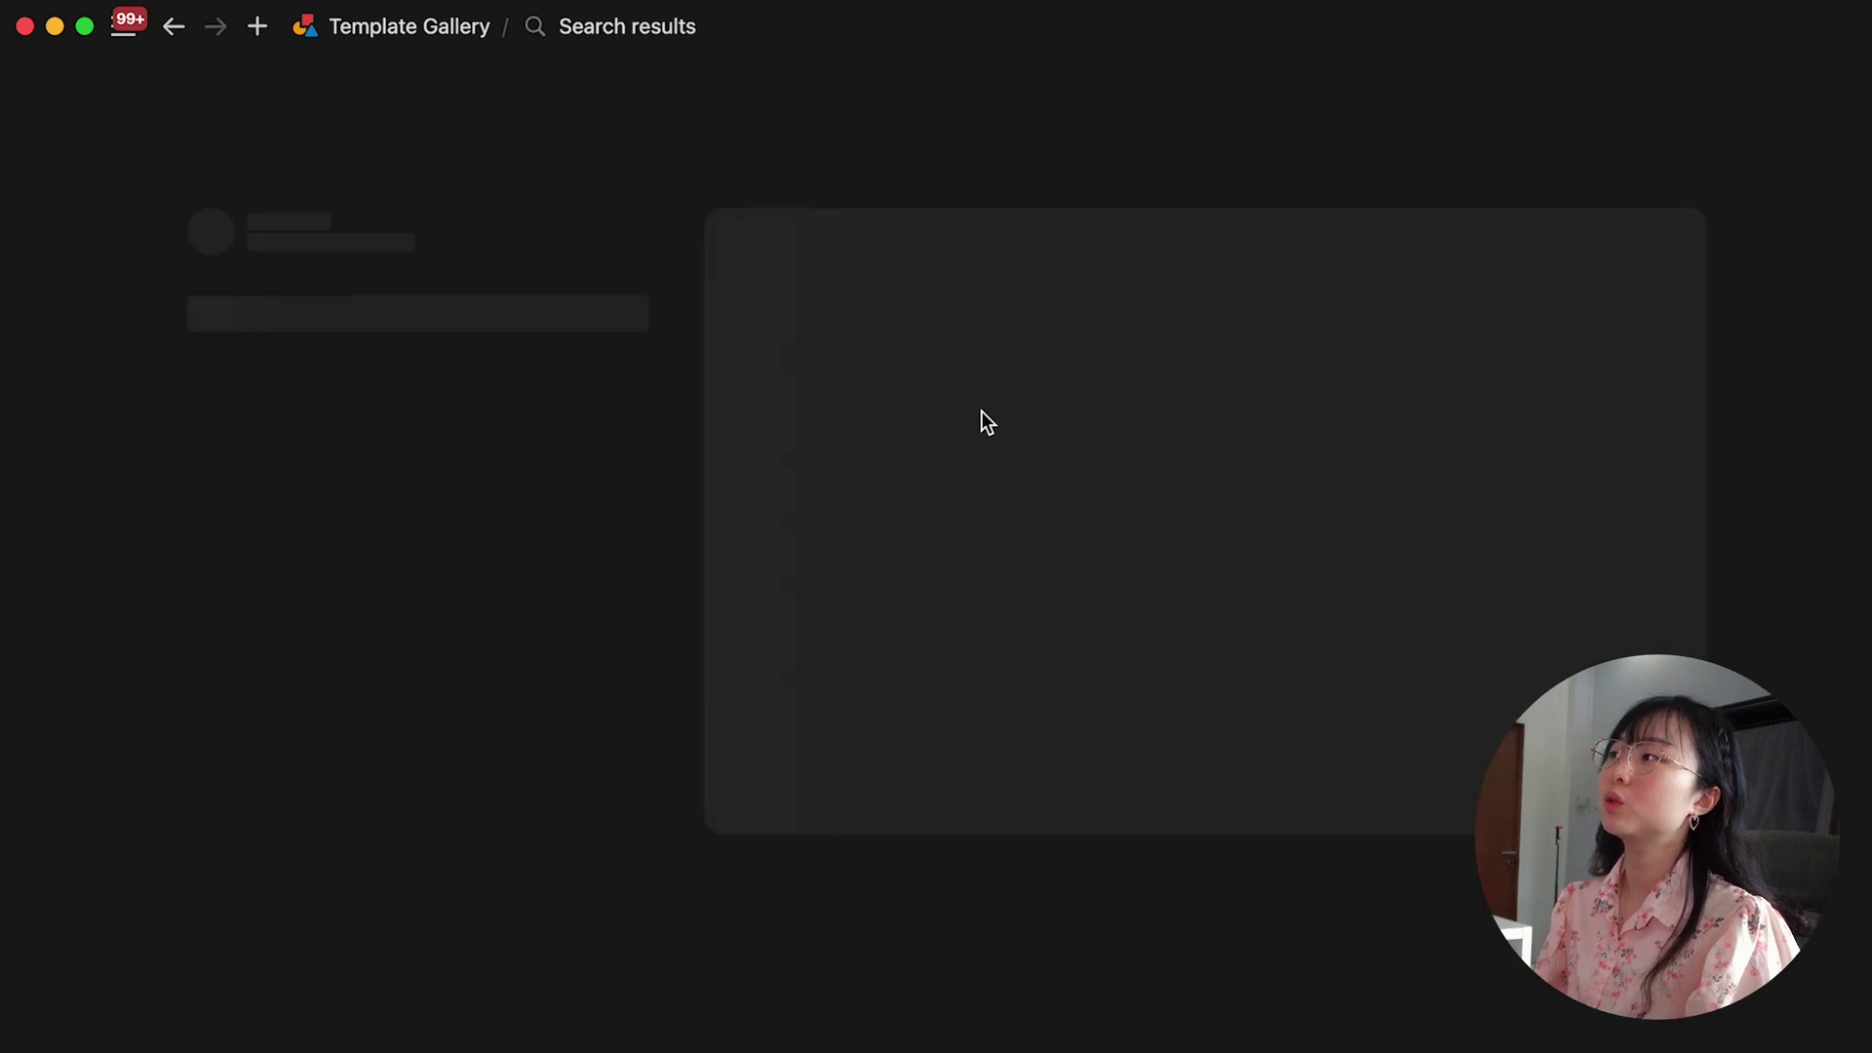
{"action": "left_click", "coordinate": [521, 558]}
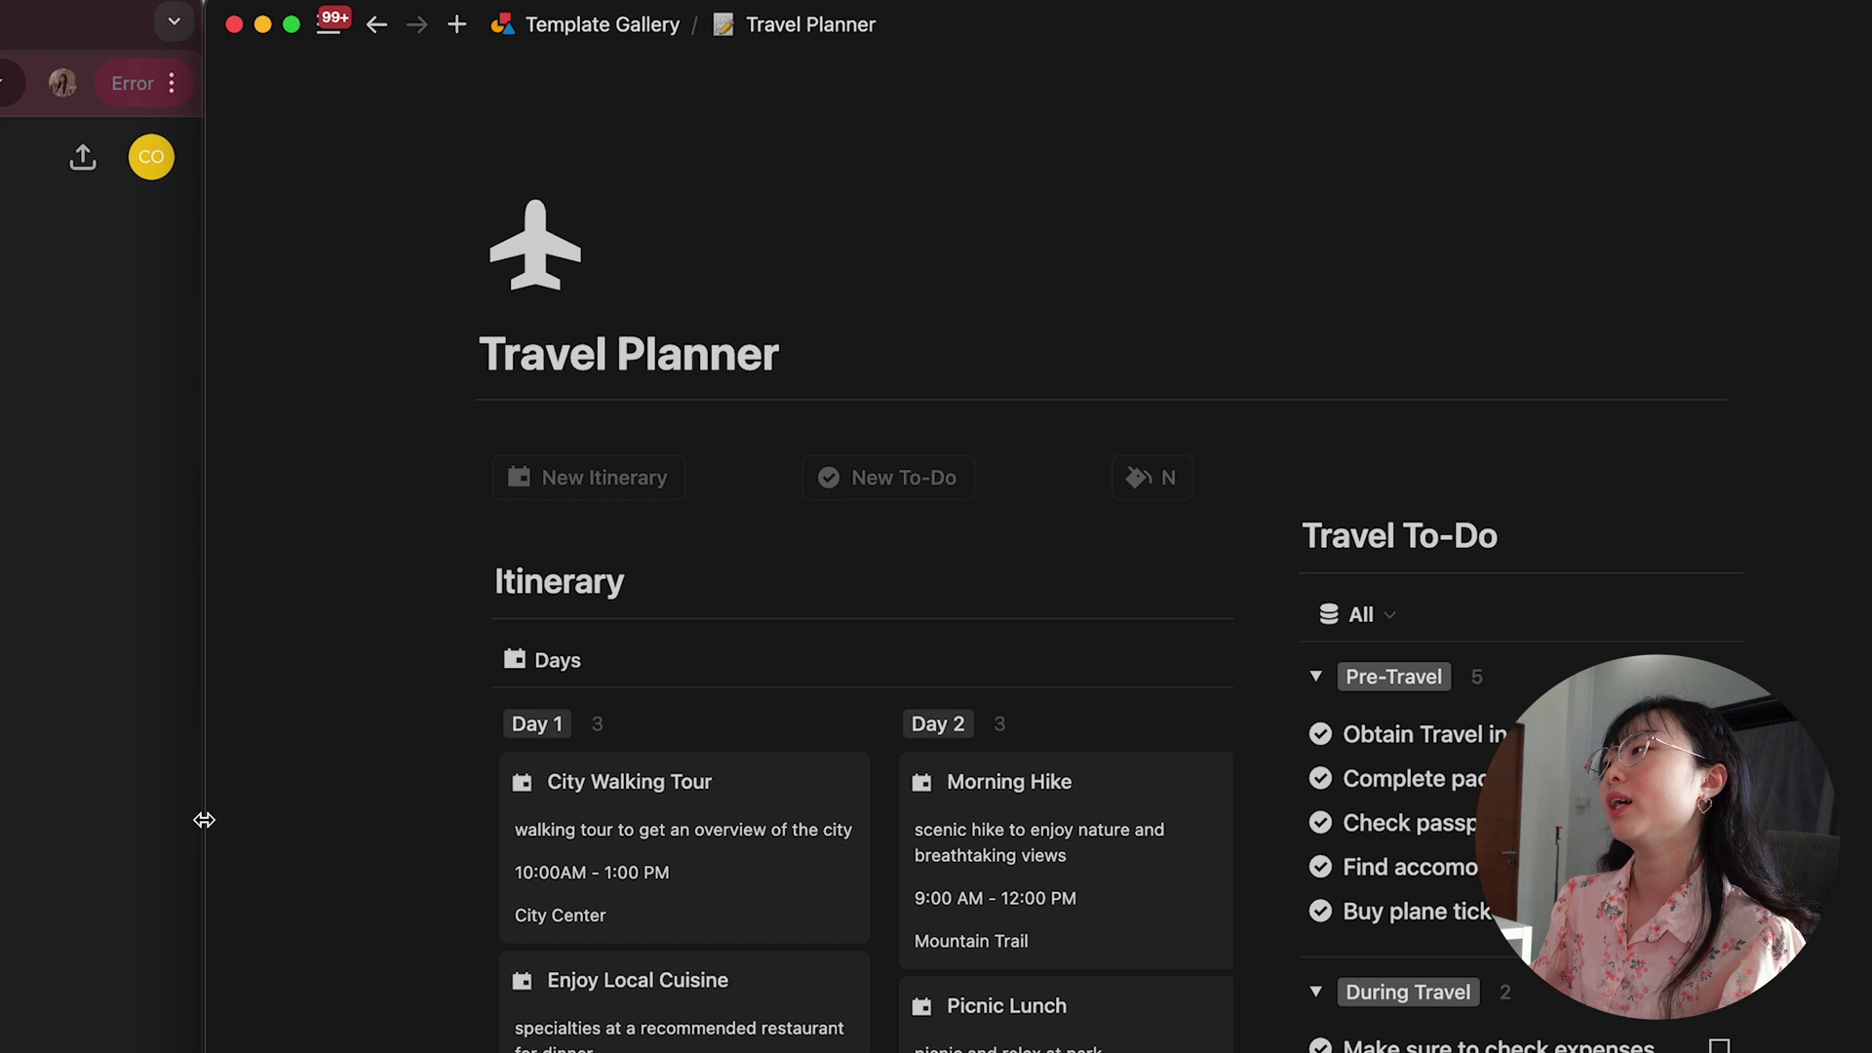
{"action": "scroll", "coordinate": [811, 991], "scroll_direction": "down", "scroll_amount": 5}
{"action": "scroll", "coordinate": [809, 987], "scroll_direction": "up", "scroll_amount": 5}
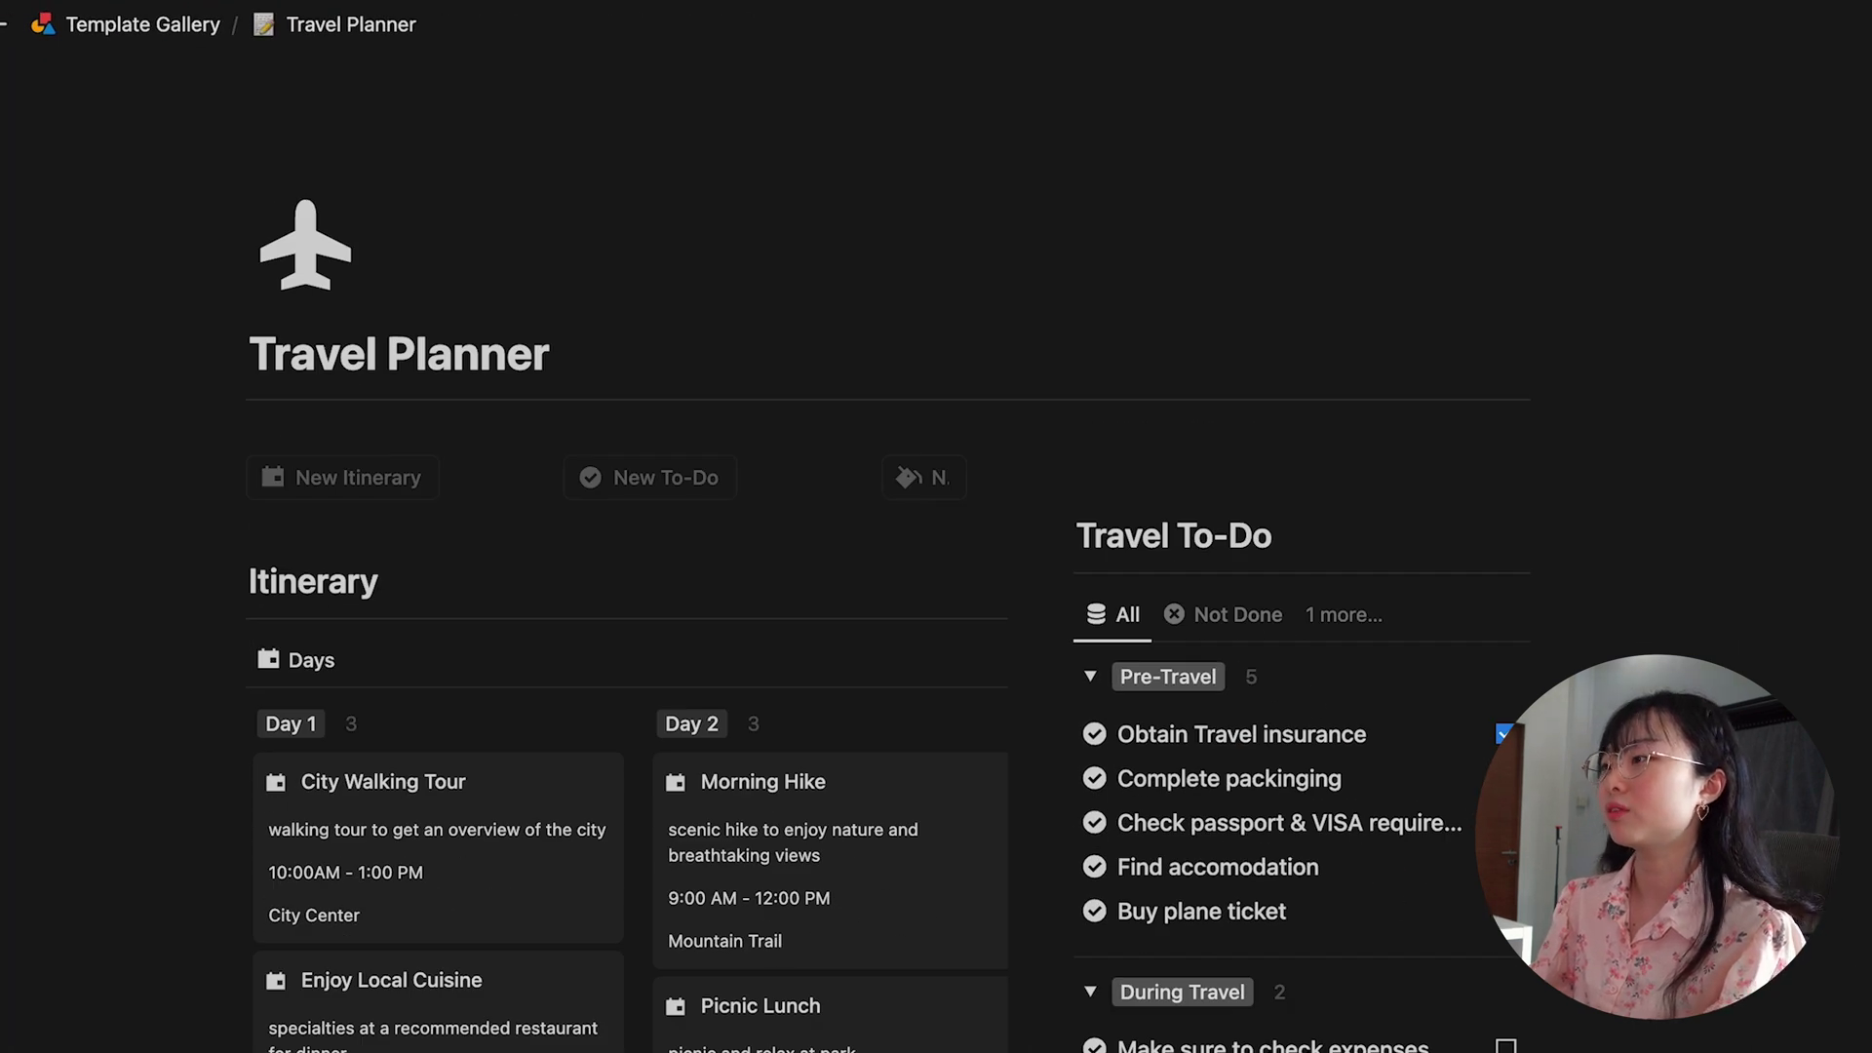
{"action": "scroll", "coordinate": [669, 1019], "scroll_direction": "down", "scroll_amount": 10}
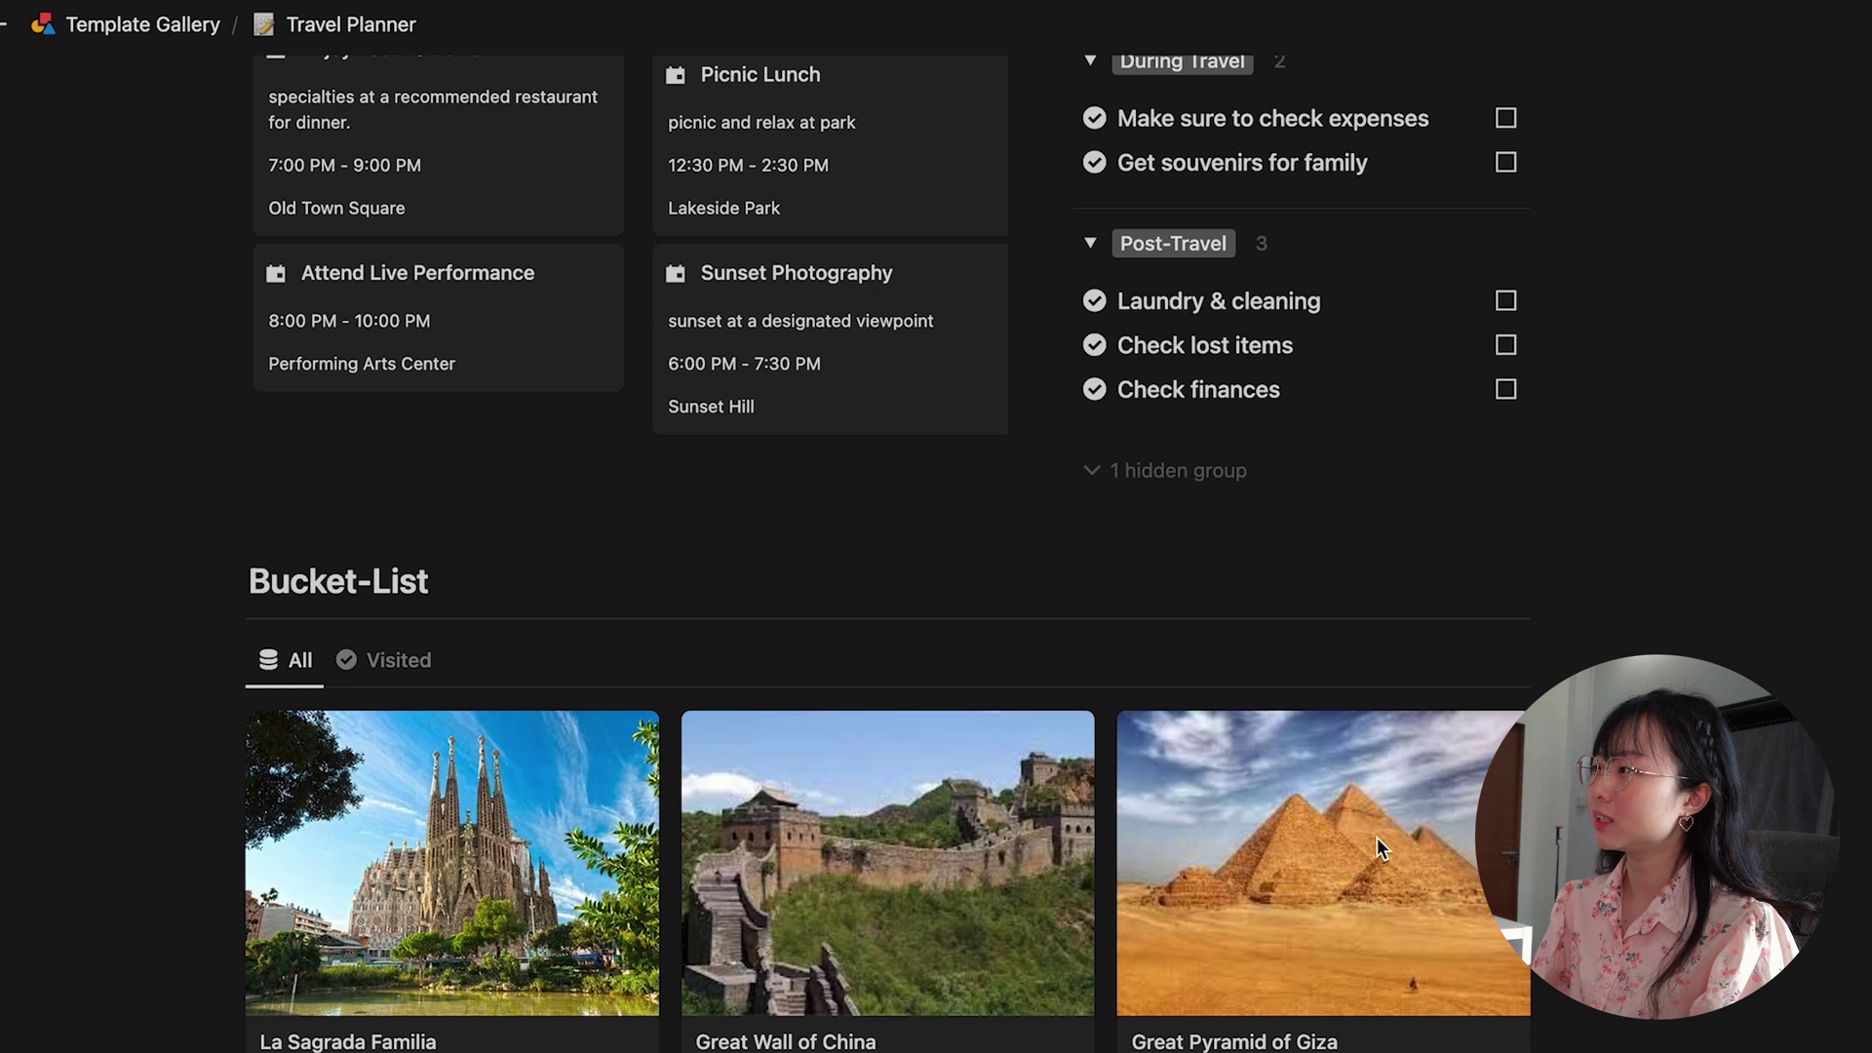
{"action": "scroll", "coordinate": [632, 741], "scroll_direction": "up", "scroll_amount": 10}
{"action": "scroll", "coordinate": [1220, 1026], "scroll_direction": "down", "scroll_amount": 10}
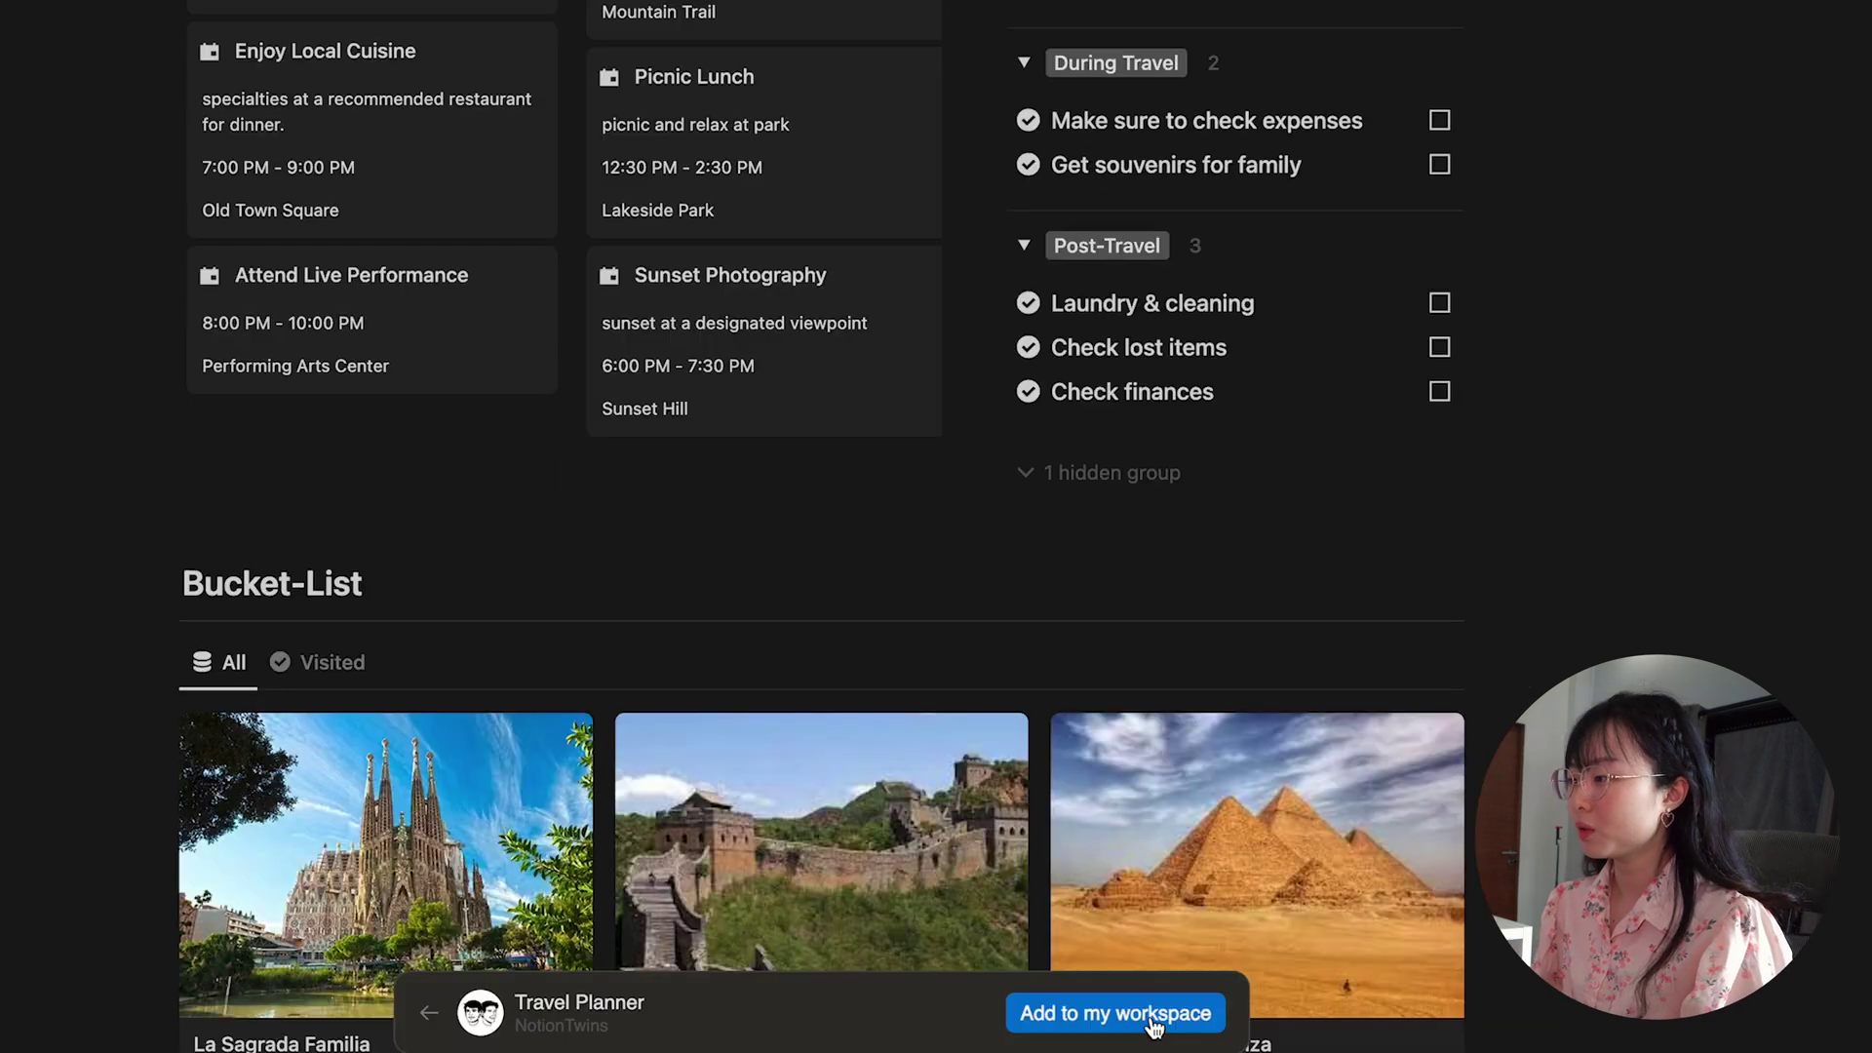
Add the Travel Planner template to the General workspace
{"action": "left_click", "coordinate": [1150, 1017]}
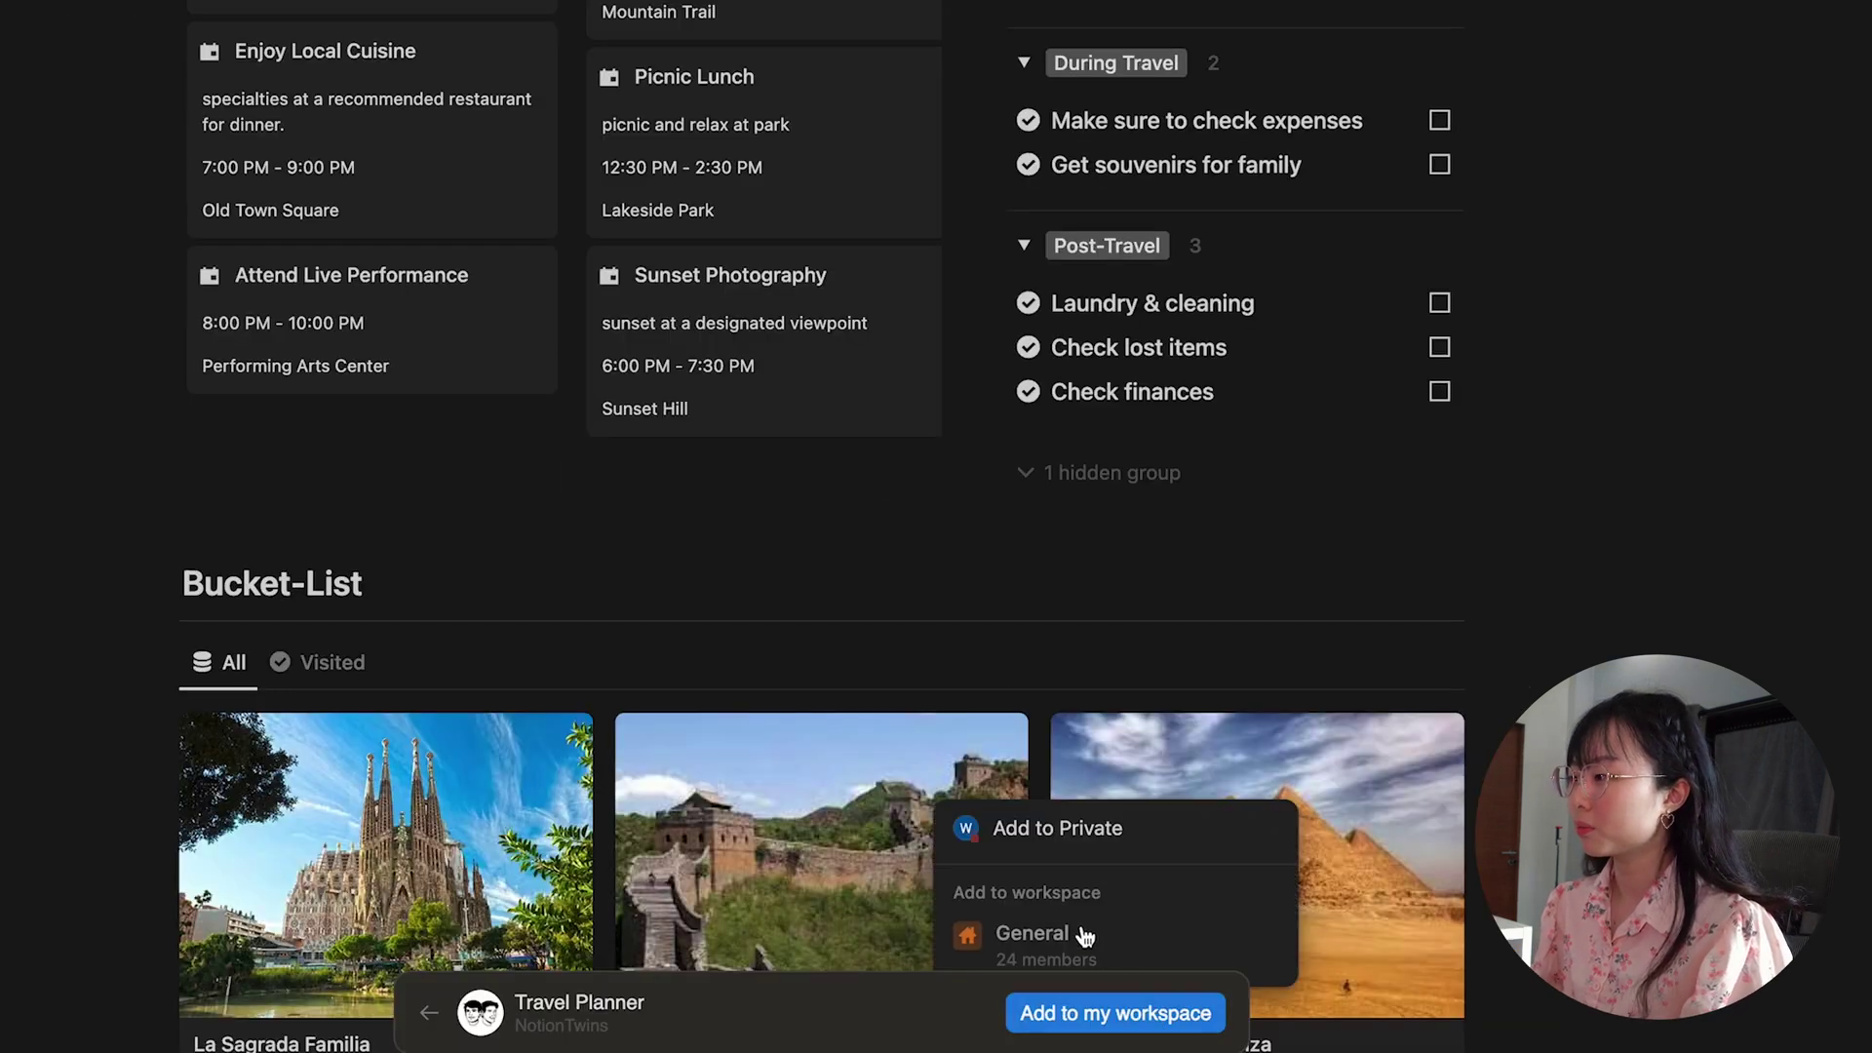
{"action": "mouse_move", "coordinate": [1111, 942]}
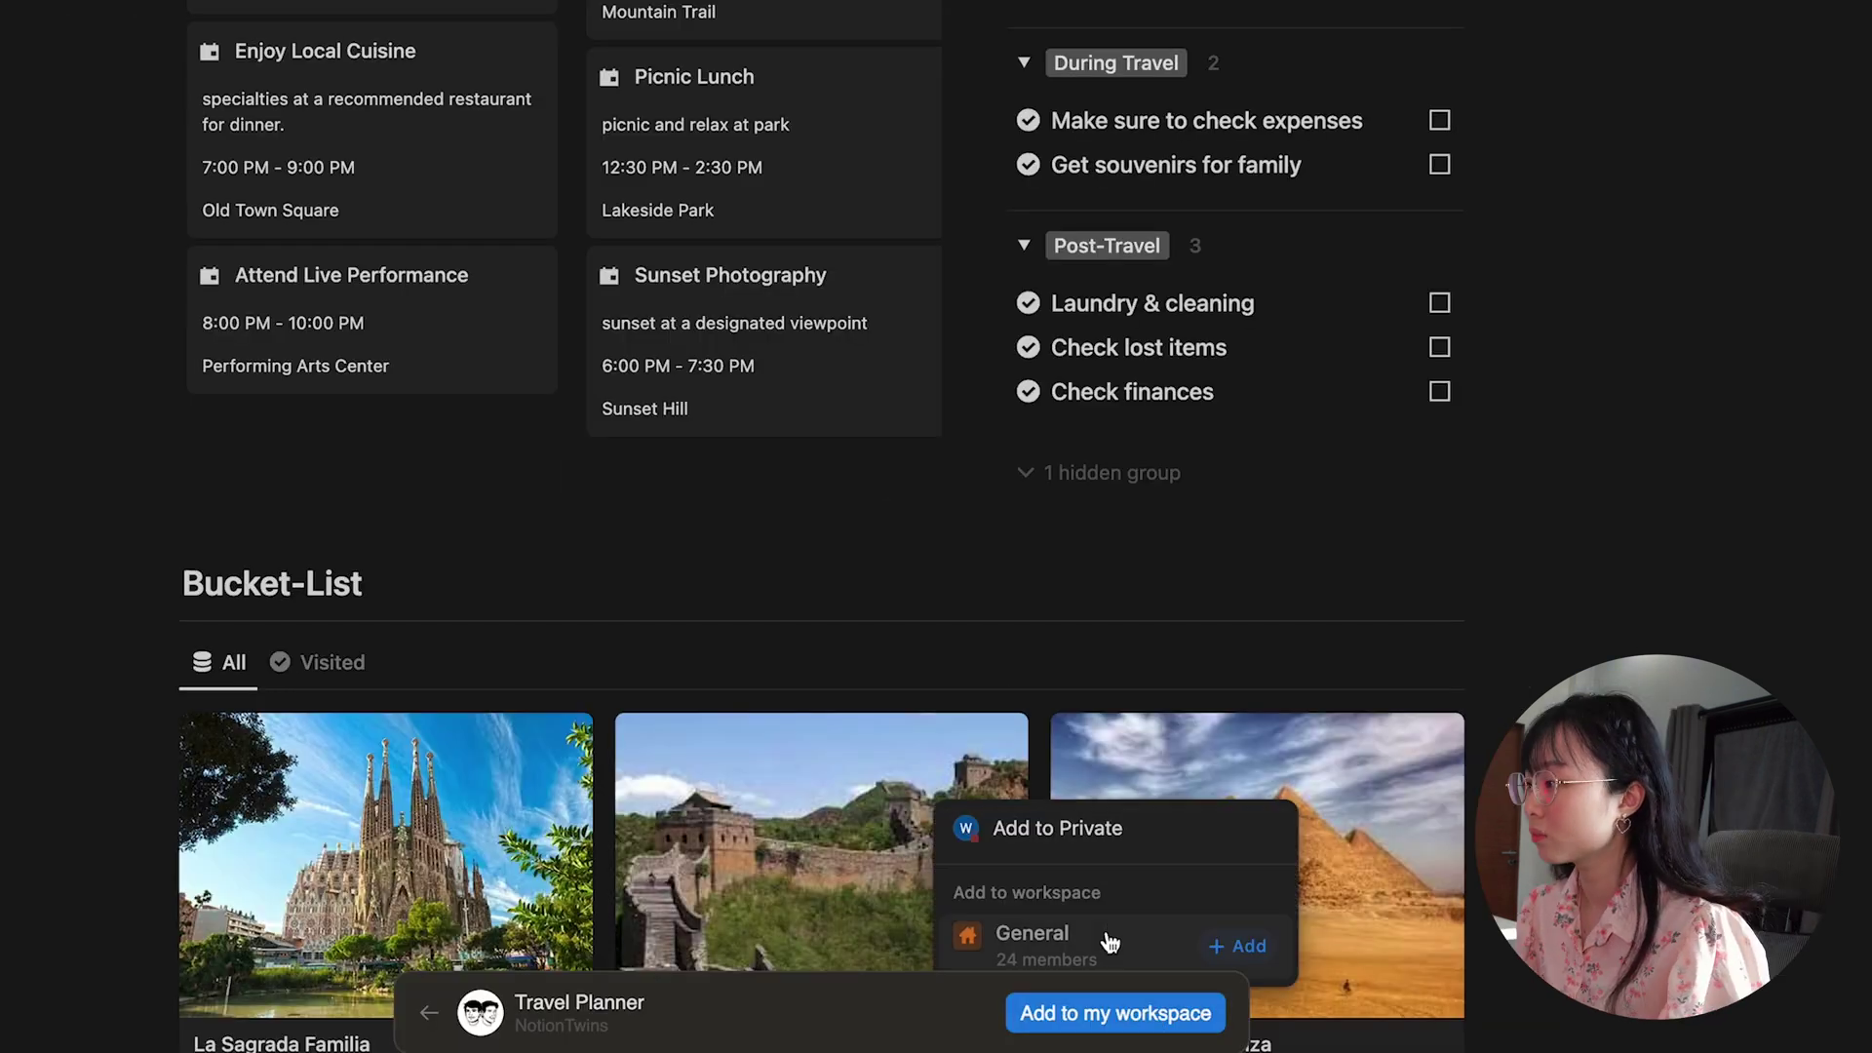
{"action": "left_click", "coordinate": [1047, 938]}
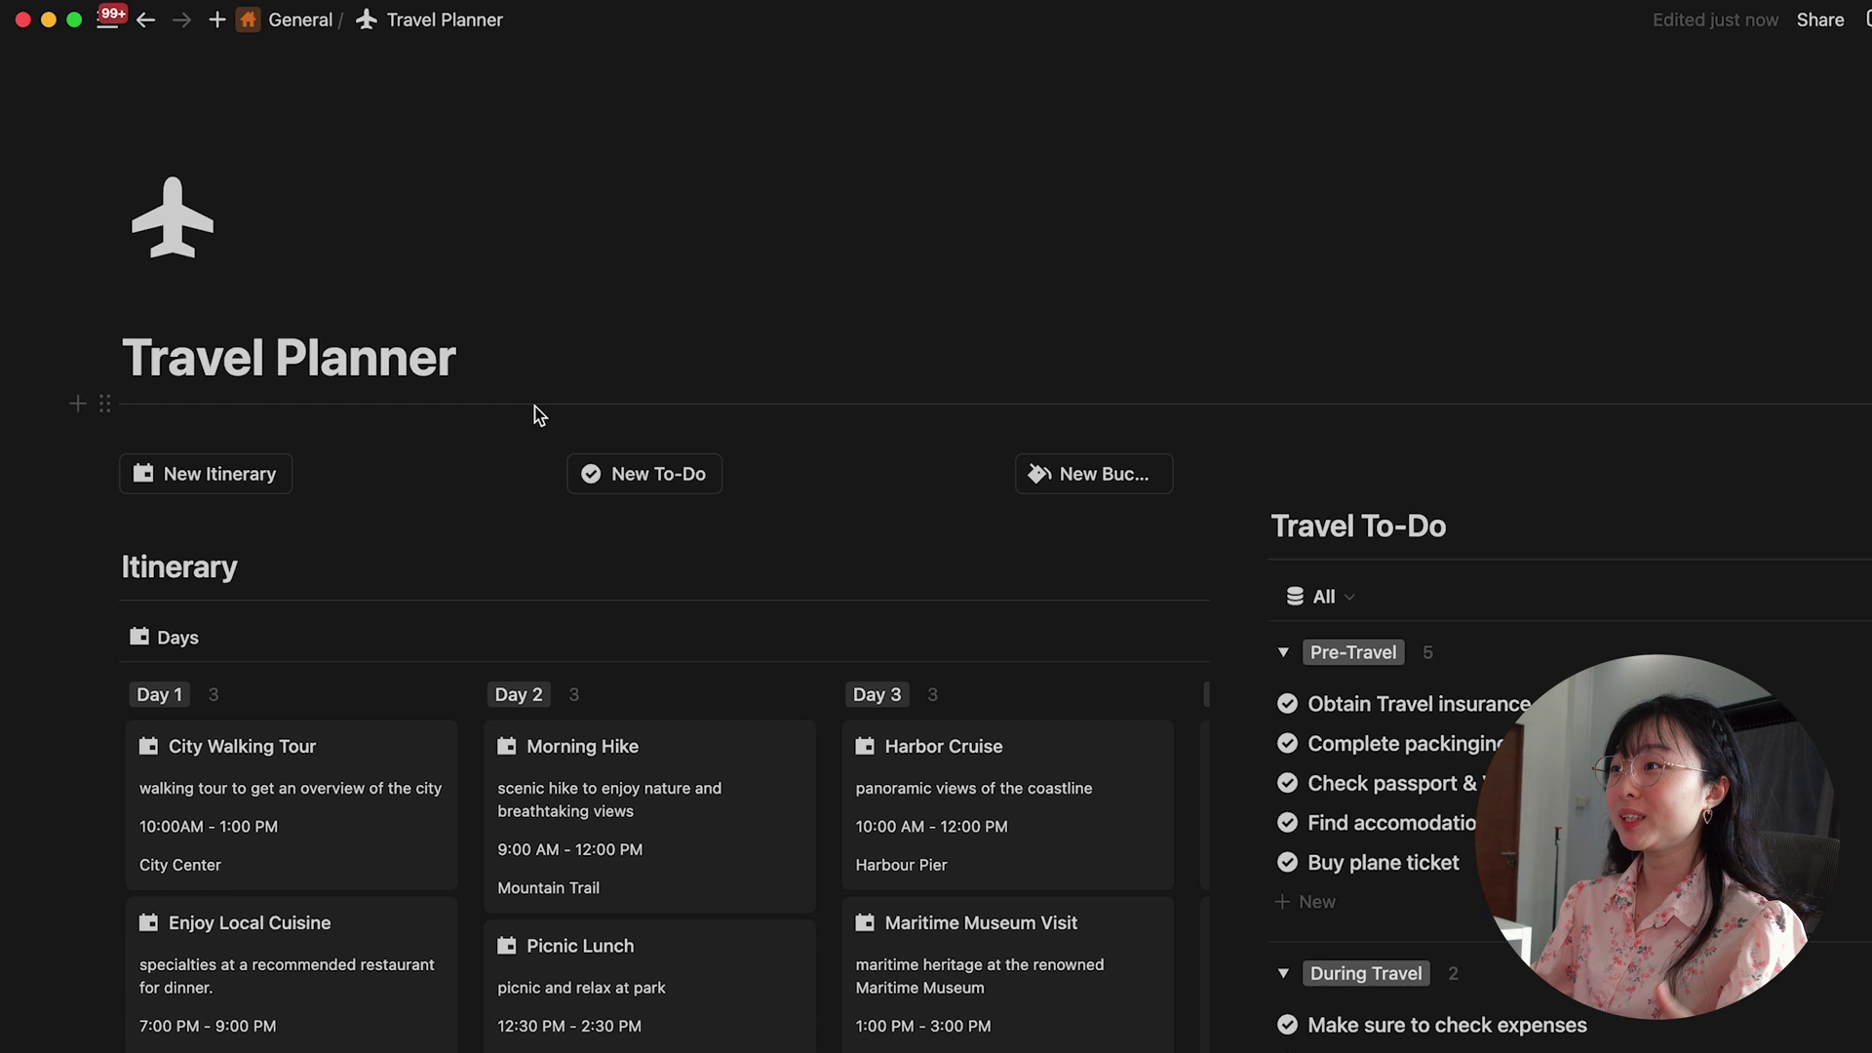
Rename the template page to 'Japan 5 Day Itinerary'
{"action": "left_click_drag", "start_coordinate": [495, 374], "coordinate": [137, 366]}
{"action": "type", "text": "Japan 5 Day I"}
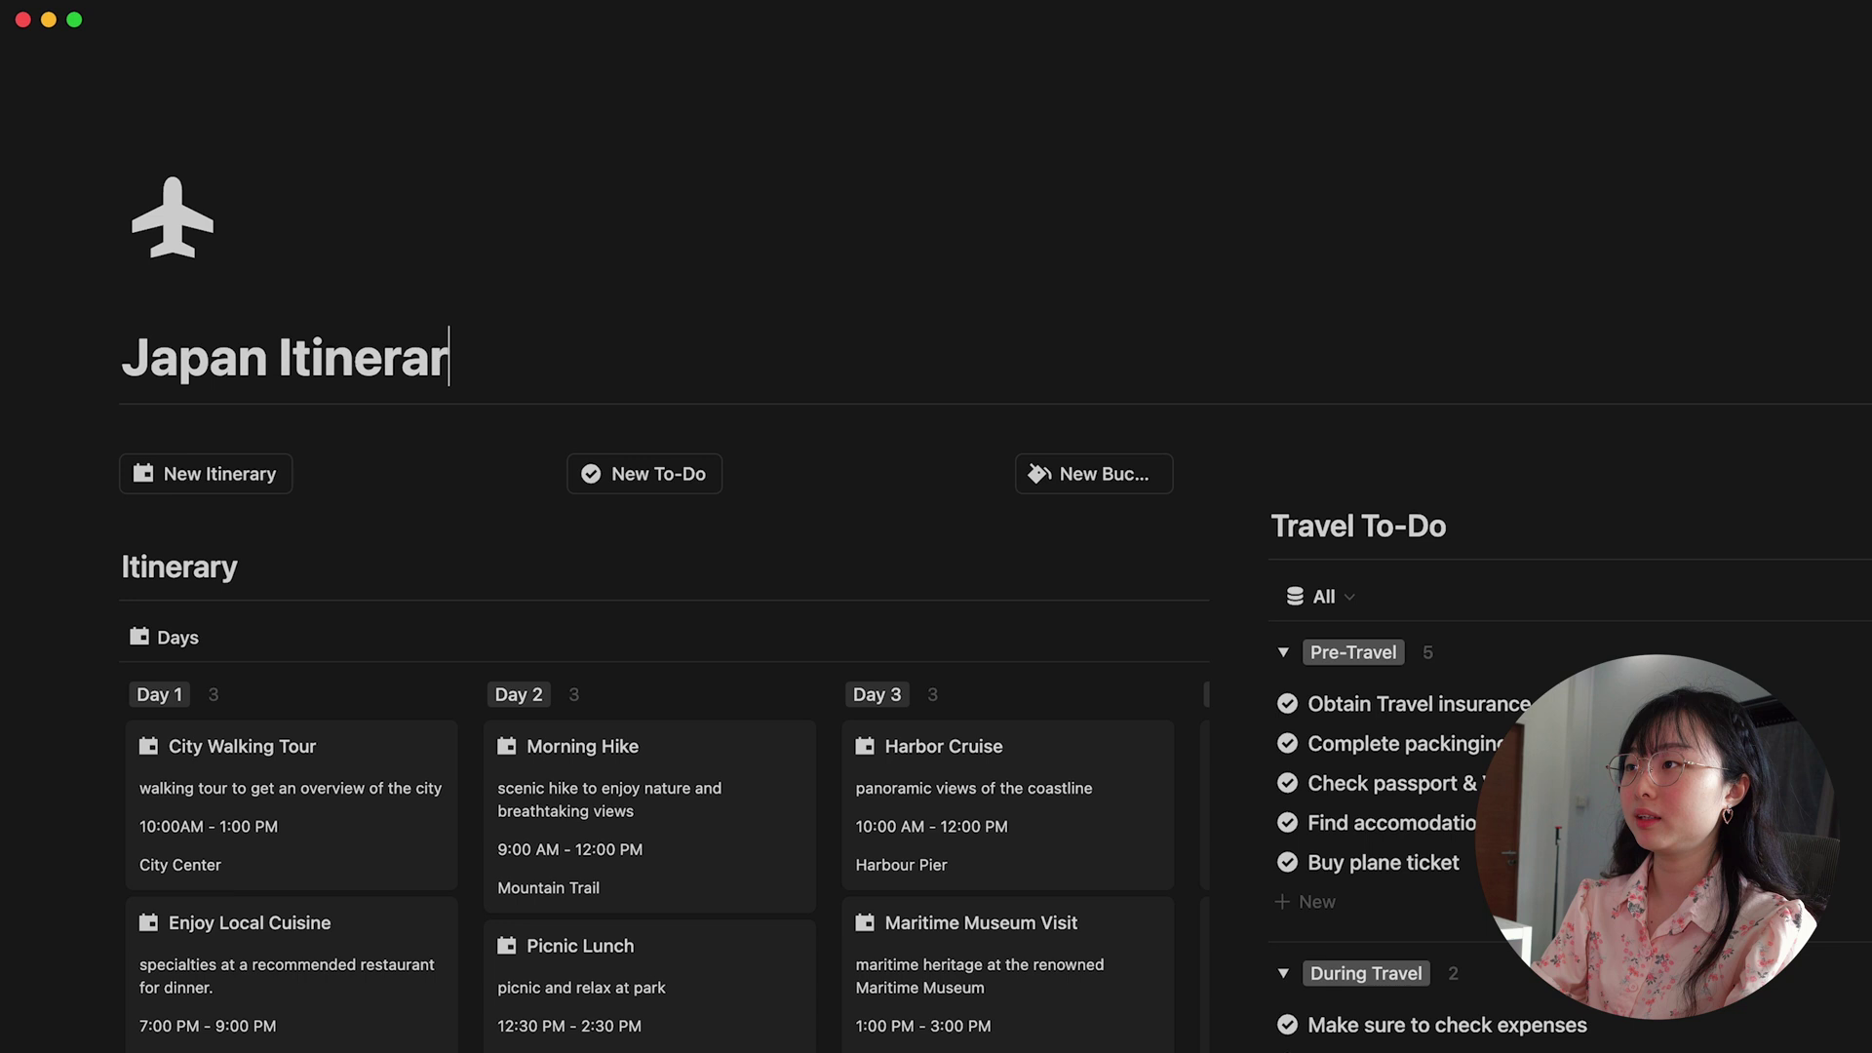
{"action": "type", "text": "tinerary"}
{"action": "key", "text": "alt+Left"}
{"action": "type", "text": "5 Day"}
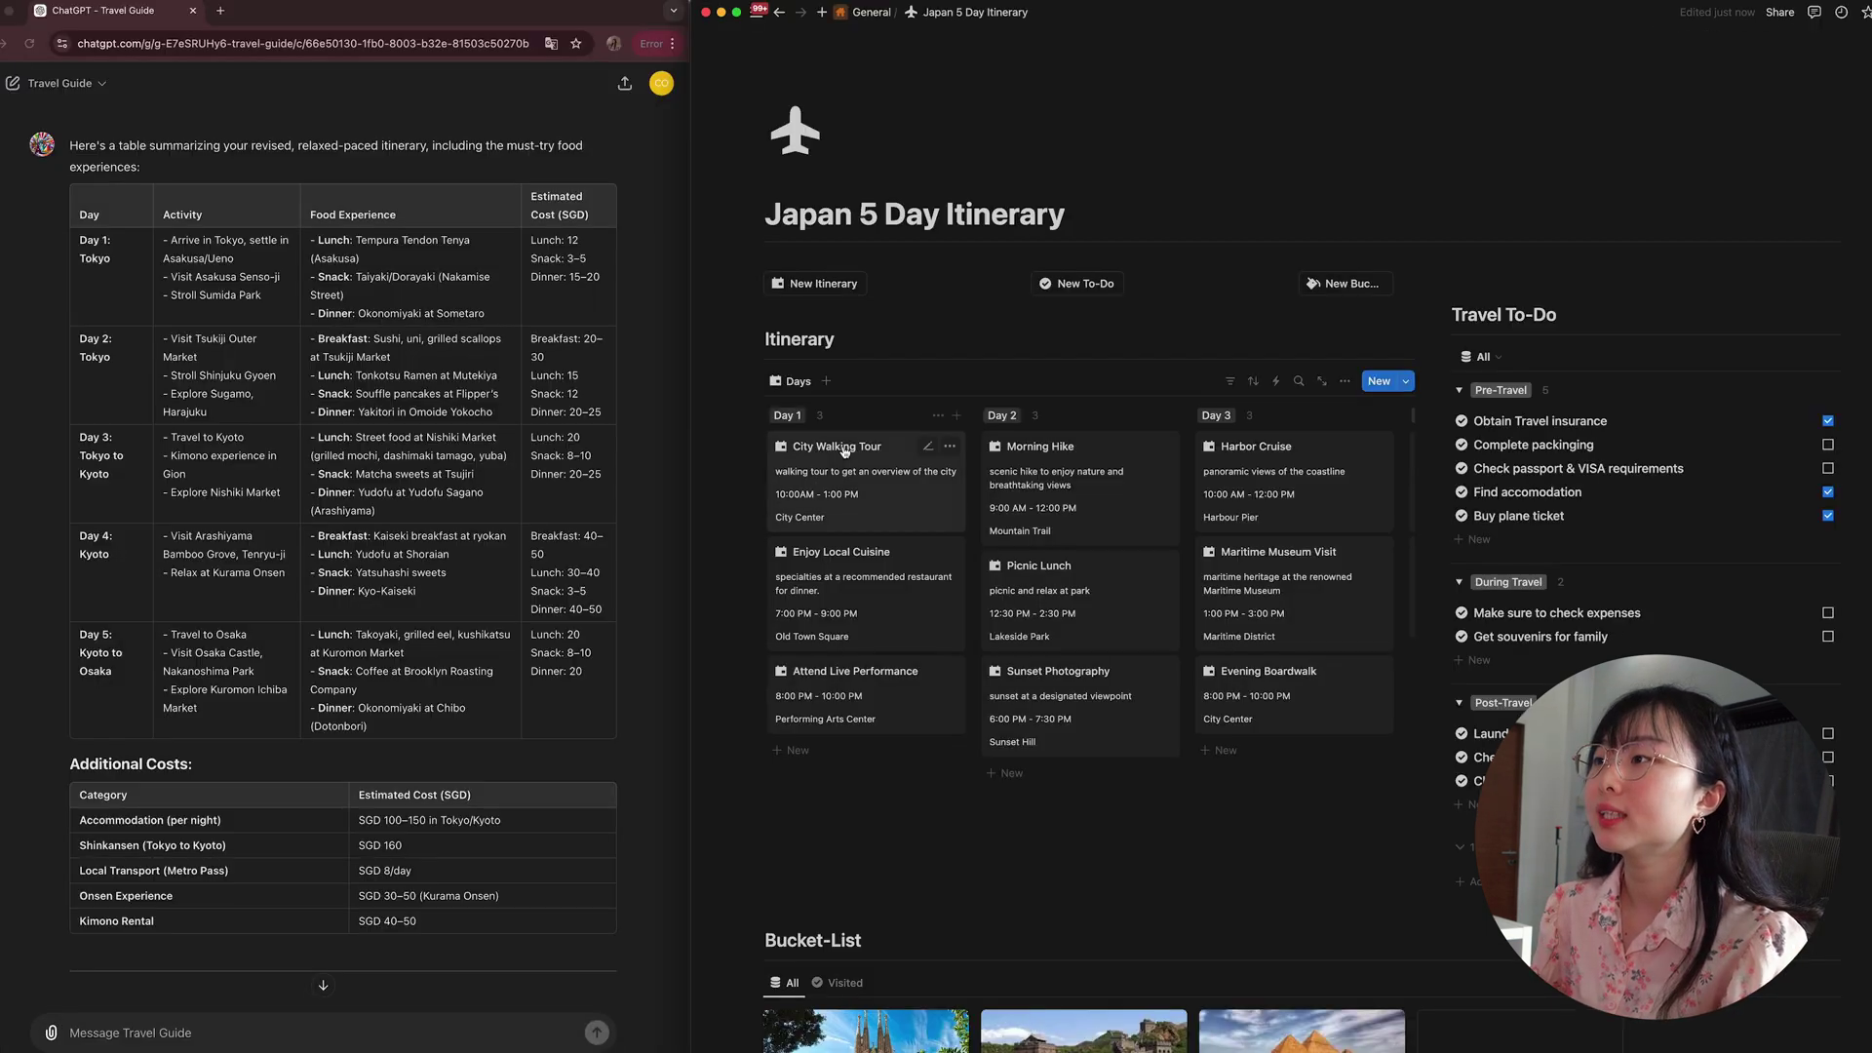
Turn the City Walking Tour card into the Tokyo arrival with an Asakusa/Ueno note, then check Enjoy Local Cuisine
{"action": "left_click", "coordinate": [836, 446]}
{"action": "left_click_drag", "start_coordinate": [1513, 101], "coordinate": [1248, 94]}
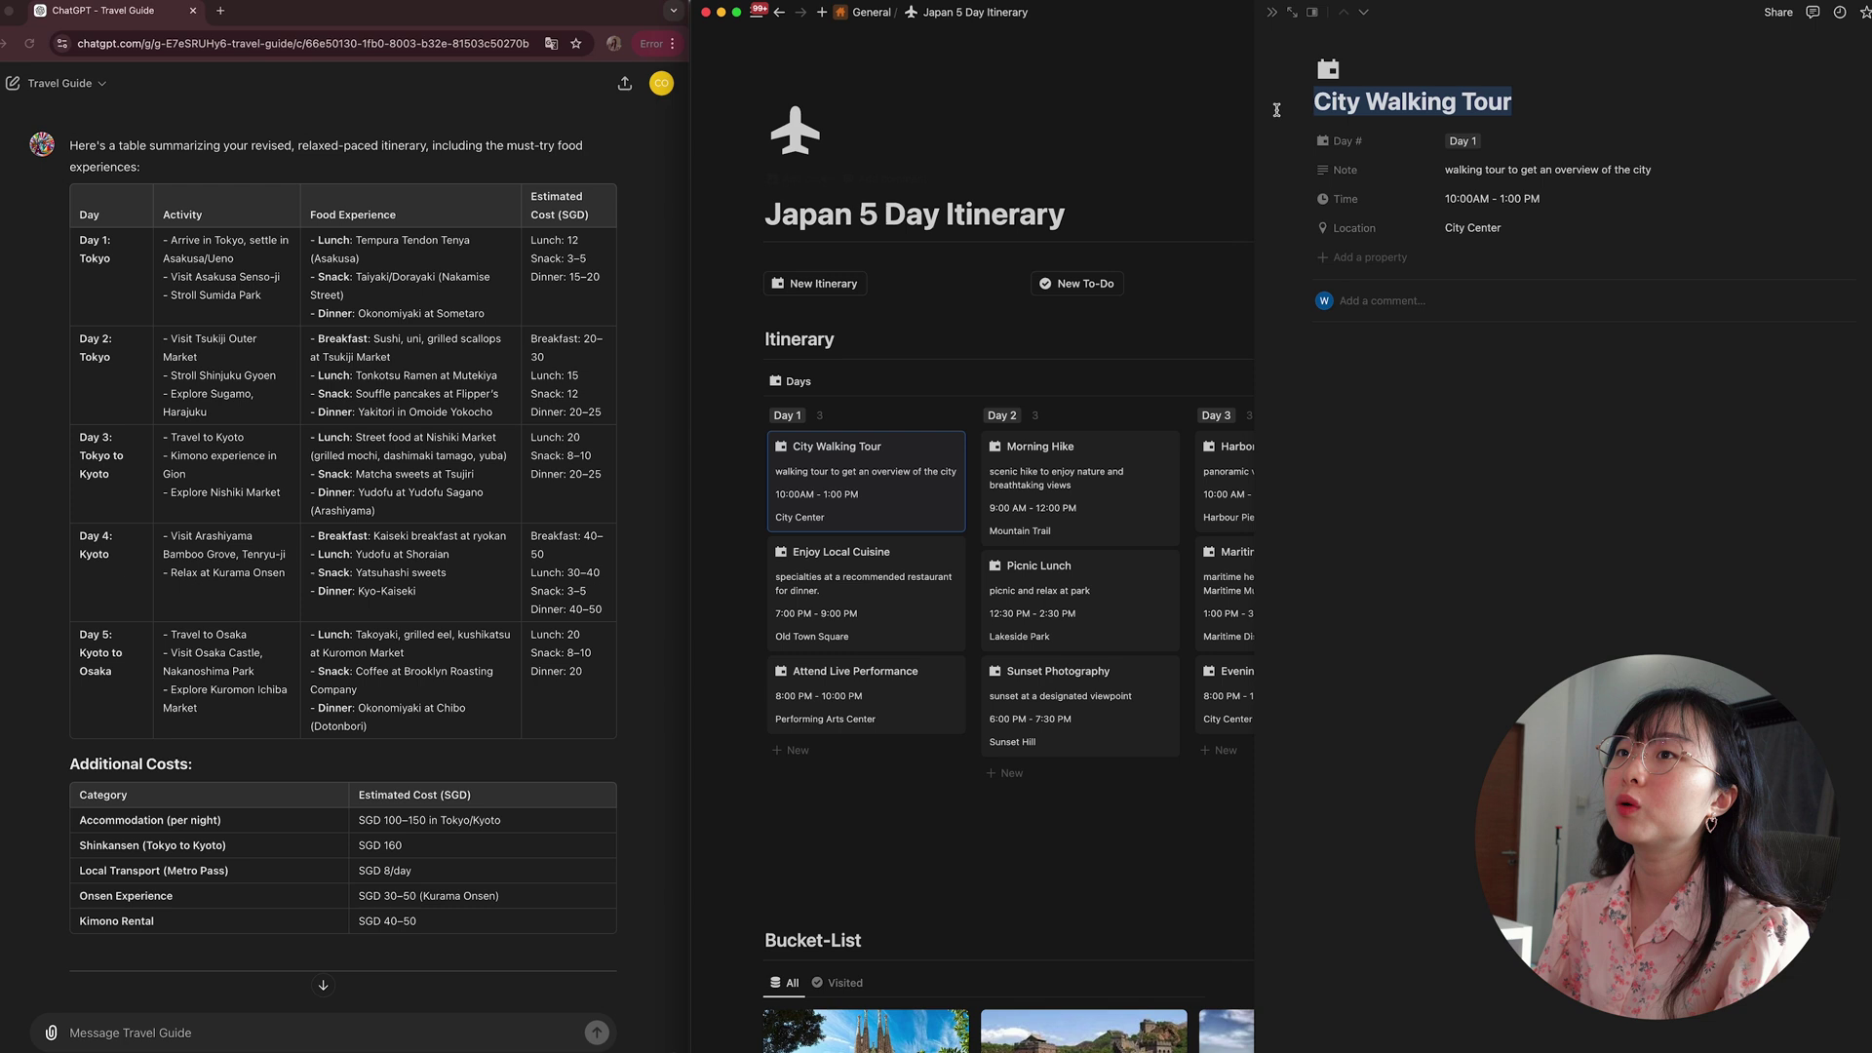
{"action": "type", "text": "Arrive In Tokyo"}
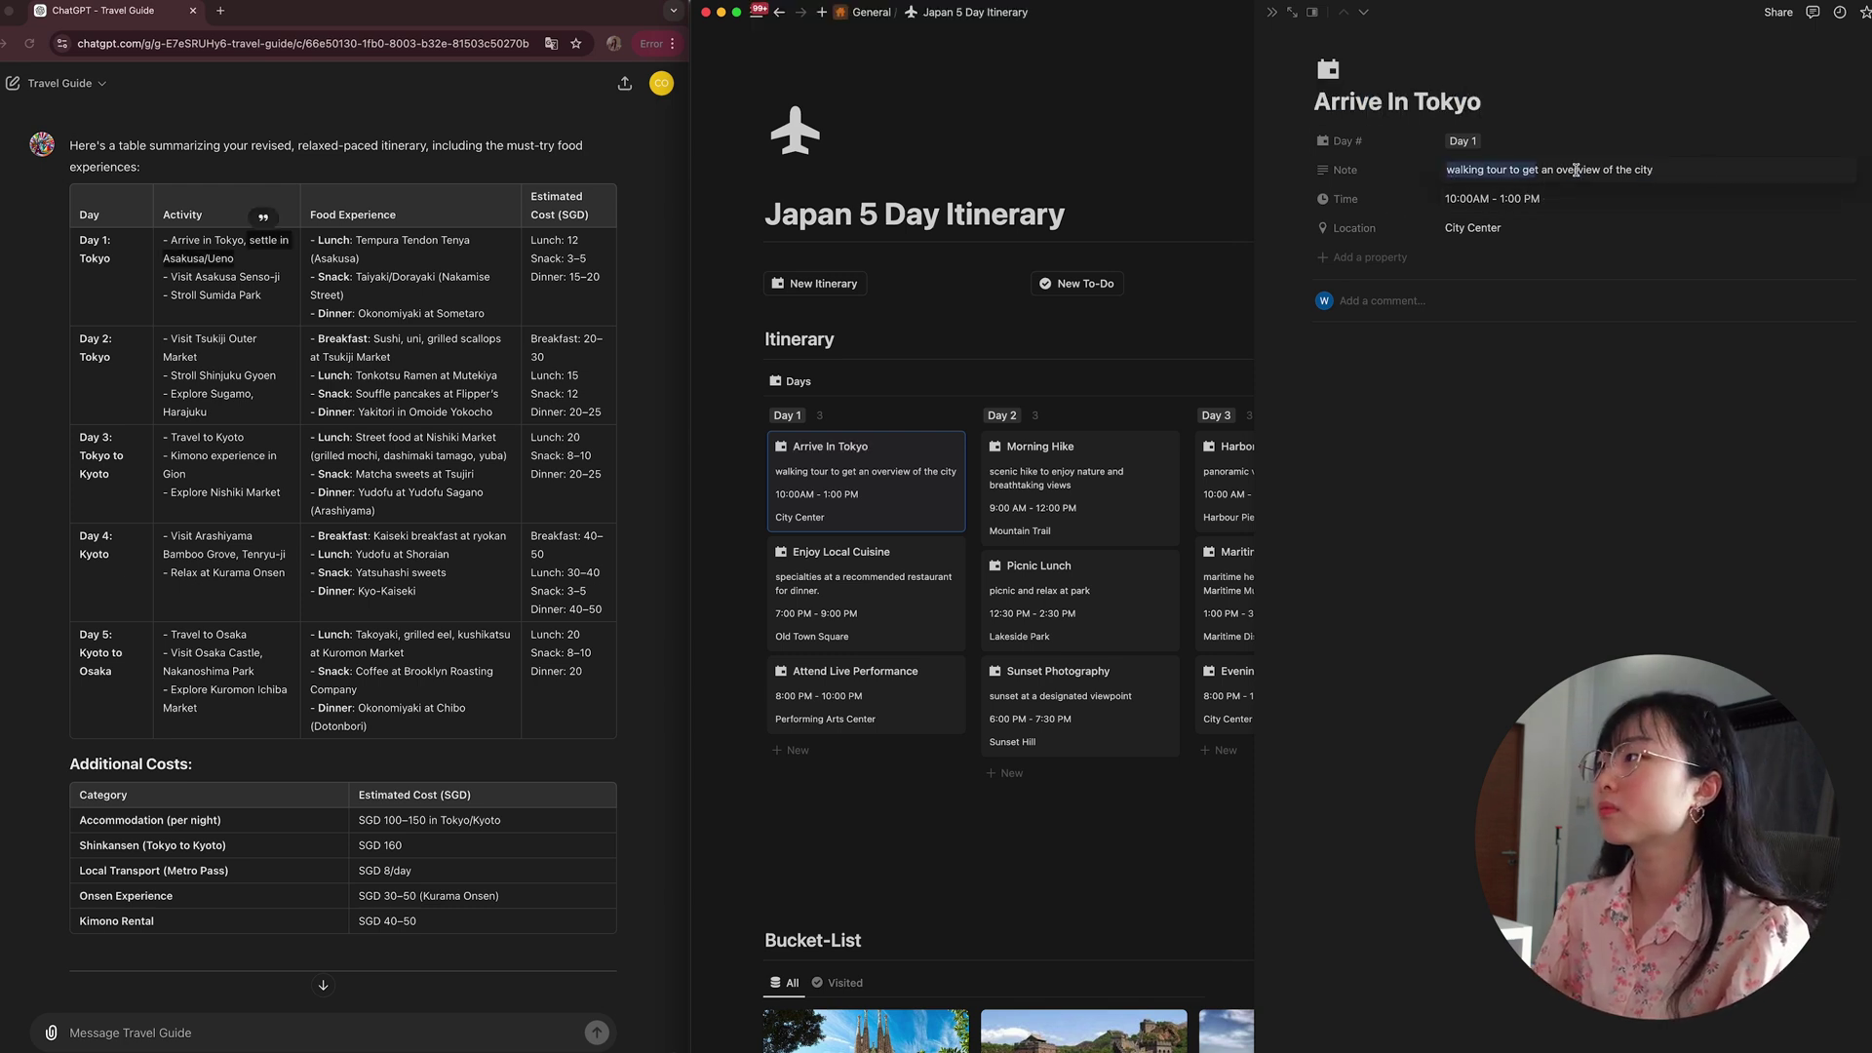
{"action": "type", "text": "settle in Asakusa/Ueno"}
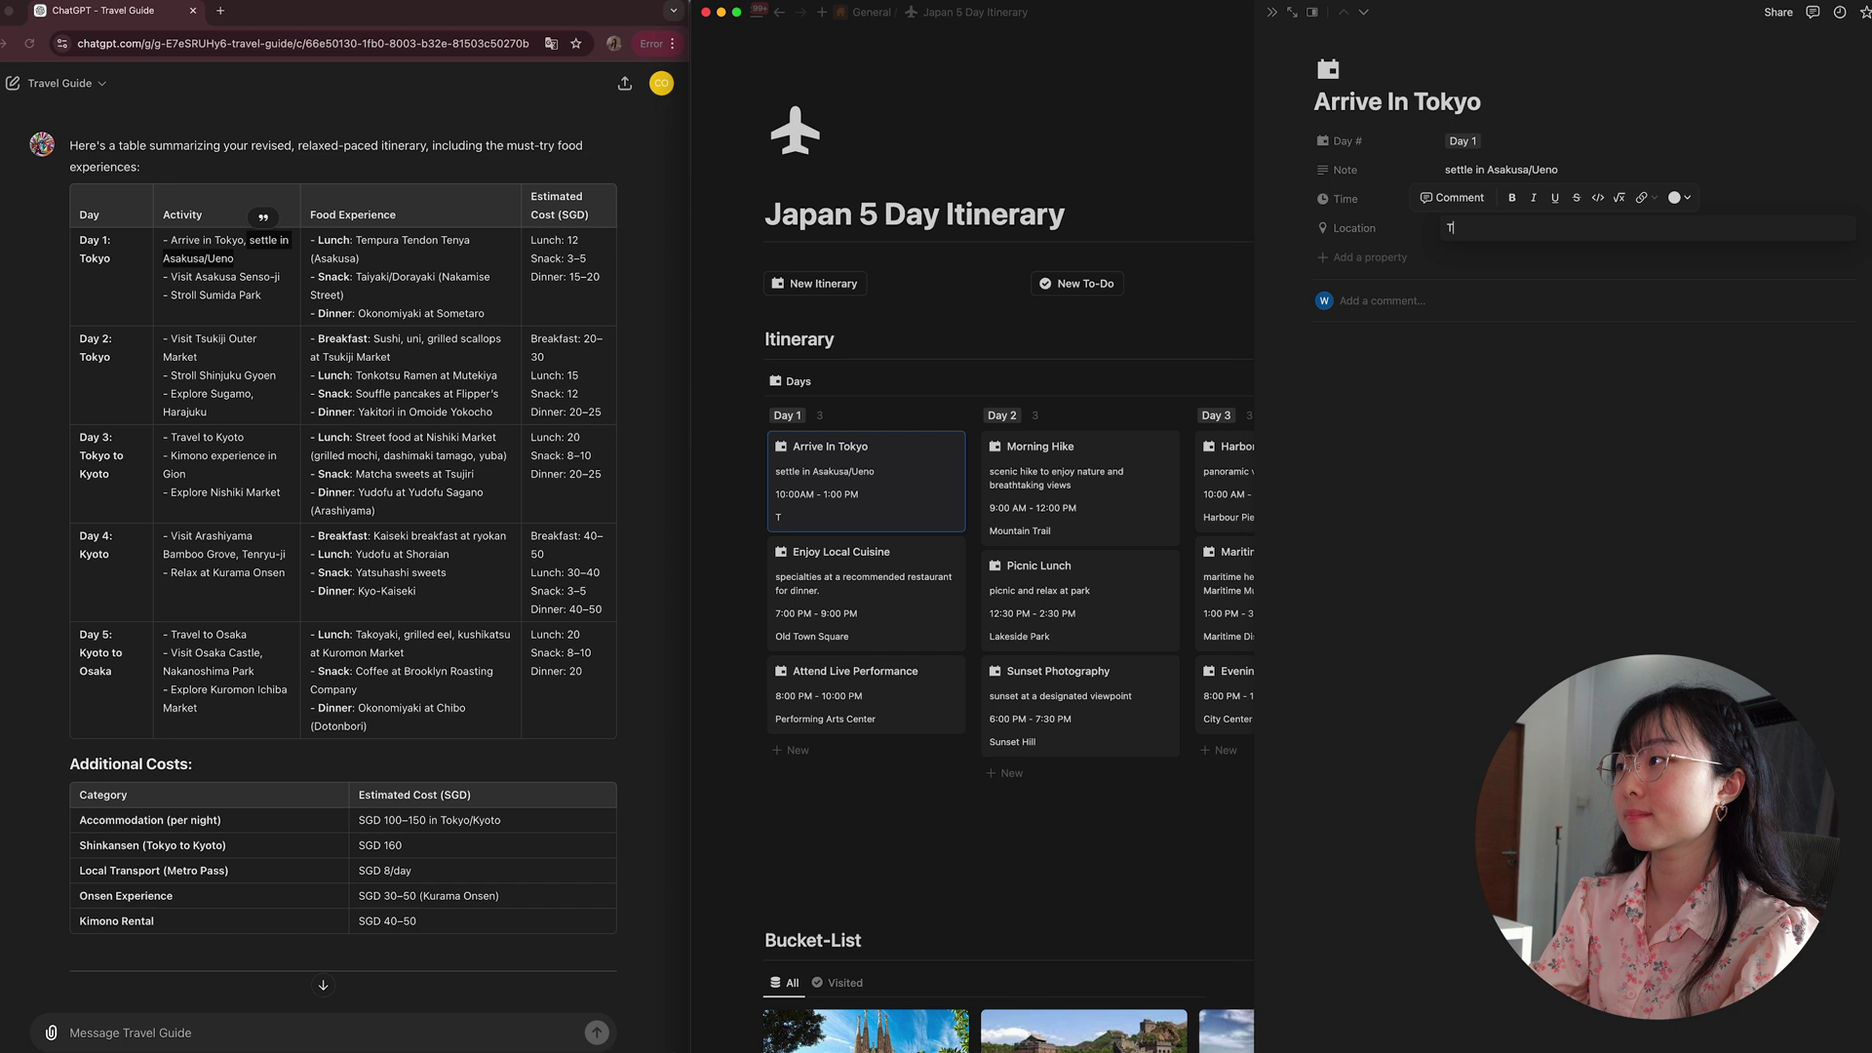
{"action": "left_click", "coordinate": [1467, 228]}
{"action": "type", "text": "Tokyo"}
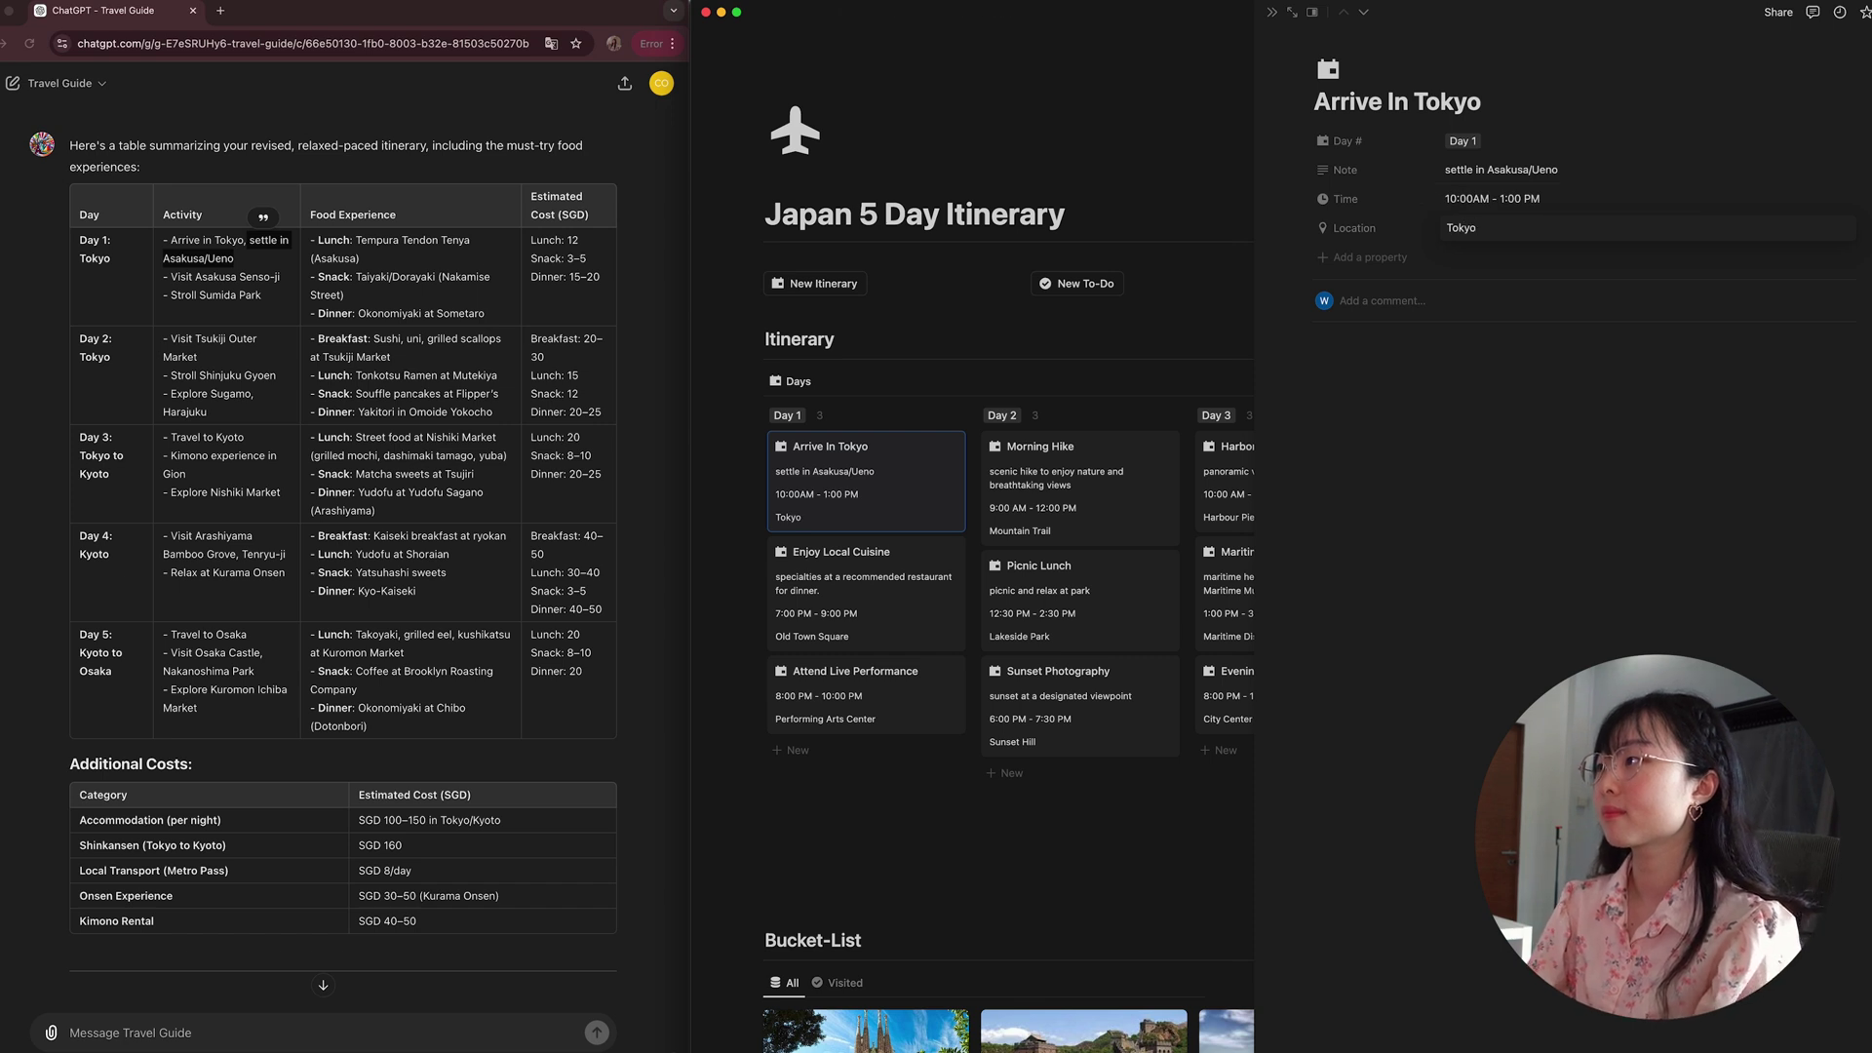
{"action": "left_click", "coordinate": [849, 557]}
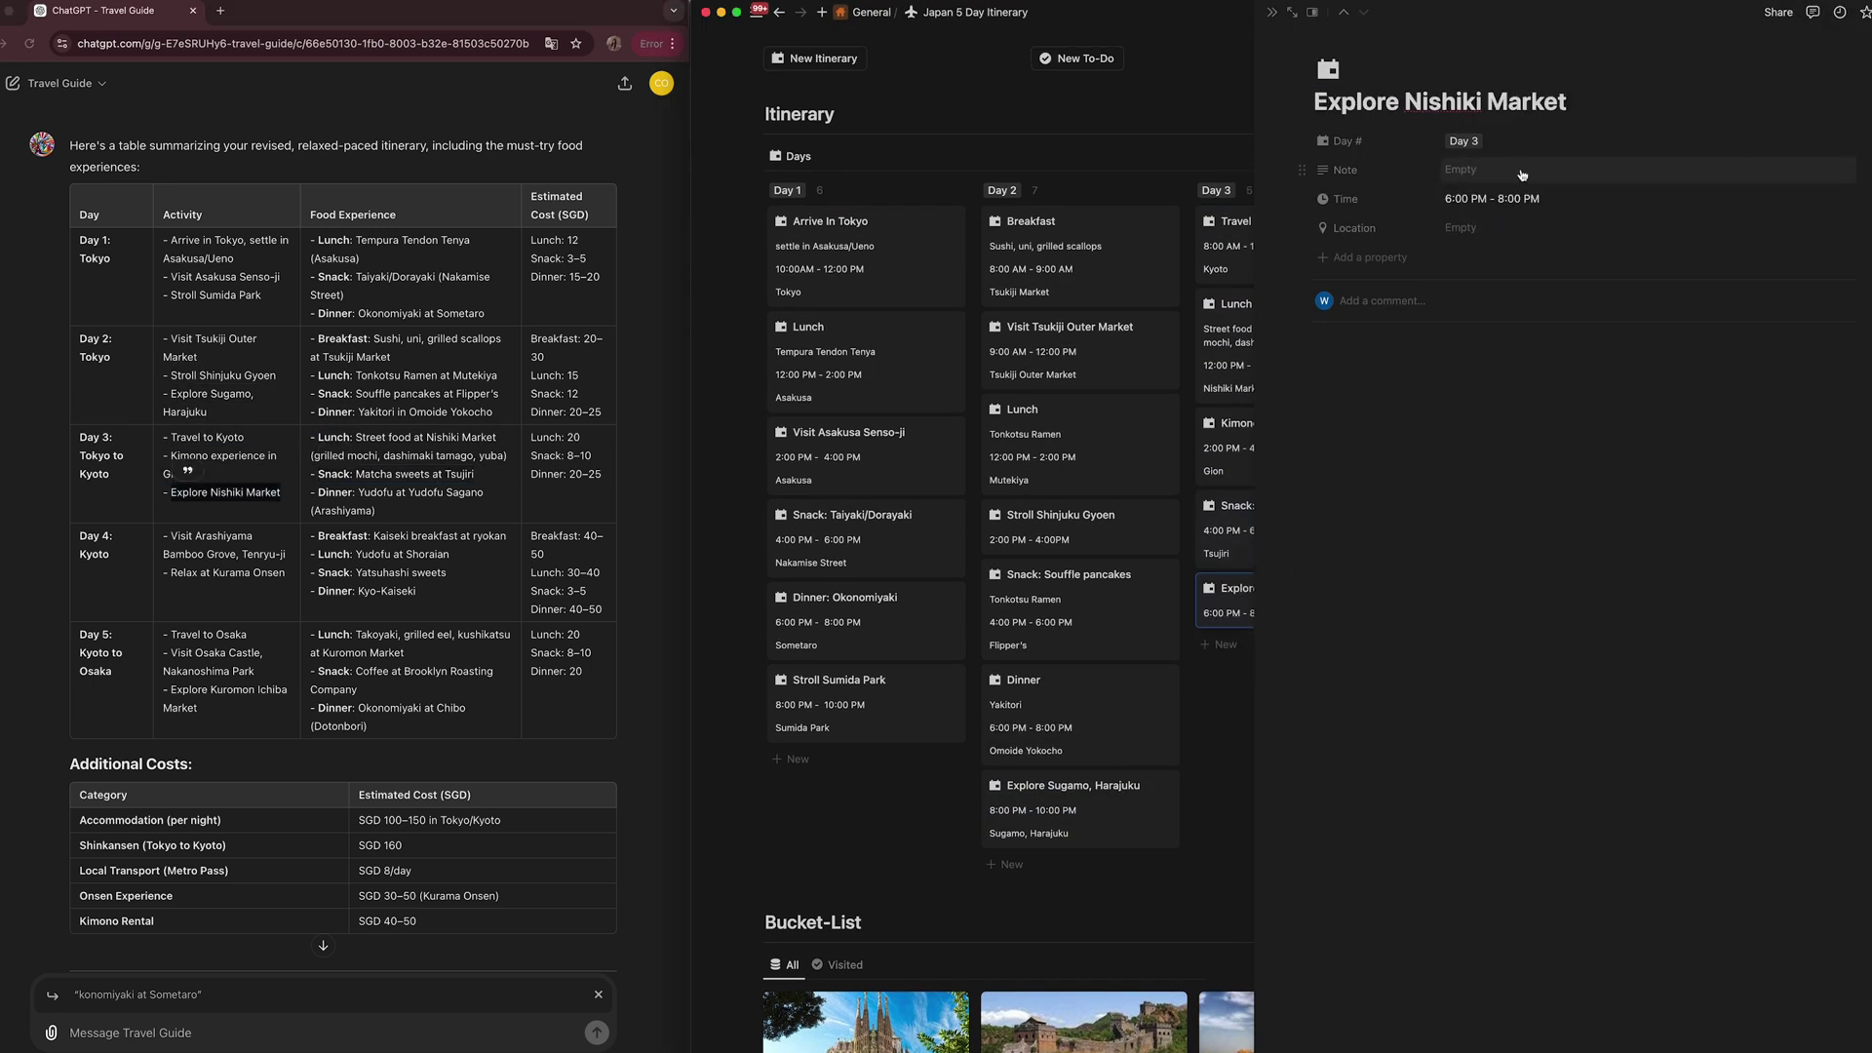
{"action": "left_click", "coordinate": [781, 283]}
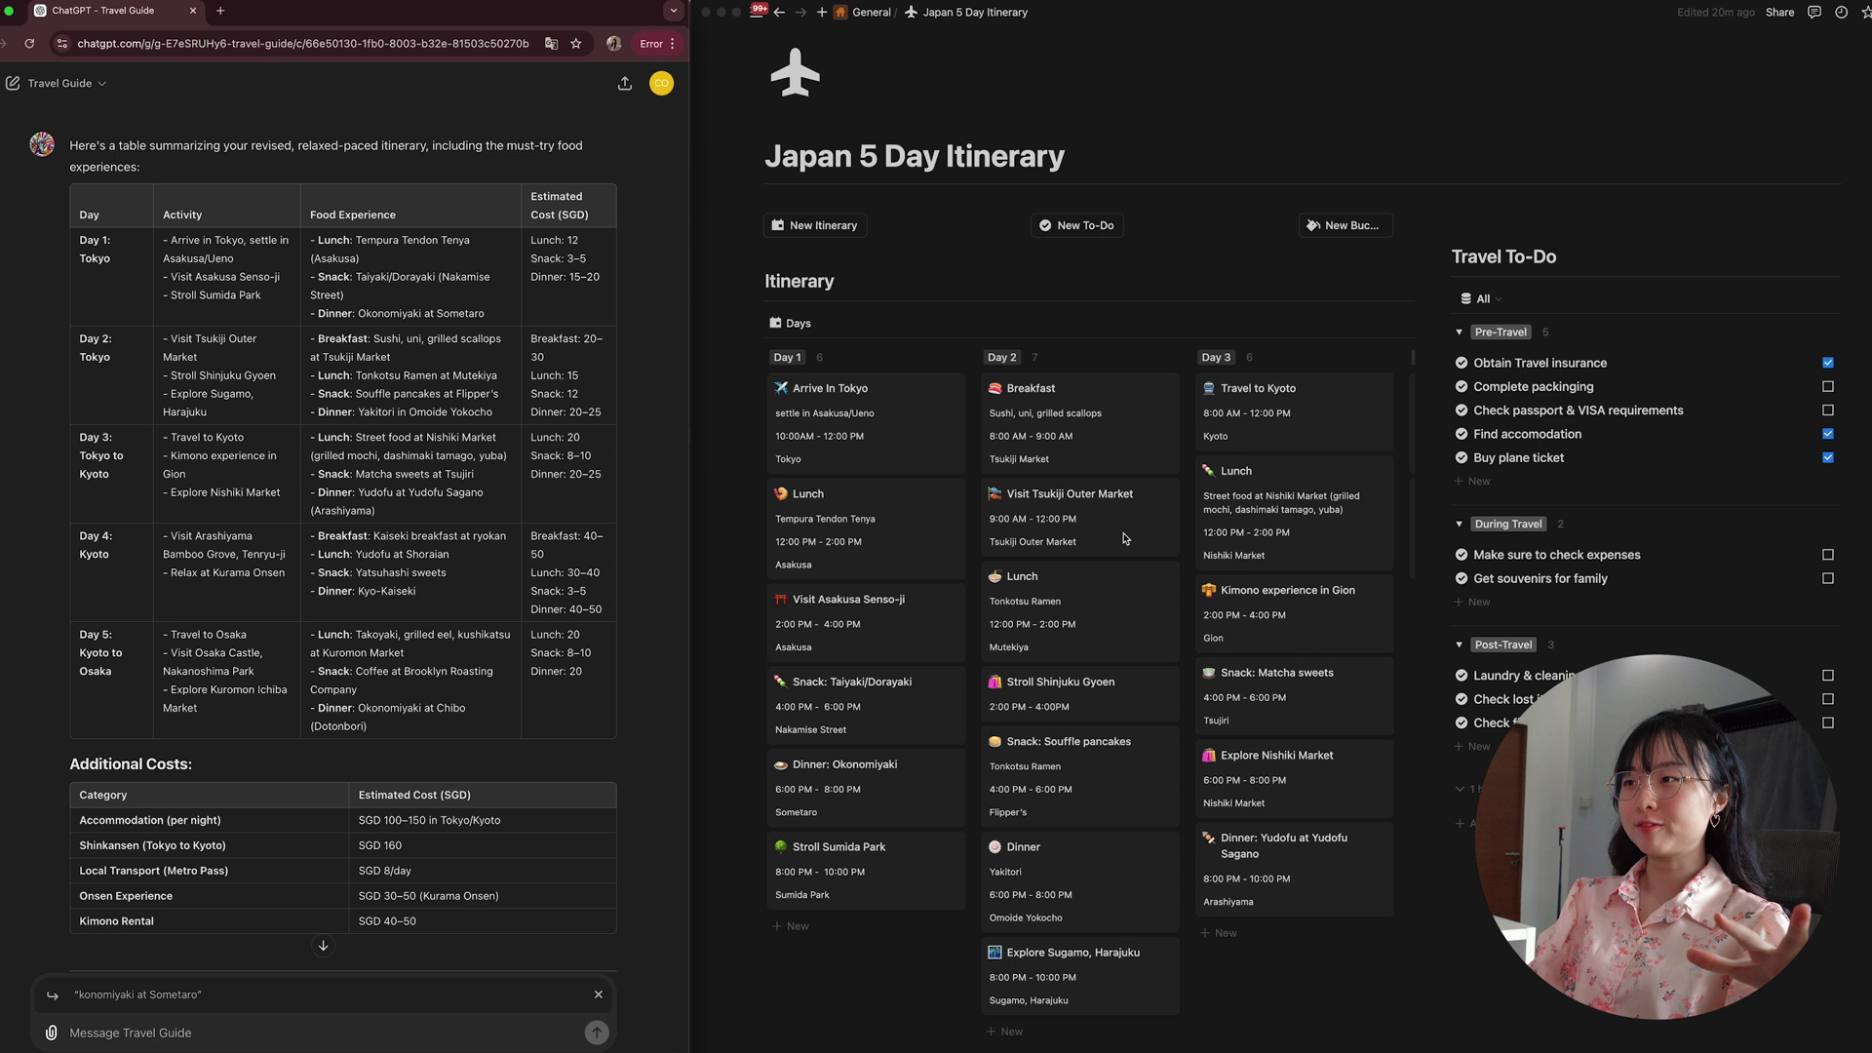
{"action": "scroll", "coordinate": [1034, 514], "scroll_direction": "down", "scroll_amount": 3}
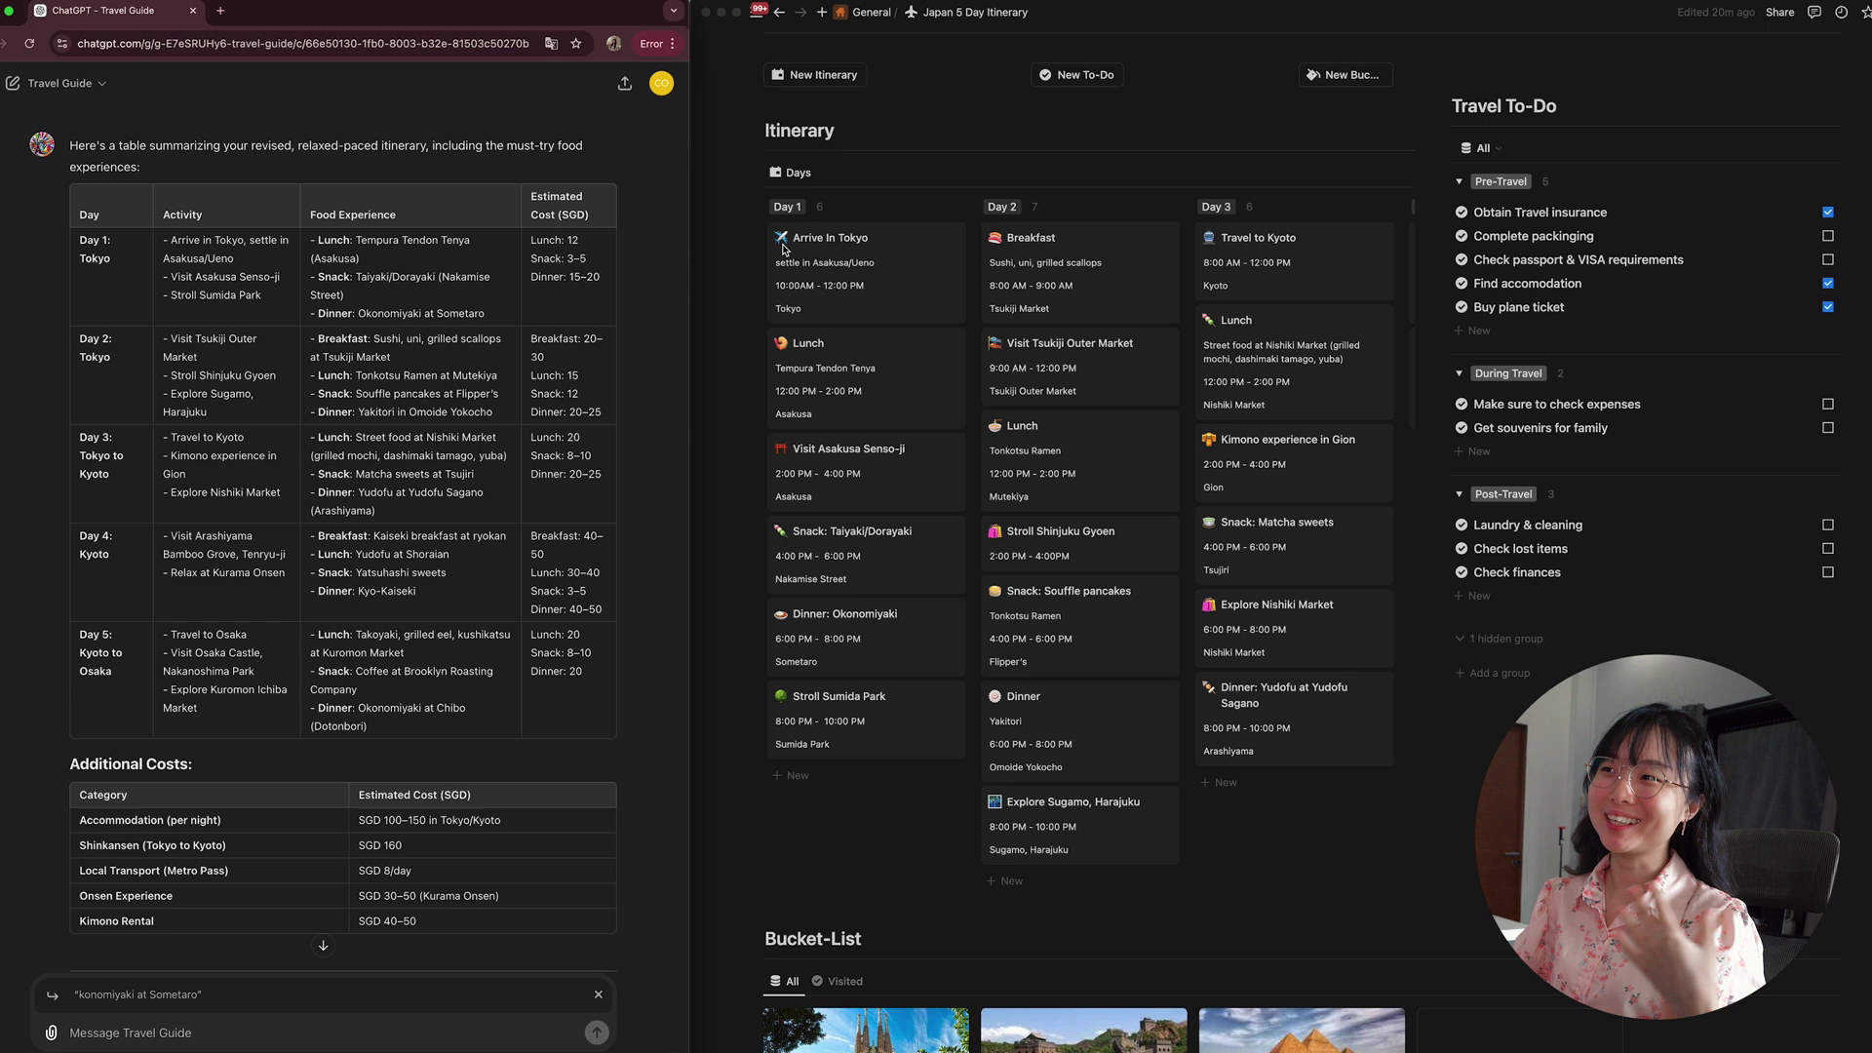
{"action": "left_click", "coordinate": [783, 249]}
{"action": "scroll", "coordinate": [759, 380], "scroll_direction": "down", "scroll_amount": 1}
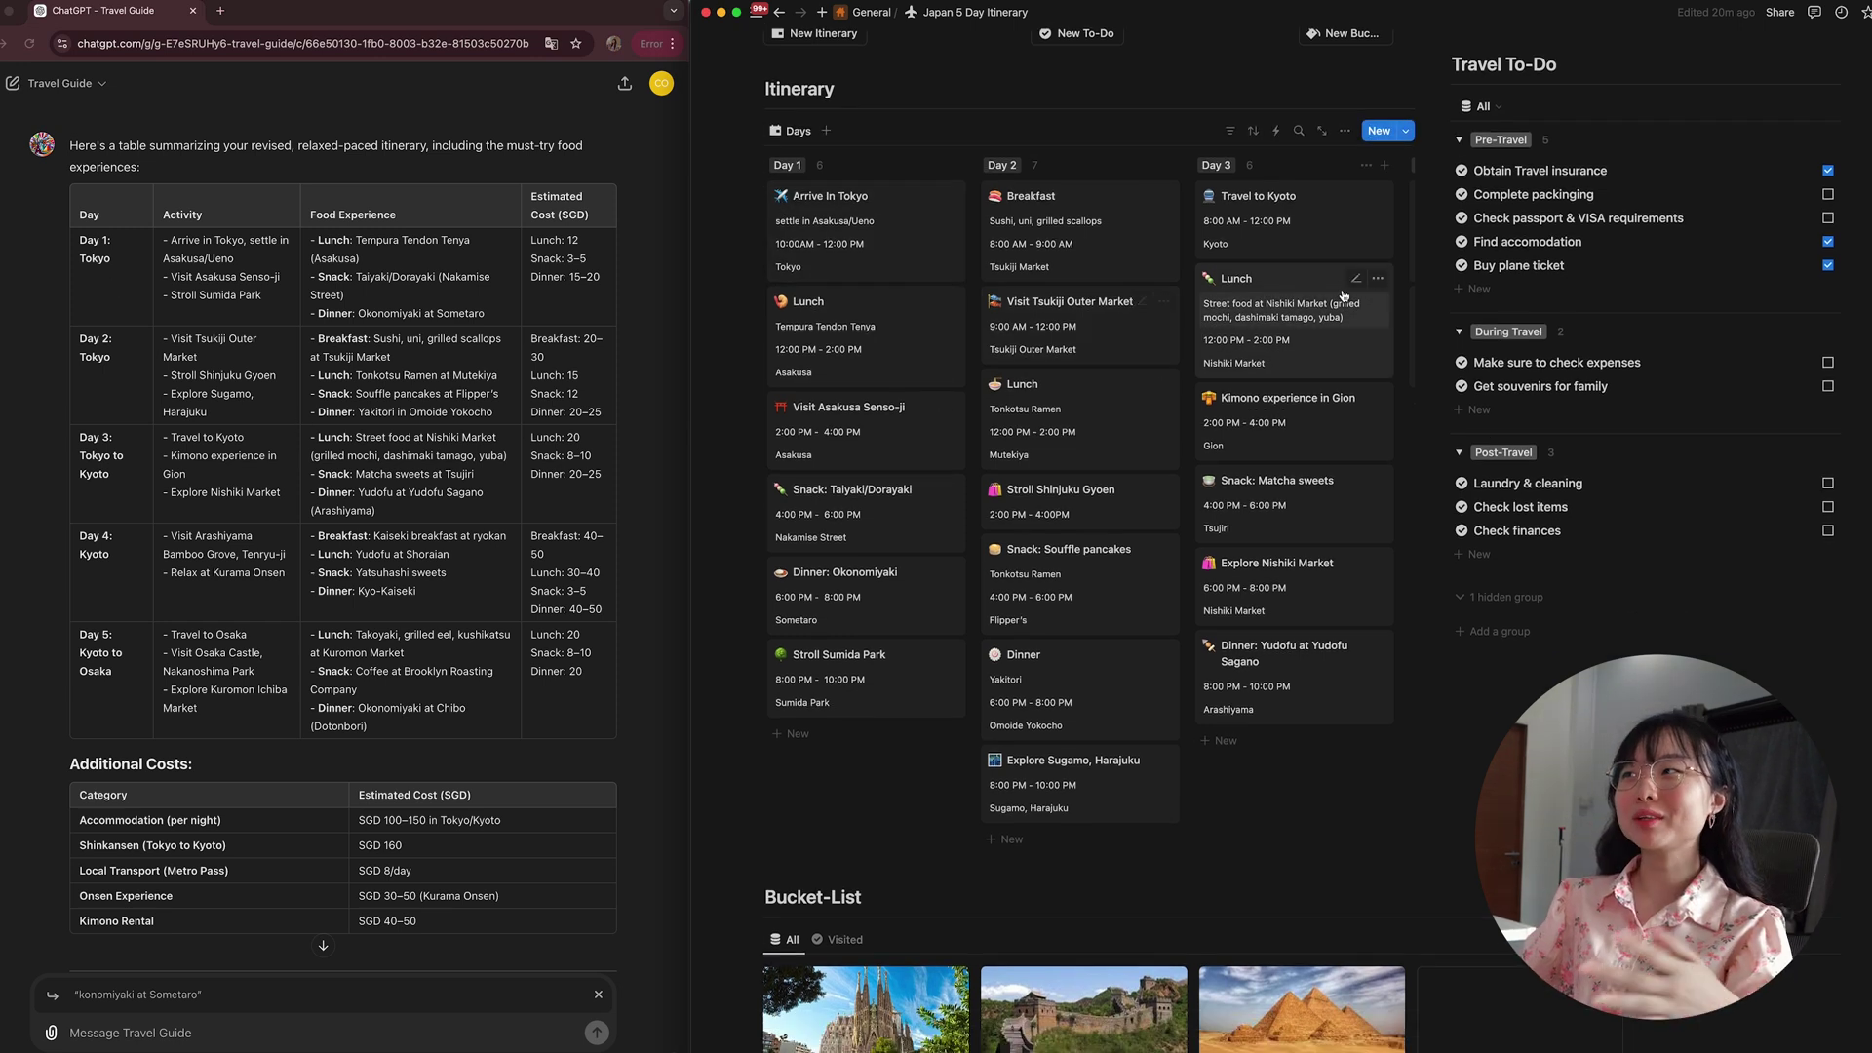
{"action": "scroll", "coordinate": [1094, 638], "scroll_direction": "down", "scroll_amount": 5}
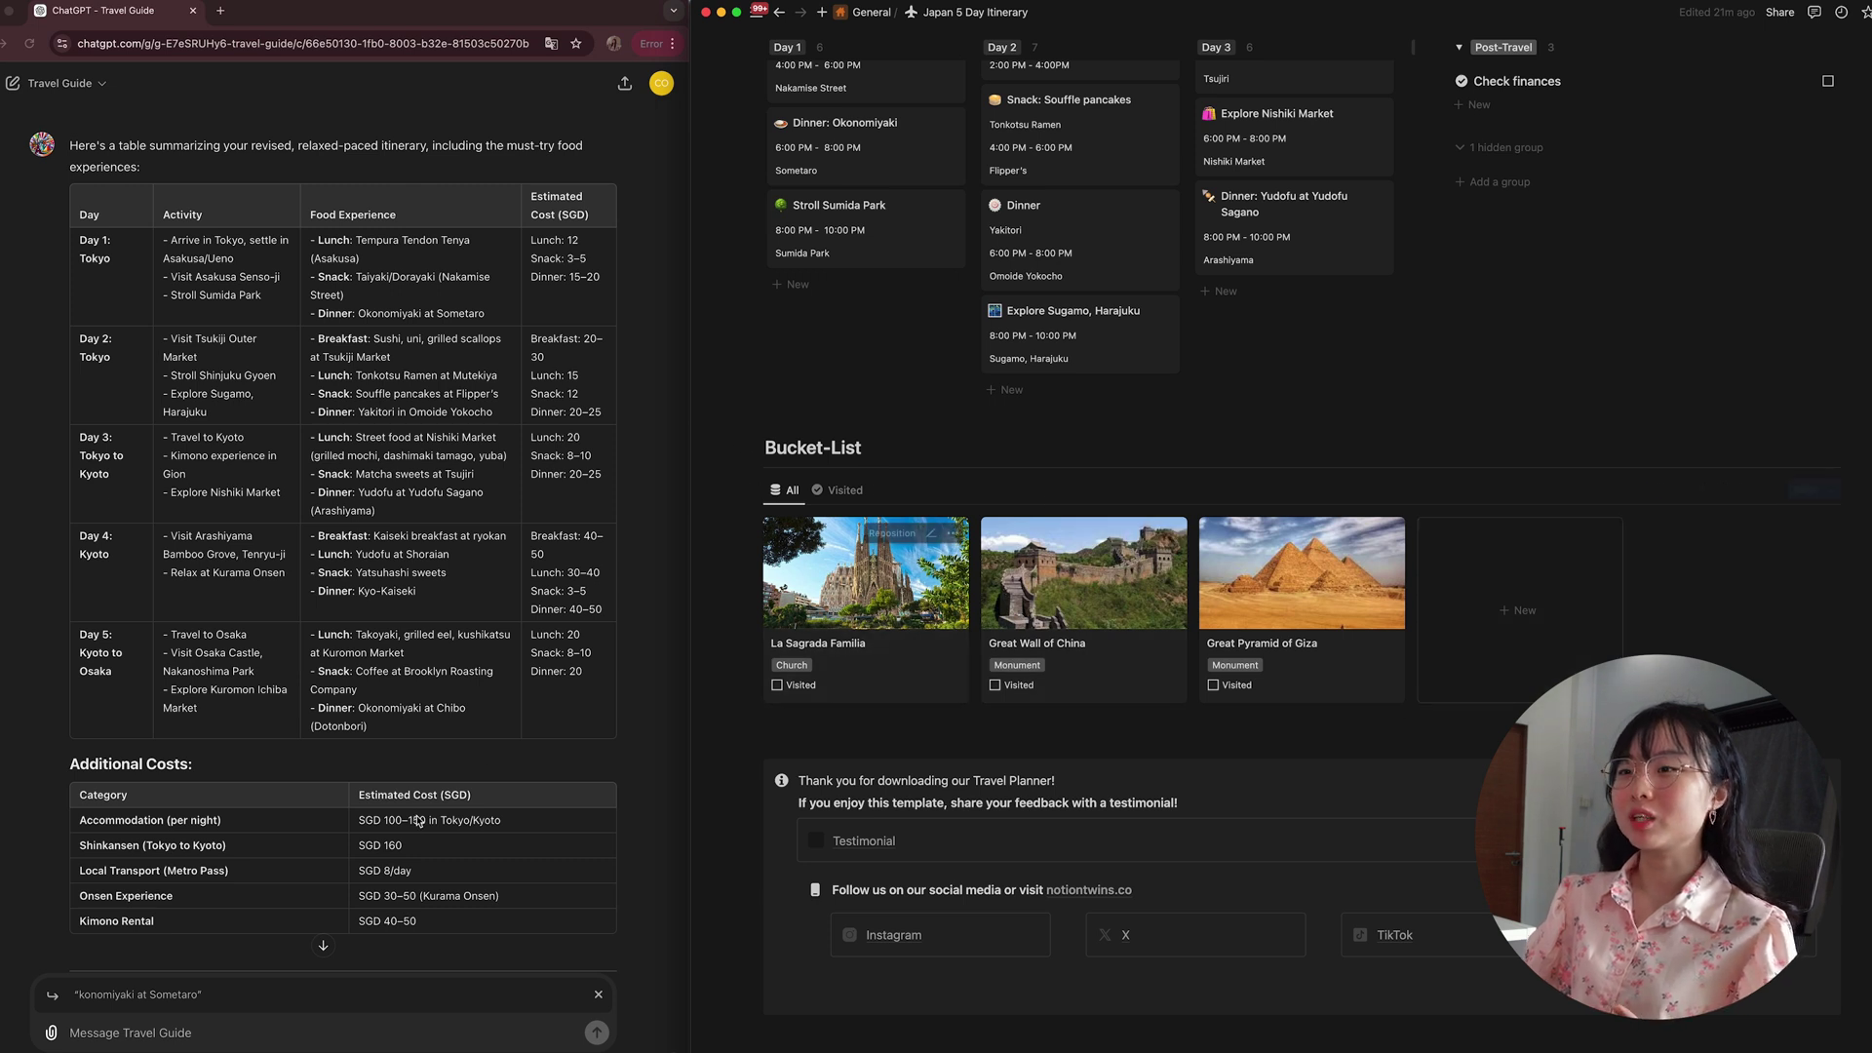
{"action": "left_click", "coordinate": [281, 1032]}
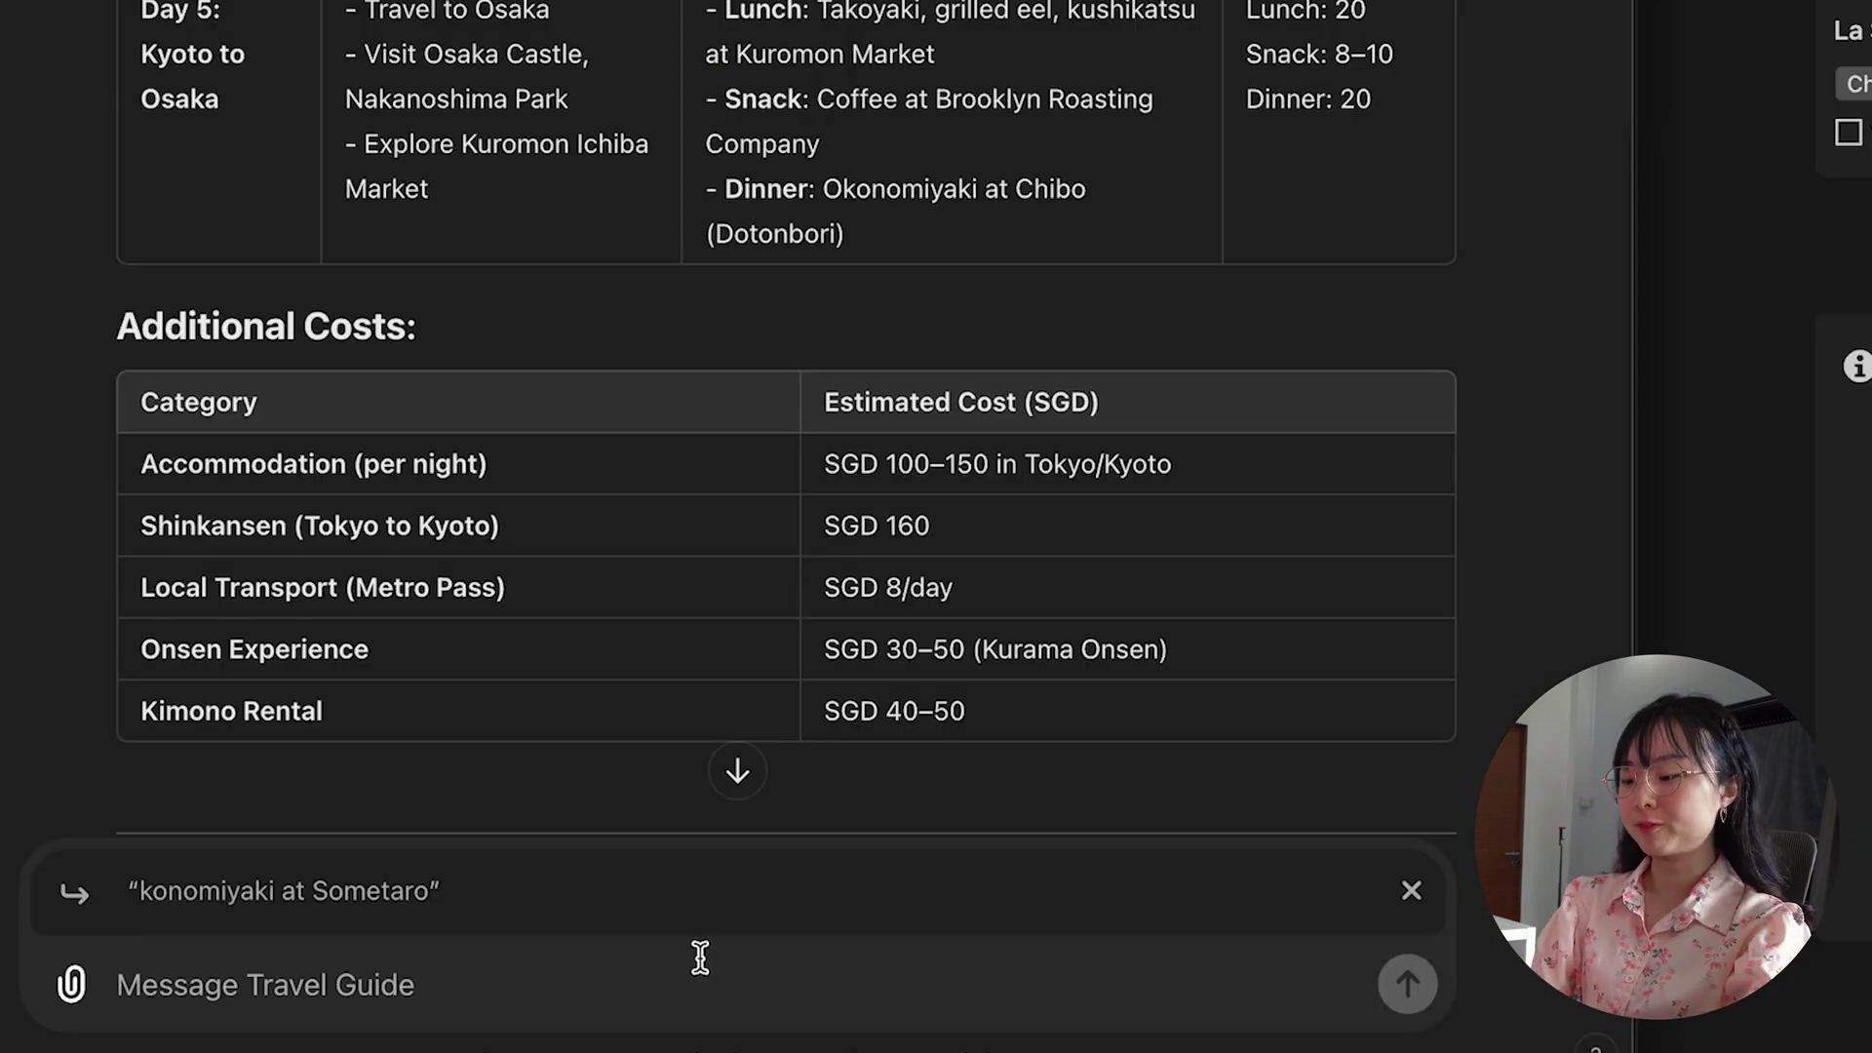
Ask ChatGPT for the 'top 10 must try food in japan'
{"action": "type", "text": "top 10 must try food in japan"}
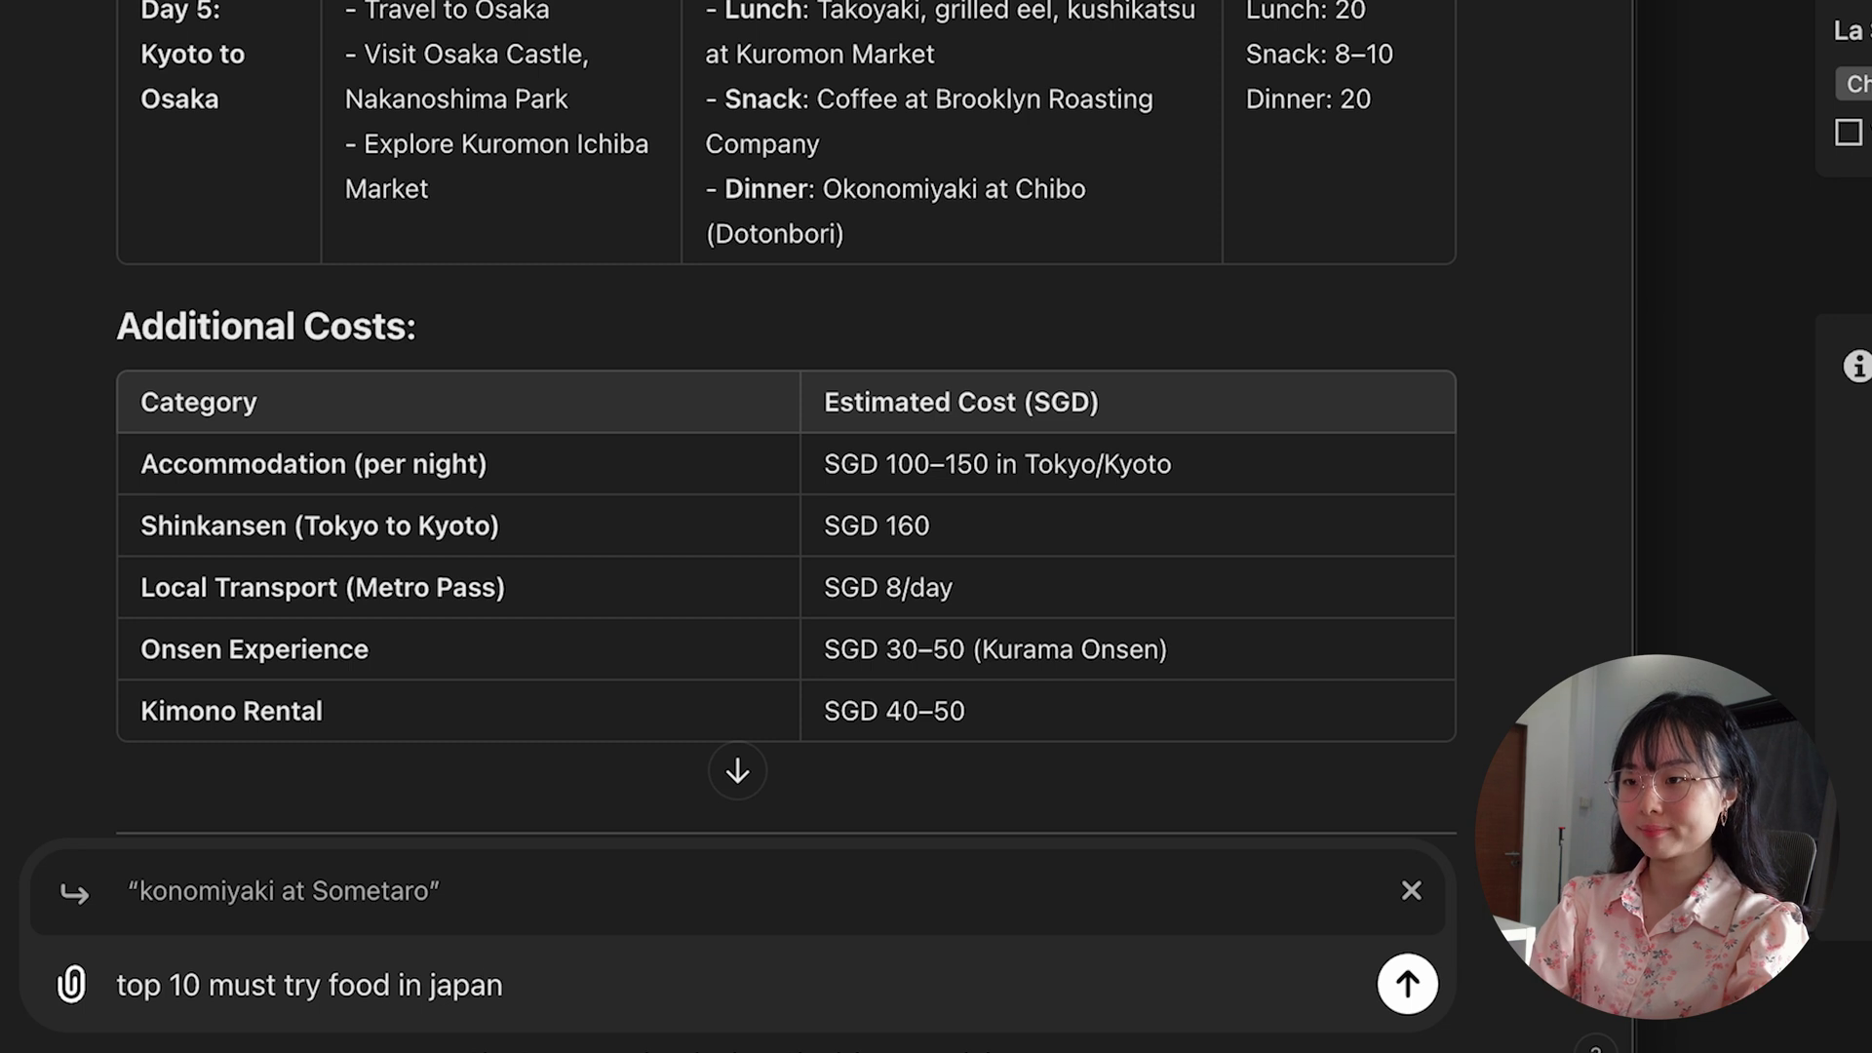
{"action": "key", "text": "Return"}
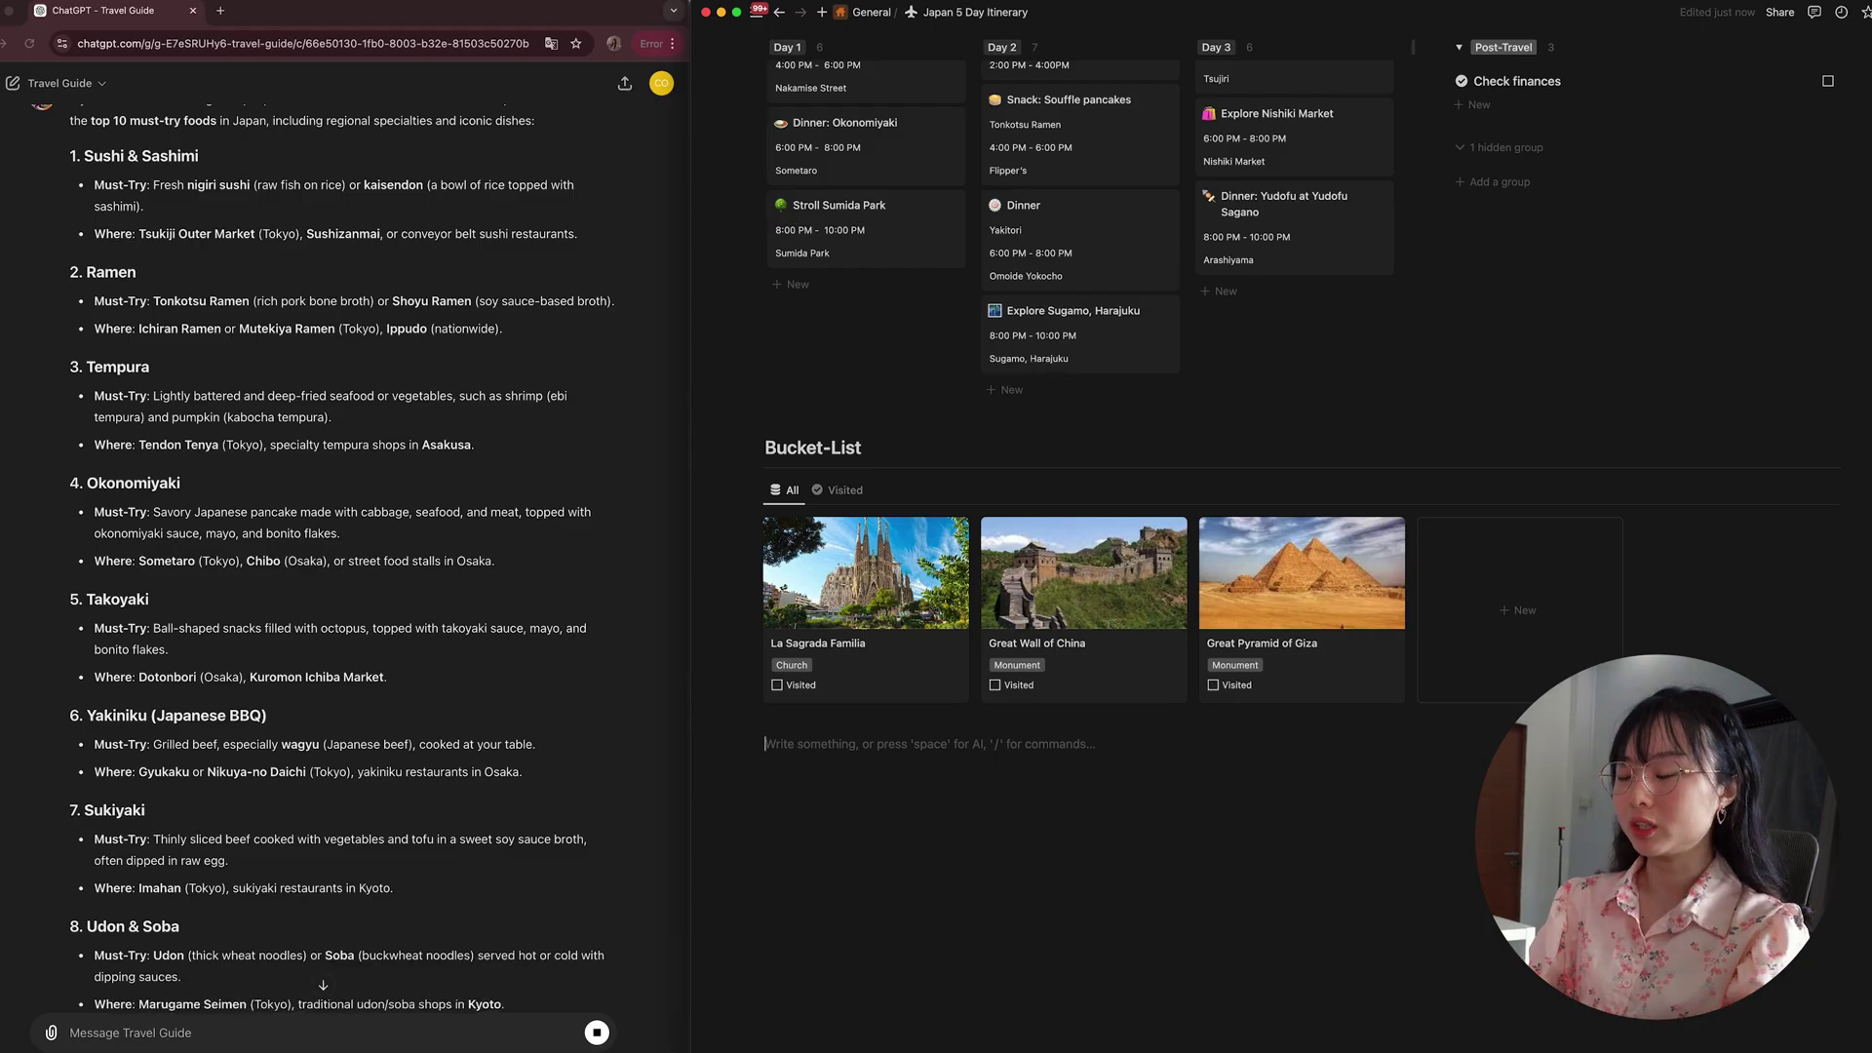
Generate a Notion AI list from the prompt 'give me the top 10 food i must try in japan'
{"action": "type", "text": "/a"}
{"action": "key", "text": "Return"}
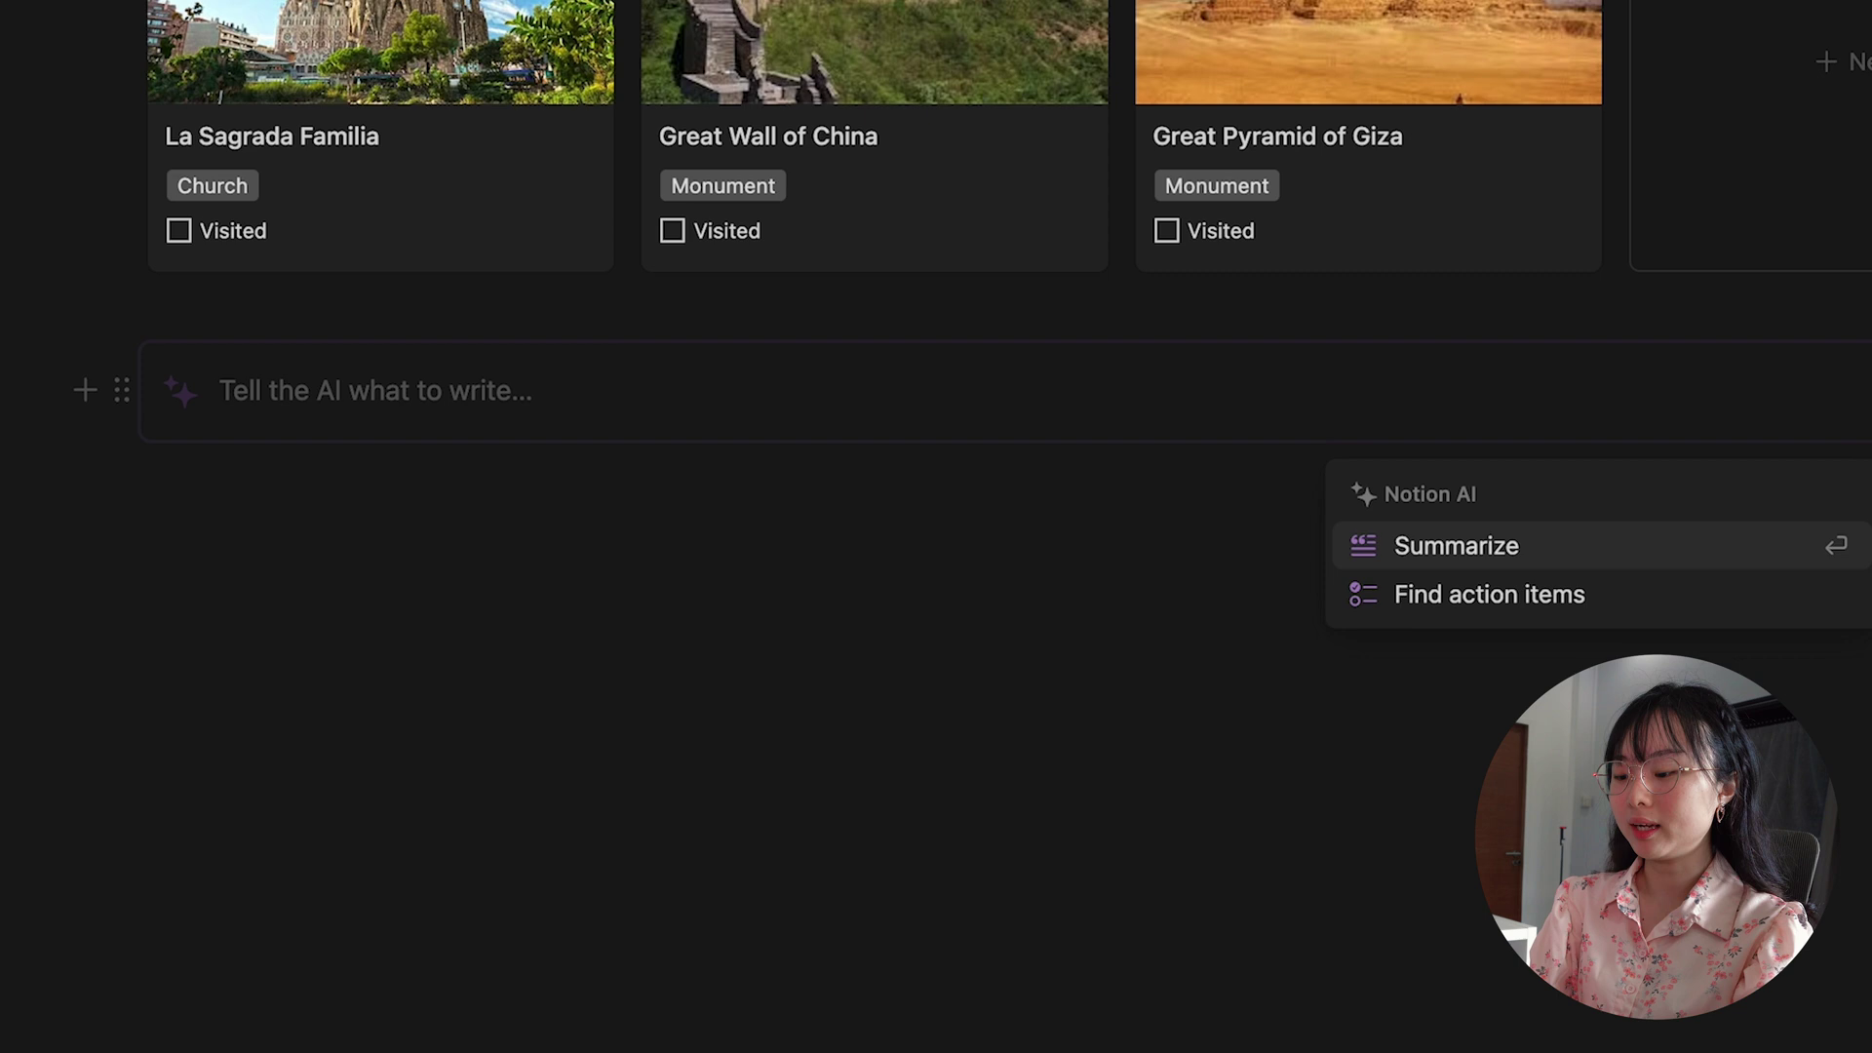
{"action": "type", "text": "give"}
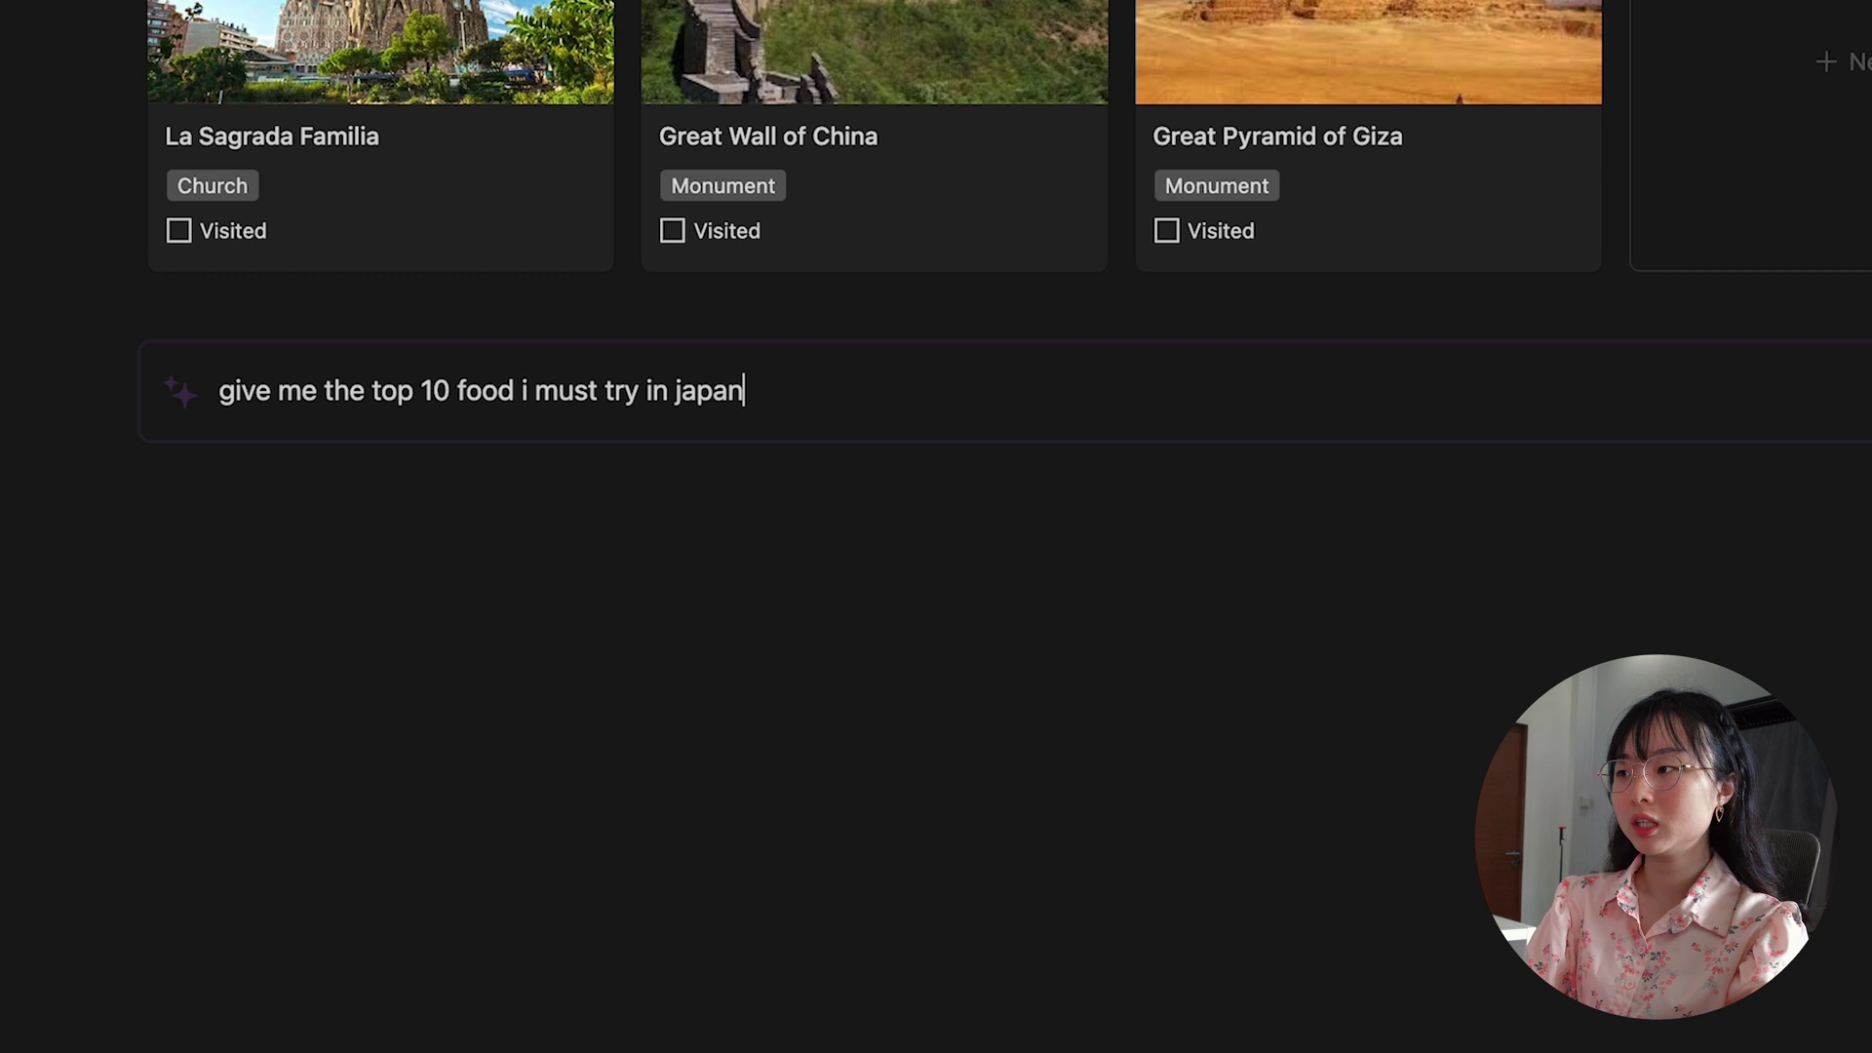
{"action": "type", "text": "me the top 10 food i must try in japan"}
{"action": "key", "text": "Return"}
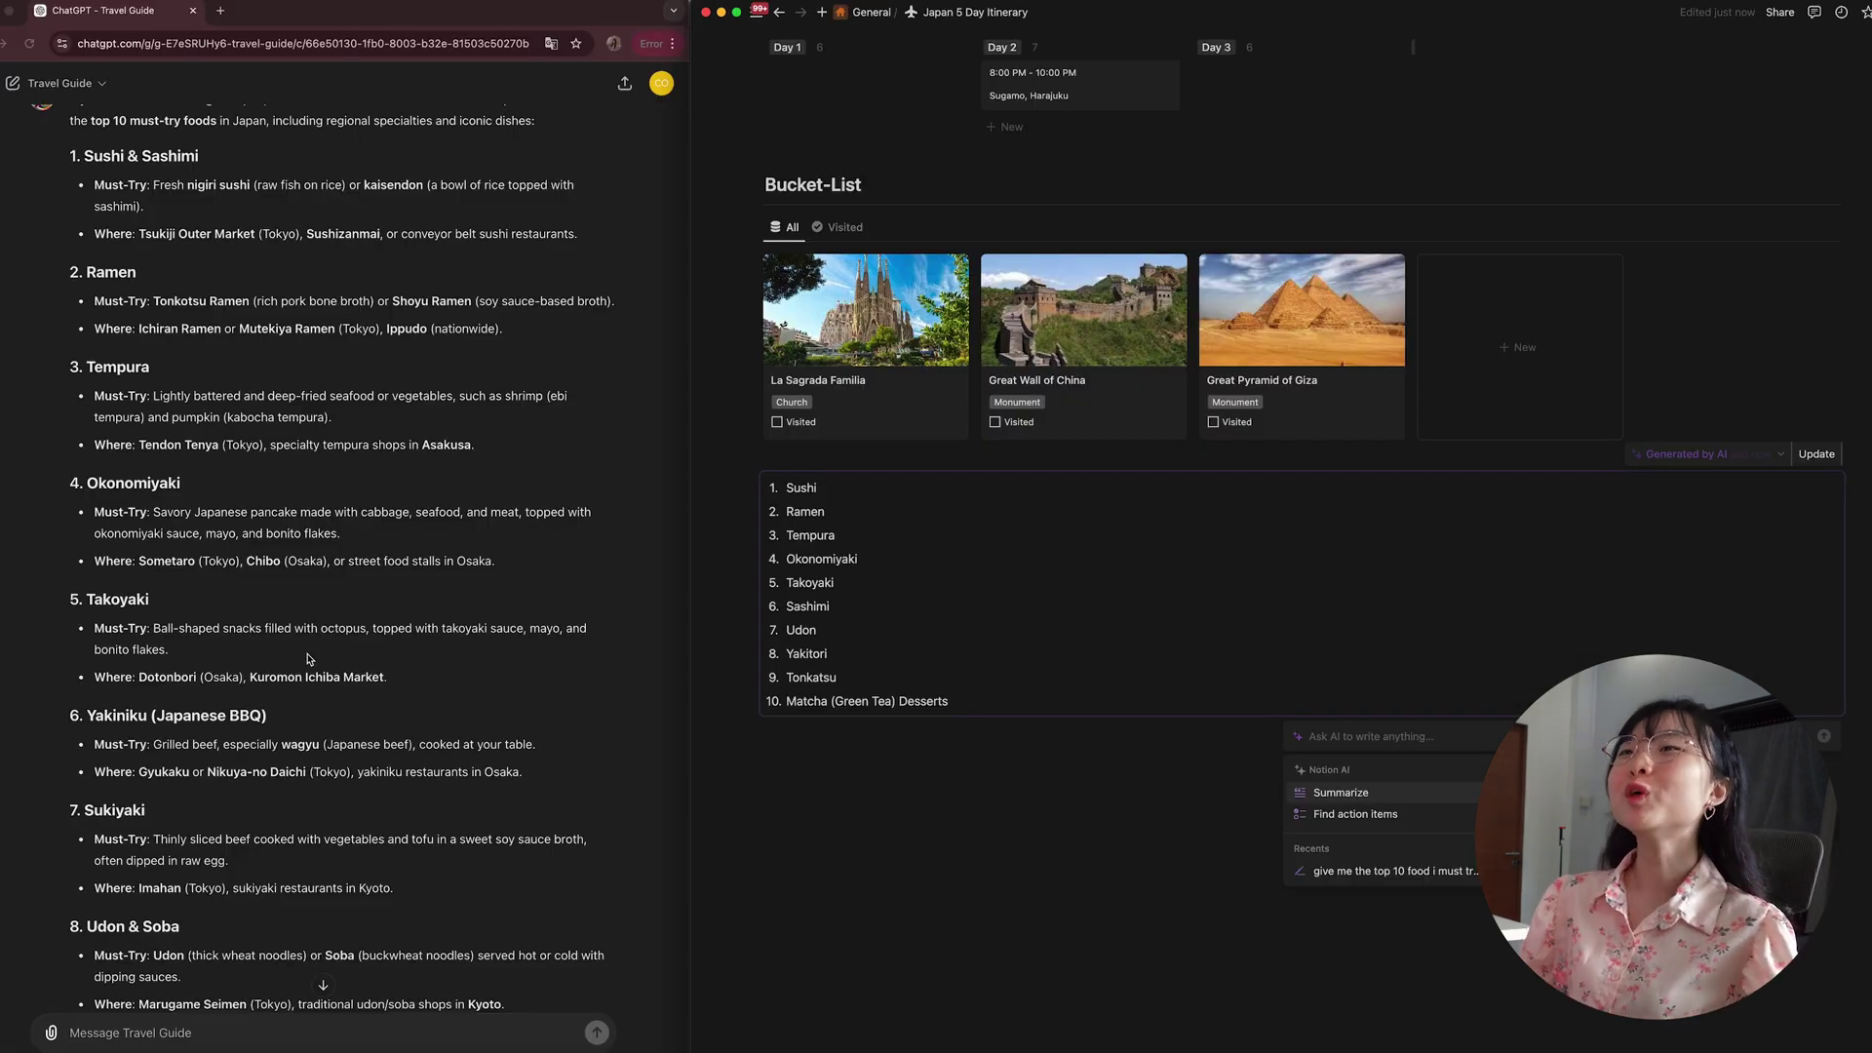
Open the La Sagrada Familia bucket-list card and select its title for replacement
{"action": "scroll", "coordinate": [307, 659], "scroll_direction": "down", "scroll_amount": 1}
{"action": "scroll", "coordinate": [370, 682], "scroll_direction": "down", "scroll_amount": 5}
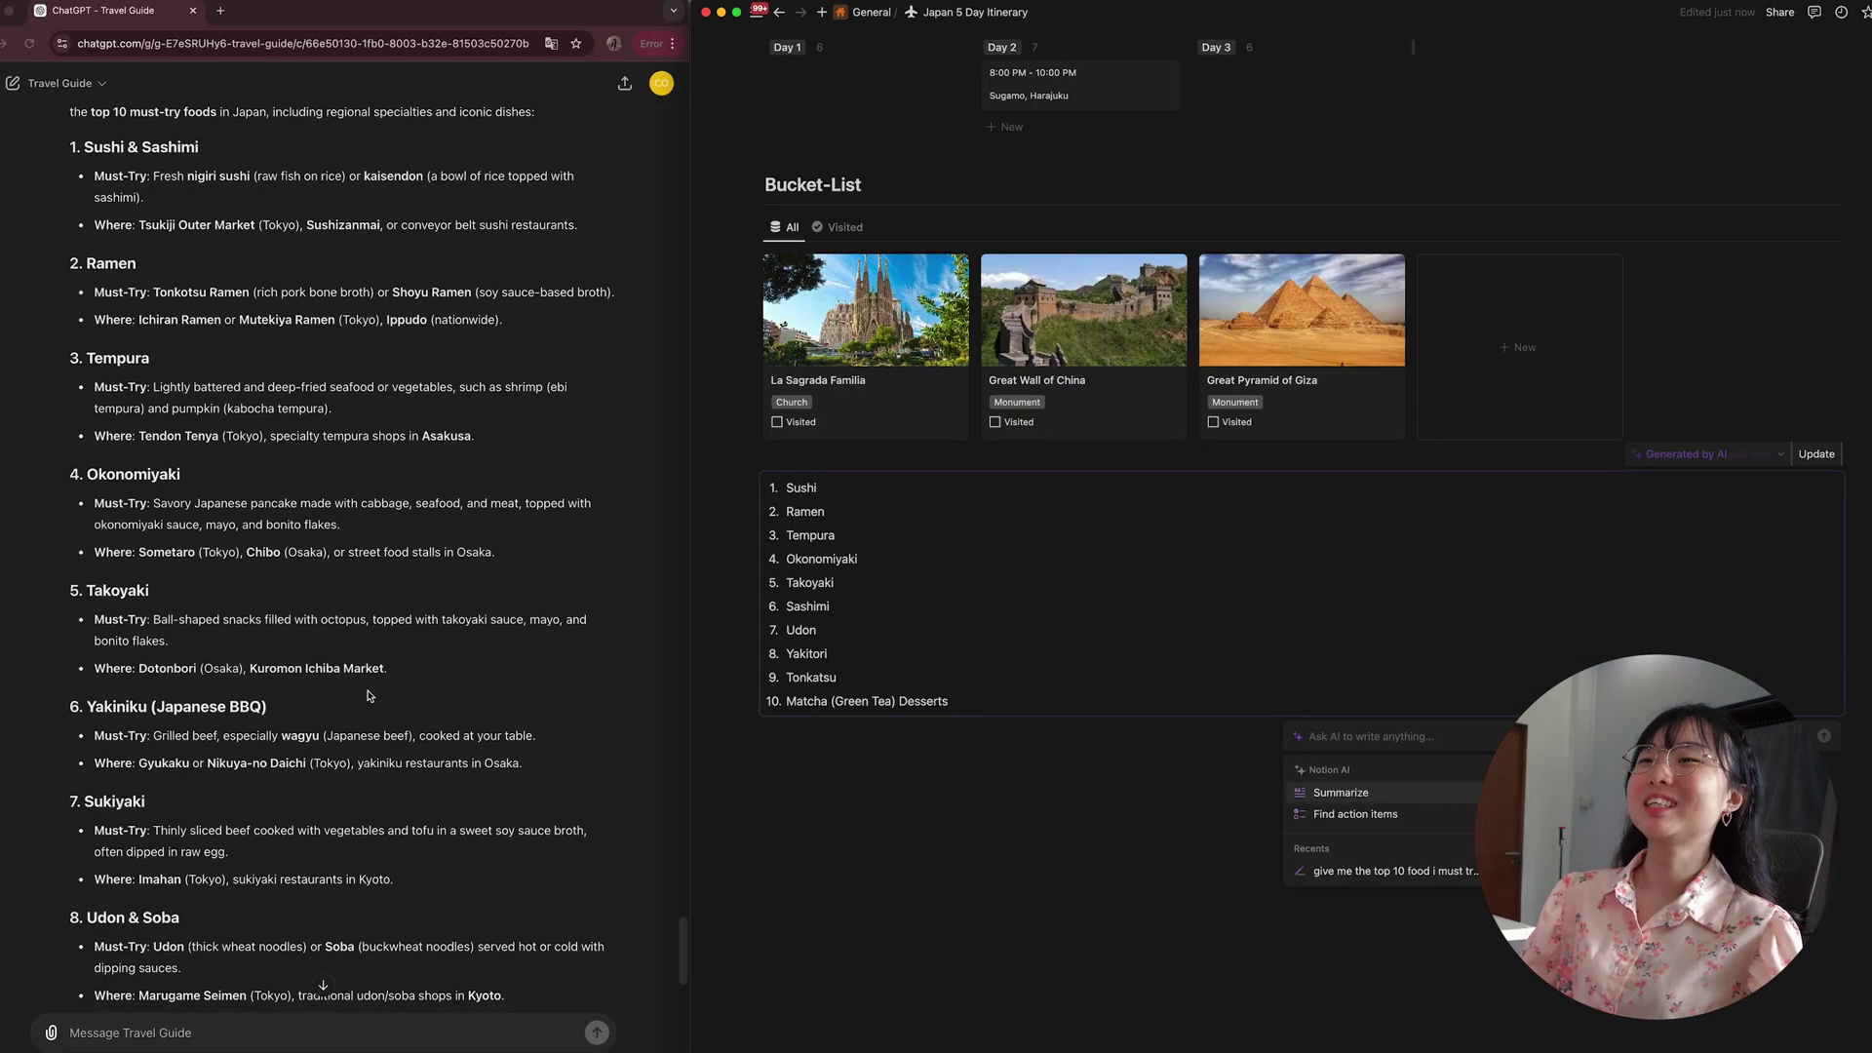
{"action": "scroll", "coordinate": [363, 702], "scroll_direction": "up", "scroll_amount": 5}
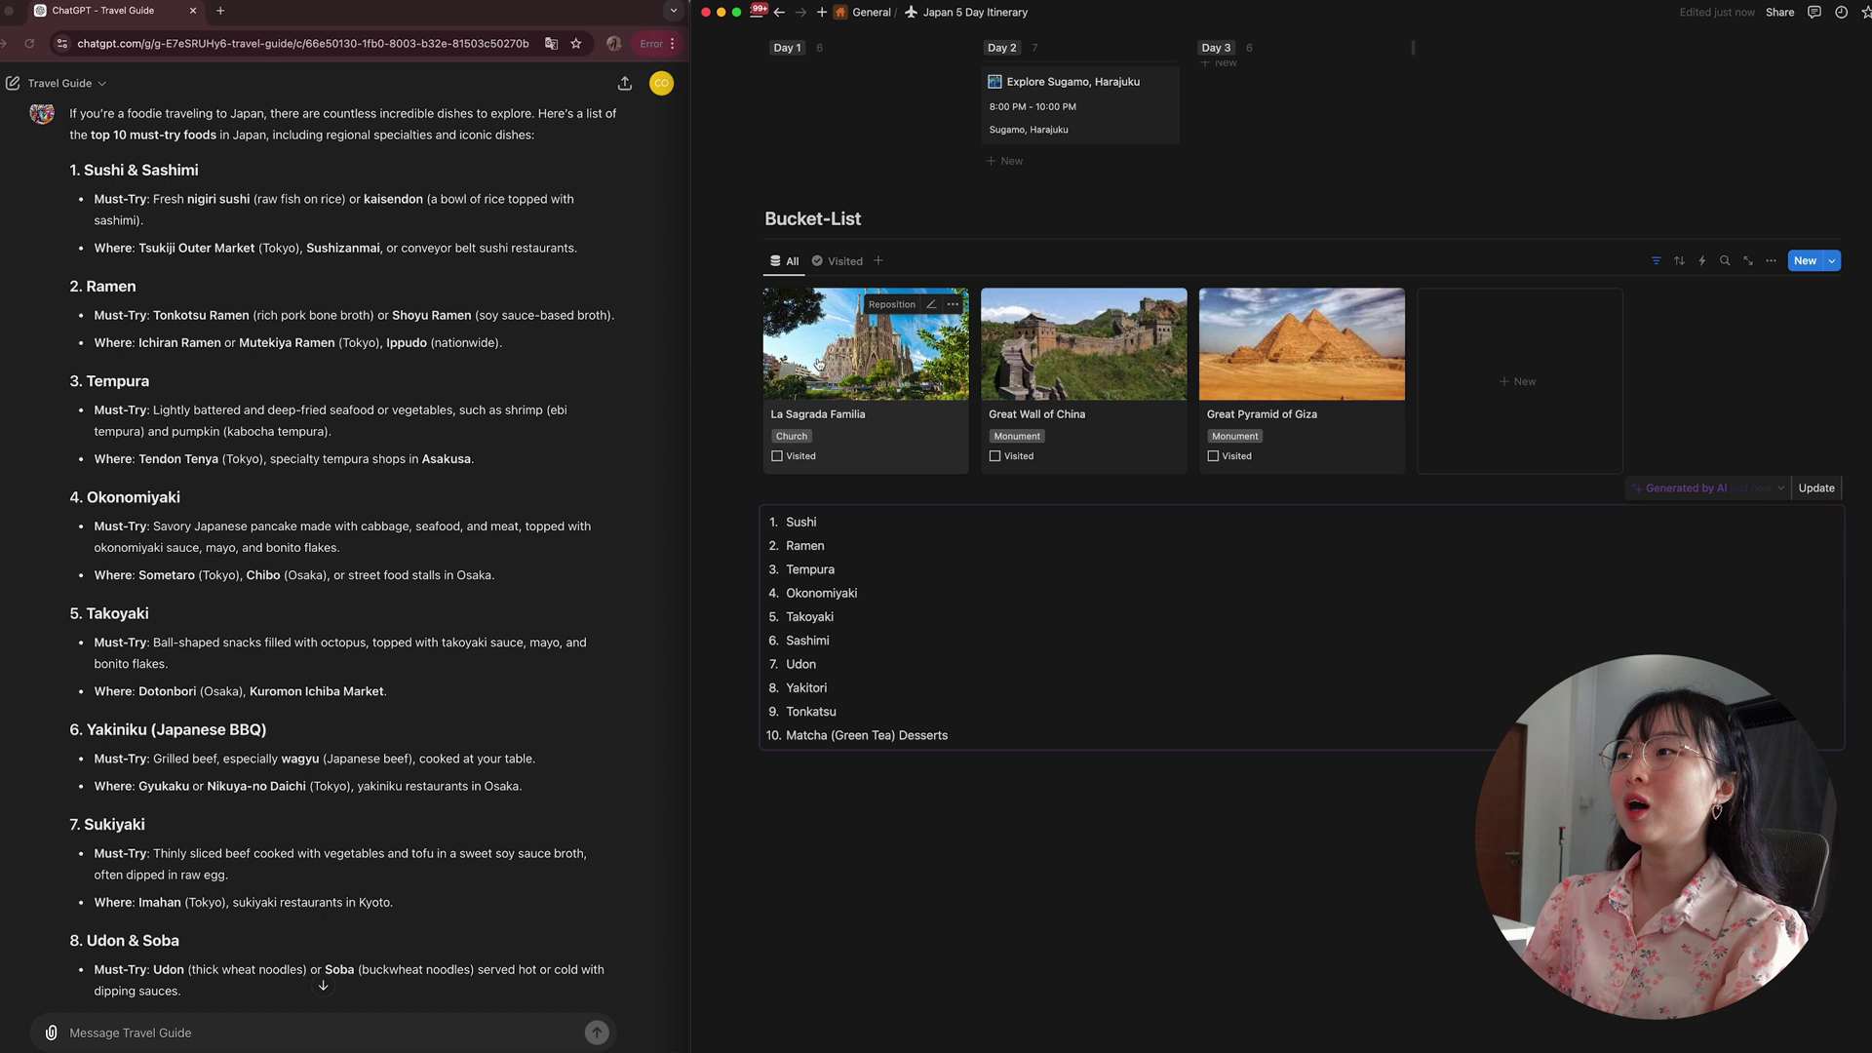
{"action": "left_click", "coordinate": [866, 332]}
{"action": "key", "text": "super+a"}
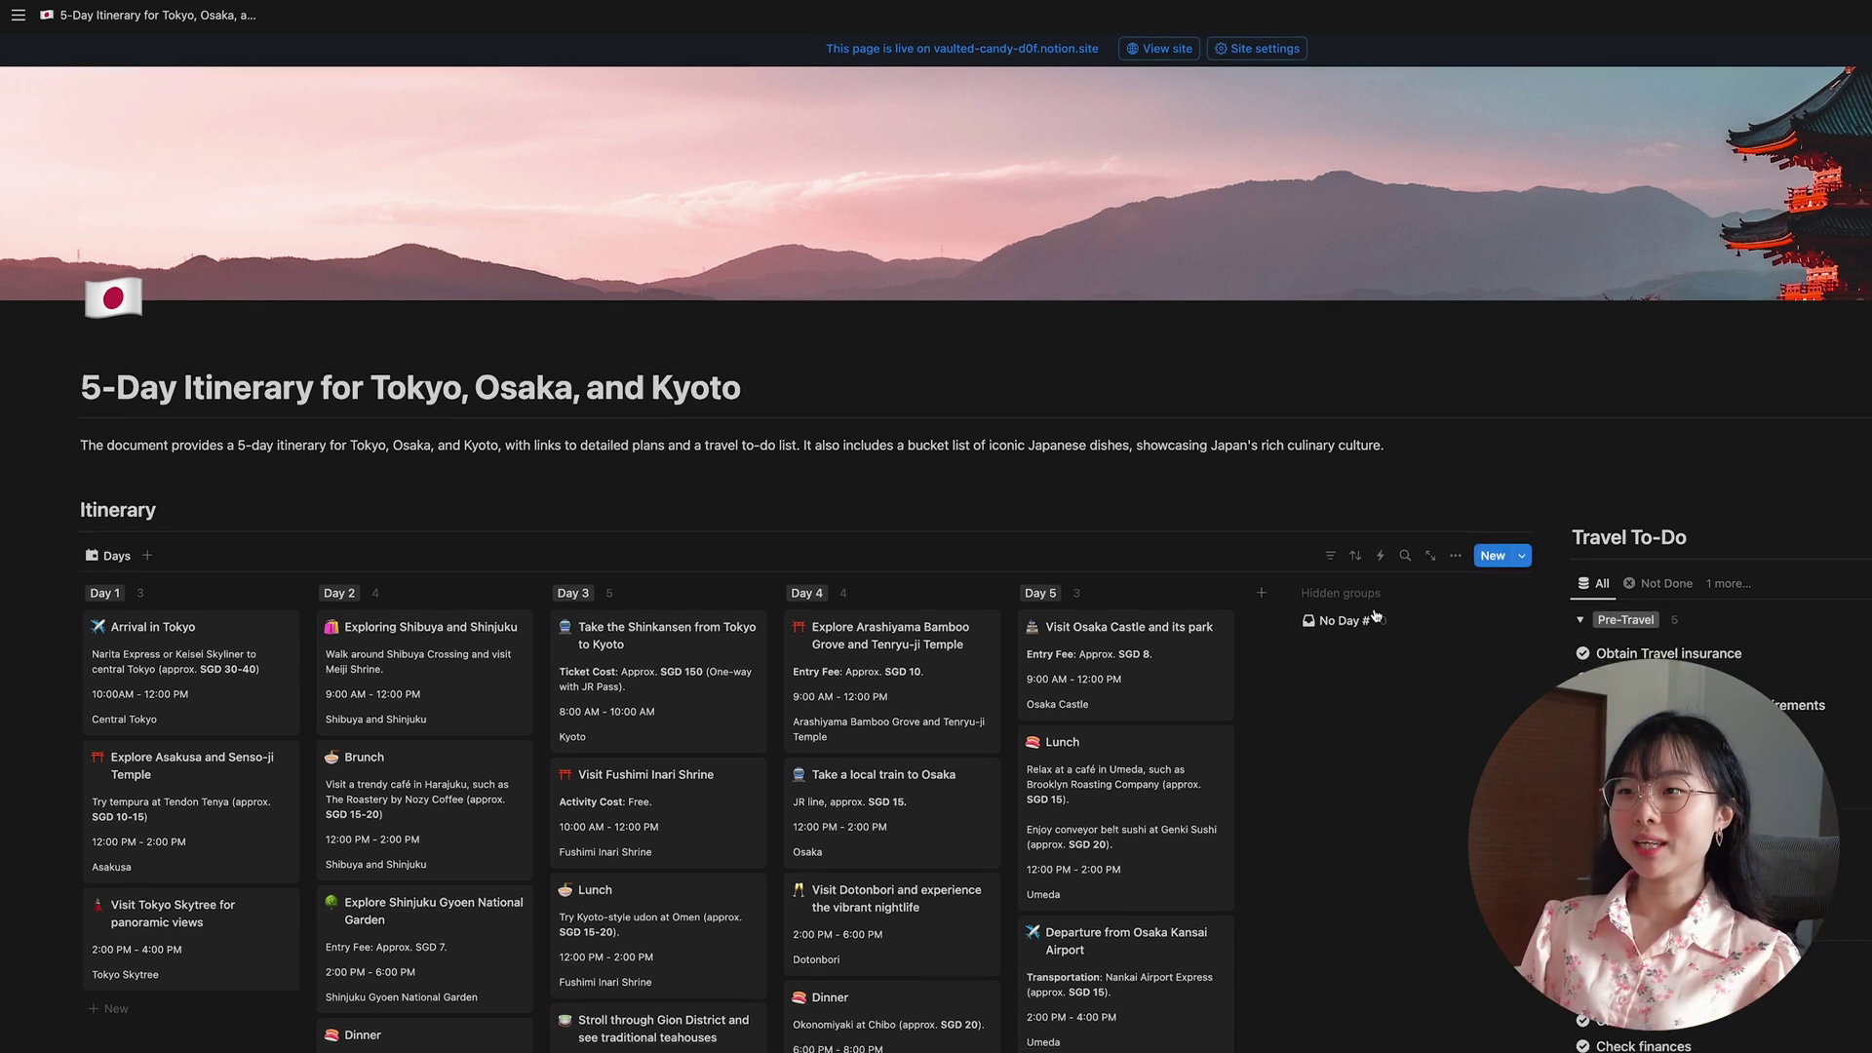
Scroll through the published page's Day 1–5 cards and Travel To-Do list
{"action": "scroll", "coordinate": [1349, 898], "scroll_direction": "down", "scroll_amount": 1}
{"action": "scroll", "coordinate": [1350, 898], "scroll_direction": "down", "scroll_amount": 5}
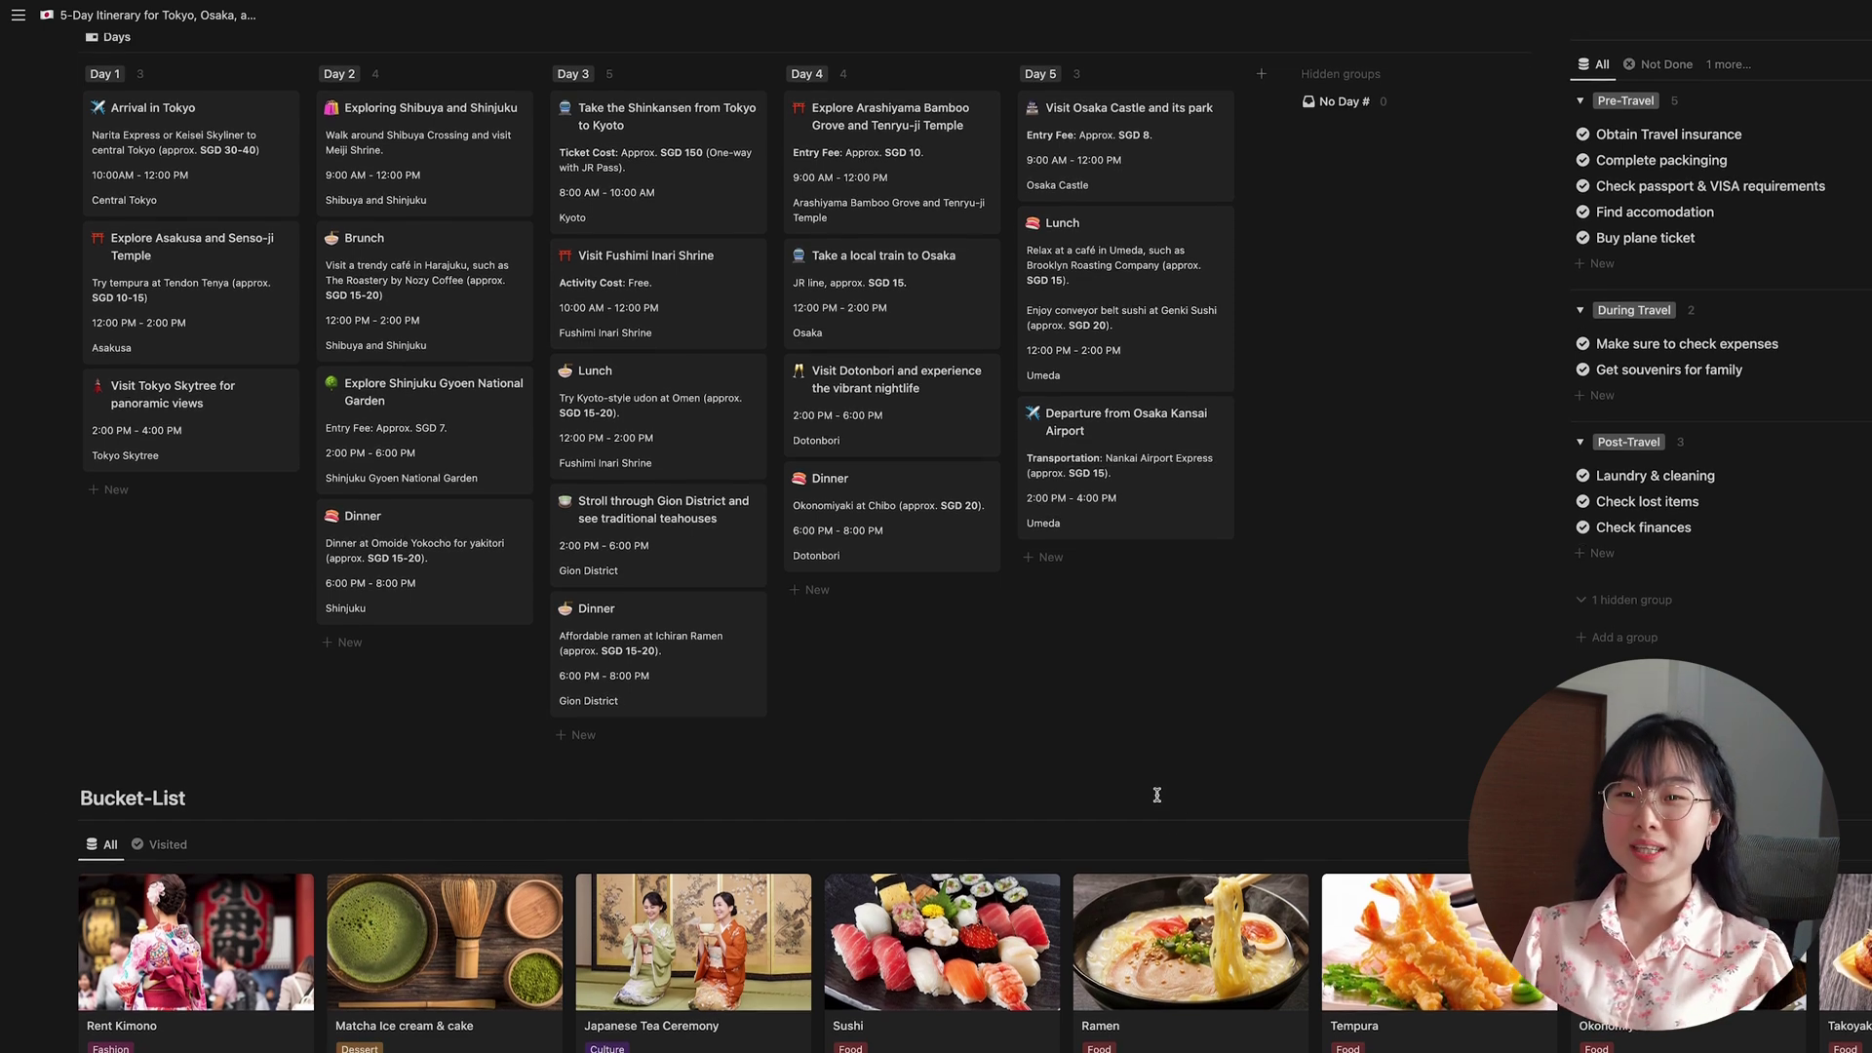
{"action": "scroll", "coordinate": [1186, 801], "scroll_direction": "down", "scroll_amount": 1}
{"action": "scroll", "coordinate": [1186, 801], "scroll_direction": "down", "scroll_amount": 5}
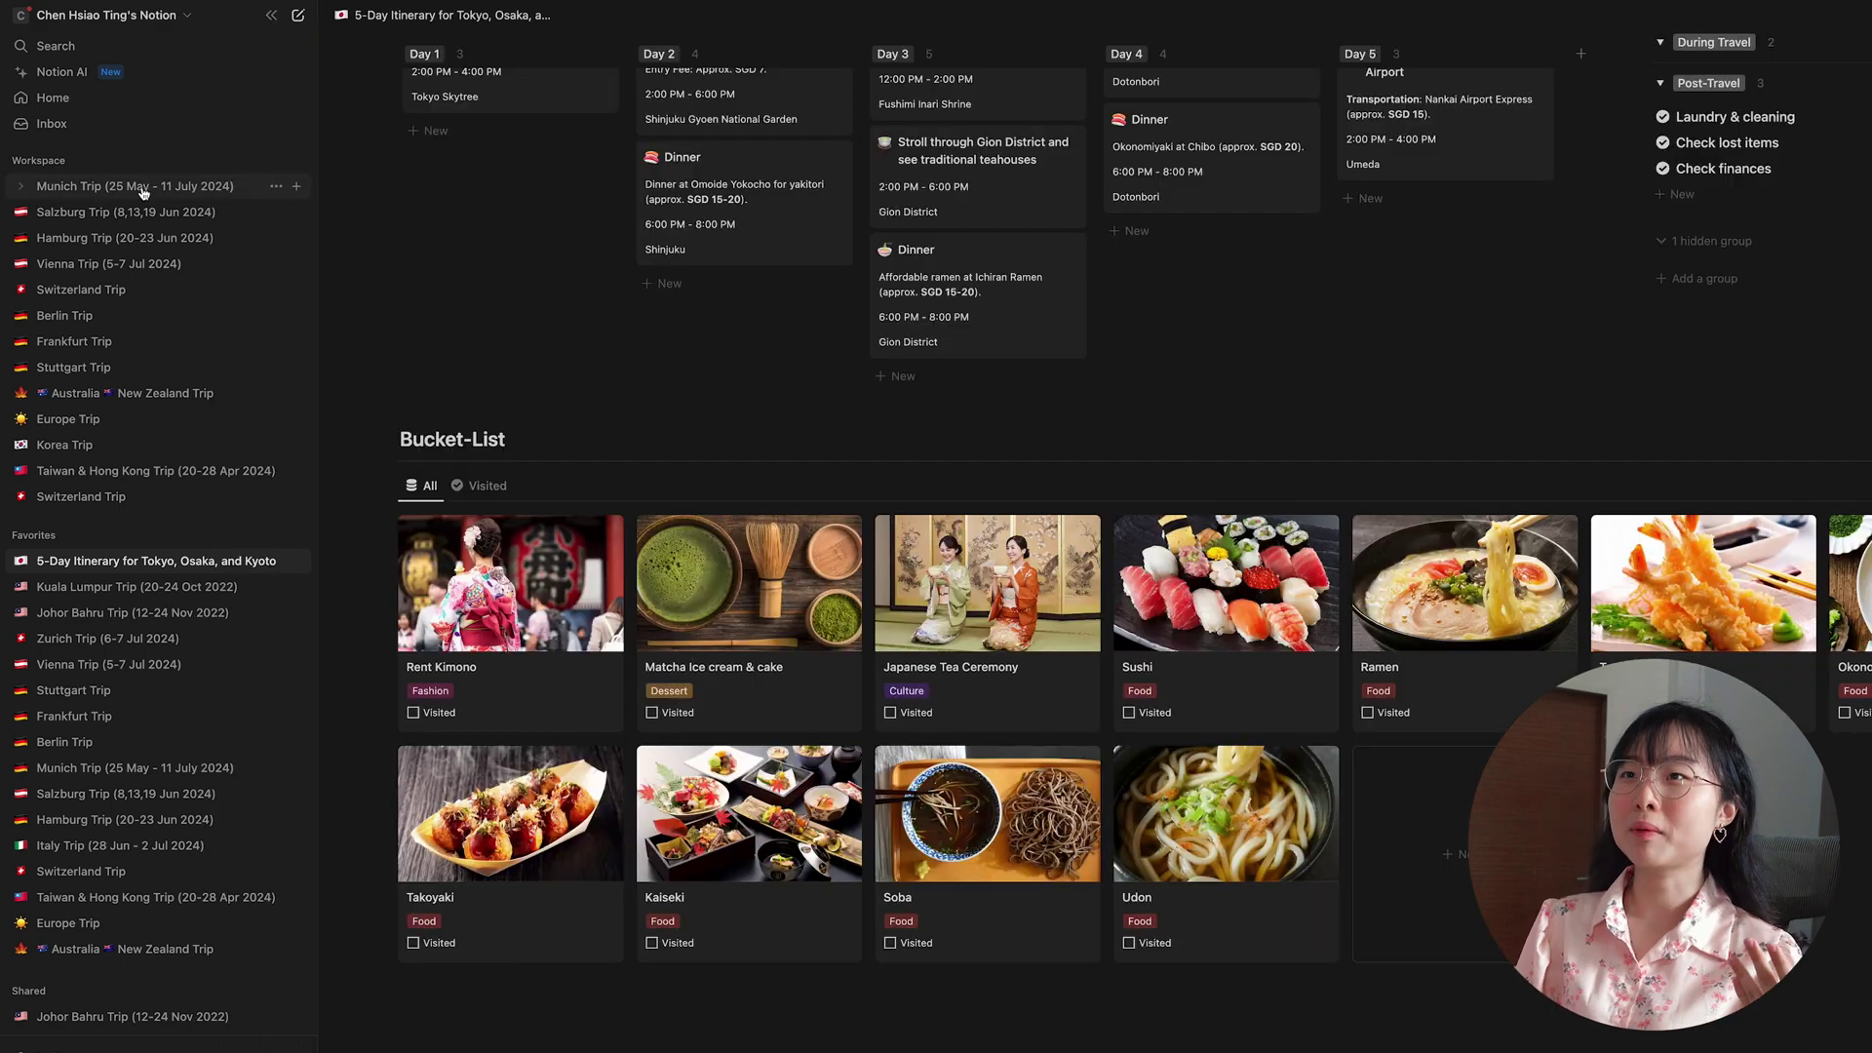
Go to the Munich Trip page's food gallery, then preview and close the Fleischpflanzerl card
{"action": "left_click", "coordinate": [234, 185]}
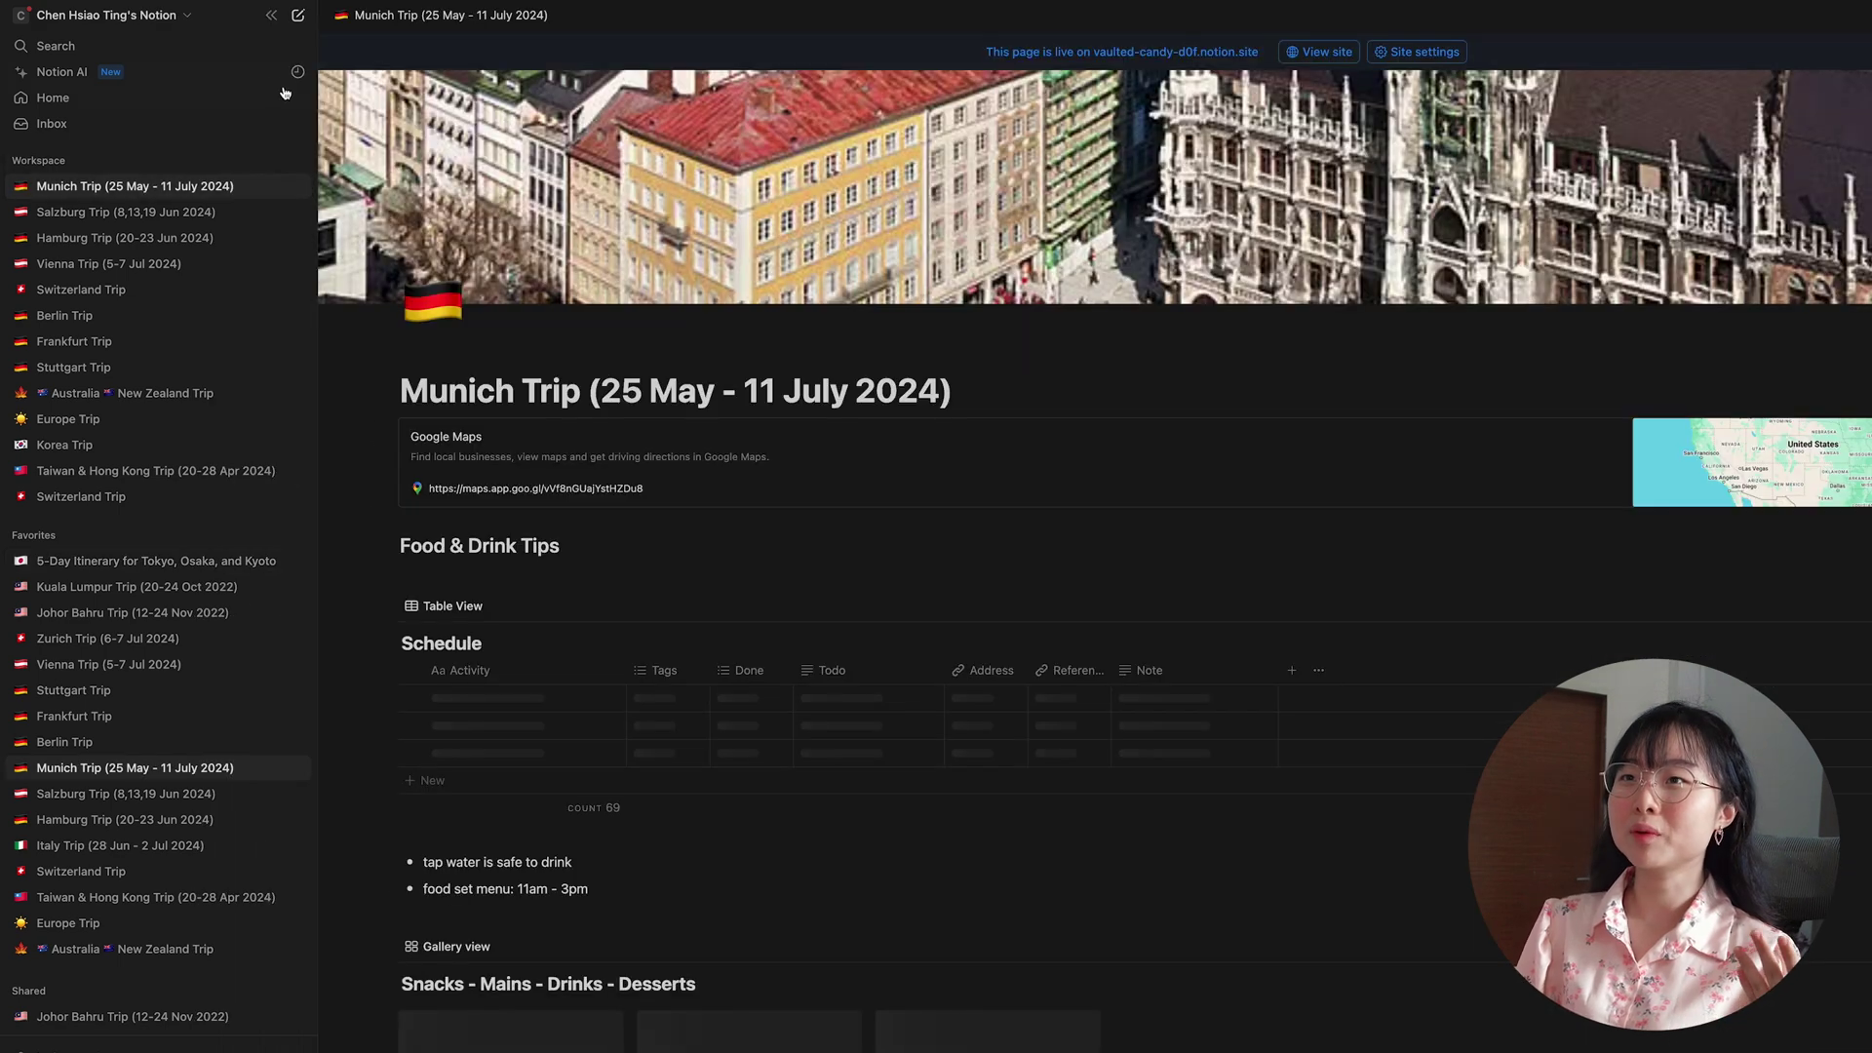
{"action": "left_click", "coordinate": [271, 15]}
{"action": "scroll", "coordinate": [758, 472], "scroll_direction": "down", "scroll_amount": 15}
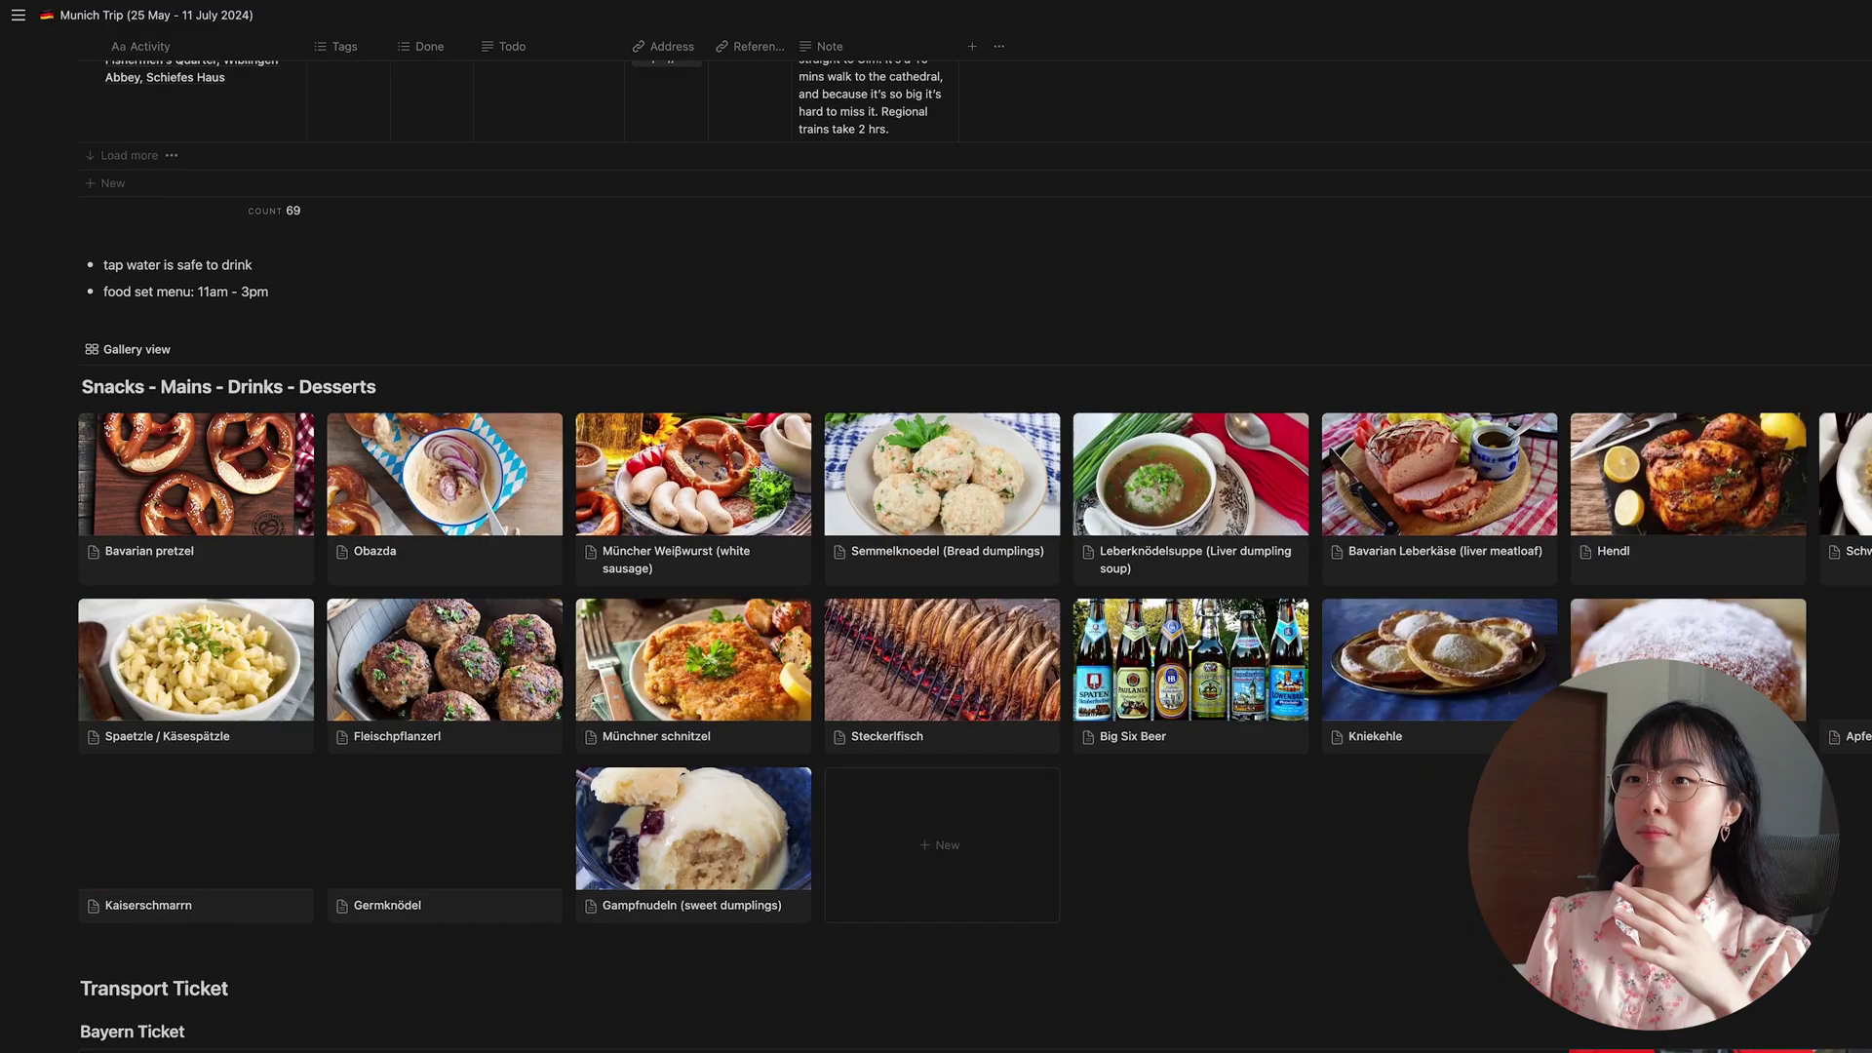
{"action": "scroll", "coordinate": [759, 474], "scroll_direction": "down", "scroll_amount": 1}
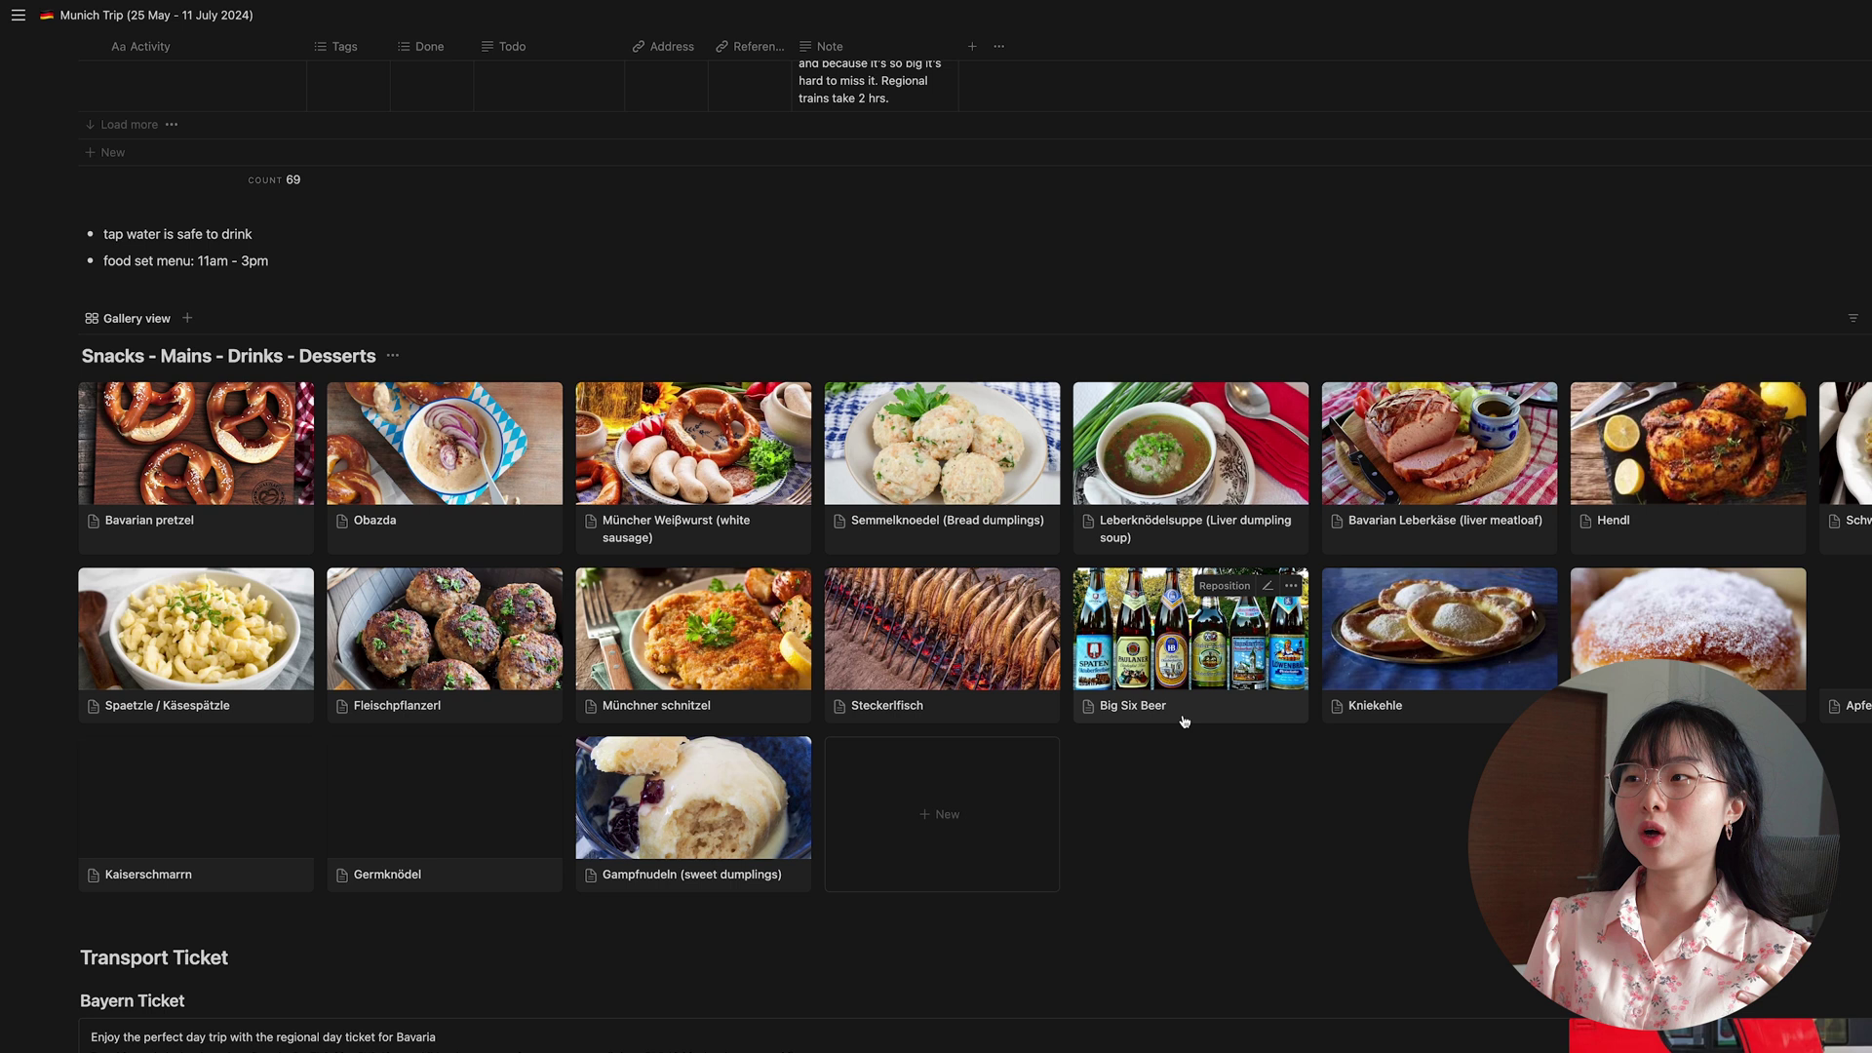
{"action": "left_click", "coordinate": [482, 639]}
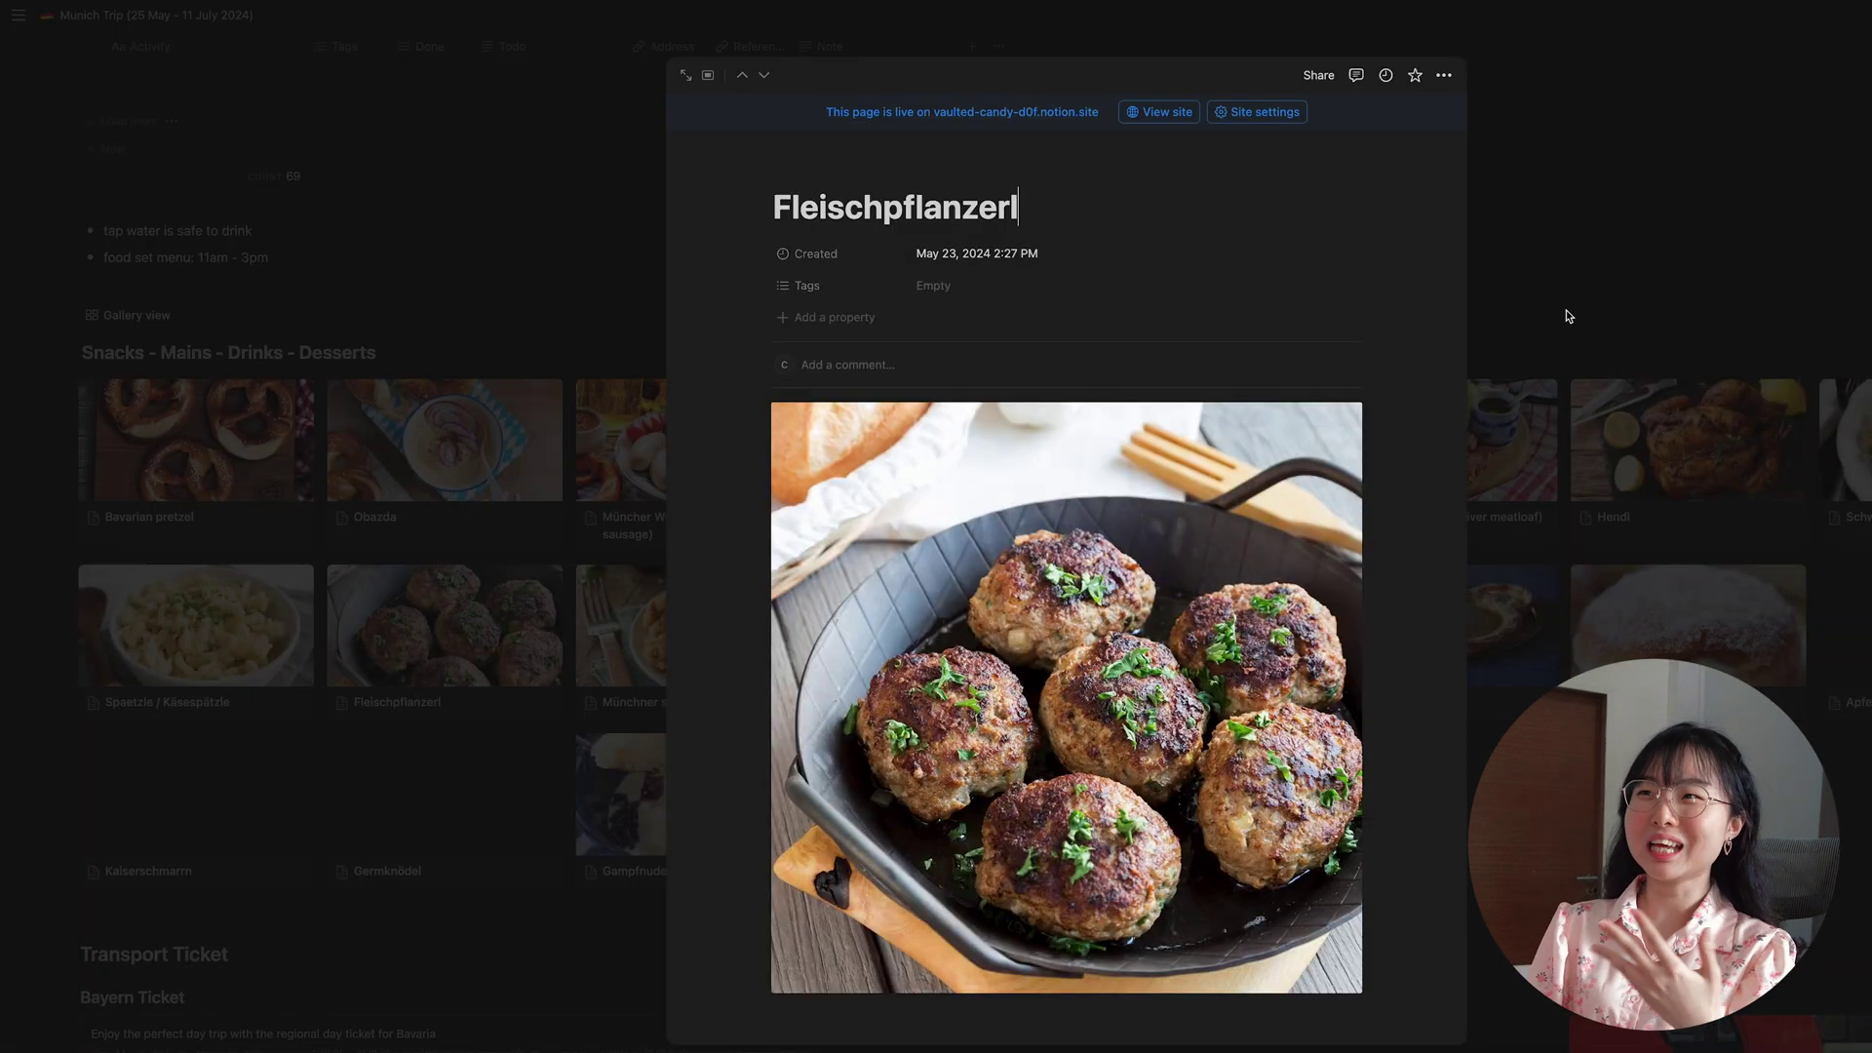
{"action": "left_click", "coordinate": [1629, 335]}
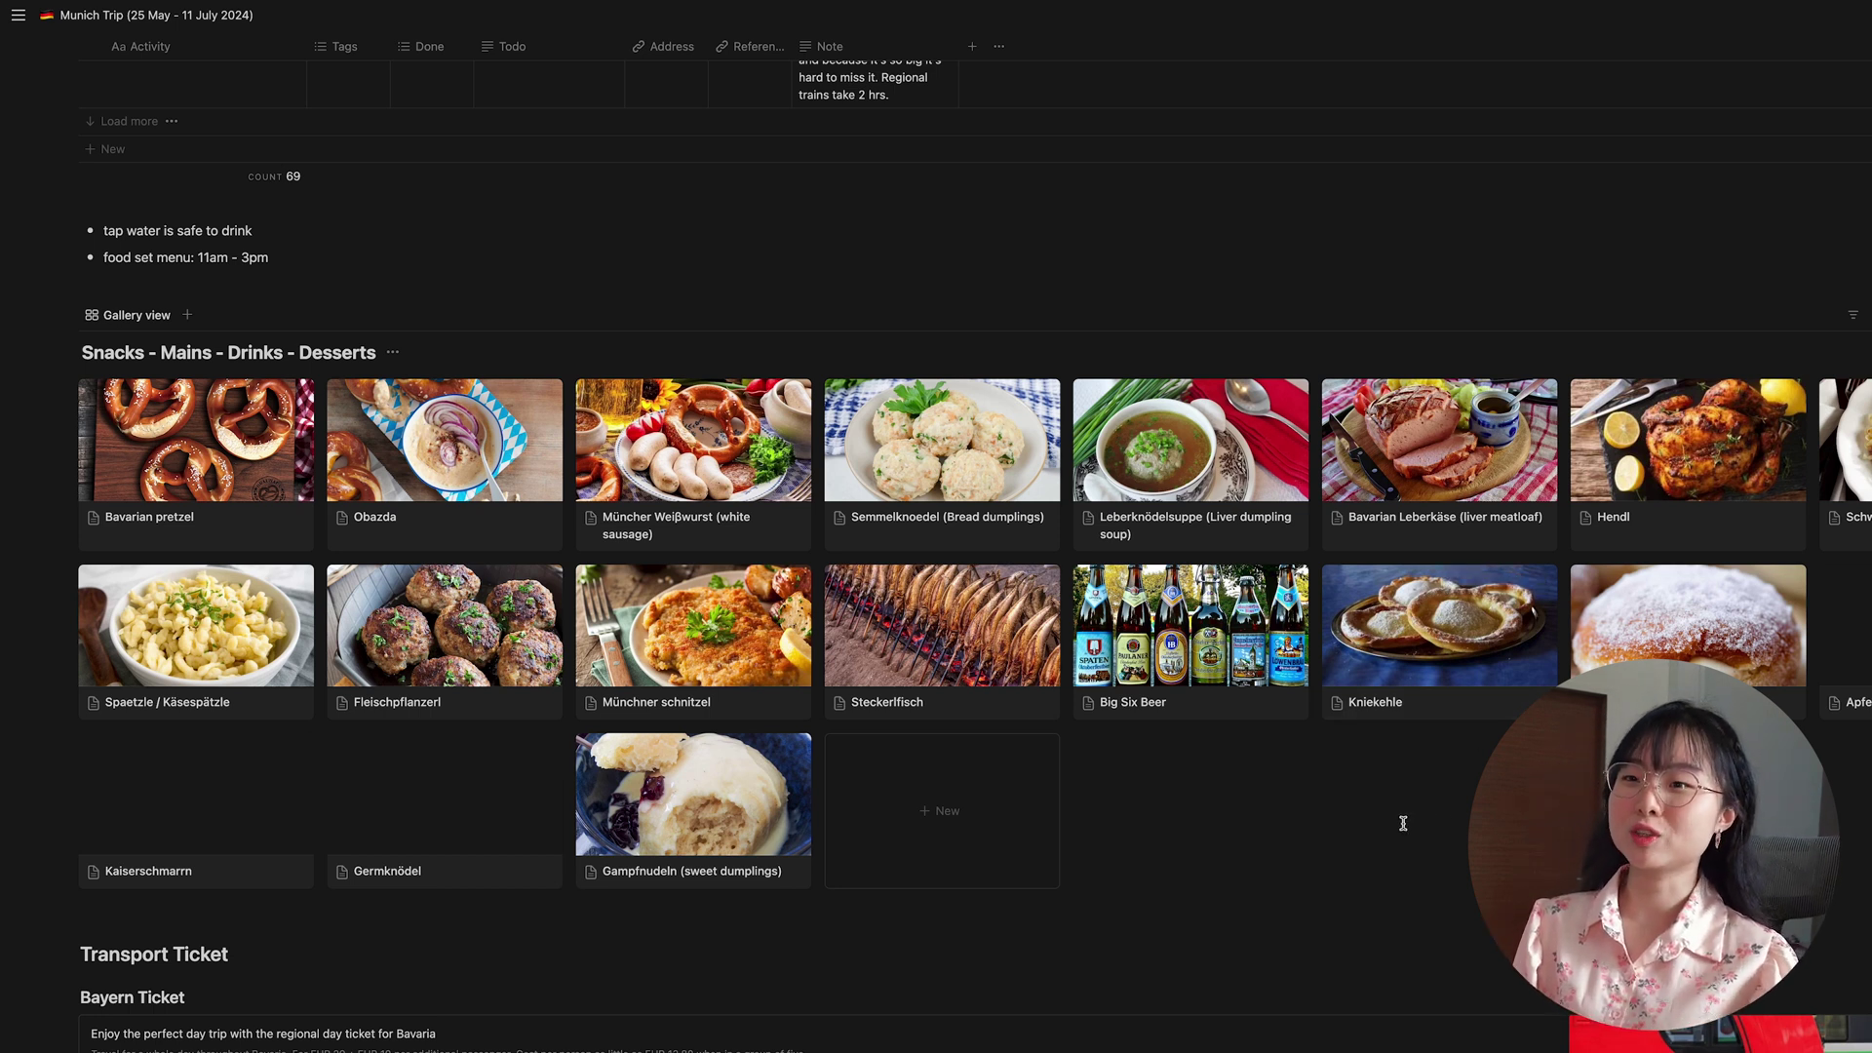
Insert an empty Google Maps embed block below the Google Maps link via /google
{"action": "scroll", "coordinate": [1402, 821], "scroll_direction": "up", "scroll_amount": 20}
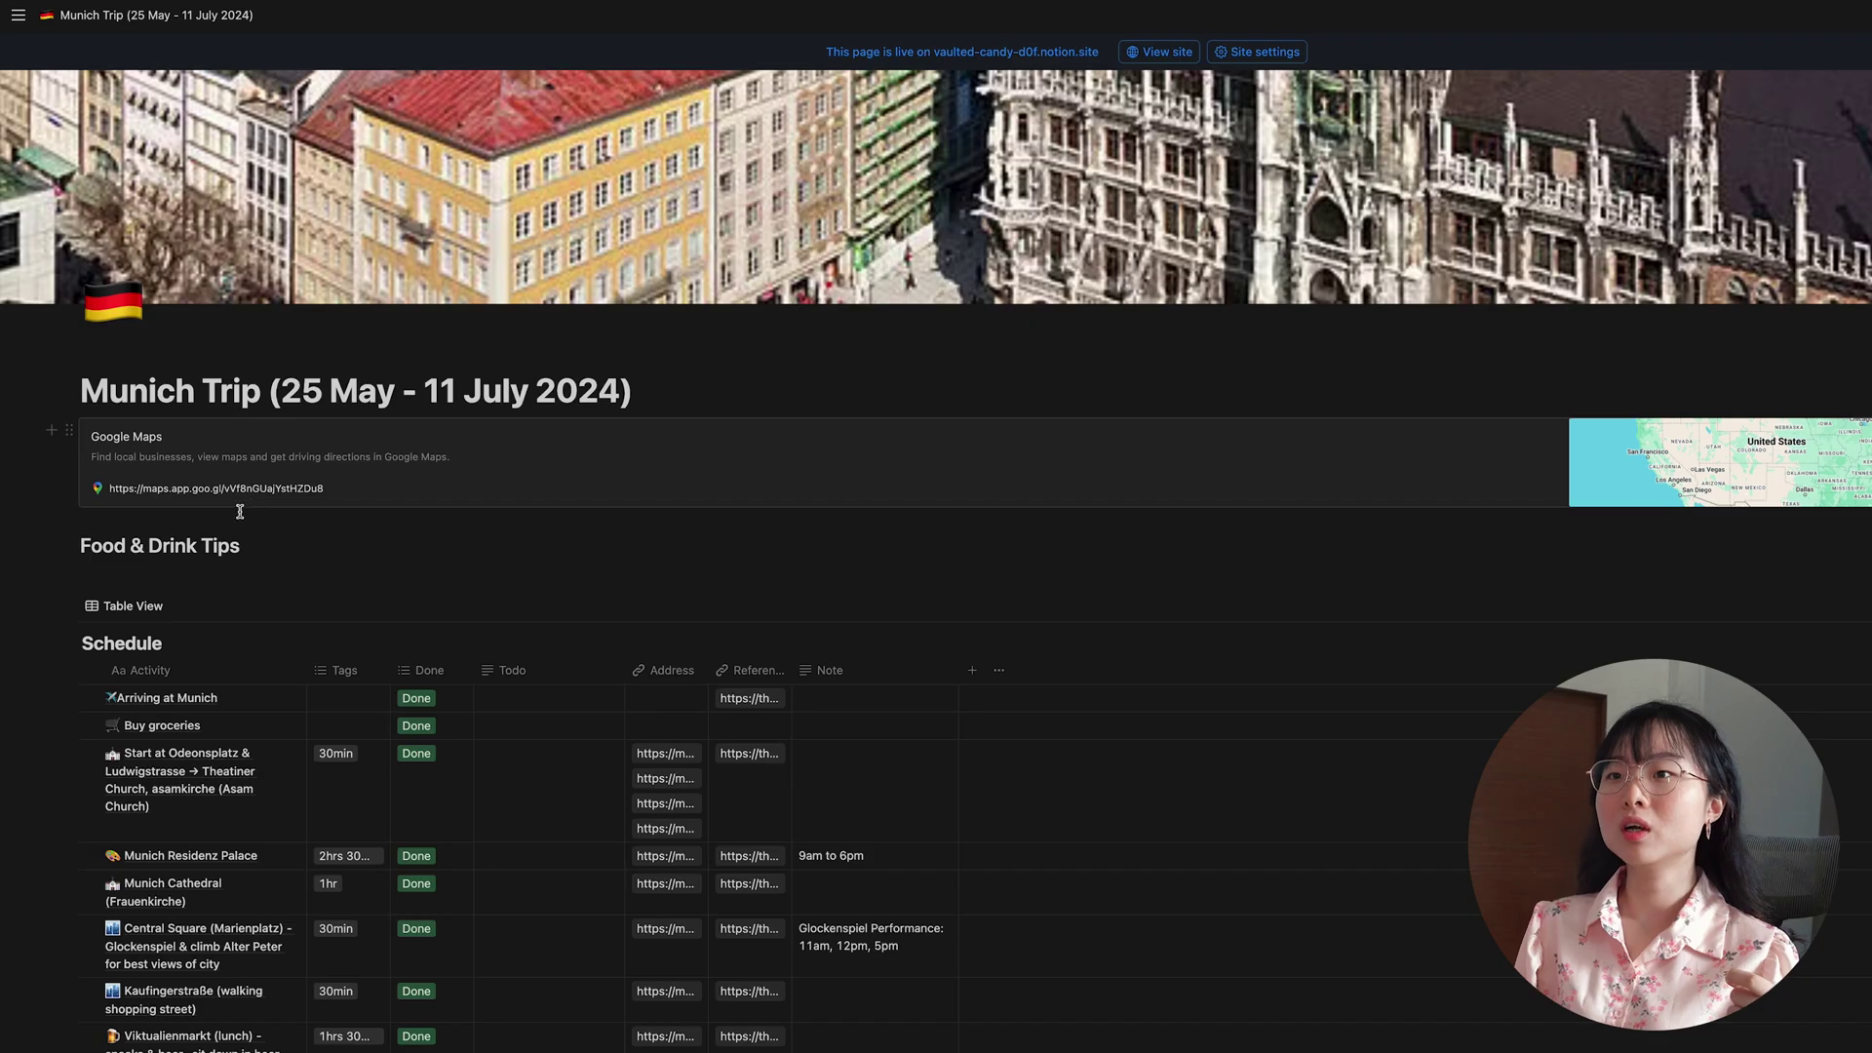
{"action": "left_click", "coordinate": [233, 523]}
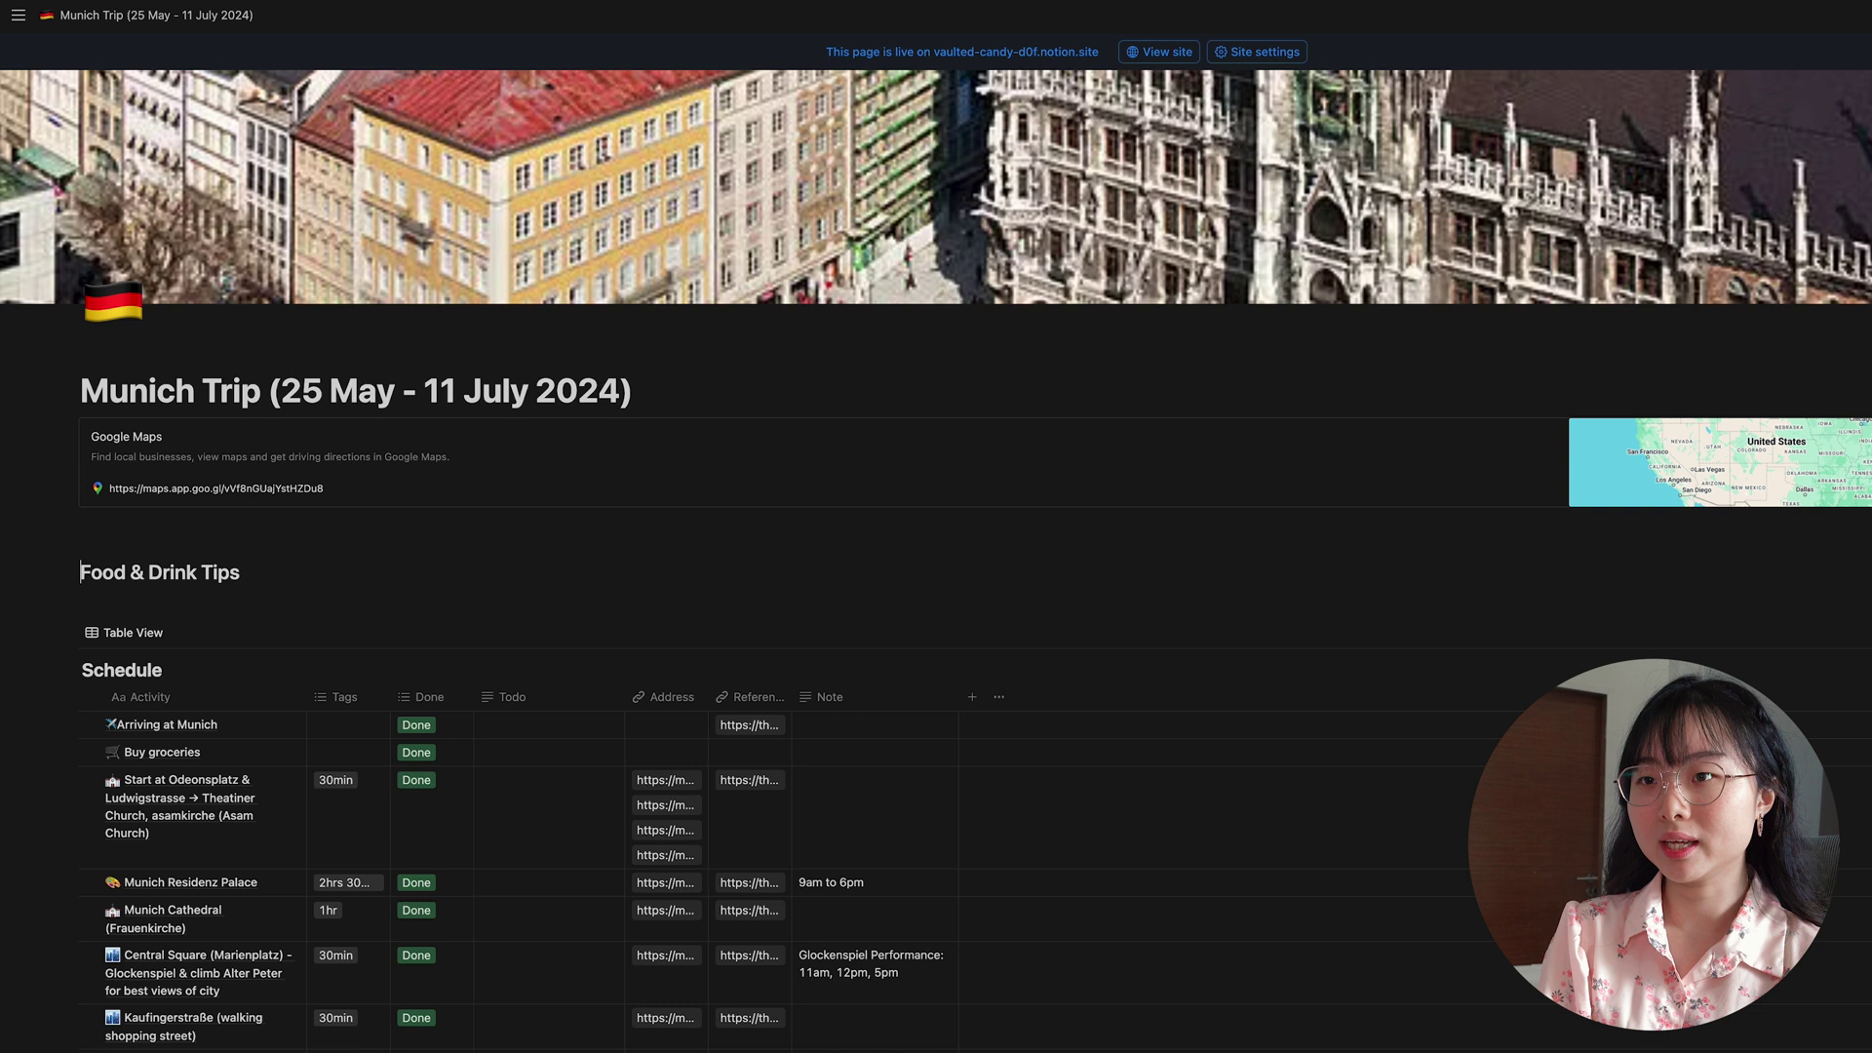
{"action": "type", "text": "/google"}
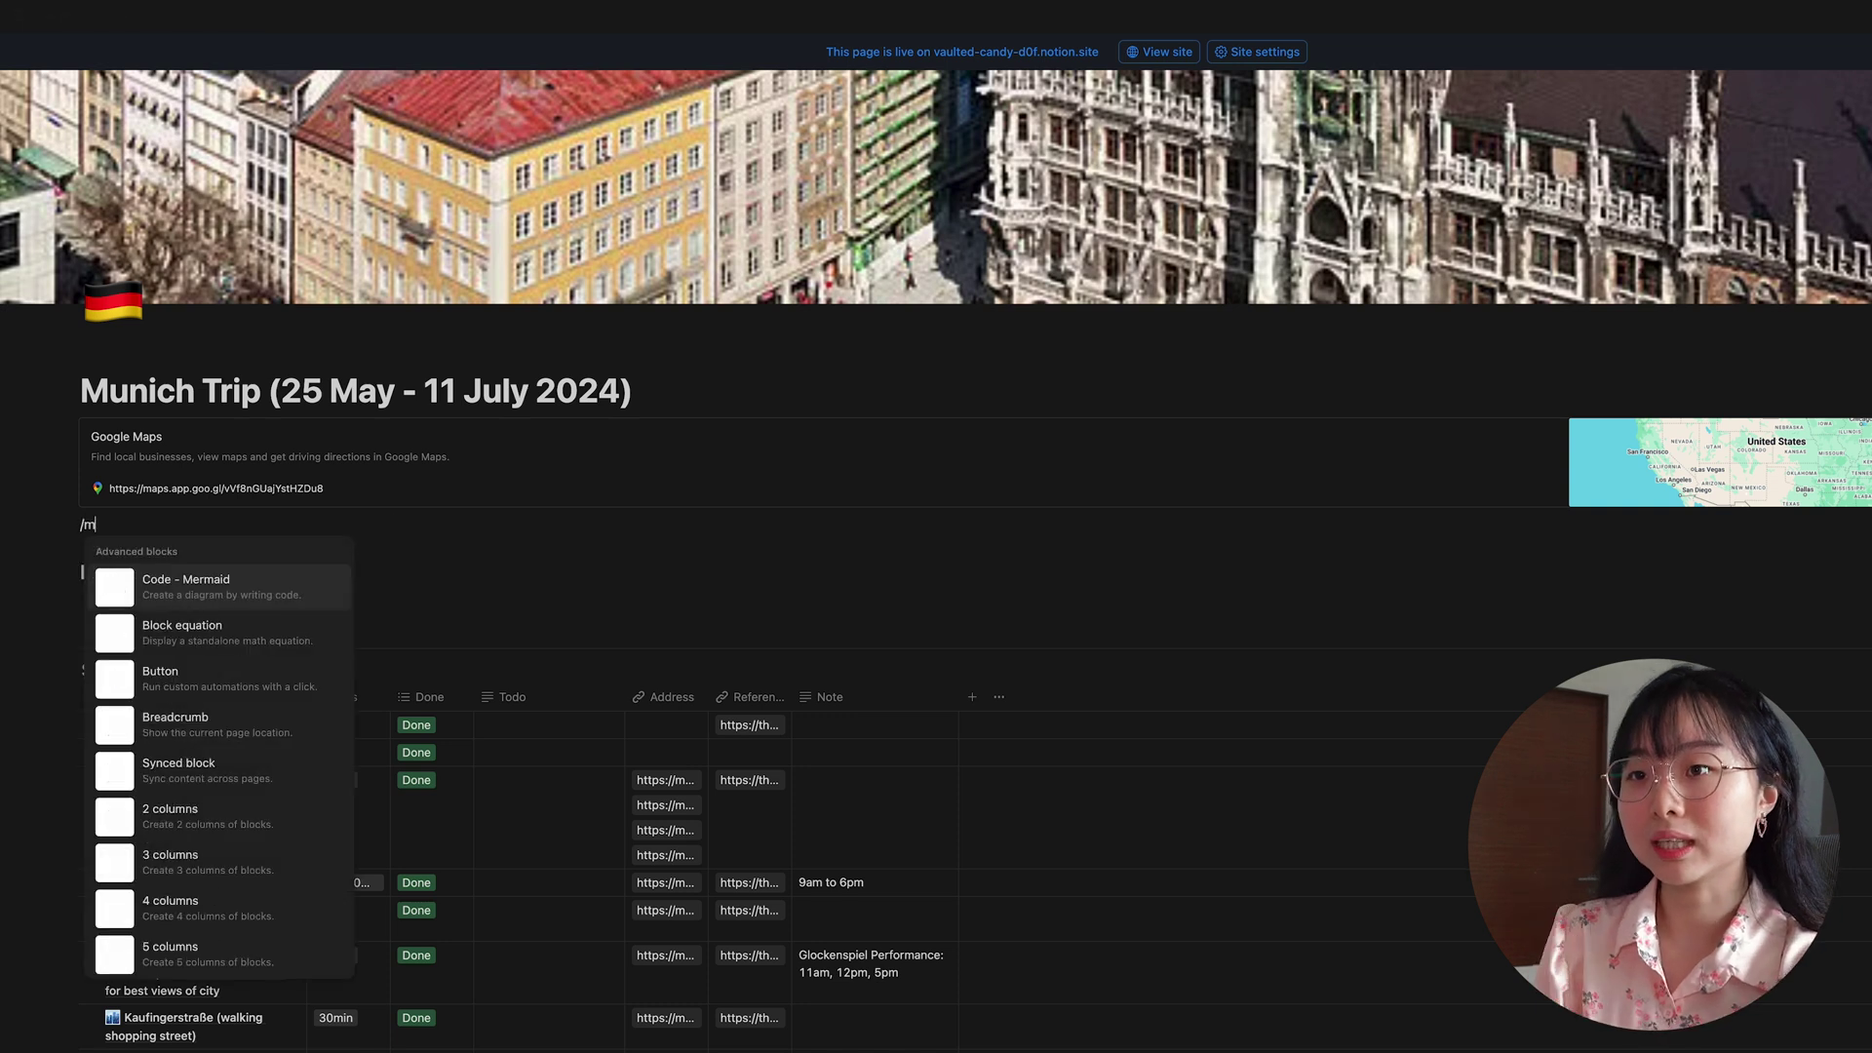
{"action": "left_click", "coordinate": [222, 590]}
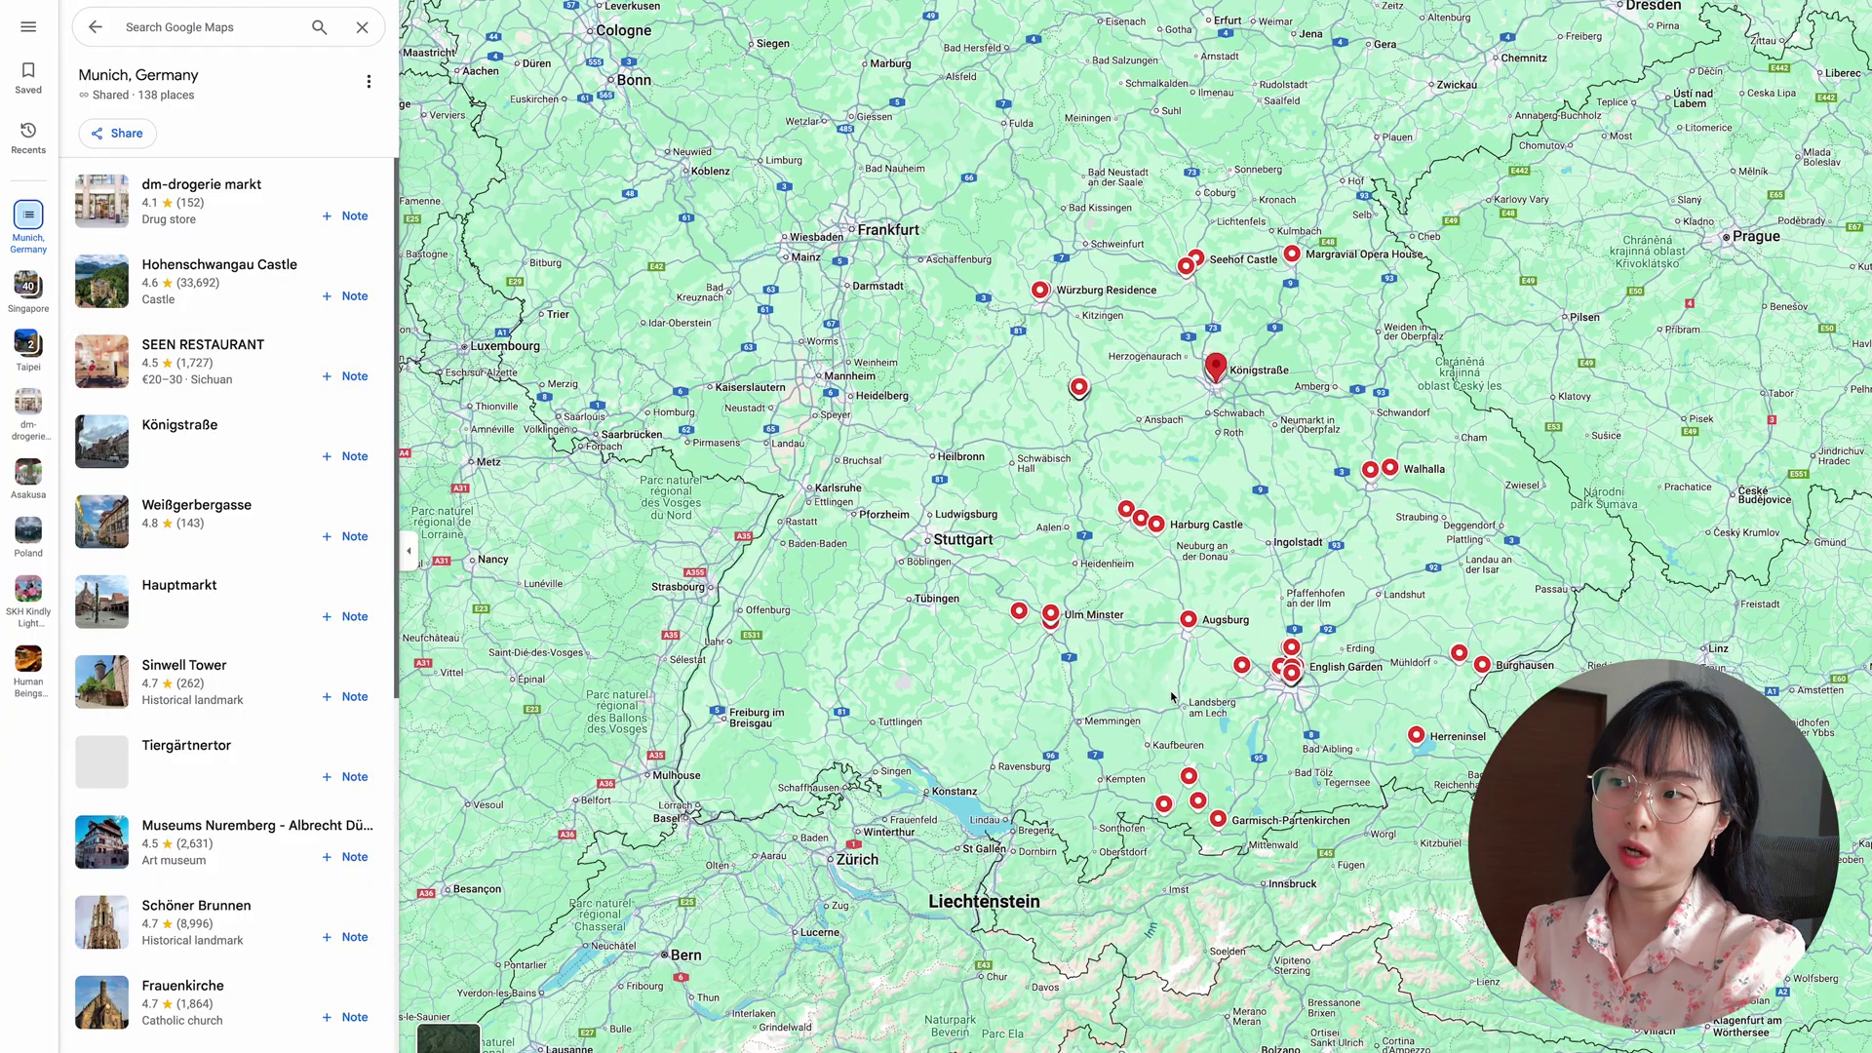
Zoom into Munich and pan the map around the Old Town pins near Marienplatz
{"action": "scroll", "coordinate": [1172, 696], "scroll_direction": "up", "scroll_amount": 10}
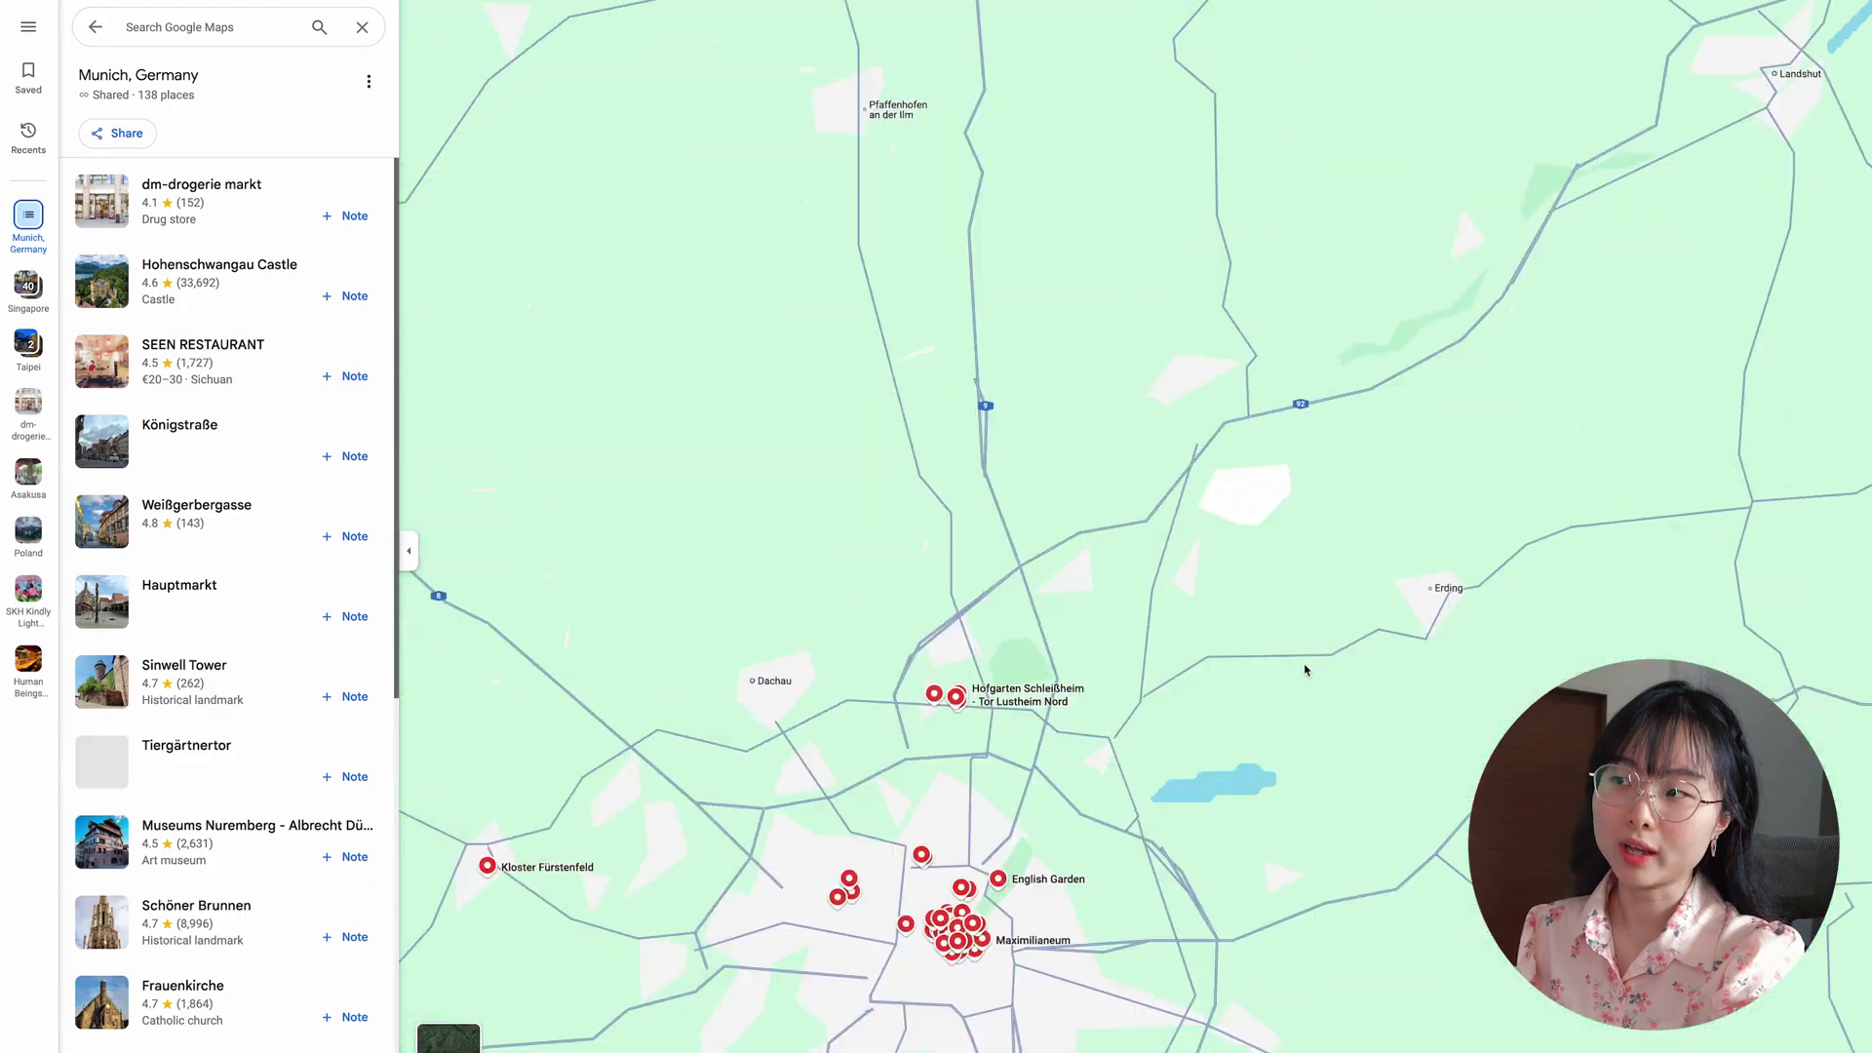
{"action": "scroll", "coordinate": [1171, 715], "scroll_direction": "up", "scroll_amount": 4}
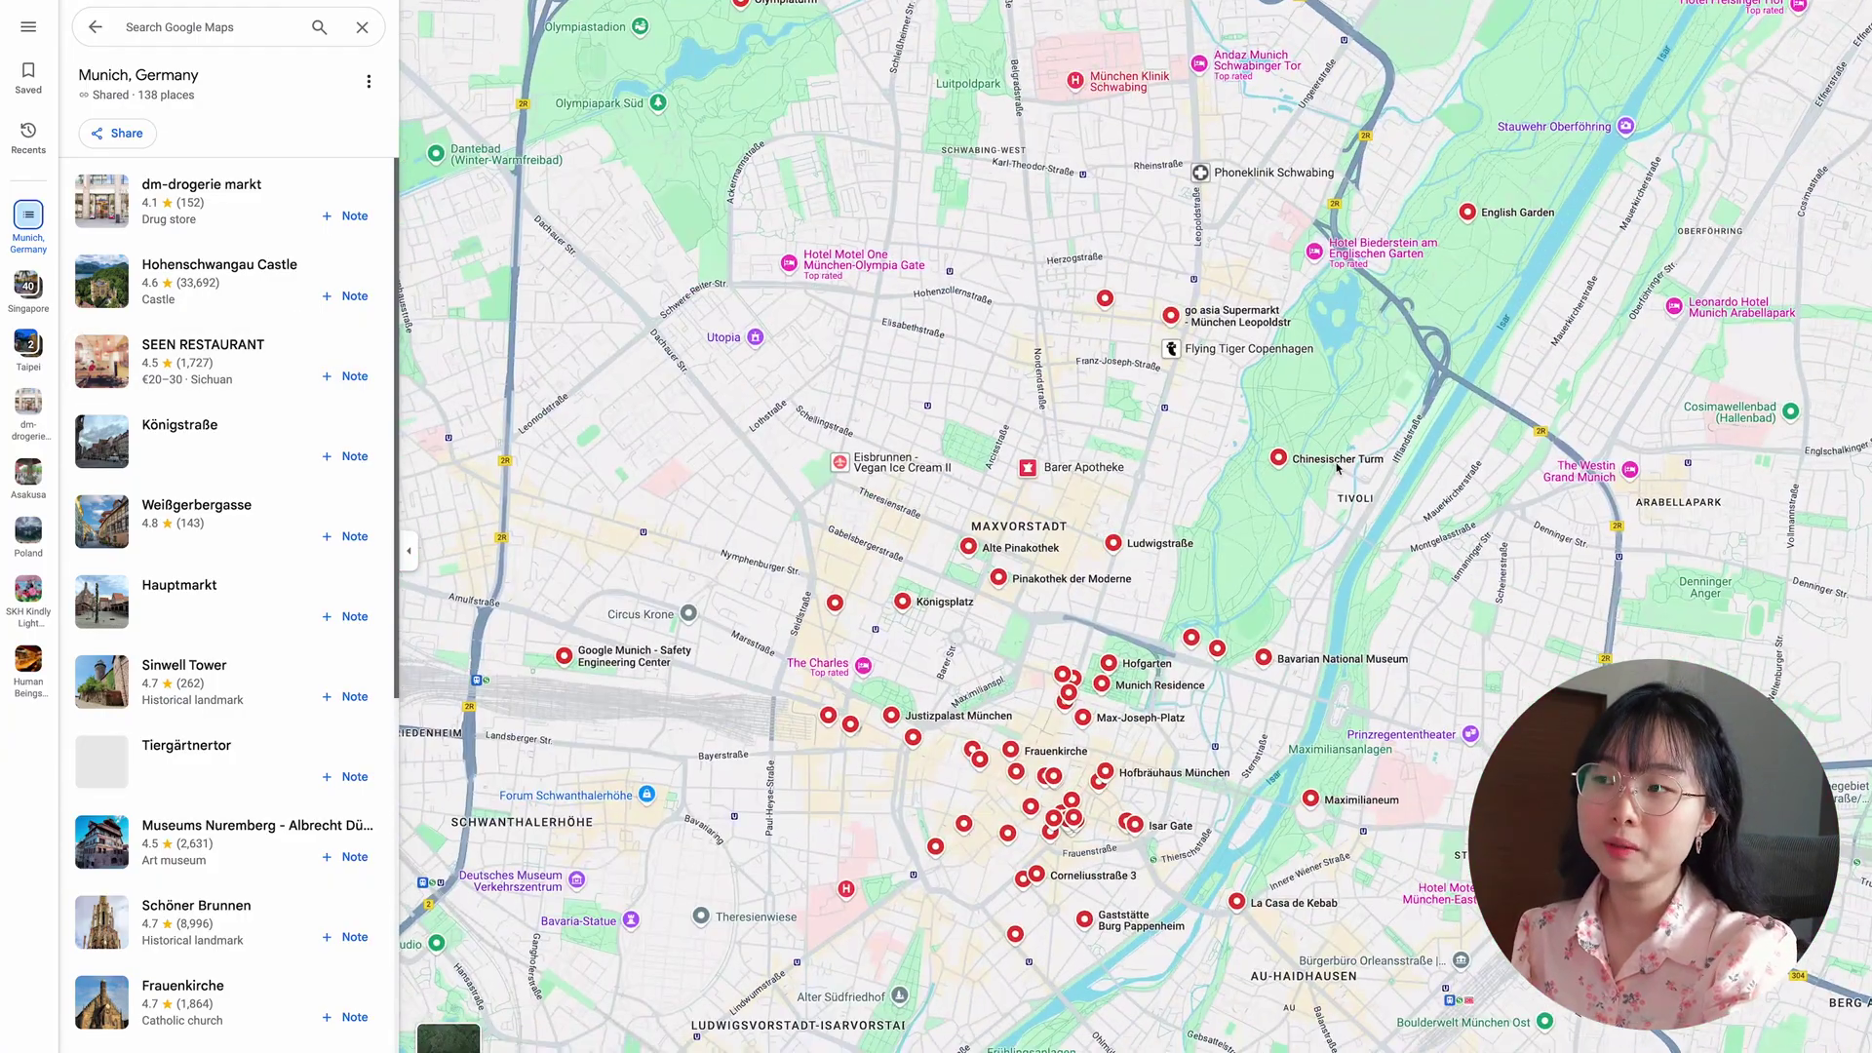
{"action": "scroll", "coordinate": [1121, 646], "scroll_direction": "down", "scroll_amount": 1}
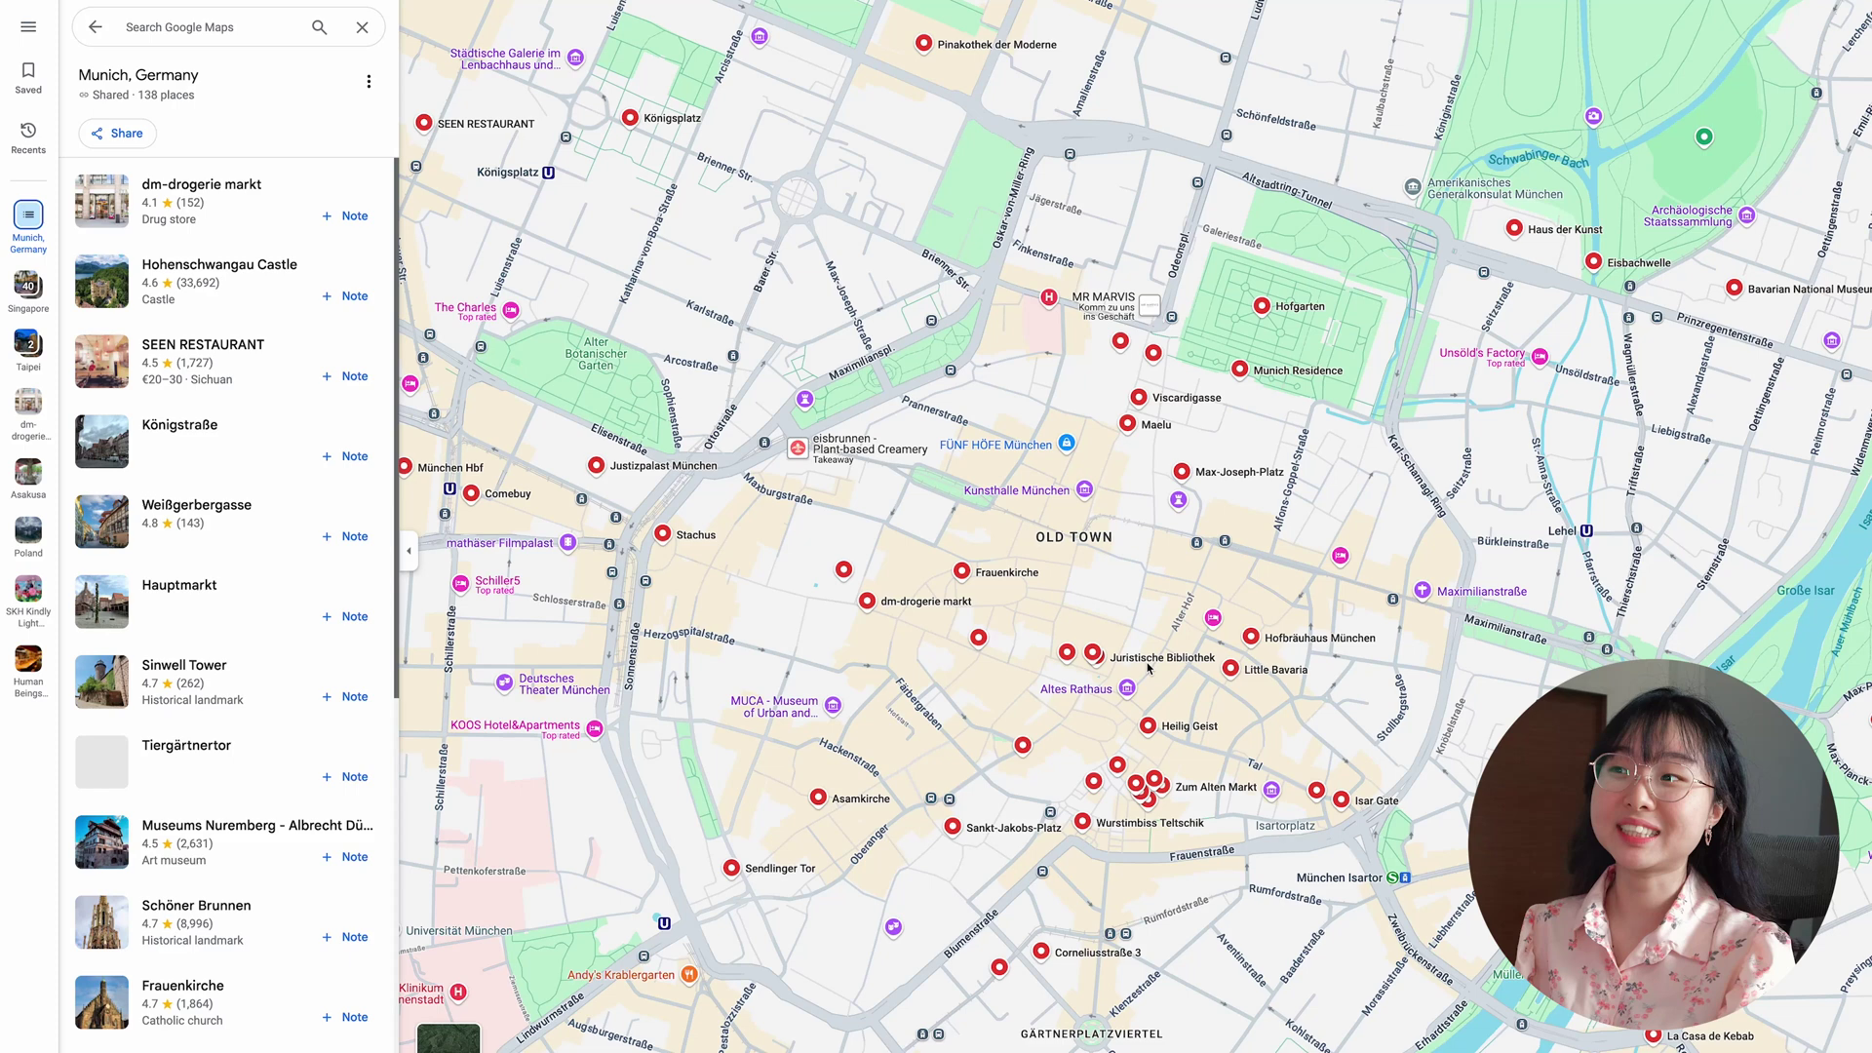
{"action": "left_click_drag", "start_coordinate": [1090, 650], "coordinate": [1182, 629]}
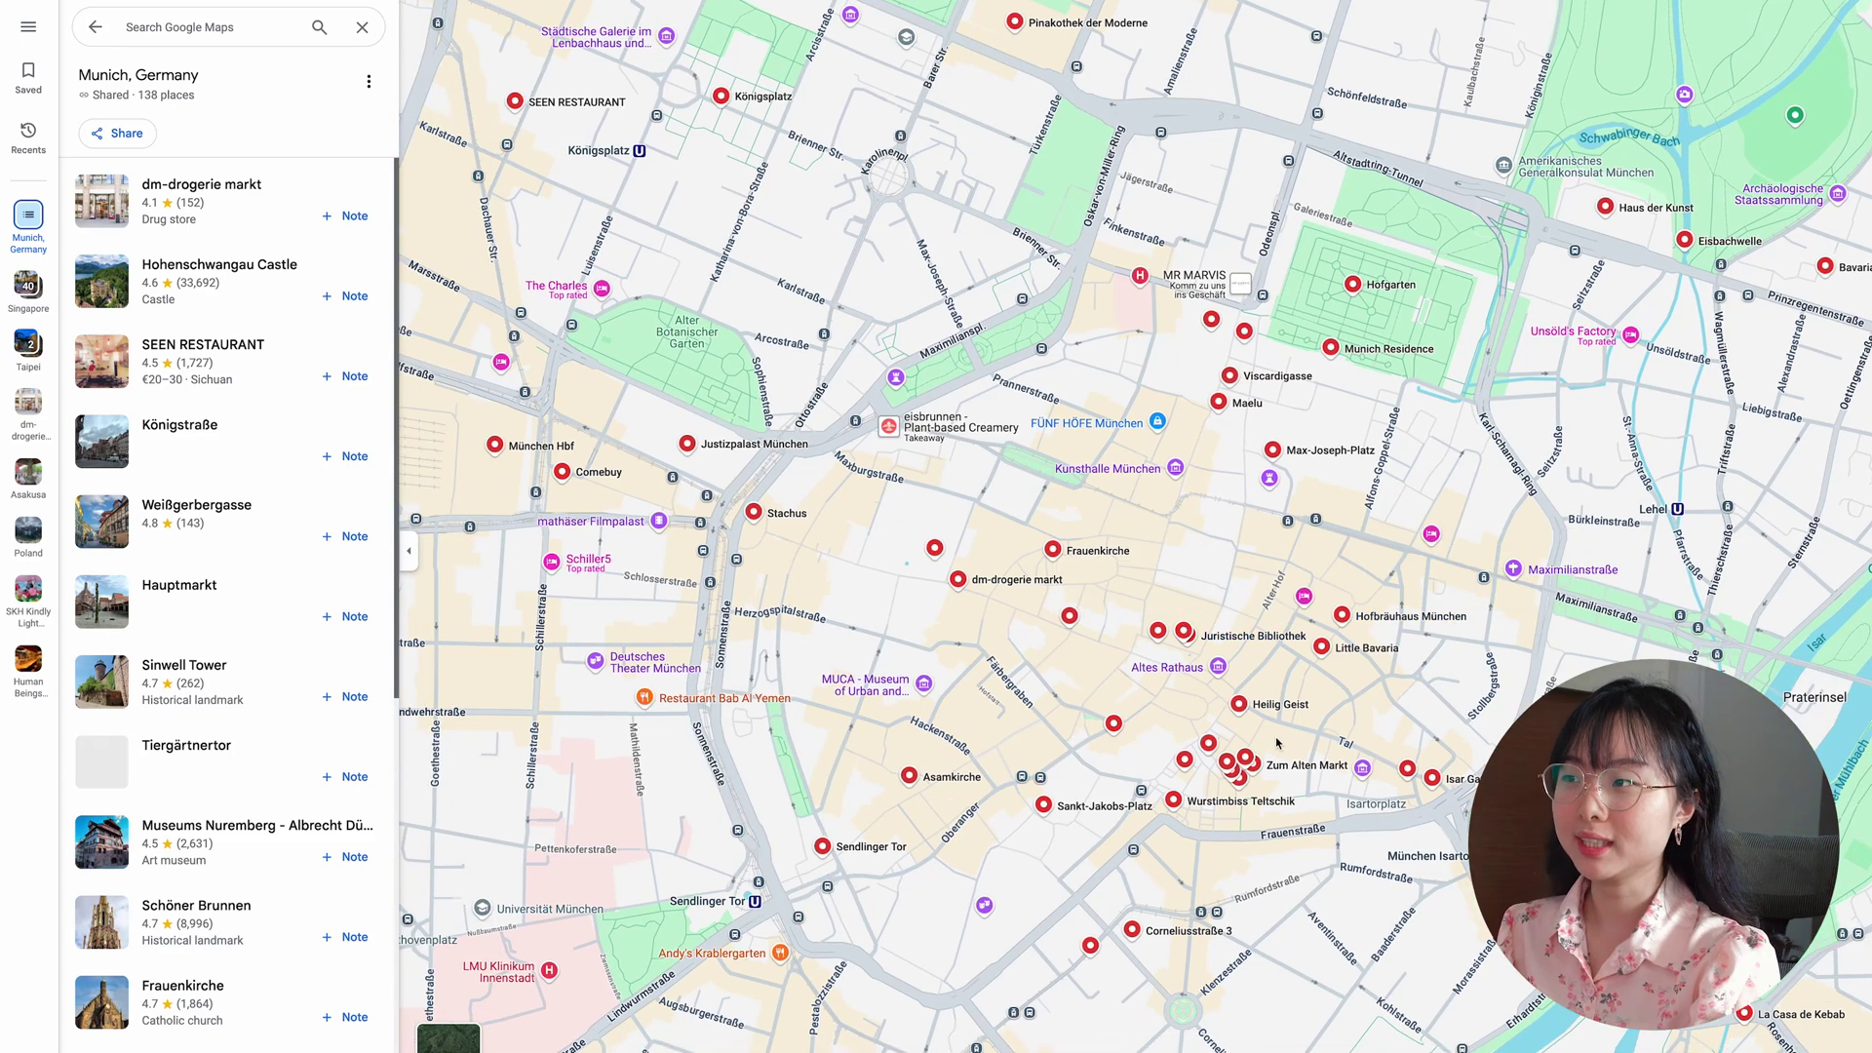
{"action": "scroll", "coordinate": [1244, 731], "scroll_direction": "up", "scroll_amount": 2}
{"action": "left_click_drag", "start_coordinate": [1233, 756], "coordinate": [1396, 685]}
{"action": "left_click_drag", "start_coordinate": [1345, 780], "coordinate": [1375, 751]}
{"action": "left_click_drag", "start_coordinate": [1278, 858], "coordinate": [1312, 824]}
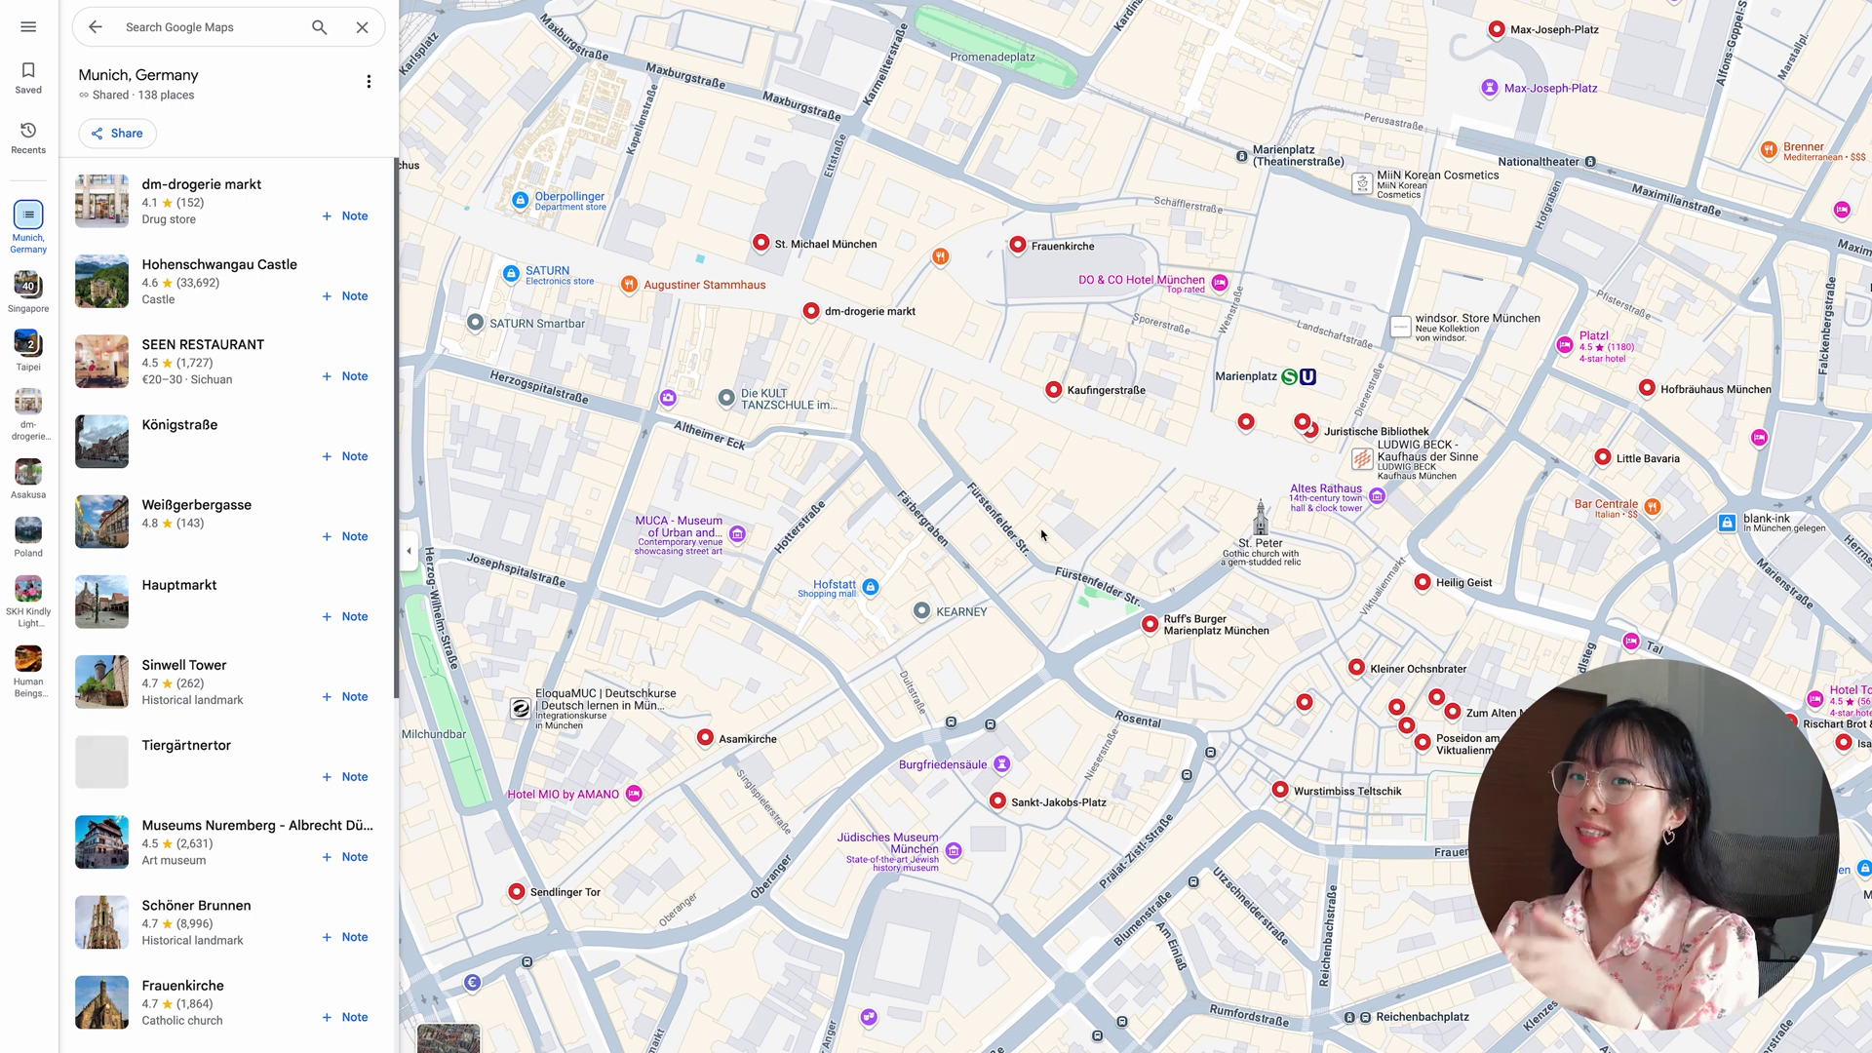
{"action": "left_click_drag", "start_coordinate": [1137, 517], "coordinate": [1088, 469]}
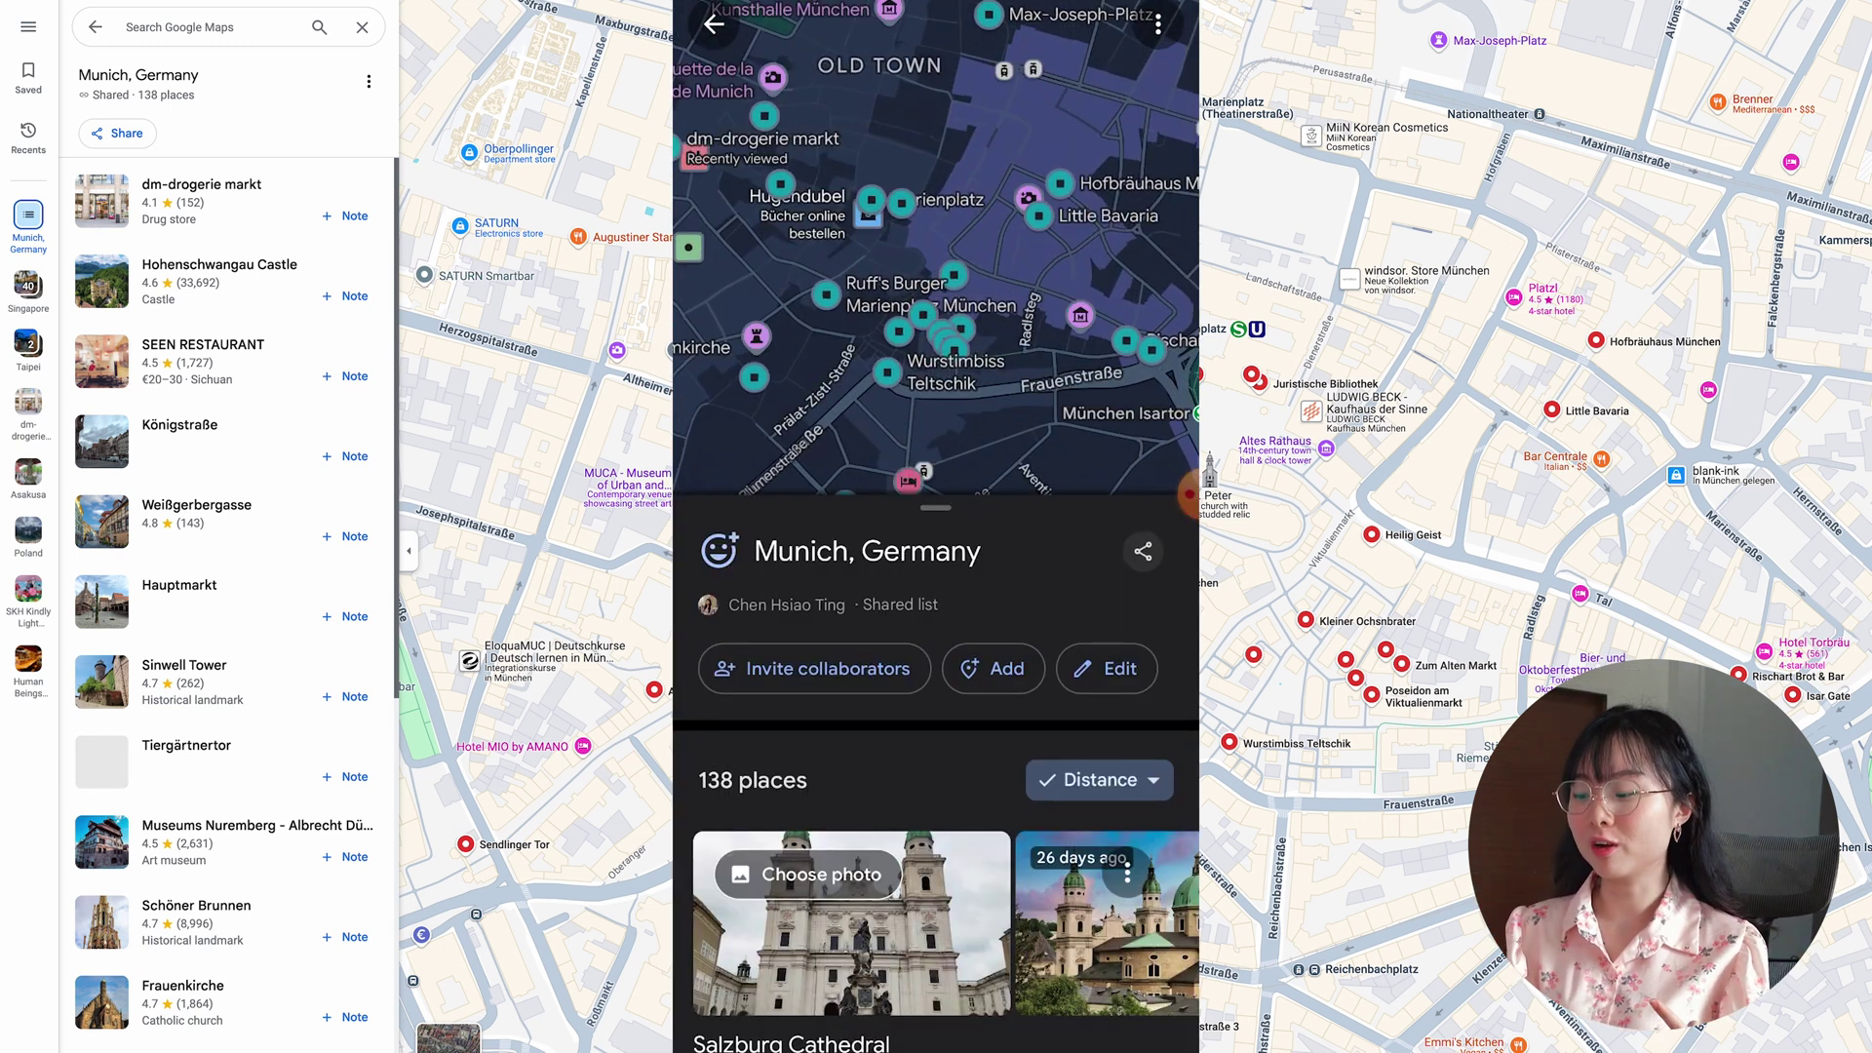
Open the Japan 2024 list from Saved, dismissing a started new-list dialog
{"action": "left_click", "coordinate": [29, 27]}
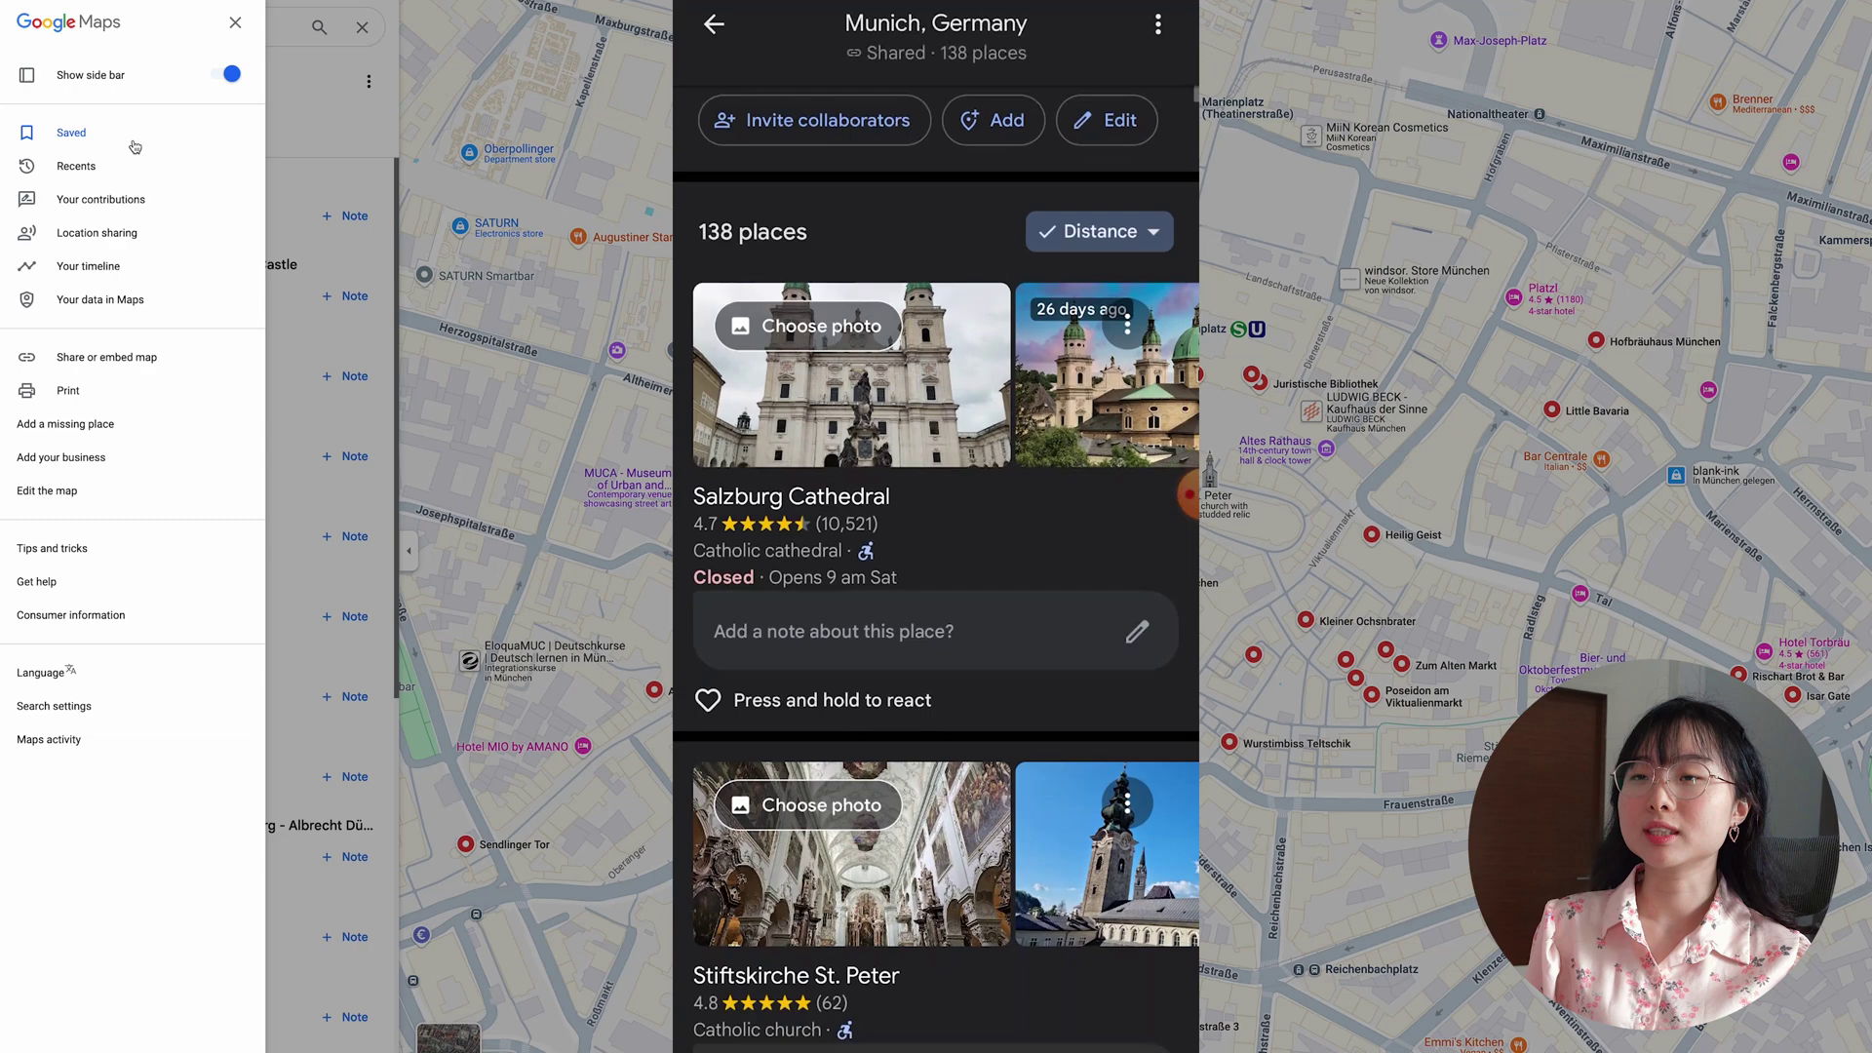
{"action": "left_click", "coordinate": [106, 144]}
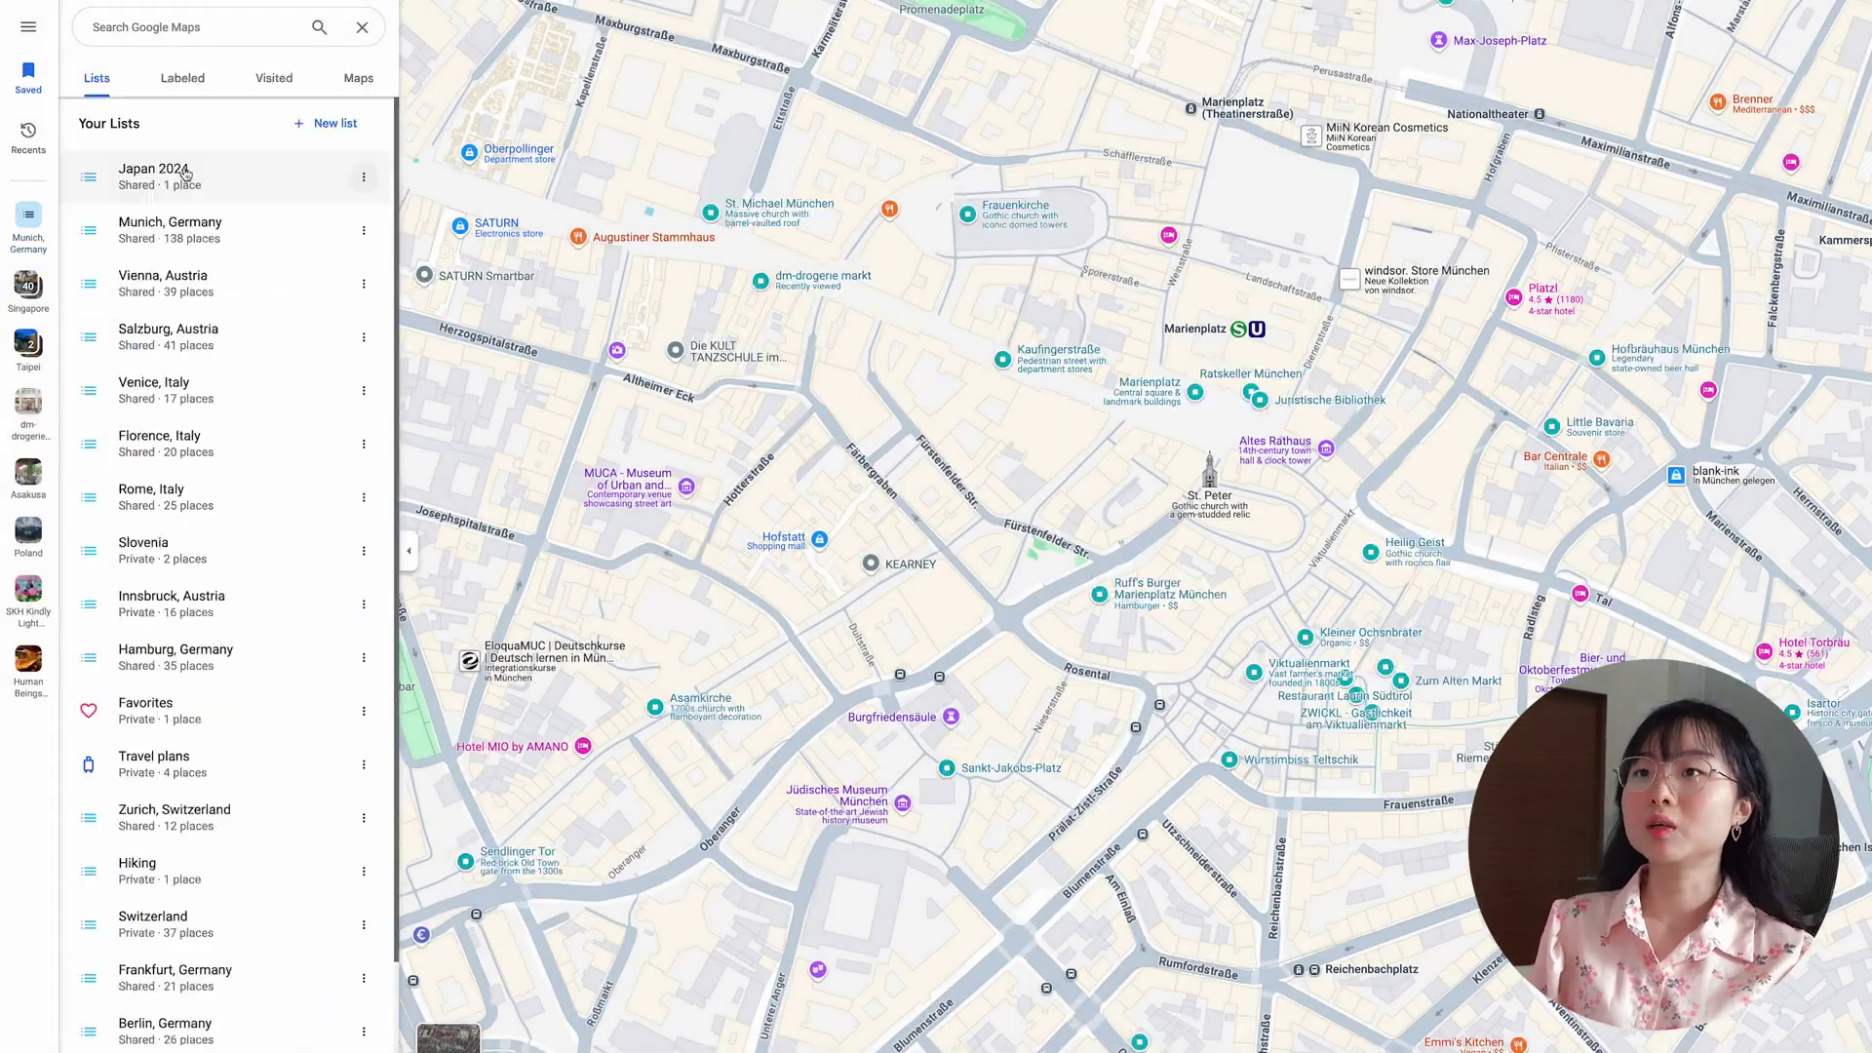
{"action": "left_click", "coordinate": [325, 124]}
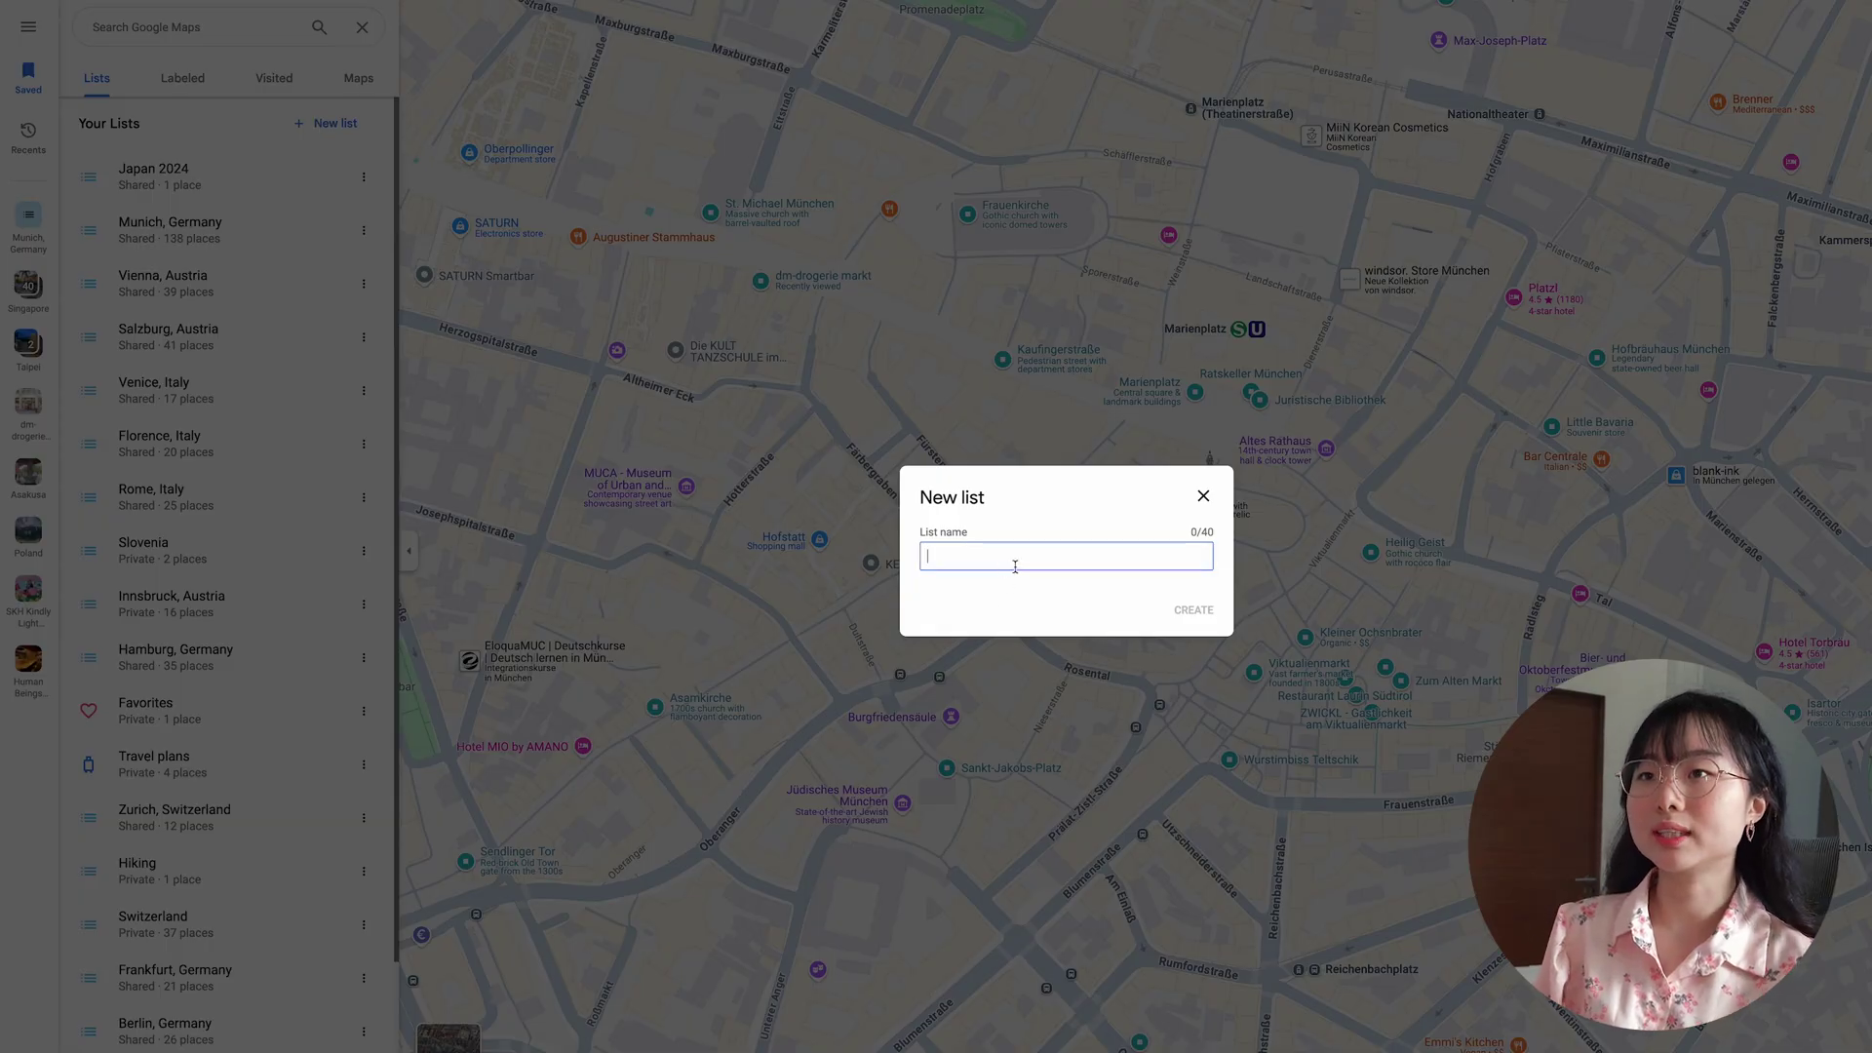
{"action": "type", "text": "Japan 2024"}
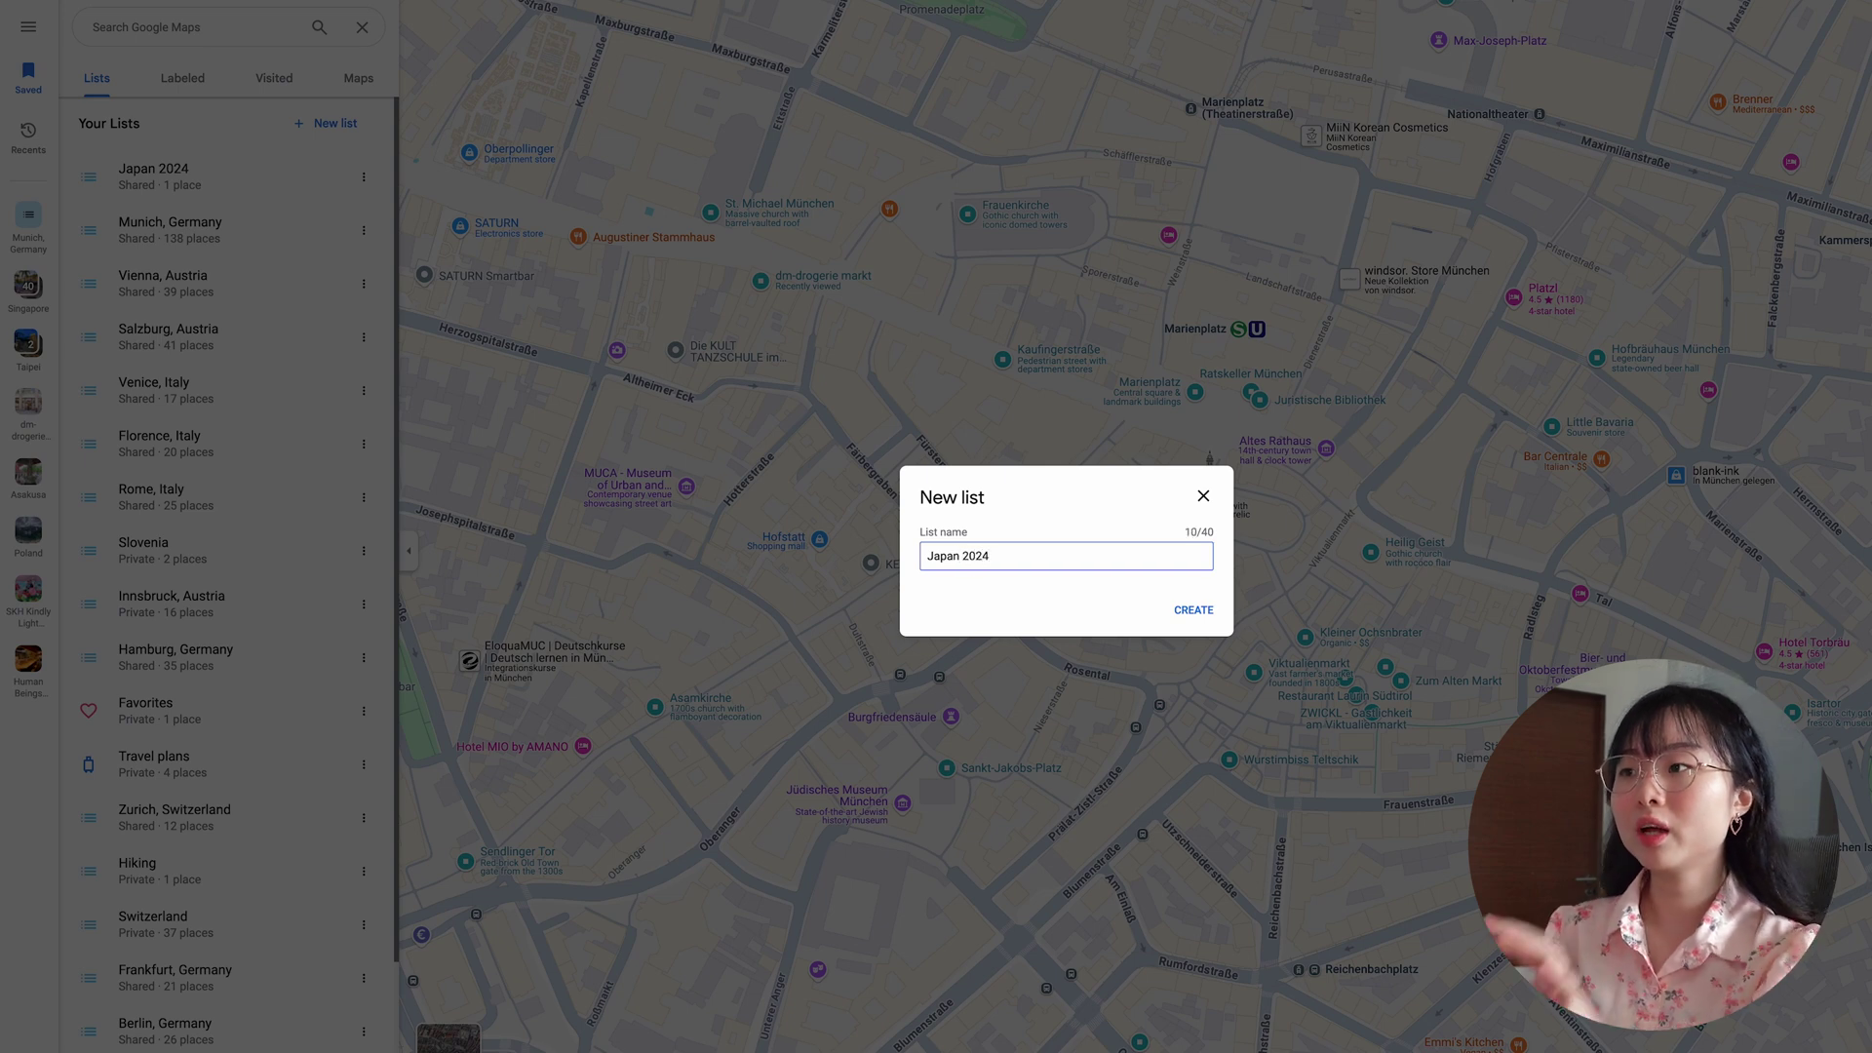
{"action": "left_click", "coordinate": [1177, 533]}
{"action": "left_click", "coordinate": [1205, 497]}
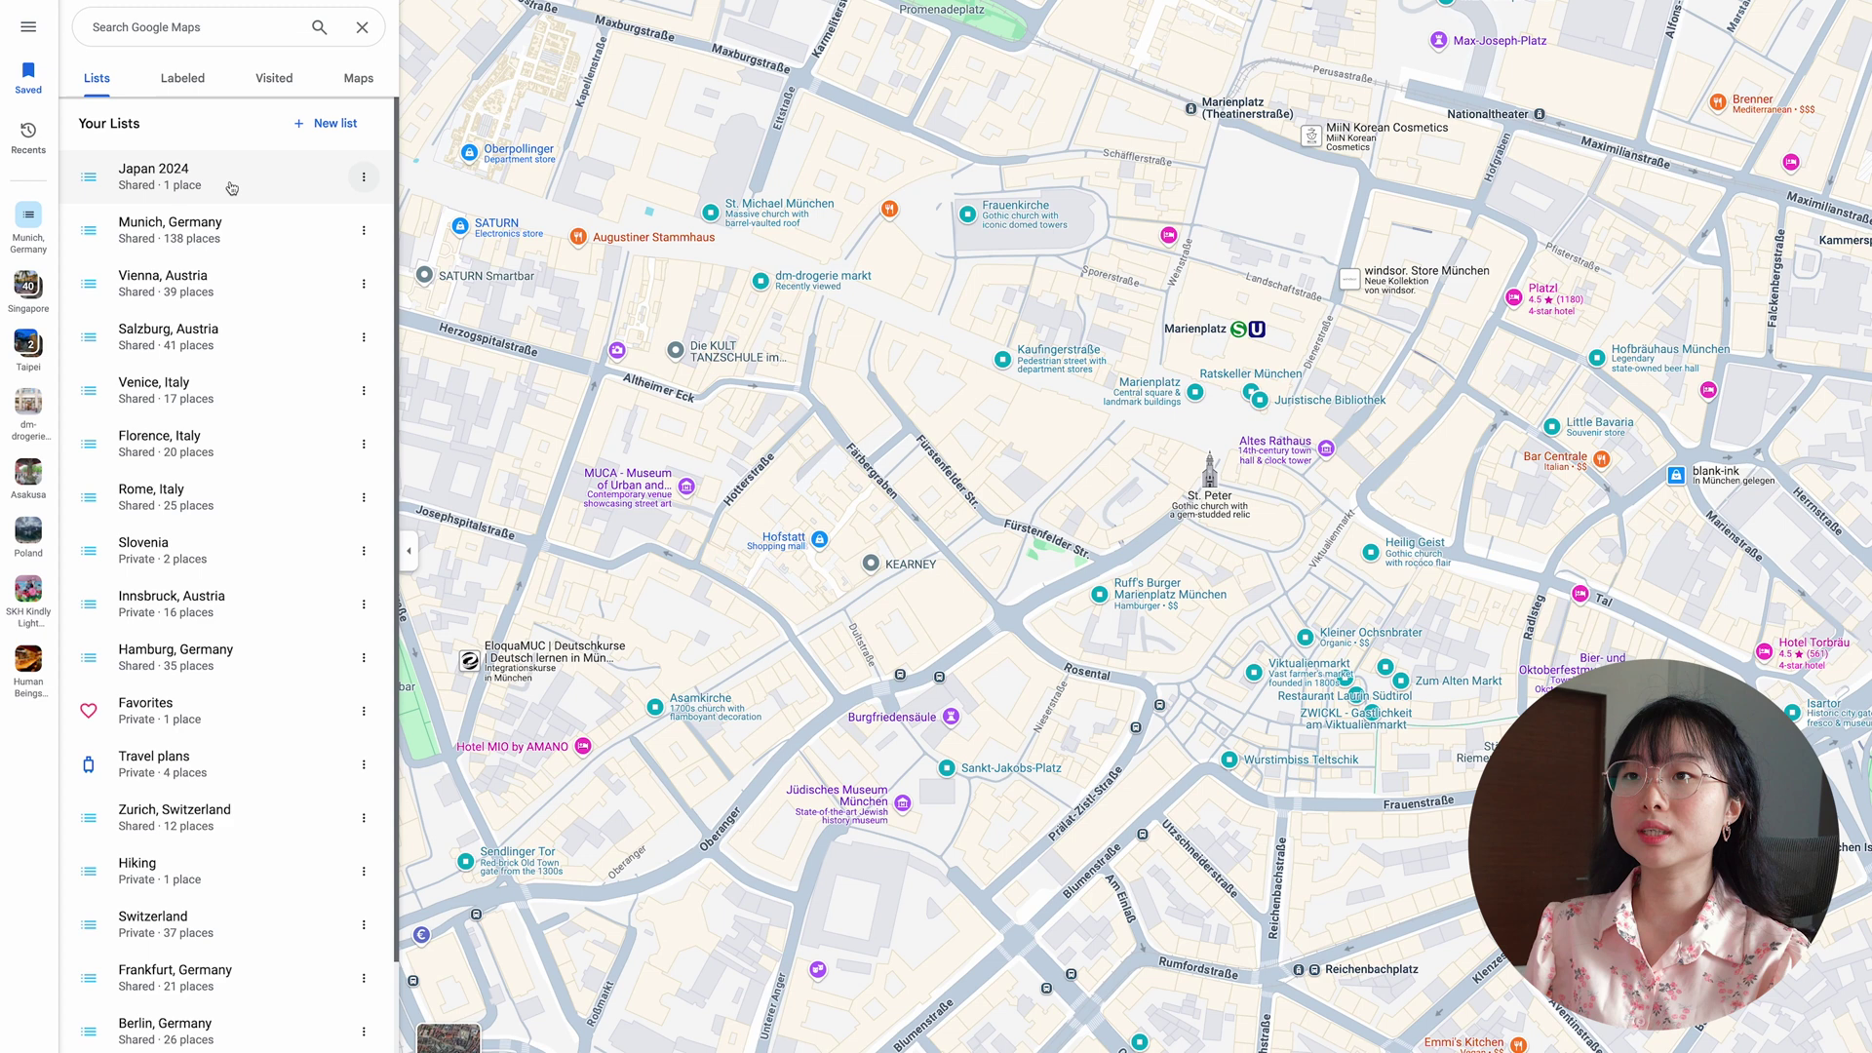
{"action": "left_click", "coordinate": [225, 185]}
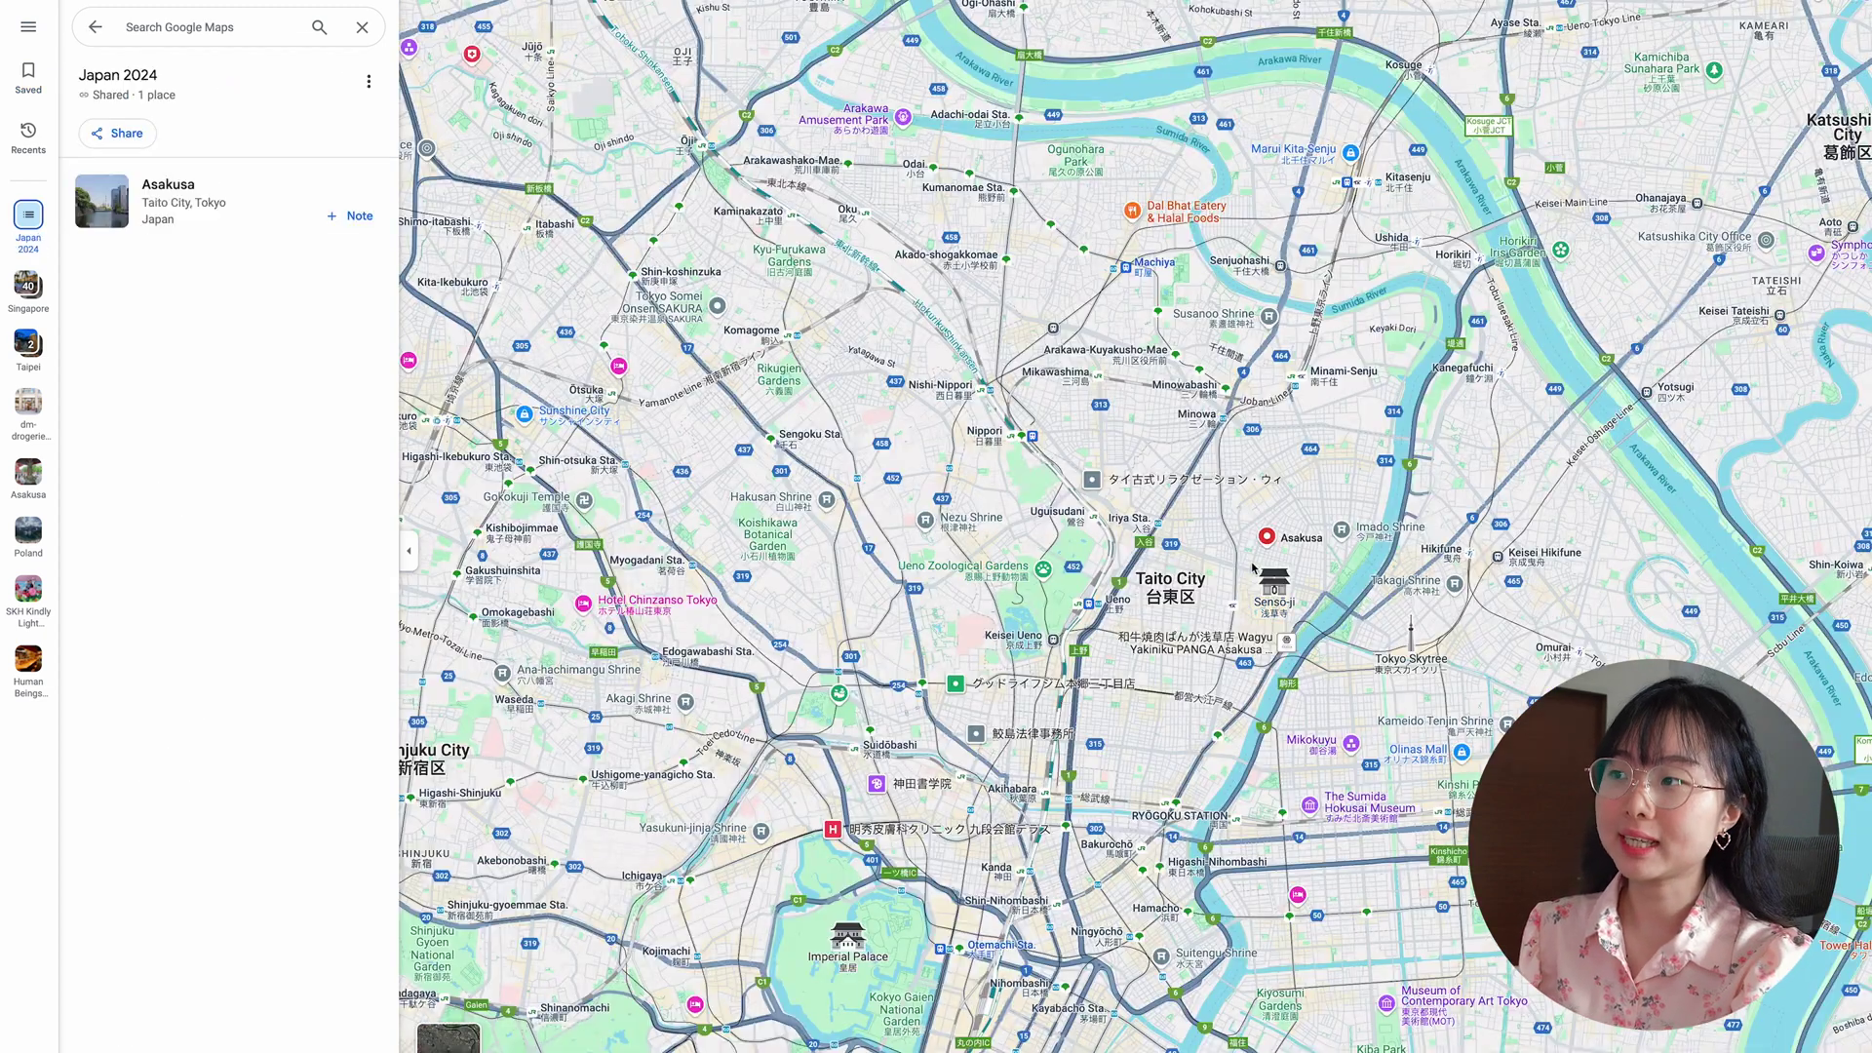
{"action": "scroll", "coordinate": [1274, 600], "scroll_direction": "up", "scroll_amount": 3}
{"action": "left_click_drag", "start_coordinate": [1316, 583], "coordinate": [1292, 564]}
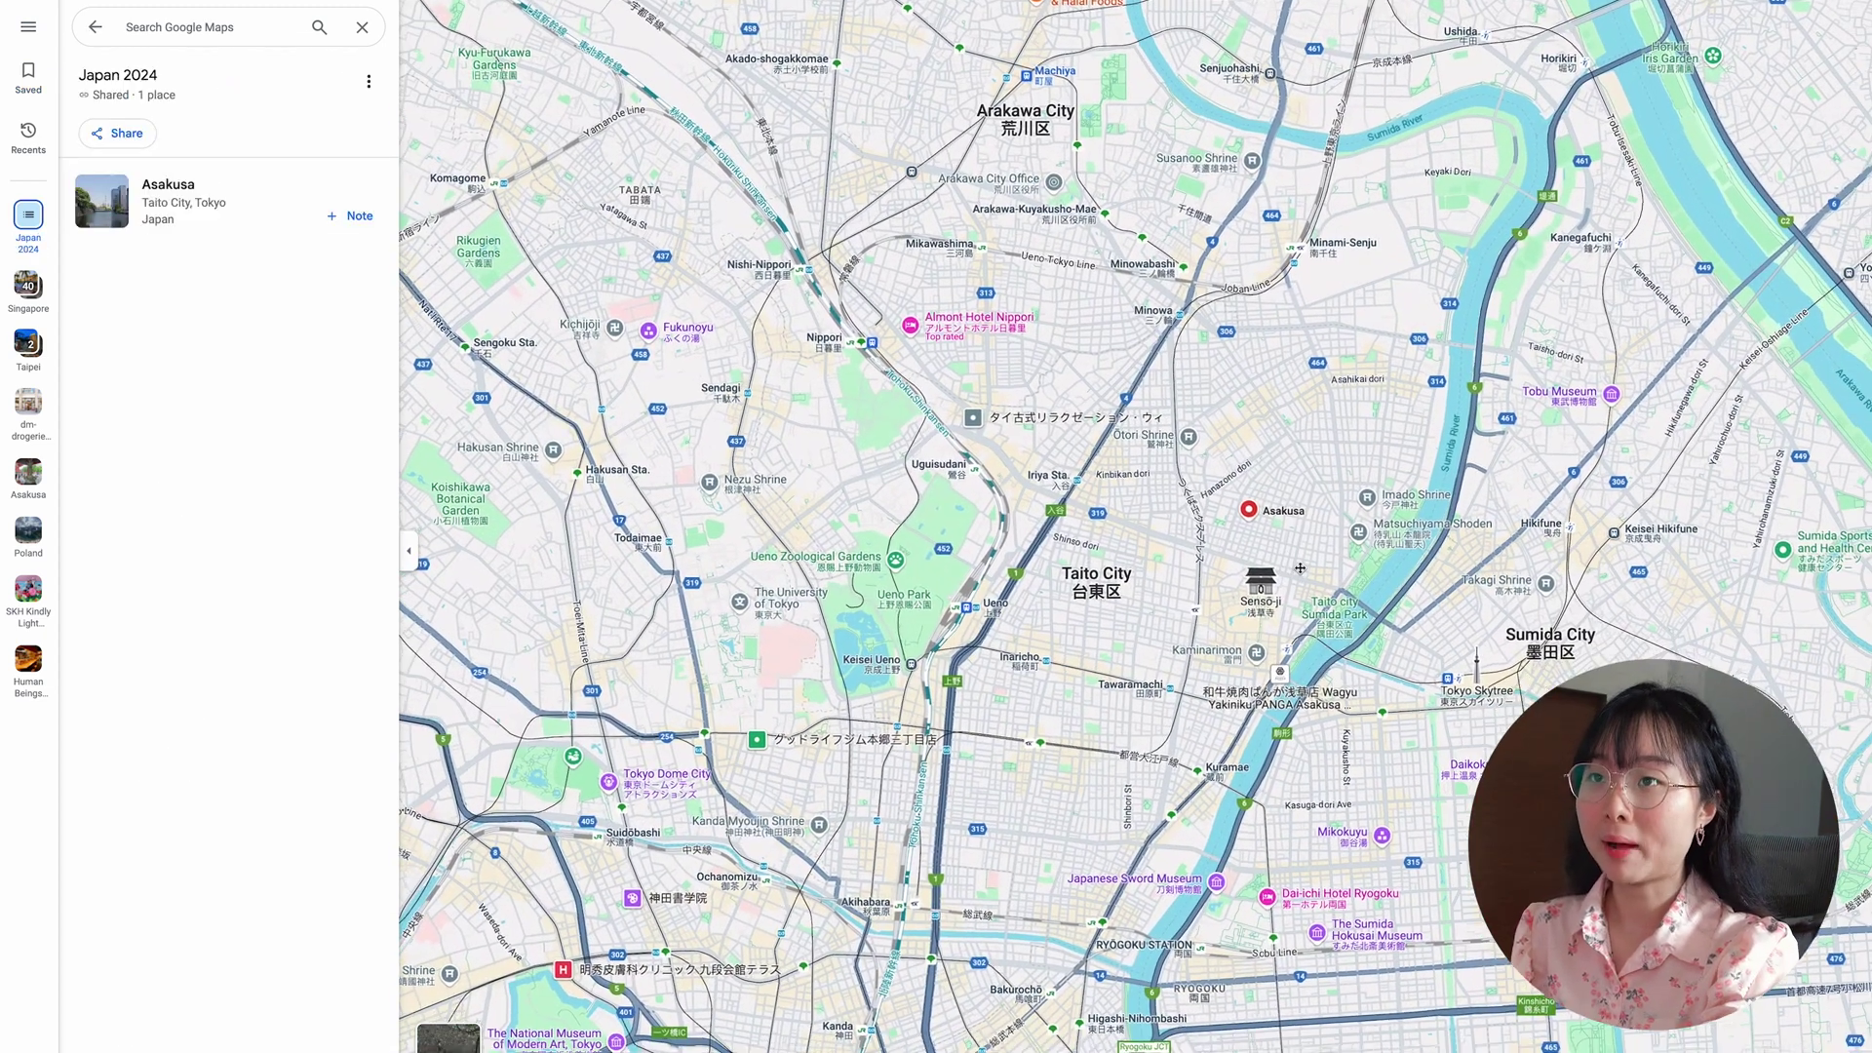
Search 'osaka castle' and save Osaka Castle to the Japan 2024 list
{"action": "left_click", "coordinate": [192, 29]}
{"action": "type", "text": "osaka"}
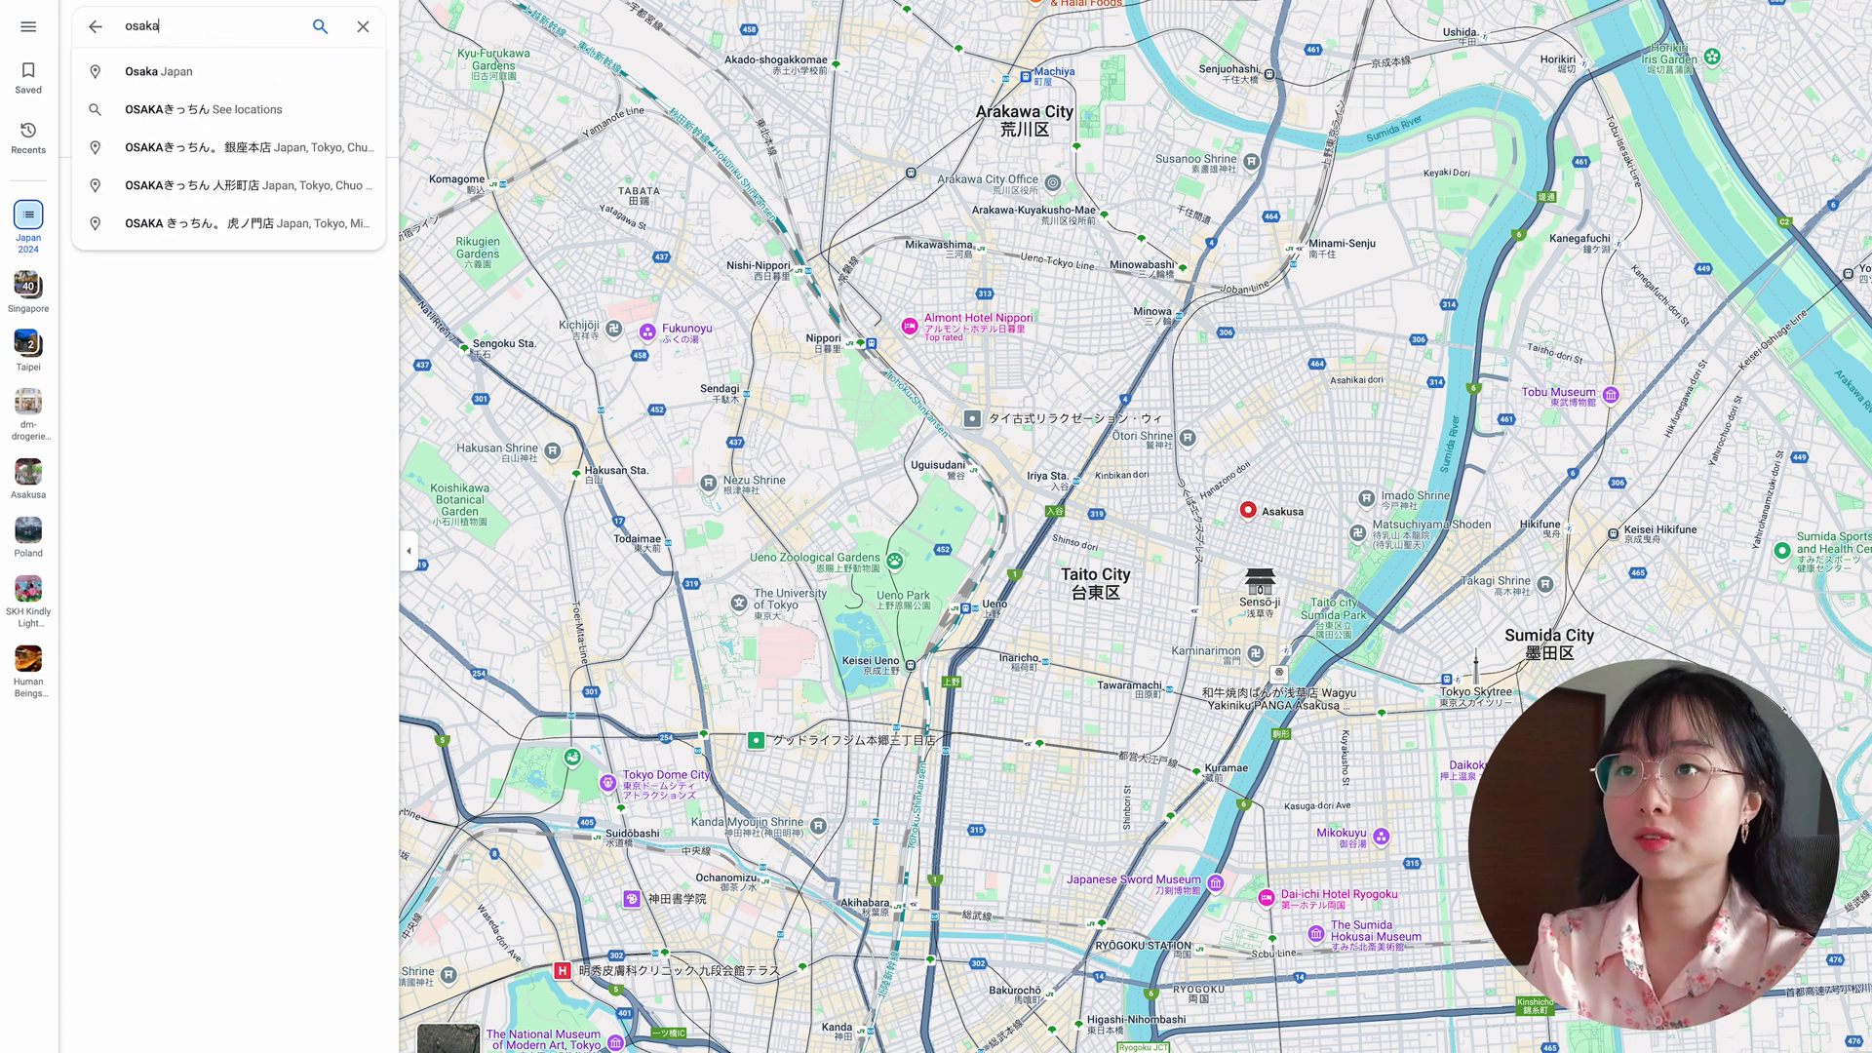
{"action": "type", "text": " castle"}
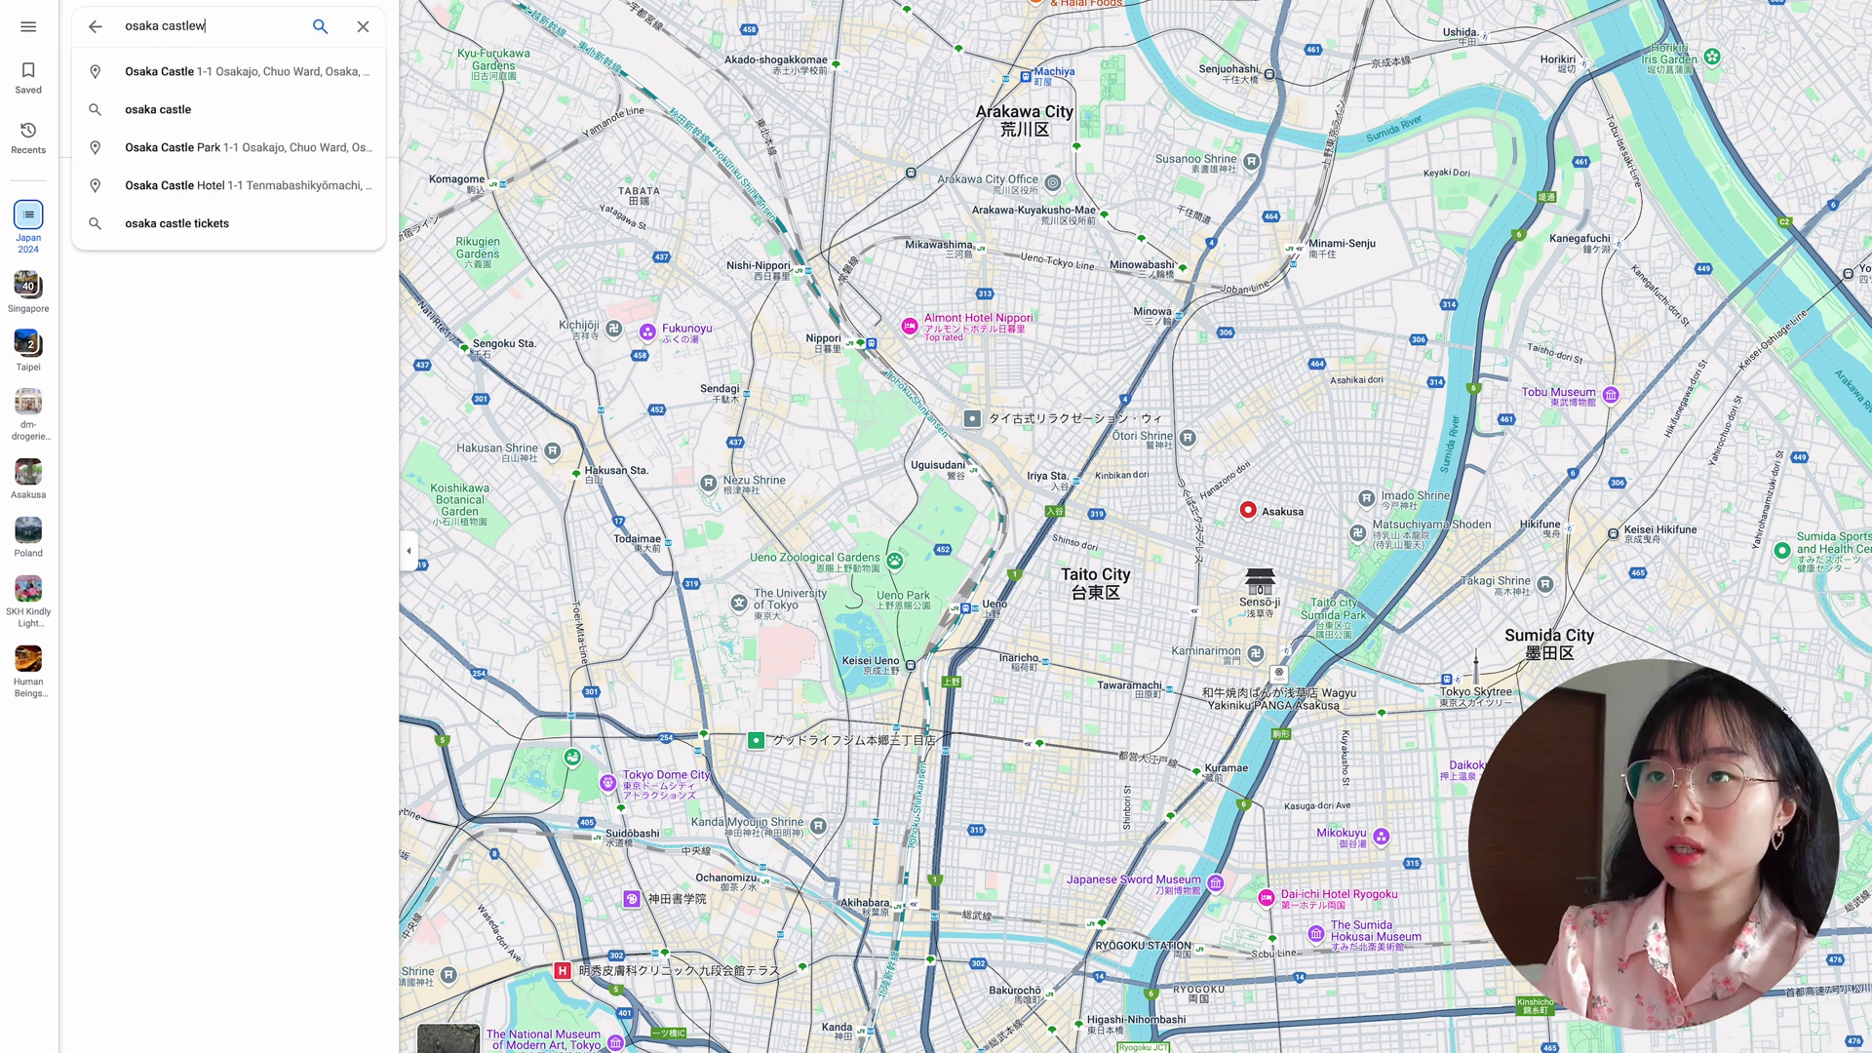
{"action": "key", "text": "Return"}
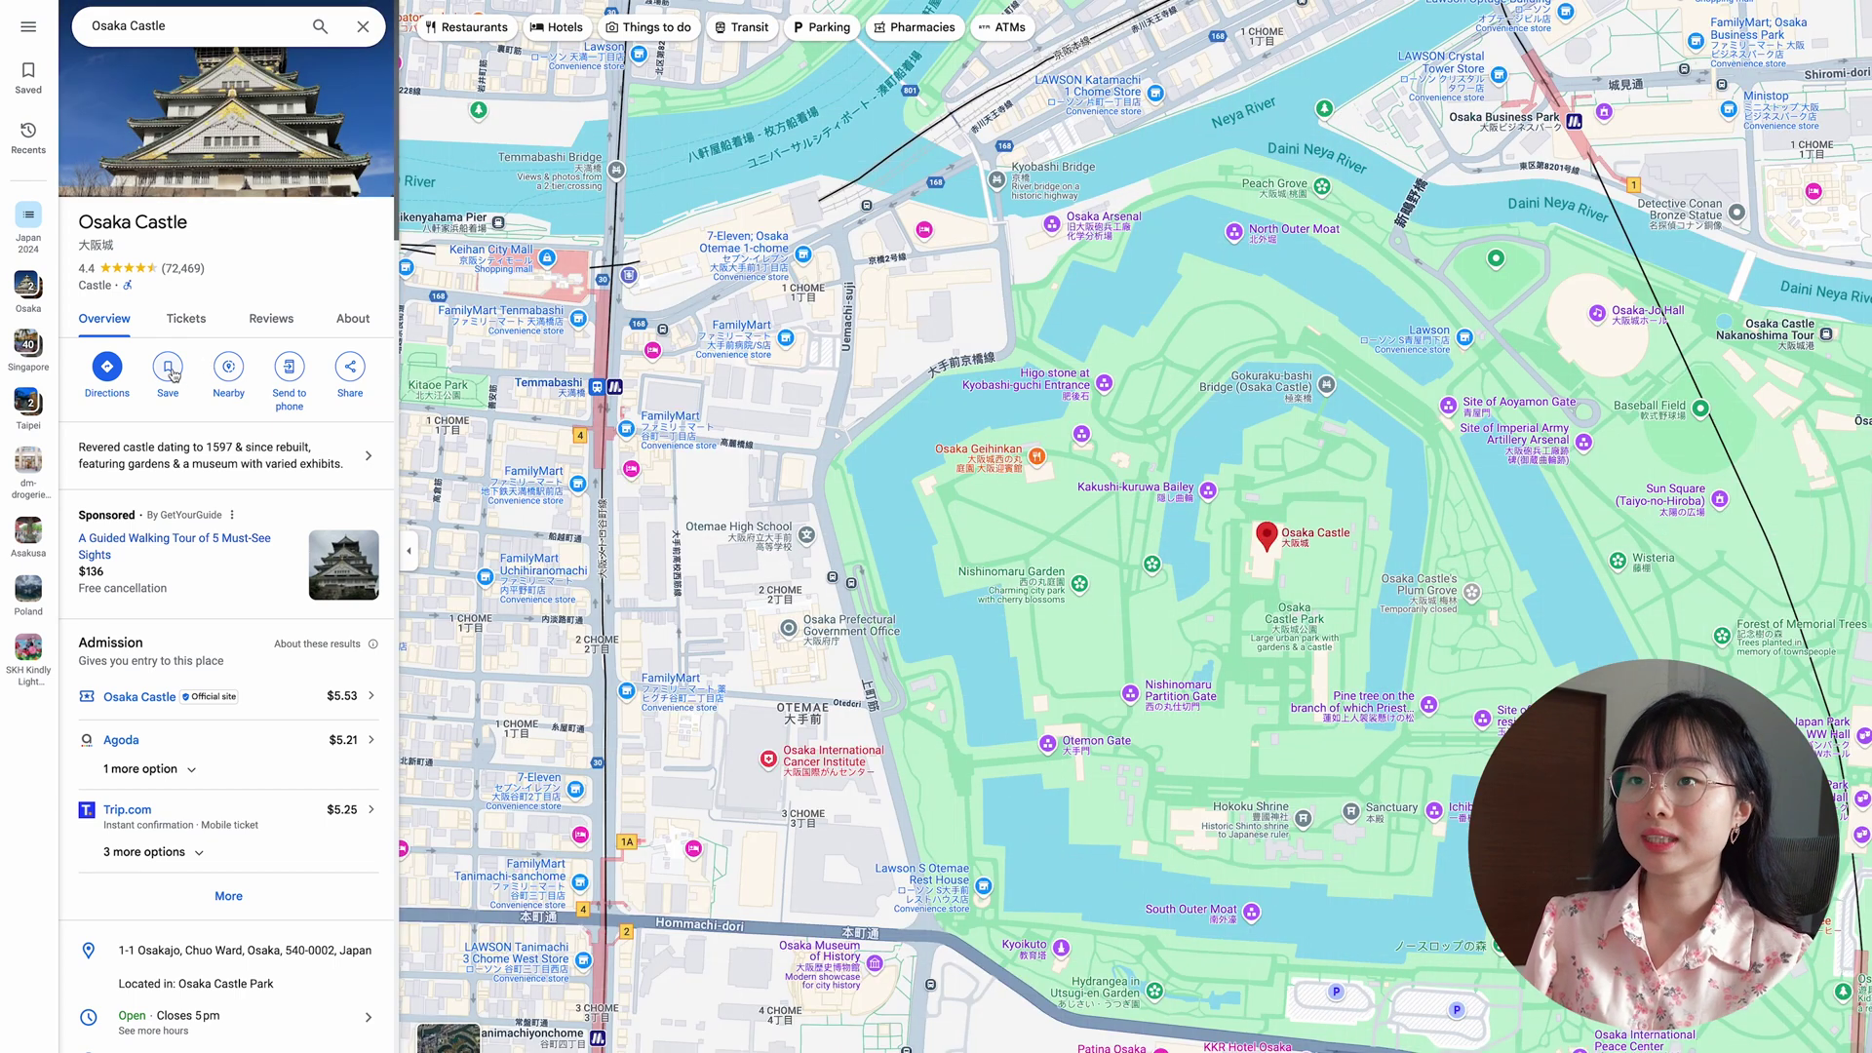
{"action": "left_click", "coordinate": [171, 376]}
{"action": "left_click", "coordinate": [223, 512]}
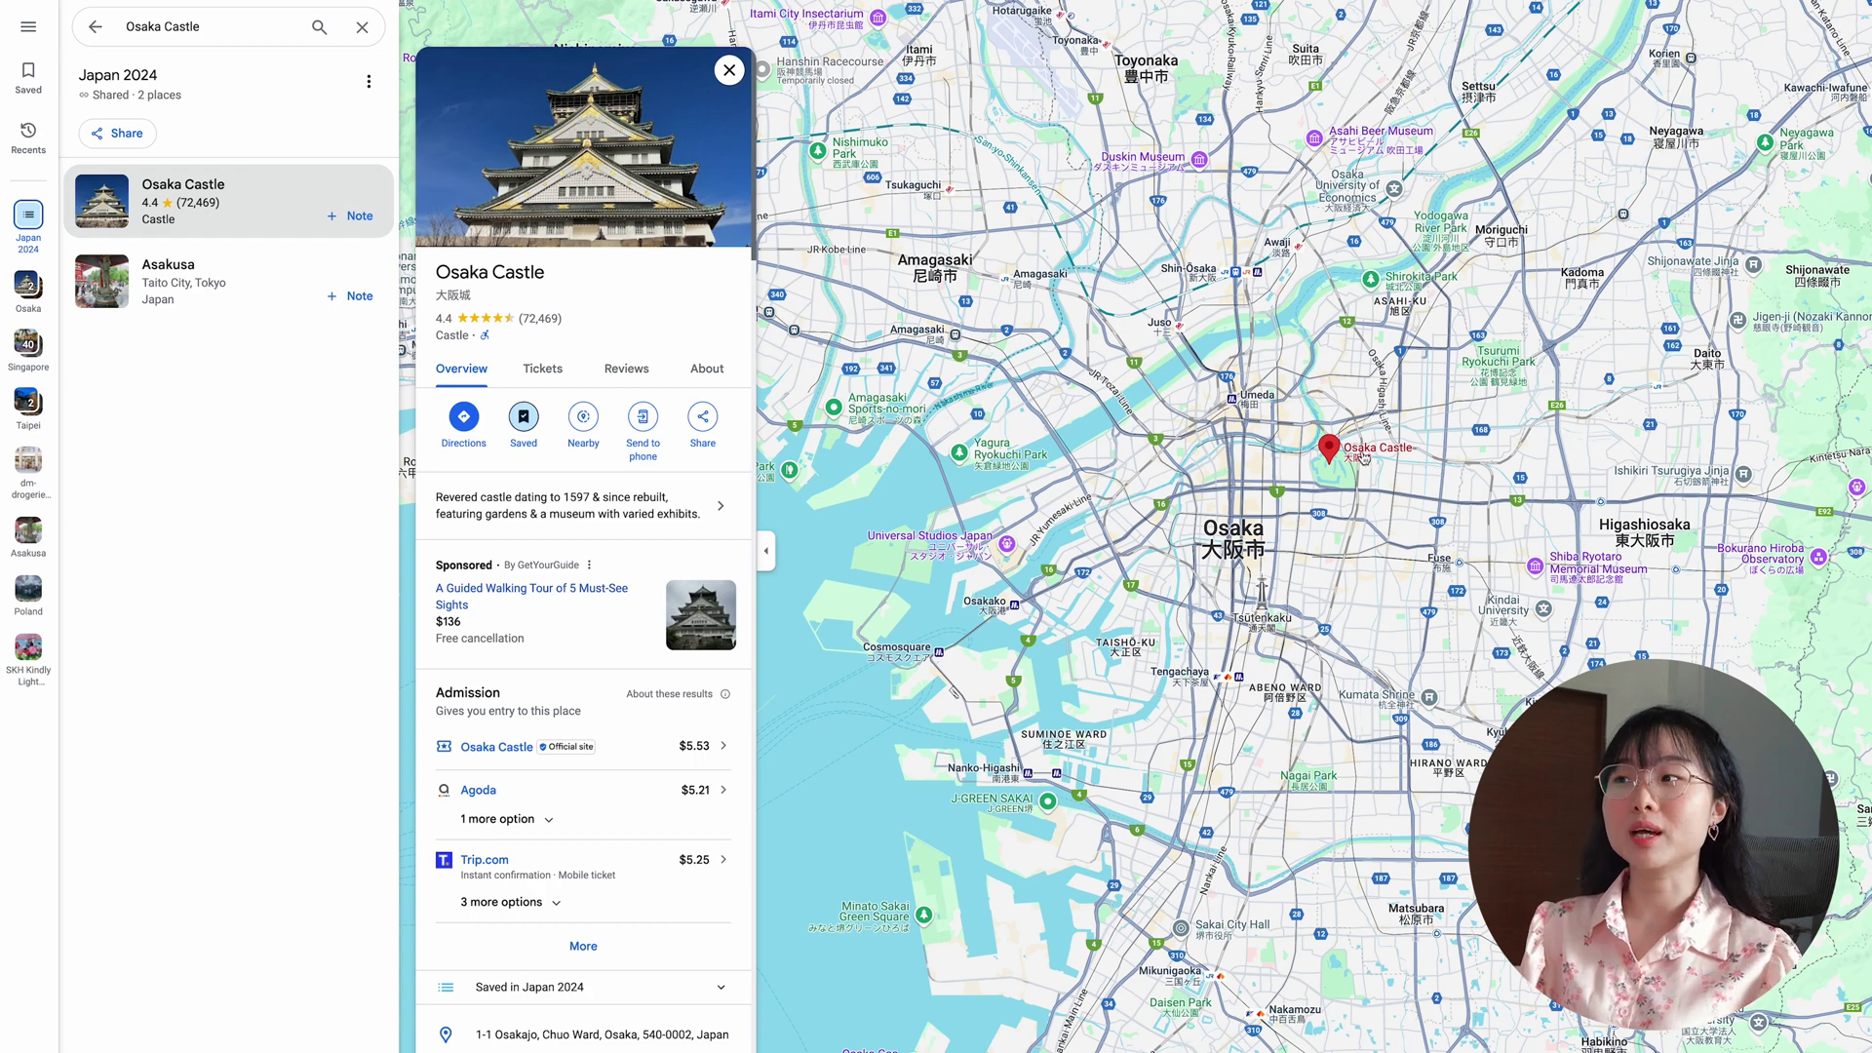
{"action": "scroll", "coordinate": [1337, 457], "scroll_direction": "up", "scroll_amount": 5}
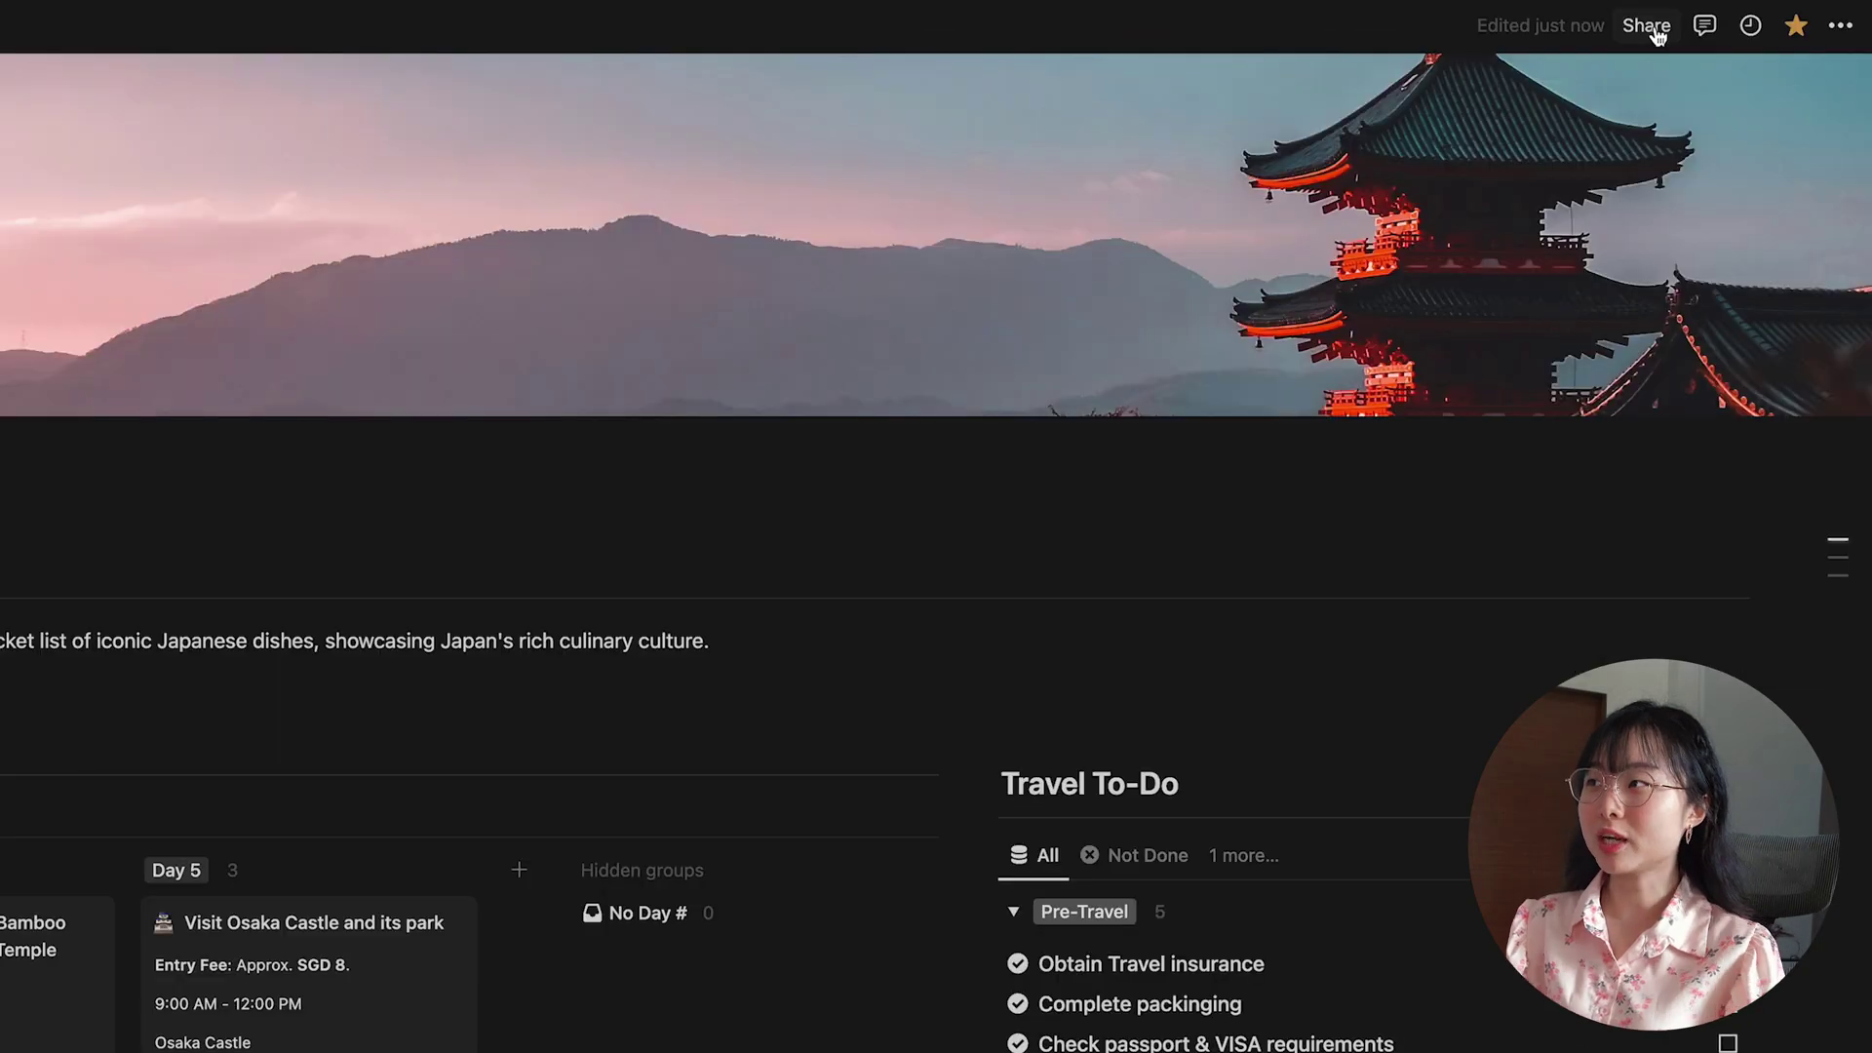
Publish the 5-Day Itinerary for Tokyo, Osaka, and Kyoto page from the Share menu's Publish tab
{"action": "left_click", "coordinate": [1646, 27]}
{"action": "left_click", "coordinate": [1332, 79]}
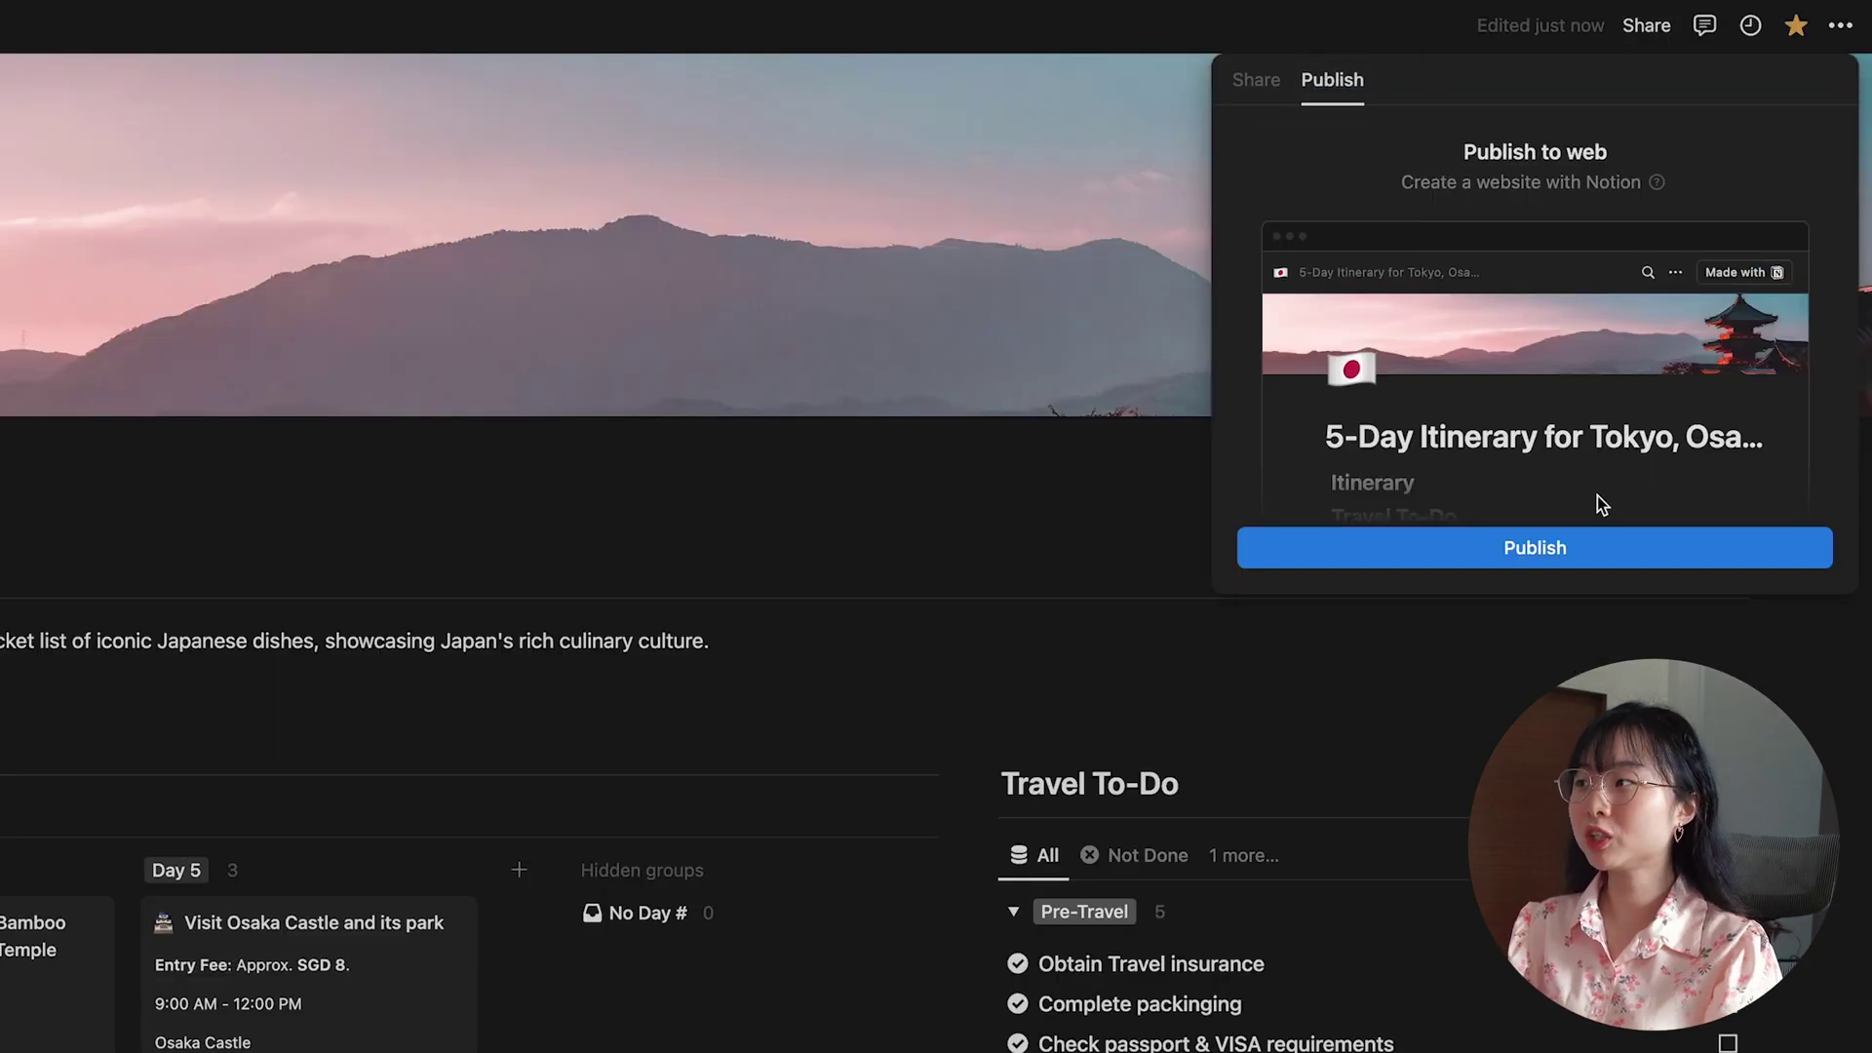
{"action": "left_click", "coordinate": [1553, 550]}
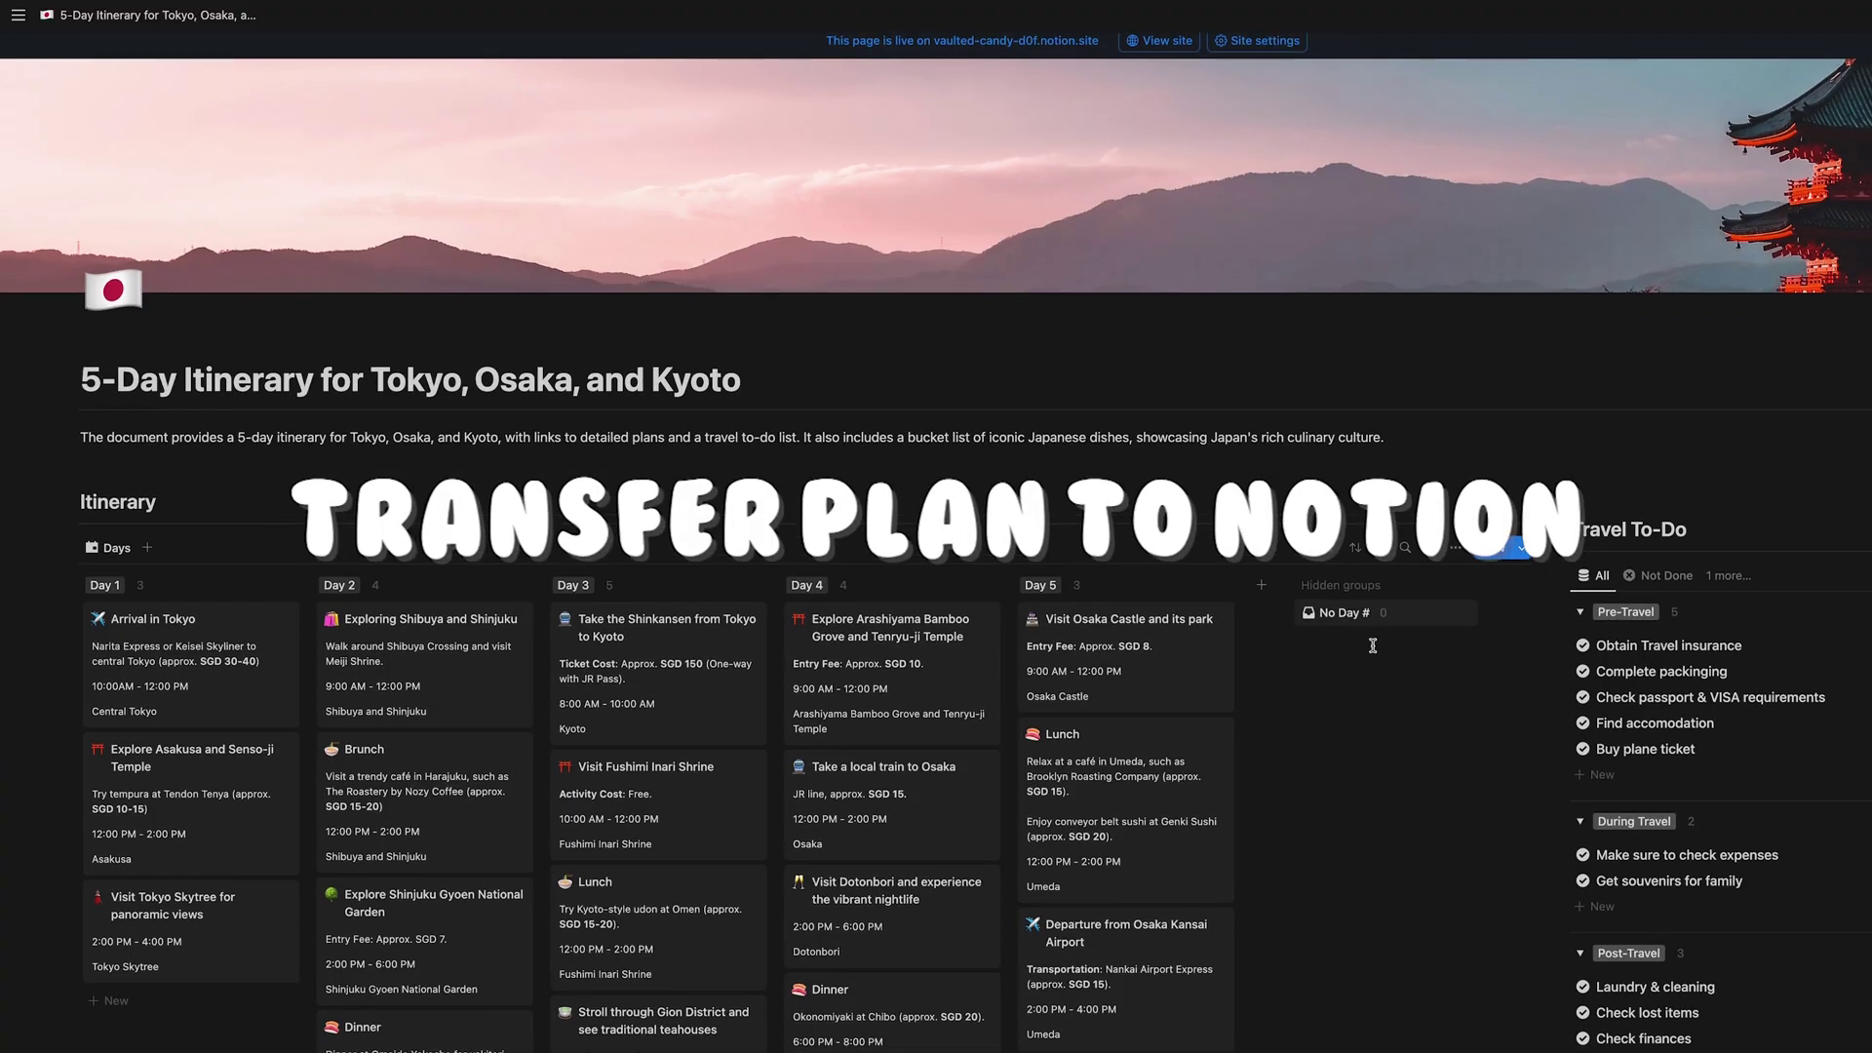
{"action": "scroll", "coordinate": [1379, 605], "scroll_direction": "down", "scroll_amount": 12}
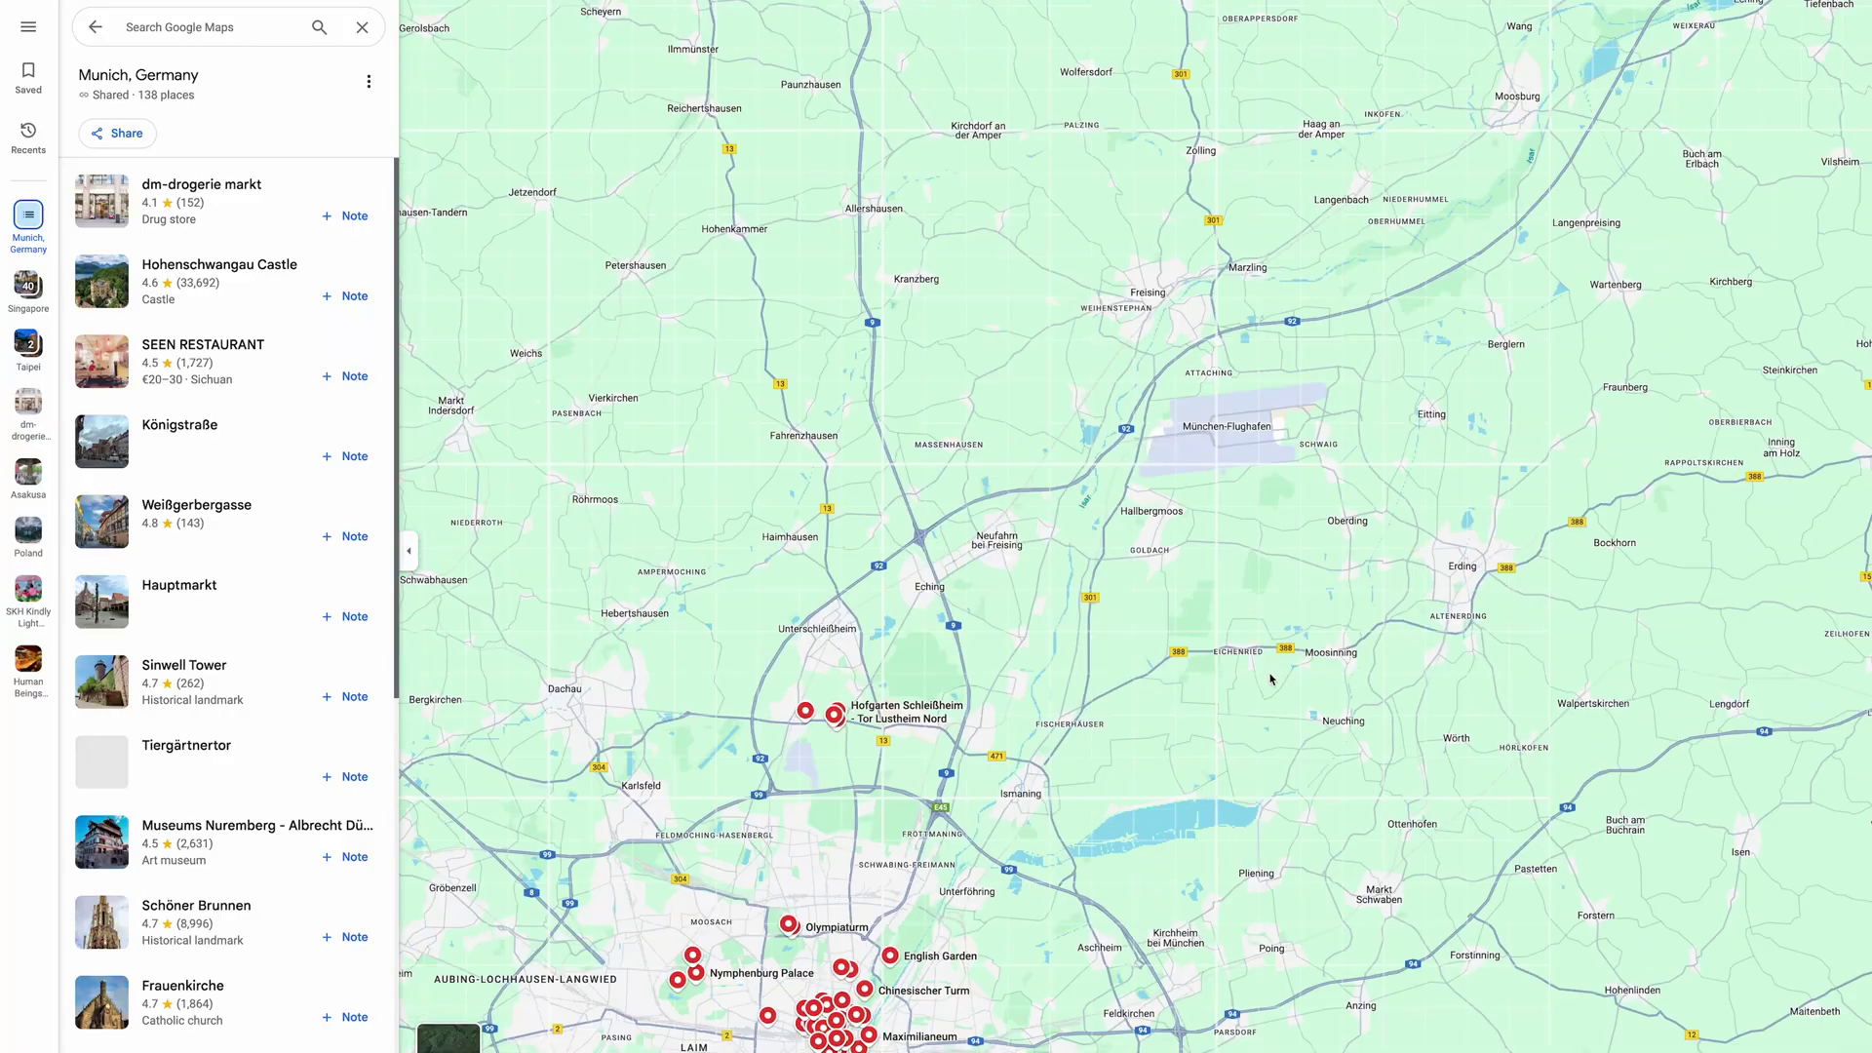
Zoom the map from Germany into central Munich's saved places
{"action": "scroll", "coordinate": [1106, 802], "scroll_direction": "up", "scroll_amount": 8}
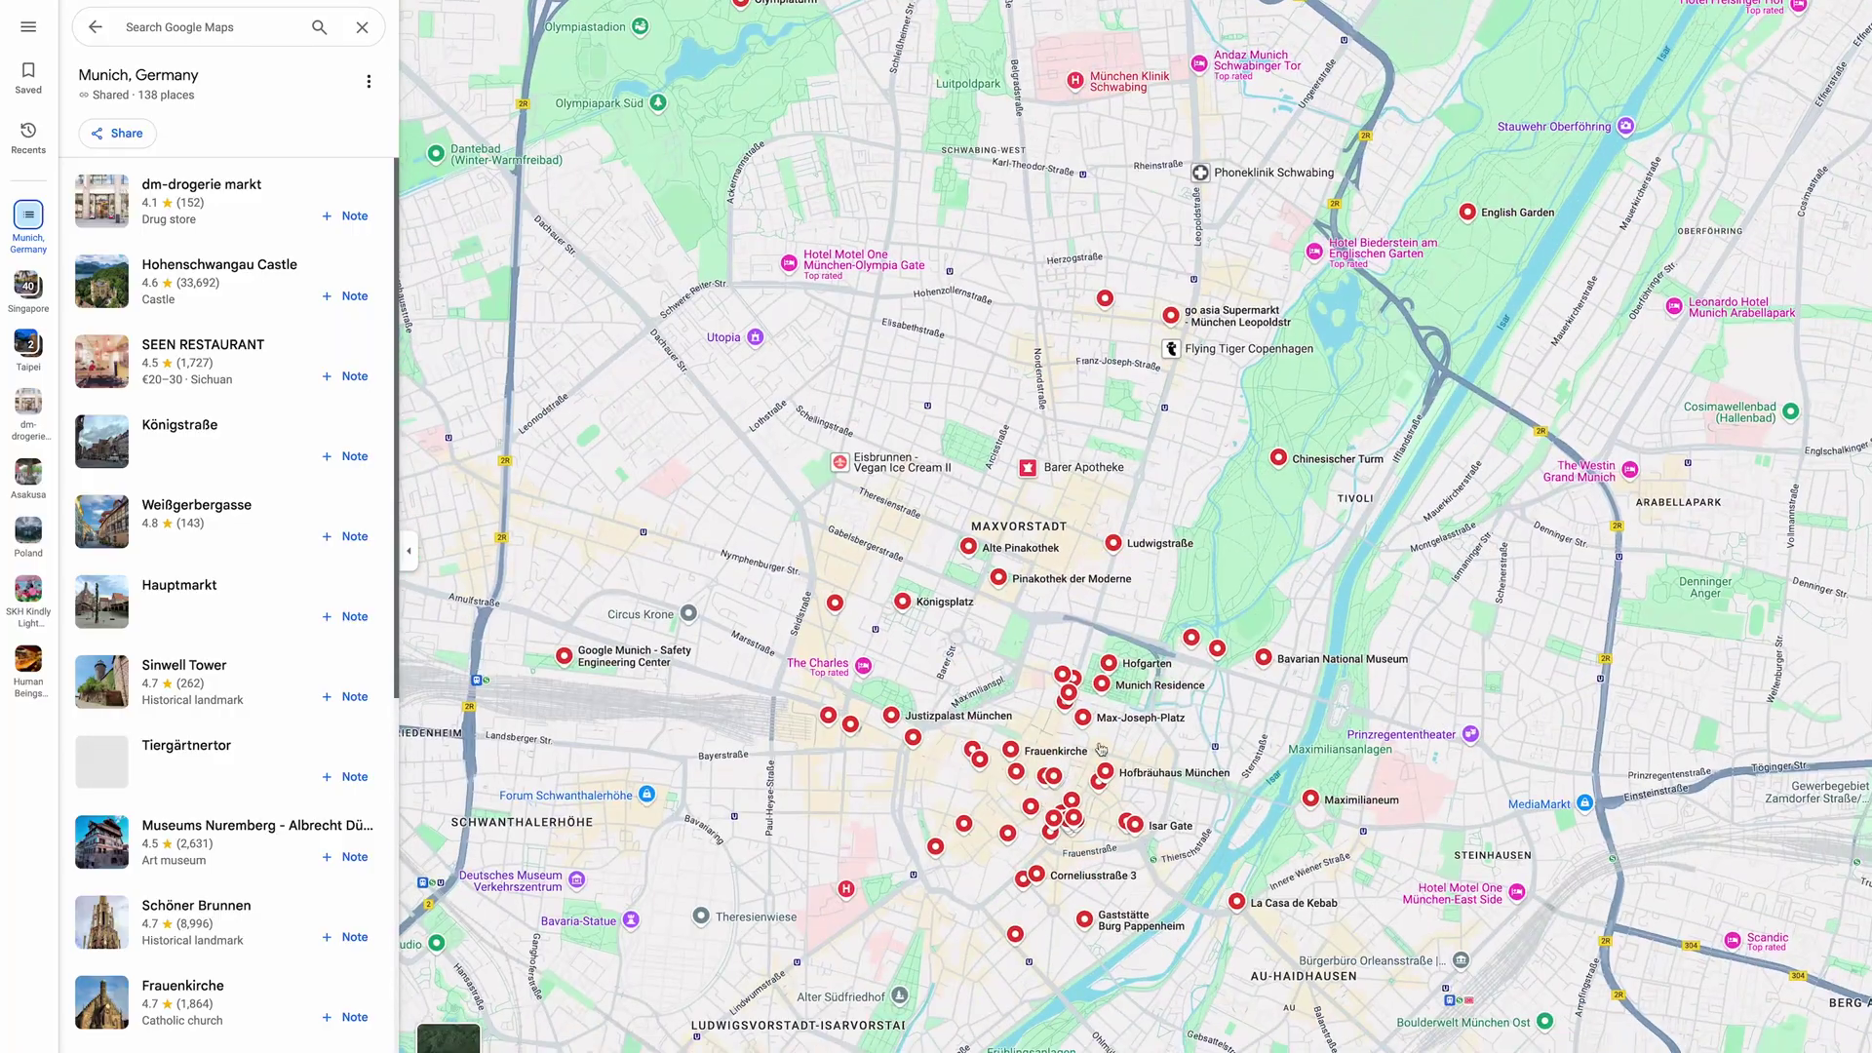
{"action": "scroll", "coordinate": [1175, 634], "scroll_direction": "up", "scroll_amount": 5}
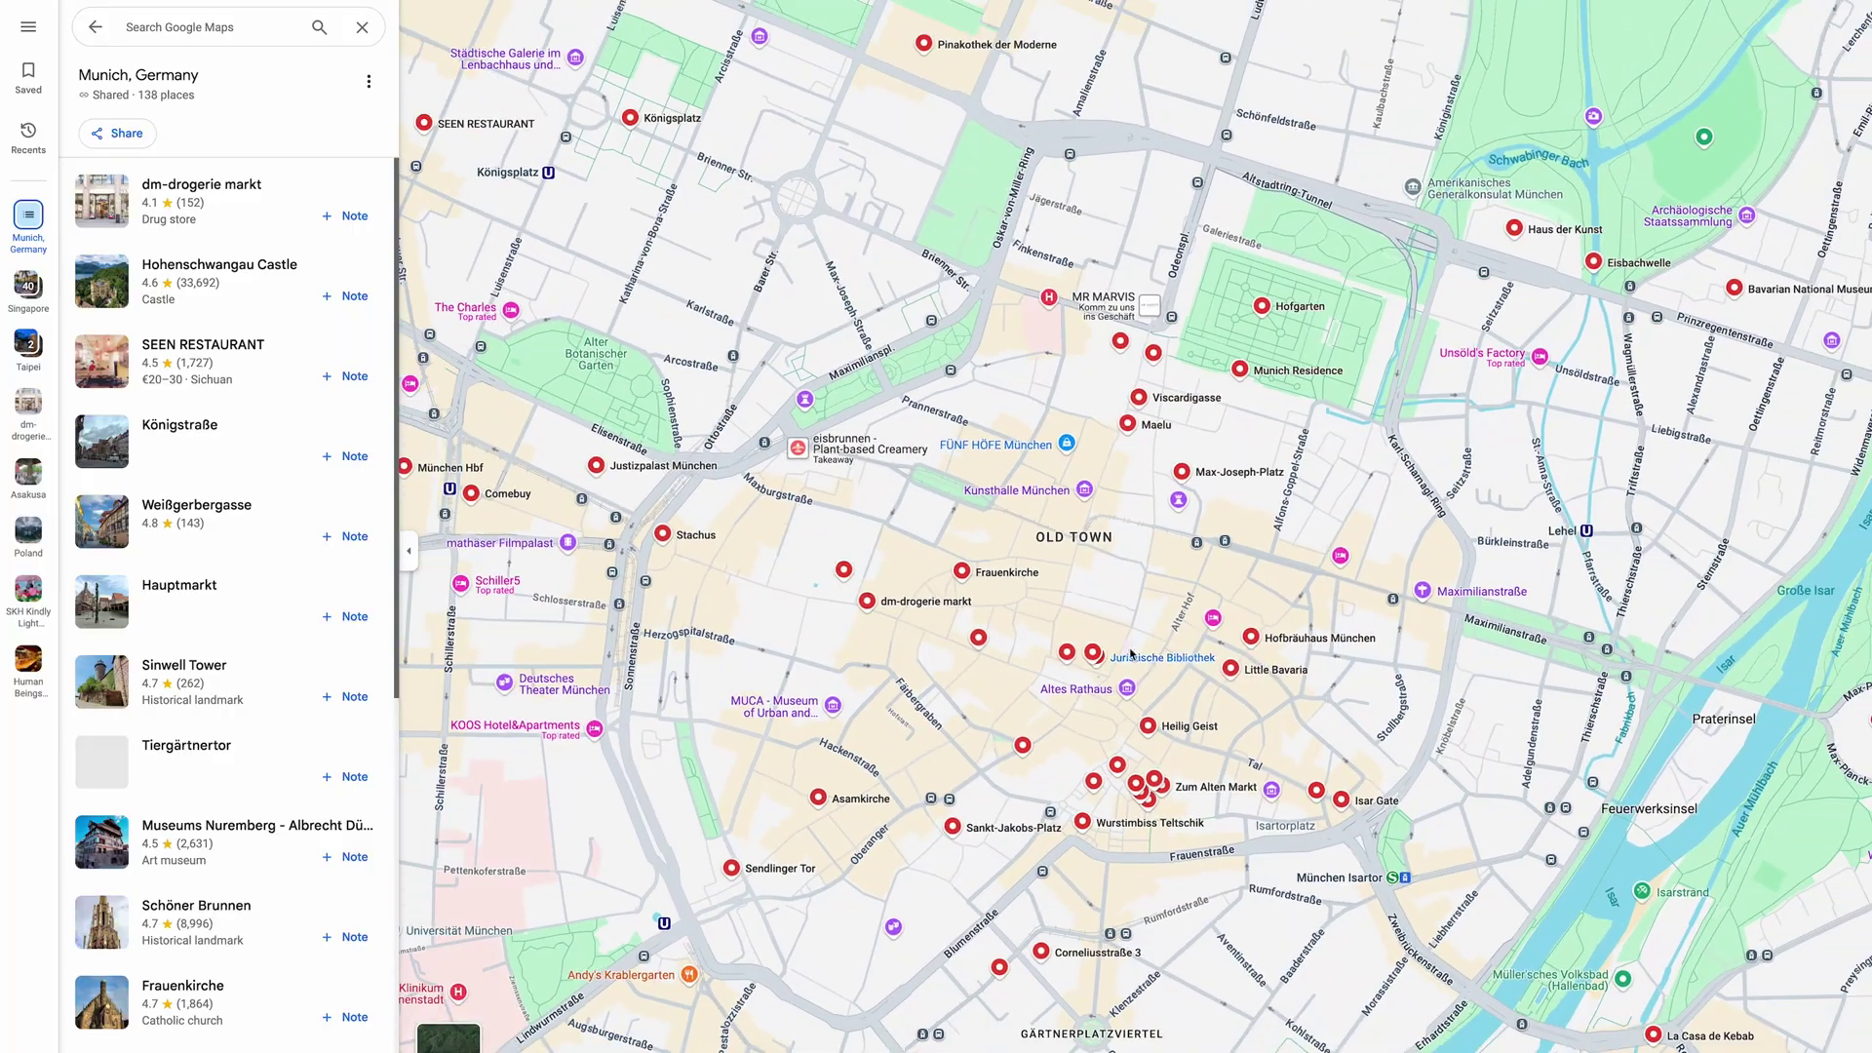